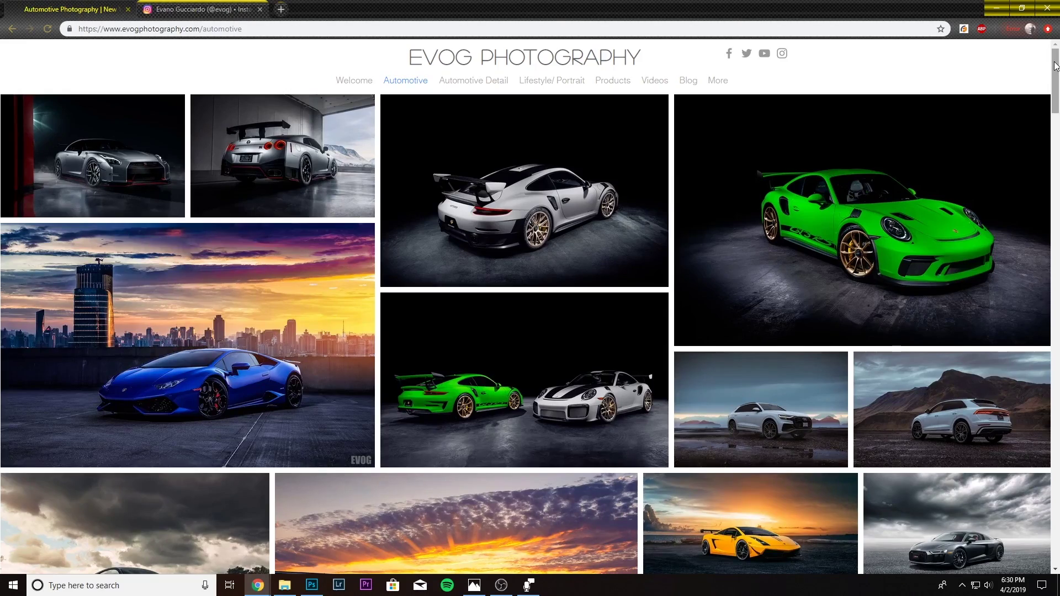
Look through the automotive gallery on the EVOG Photography website, the photographer's Instagram profile and the Carrera S photos.
{"action": "left_click_drag", "start_coordinate": [1055, 67], "coordinate": [1056, 140]}
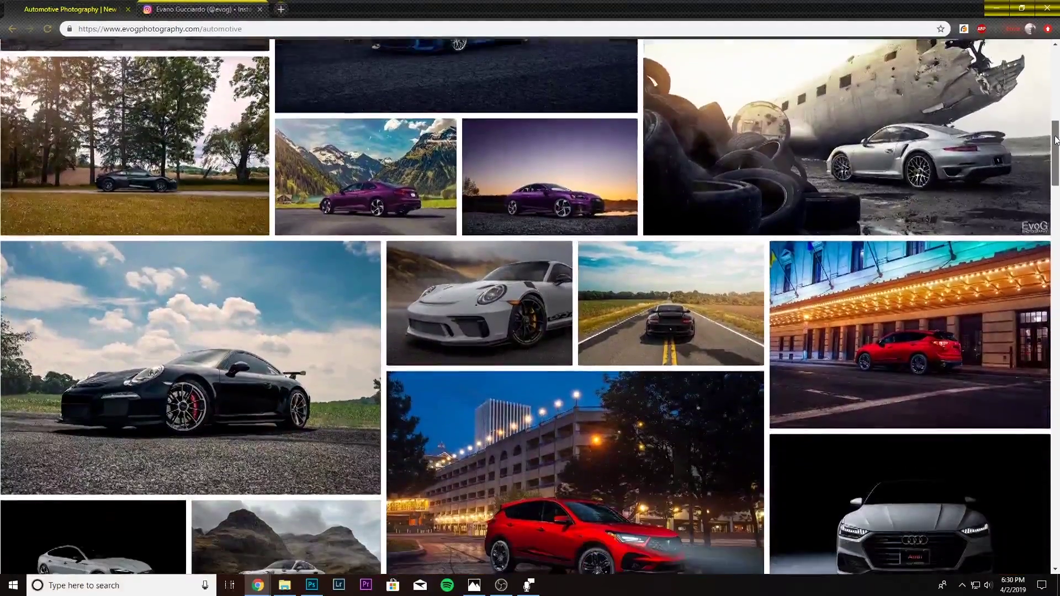
{"action": "left_click", "coordinate": [218, 10]}
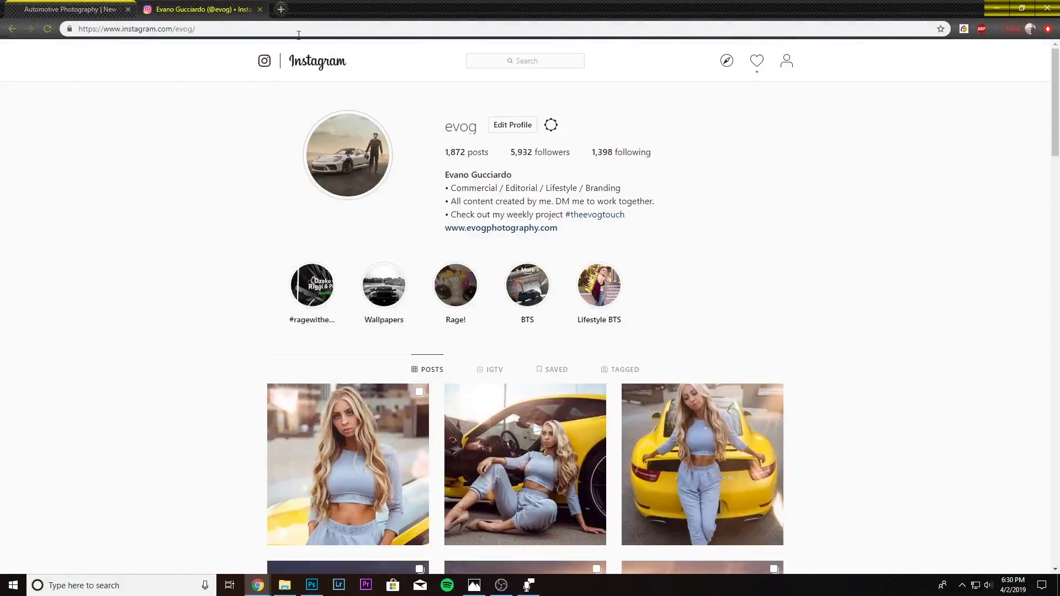
{"action": "left_click_drag", "start_coordinate": [1057, 108], "coordinate": [1057, 354]}
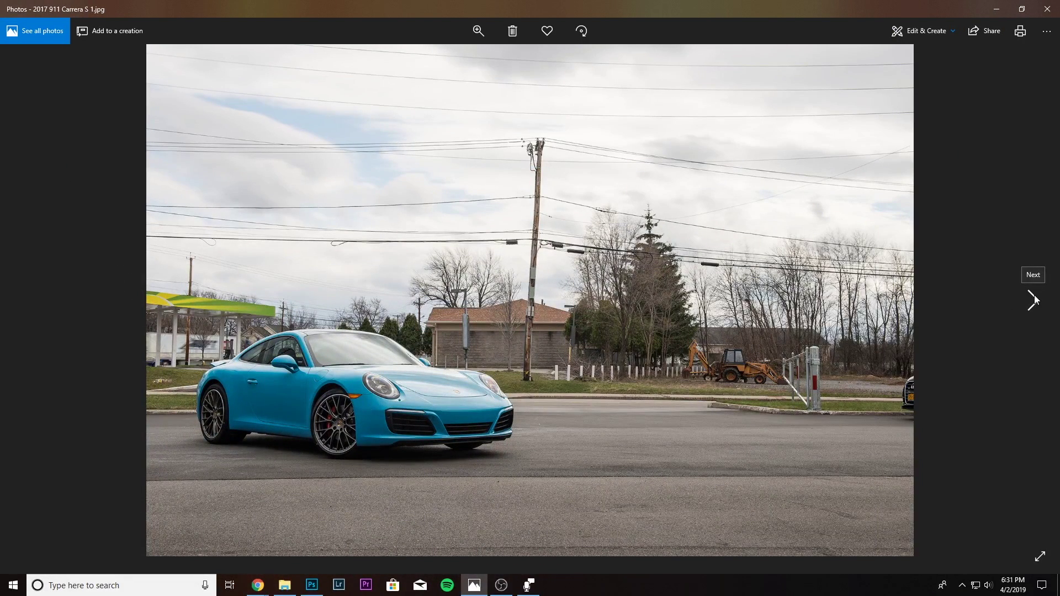
{"action": "left_click", "coordinate": [1025, 241]}
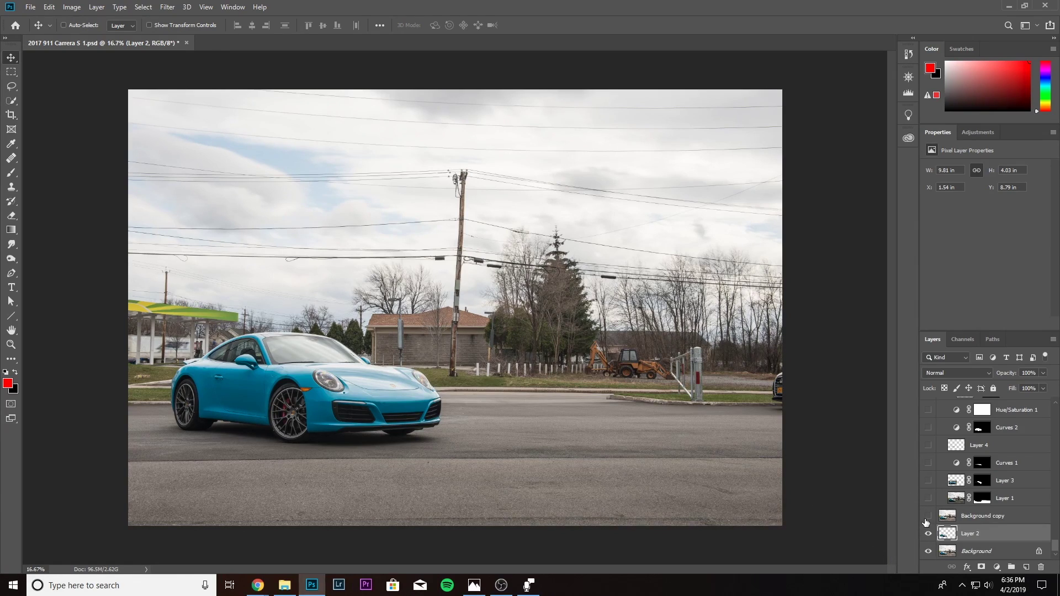
Turn on the visibility of the Background copy layer and the masked Layer 1 above it.
{"action": "left_click", "coordinate": [954, 544], "text": "ctrl"}
{"action": "left_click", "coordinate": [929, 516]}
{"action": "key", "text": "ctrl+d"}
{"action": "left_click", "coordinate": [929, 499]}
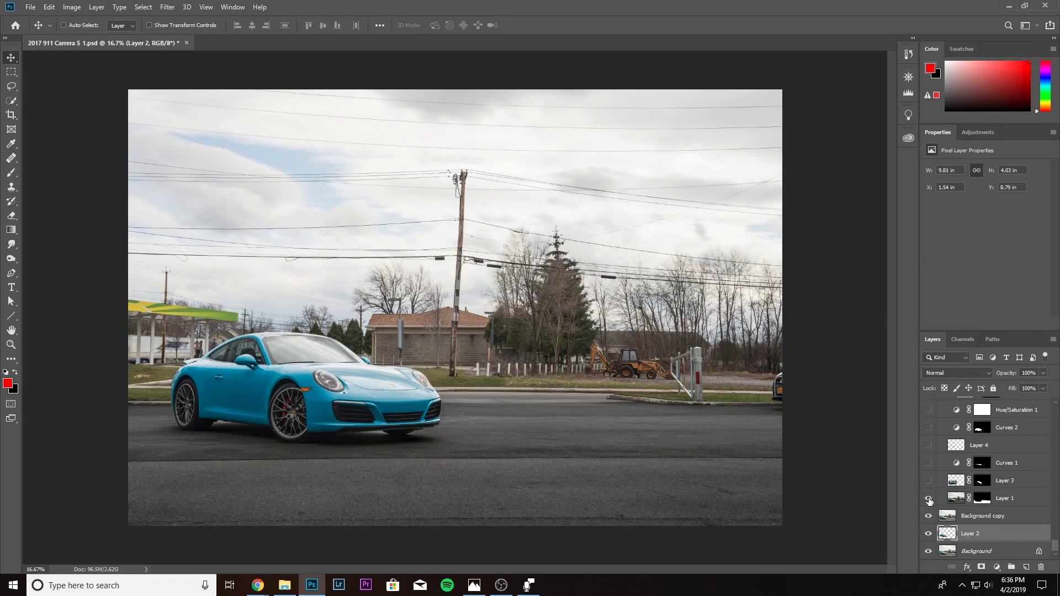
{"action": "left_click", "coordinate": [929, 499]}
{"action": "left_click", "coordinate": [929, 499]}
Compare the asphalt with and without Layer 1, leaving the layer visible.
{"action": "scroll", "coordinate": [990, 534], "scroll_direction": "up", "scroll_amount": 1}
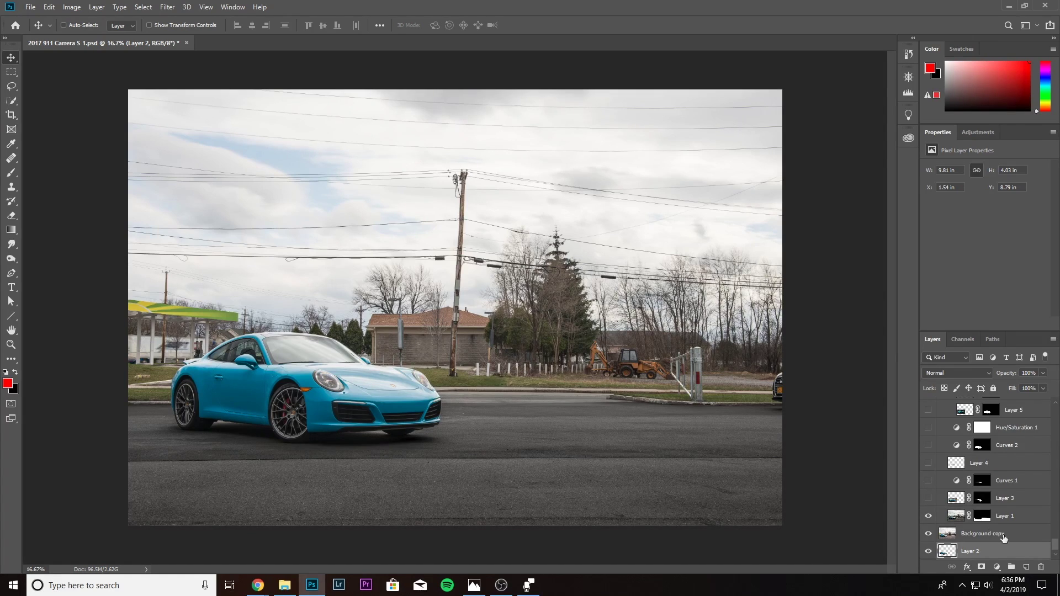
{"action": "left_click", "coordinate": [929, 517]}
{"action": "left_click", "coordinate": [929, 517]}
{"action": "left_click", "coordinate": [928, 518]}
{"action": "left_click", "coordinate": [928, 517]}
{"action": "left_click", "coordinate": [929, 518]}
{"action": "left_click", "coordinate": [929, 517]}
{"action": "left_click", "coordinate": [928, 517]}
{"action": "left_click", "coordinate": [929, 518]}
Show Layer 3 and compare the car with and without it, leaving the layer selected and visible.
{"action": "left_click", "coordinate": [929, 498]}
{"action": "left_click", "coordinate": [930, 499]}
{"action": "left_click", "coordinate": [930, 499]}
{"action": "left_click", "coordinate": [949, 500]}
{"action": "left_click", "coordinate": [929, 499]}
{"action": "left_click", "coordinate": [929, 500]}
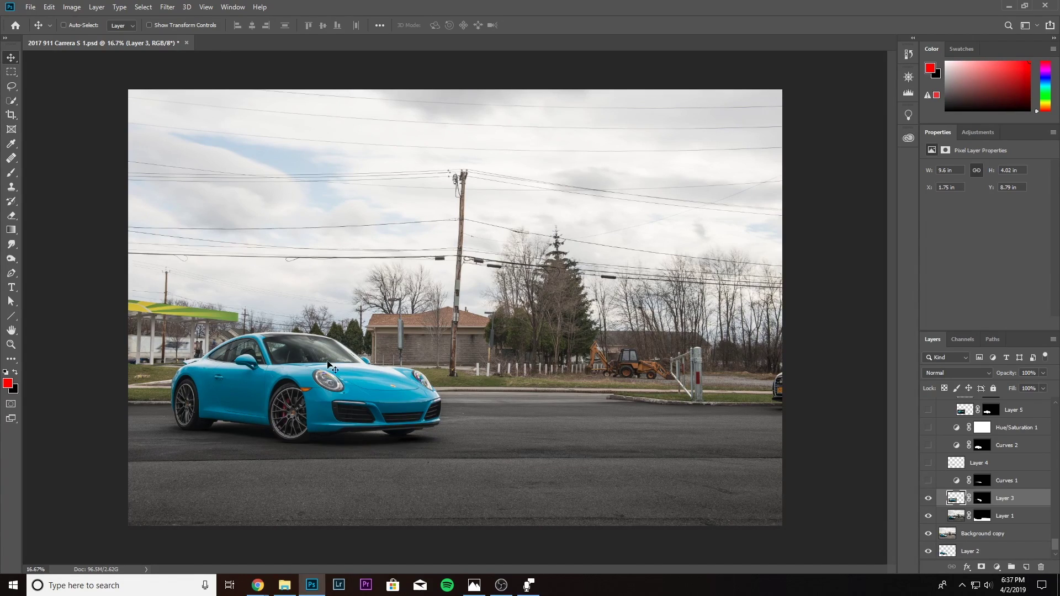
Show the Curves 1 adjustment and compare the image with and without it, leaving it visible.
{"action": "left_click", "coordinate": [928, 481]}
{"action": "left_click", "coordinate": [928, 482]}
{"action": "left_click", "coordinate": [928, 481]}
{"action": "left_click", "coordinate": [927, 481]}
{"action": "left_click", "coordinate": [927, 482]}
{"action": "left_click", "coordinate": [928, 481]}
{"action": "left_click", "coordinate": [928, 482]}
{"action": "left_click", "coordinate": [928, 481]}
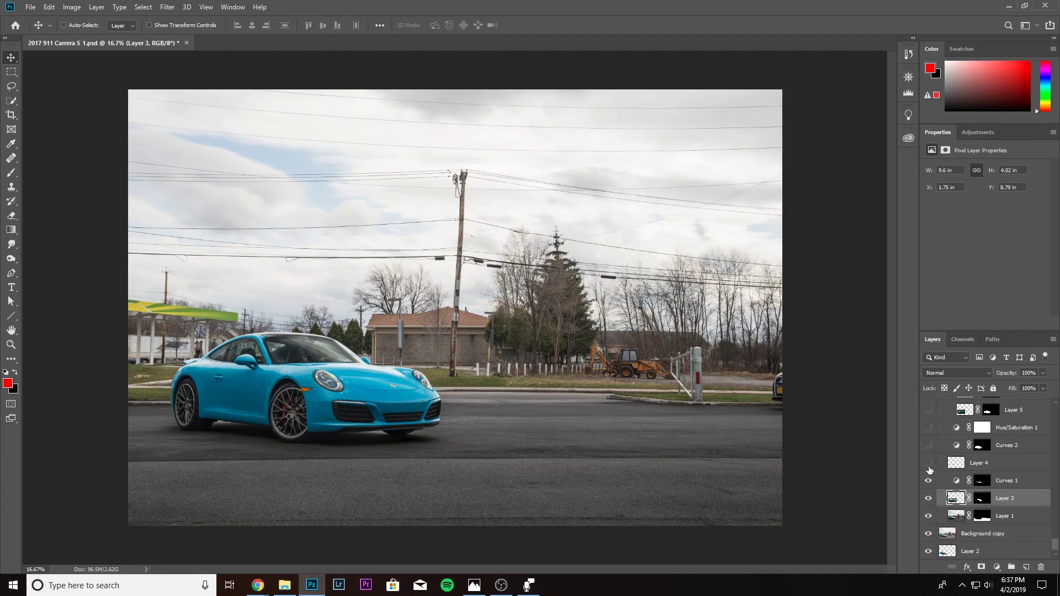
Turn on the visibility of Layer 4, Curves 2 and Hue/Saturation 1.
{"action": "scroll", "coordinate": [929, 473], "scroll_direction": "up", "scroll_amount": 2}
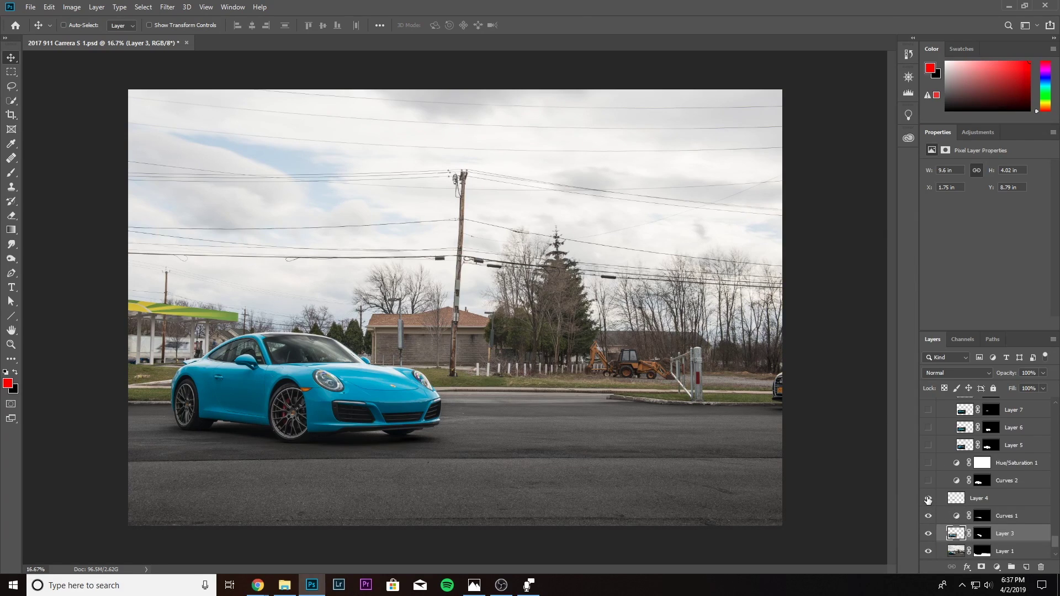
{"action": "left_click", "coordinate": [929, 499]}
{"action": "left_click", "coordinate": [929, 481]}
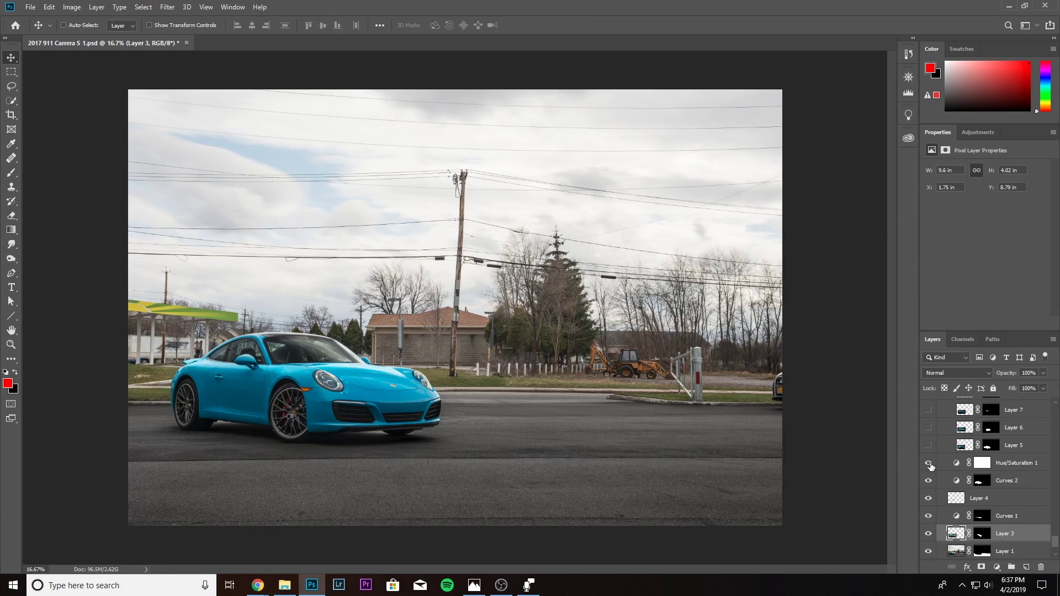
Turn on the Lighting group and show Layer 5 inside it.
{"action": "scroll", "coordinate": [939, 475], "scroll_direction": "up", "scroll_amount": 5}
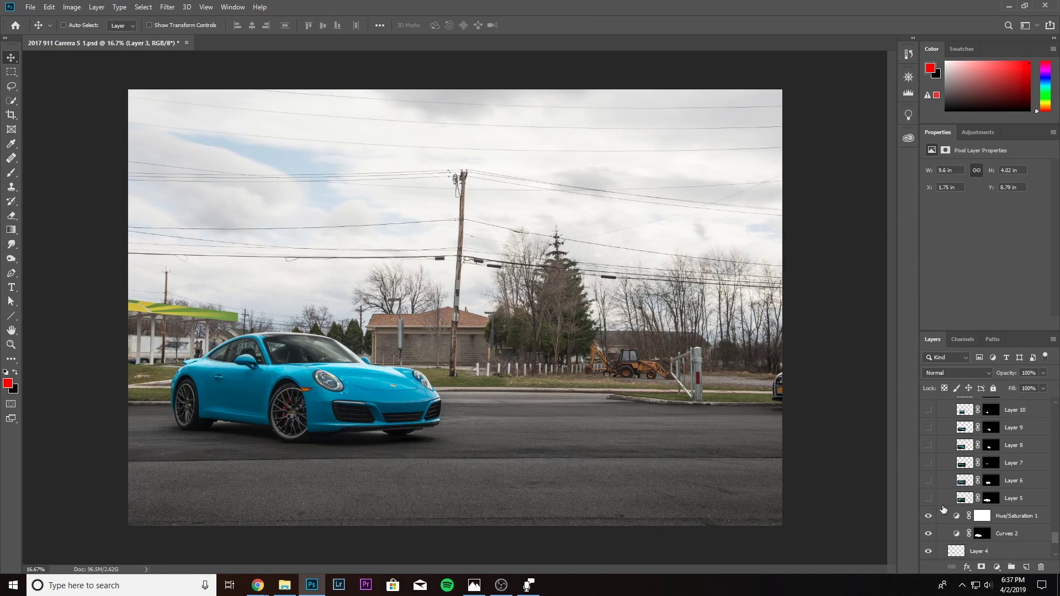
{"action": "scroll", "coordinate": [1045, 538], "scroll_direction": "up", "scroll_amount": 5}
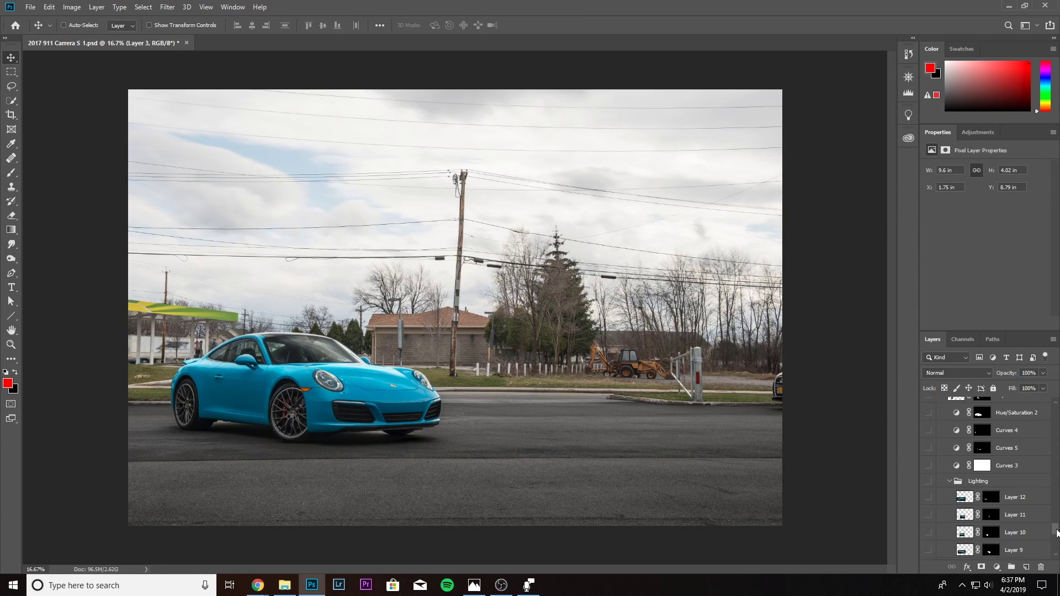
{"action": "left_click", "coordinate": [967, 482]}
{"action": "scroll", "coordinate": [968, 482], "scroll_direction": "down", "scroll_amount": 2}
{"action": "left_click", "coordinate": [928, 446]}
{"action": "scroll", "coordinate": [957, 473], "scroll_direction": "down", "scroll_amount": 3}
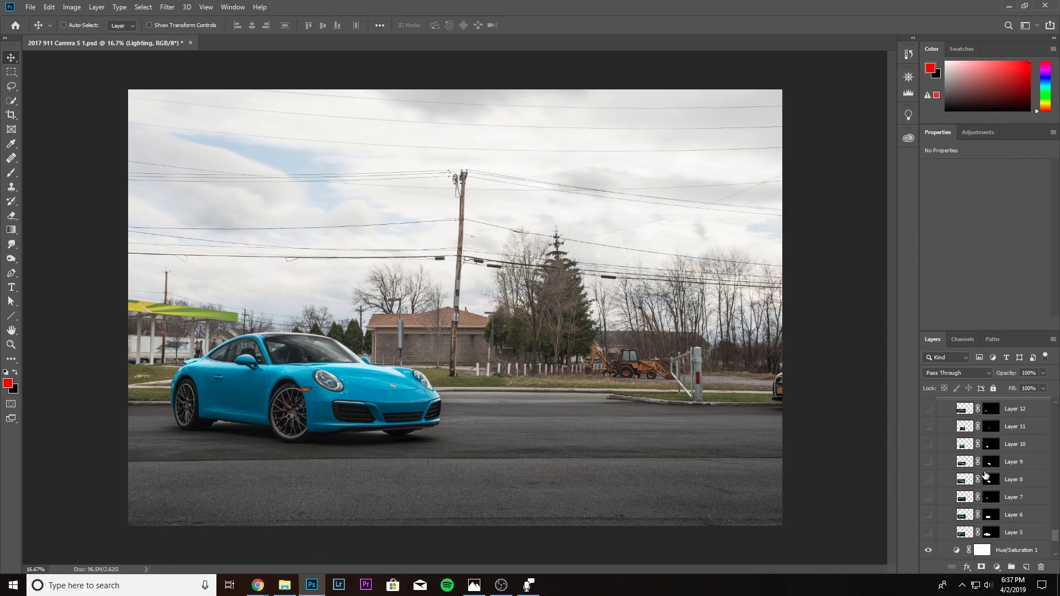
{"action": "left_click", "coordinate": [929, 533]}
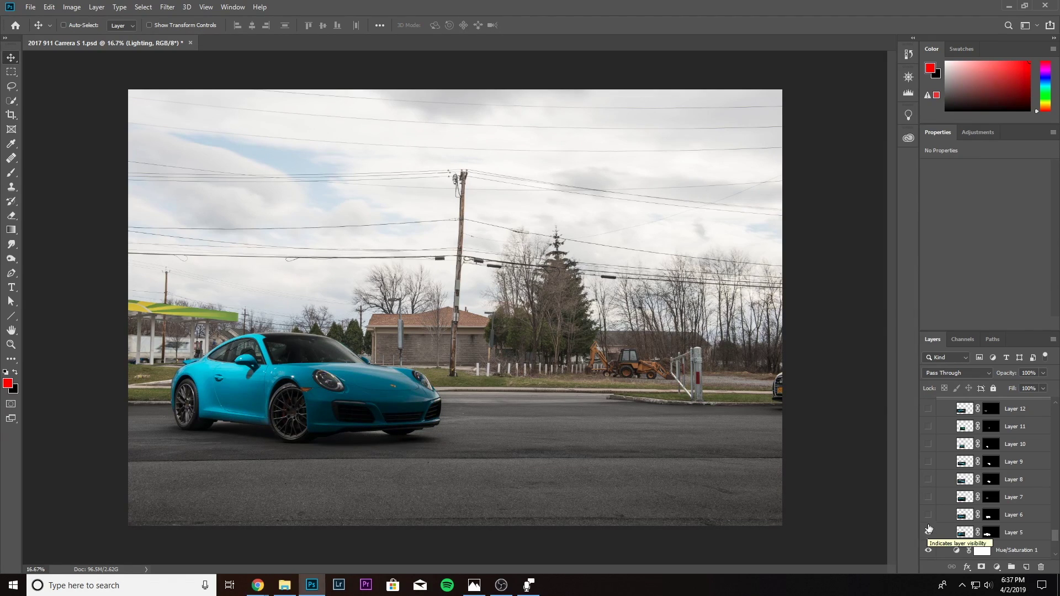
Show Layer 6 and Layer 7 in the Lighting group, comparing the car with and without Layer 7.
{"action": "left_click", "coordinate": [929, 515]}
{"action": "left_click", "coordinate": [929, 498]}
{"action": "left_click", "coordinate": [928, 498]}
{"action": "left_click", "coordinate": [928, 498]}
{"action": "left_click", "coordinate": [928, 498]}
{"action": "left_click", "coordinate": [928, 498]}
{"action": "left_click", "coordinate": [928, 497]}
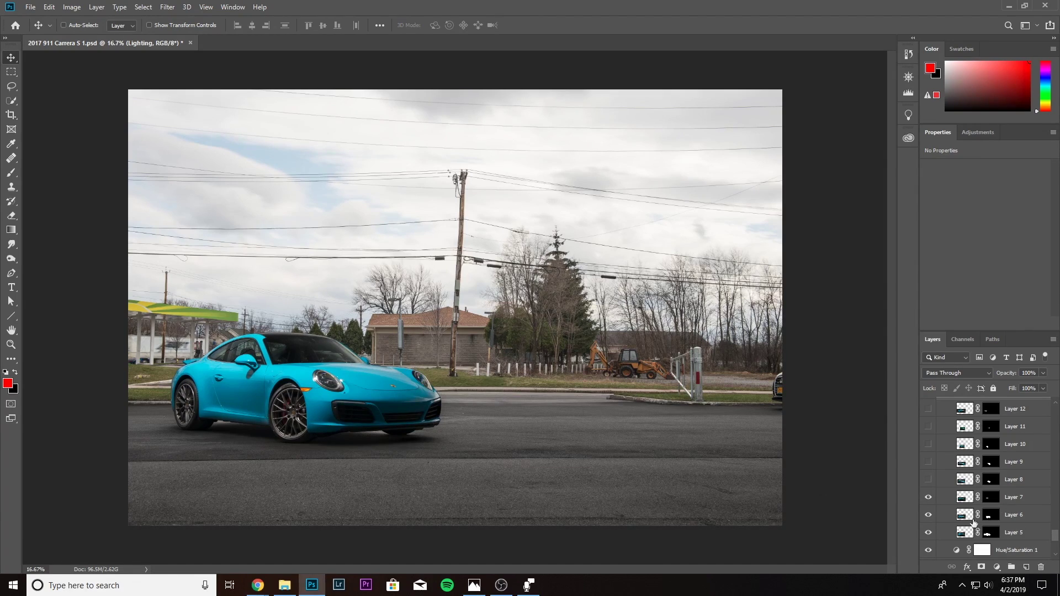
Examine the car's front and hood up close with and without Layer 7, leaving the layer visible.
{"action": "scroll", "coordinate": [349, 346], "scroll_direction": "up", "scroll_amount": 5}
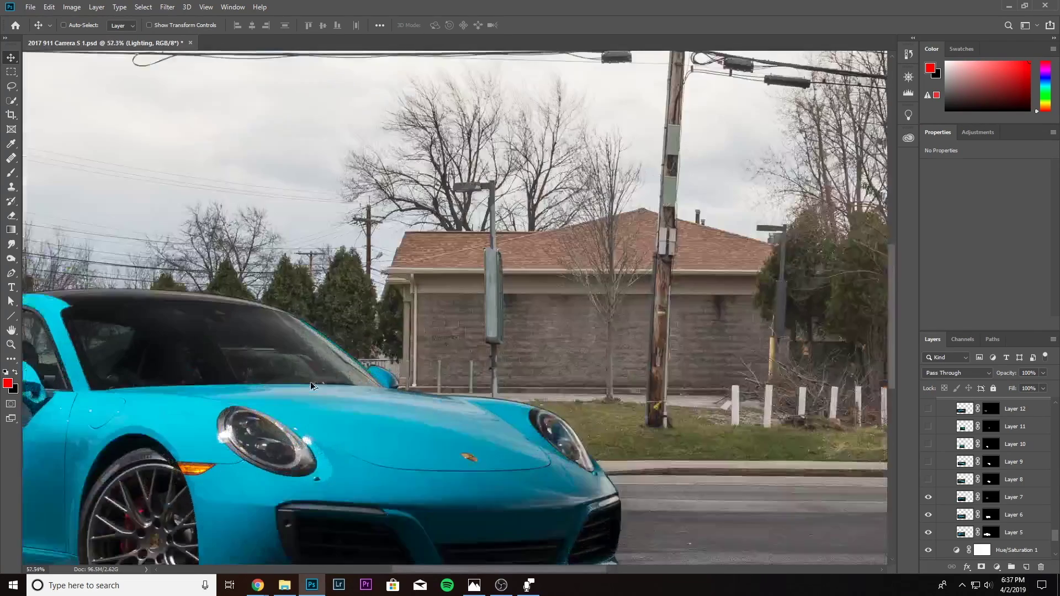
{"action": "scroll", "coordinate": [432, 368], "scroll_direction": "left", "scroll_amount": 1}
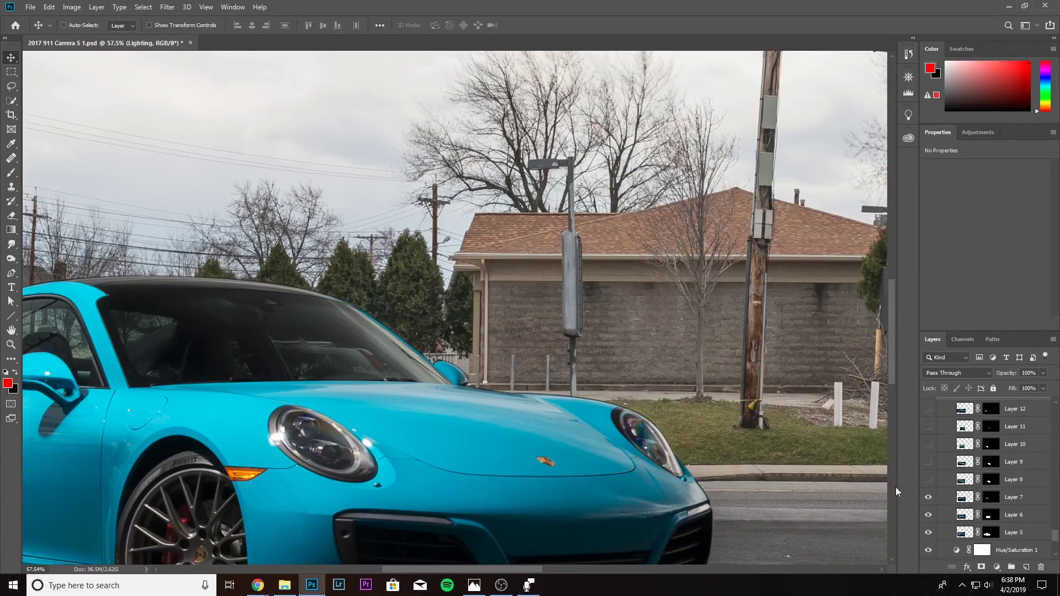
{"action": "left_click", "coordinate": [929, 498]}
{"action": "left_click", "coordinate": [929, 497]}
{"action": "left_click", "coordinate": [929, 498]}
{"action": "left_click", "coordinate": [929, 498]}
{"action": "left_click", "coordinate": [929, 498]}
{"action": "left_click", "coordinate": [929, 497]}
Show Layer 8 in the Lighting group and compare the whole car with and without it.
{"action": "left_click", "coordinate": [928, 480]}
{"action": "key", "text": "ctrl+minus"}
{"action": "key", "text": "ctrl+minus"}
{"action": "left_click", "coordinate": [929, 480]}
{"action": "left_click", "coordinate": [928, 480]}
{"action": "left_click", "coordinate": [929, 480]}
{"action": "left_click", "coordinate": [928, 481]}
{"action": "left_click", "coordinate": [928, 481]}
{"action": "left_click", "coordinate": [928, 480]}
{"action": "left_click_drag", "start_coordinate": [769, 490], "coordinate": [663, 377]}
Show Layers 9, 10, 11 and 12 in the Lighting group, comparing the car with and without Layer 10.
{"action": "scroll", "coordinate": [945, 499], "scroll_direction": "up", "scroll_amount": 2}
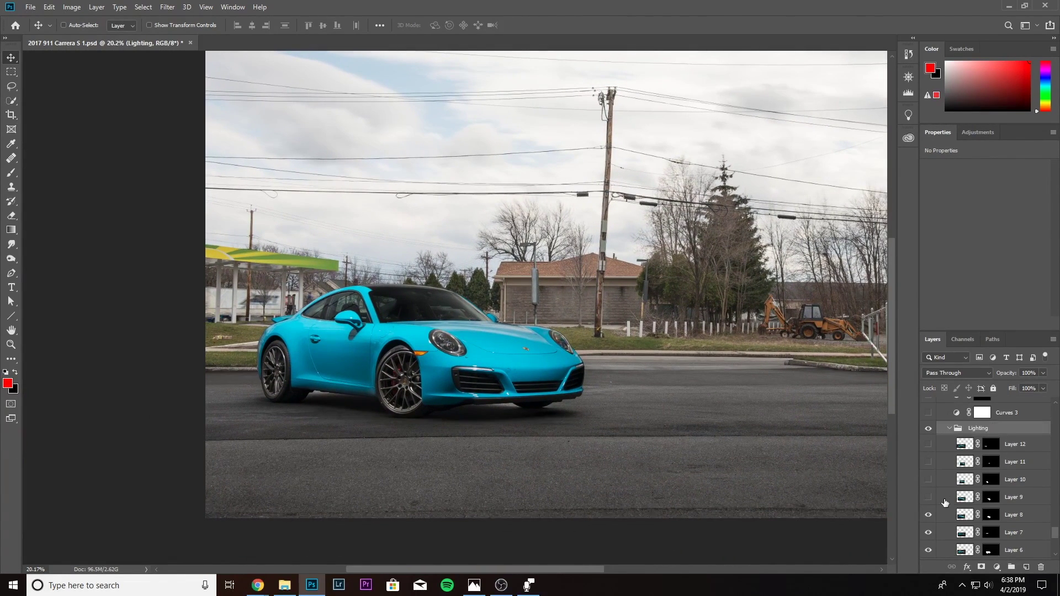
{"action": "left_click", "coordinate": [929, 498]}
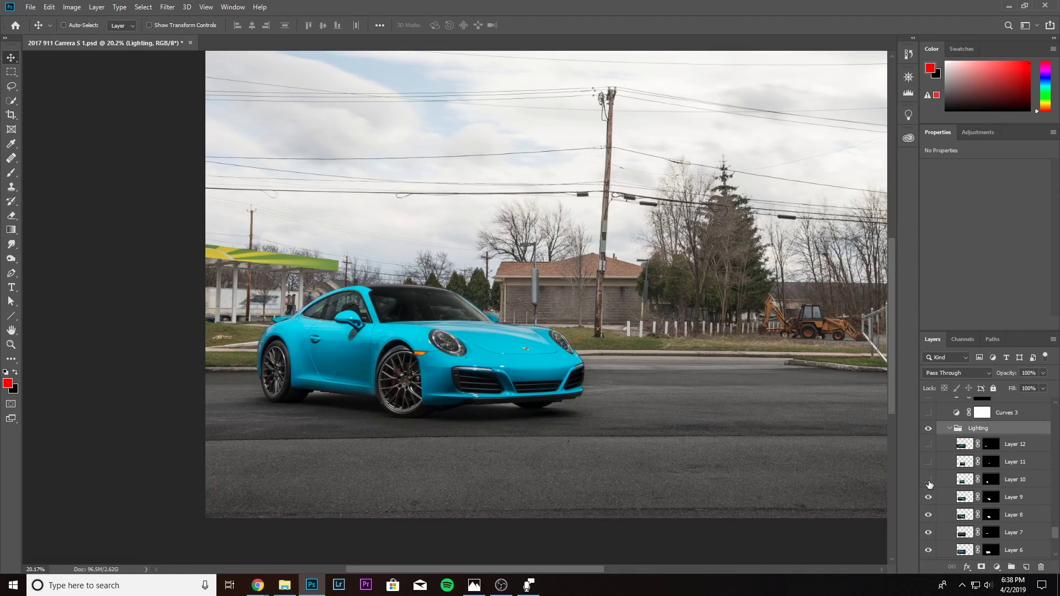
{"action": "left_click", "coordinate": [929, 480]}
{"action": "left_click", "coordinate": [930, 480]}
{"action": "left_click", "coordinate": [930, 480]}
{"action": "left_click", "coordinate": [931, 481]}
{"action": "left_click", "coordinate": [930, 480]}
{"action": "left_click", "coordinate": [929, 462]}
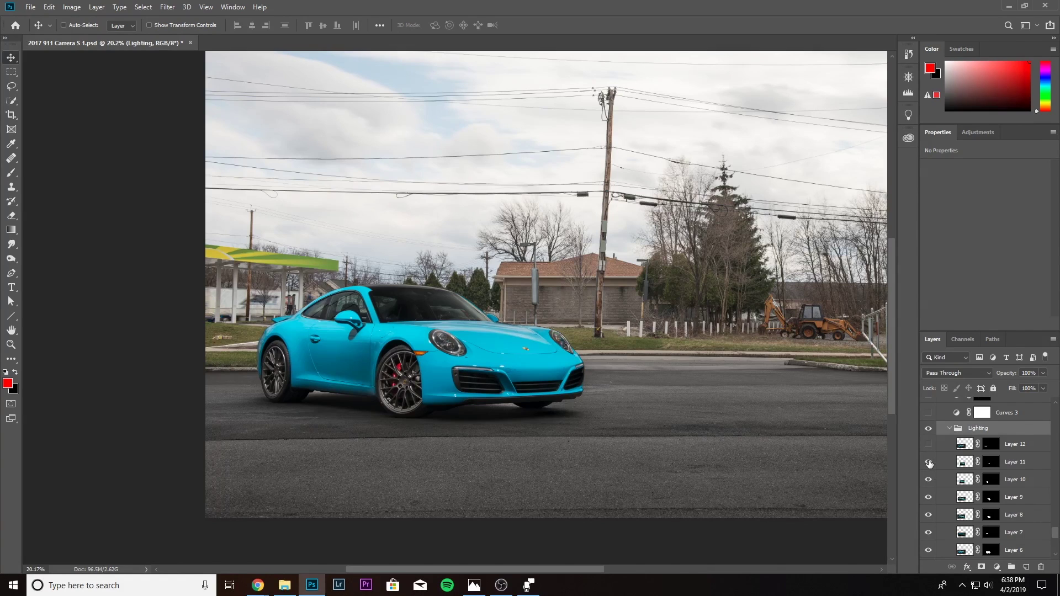
{"action": "left_click", "coordinate": [929, 444]}
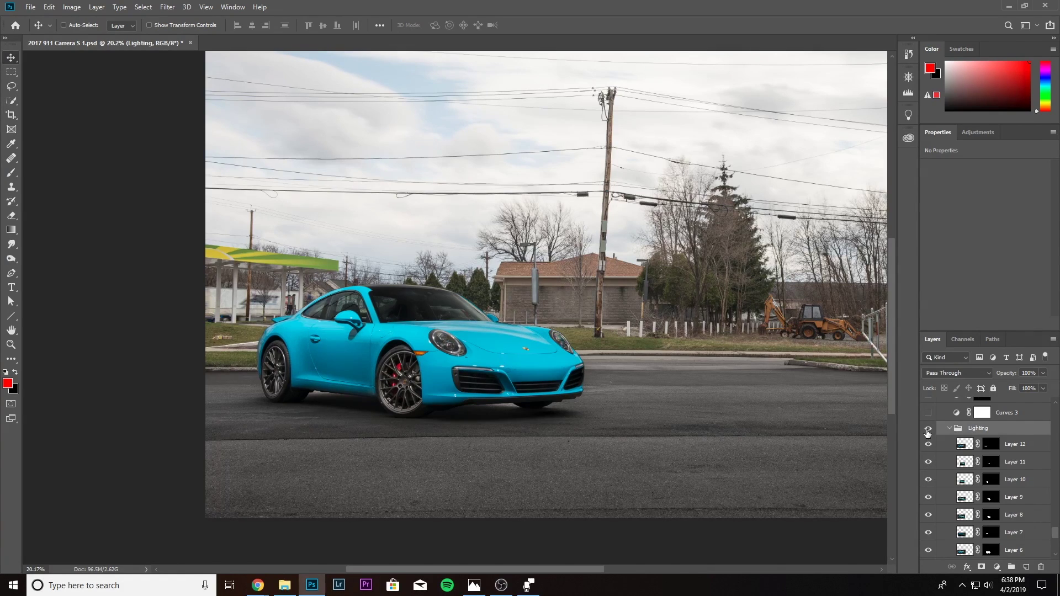
Compare the car with and without the entire Lighting group, leaving the group visible.
{"action": "key", "text": "ctrl+minus"}
{"action": "key", "text": "ctrl+0"}
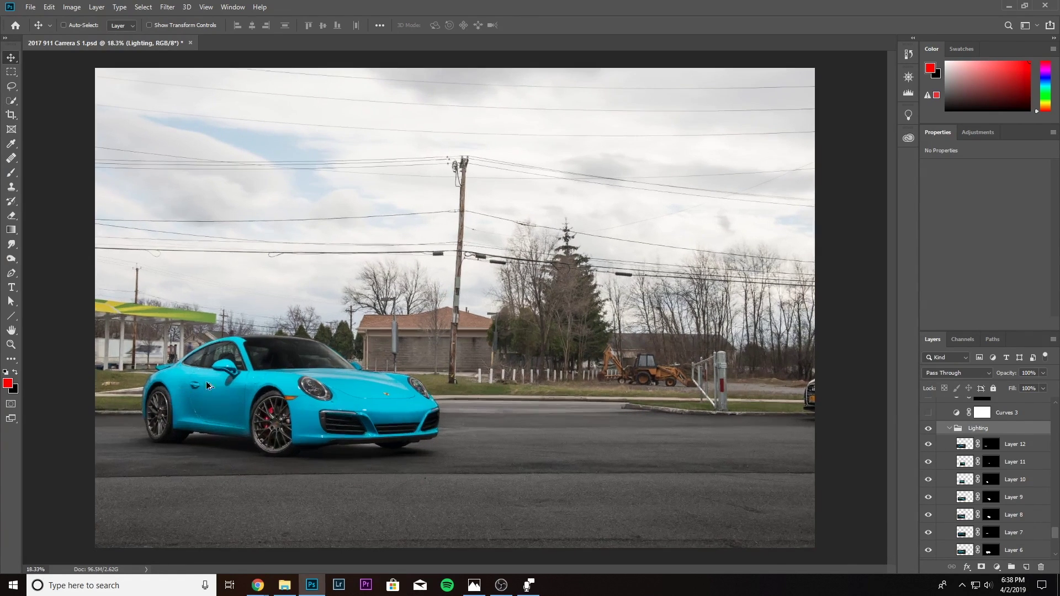
{"action": "scroll", "coordinate": [291, 394], "scroll_direction": "up", "scroll_amount": 3}
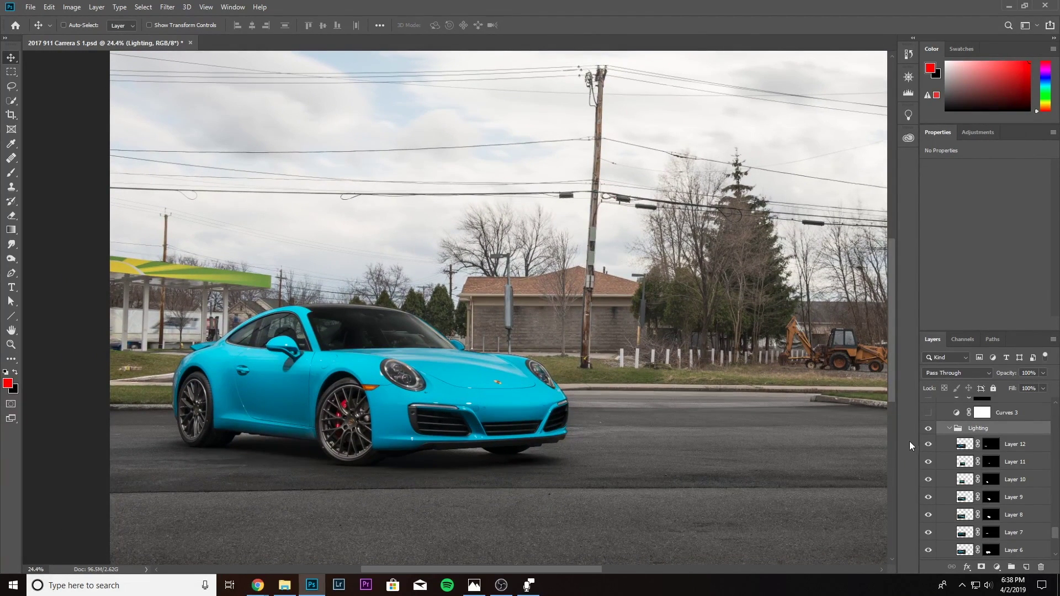
{"action": "left_click", "coordinate": [929, 431]}
{"action": "left_click", "coordinate": [929, 431]}
{"action": "left_click", "coordinate": [929, 430]}
{"action": "left_click", "coordinate": [929, 430]}
{"action": "left_click", "coordinate": [929, 431]}
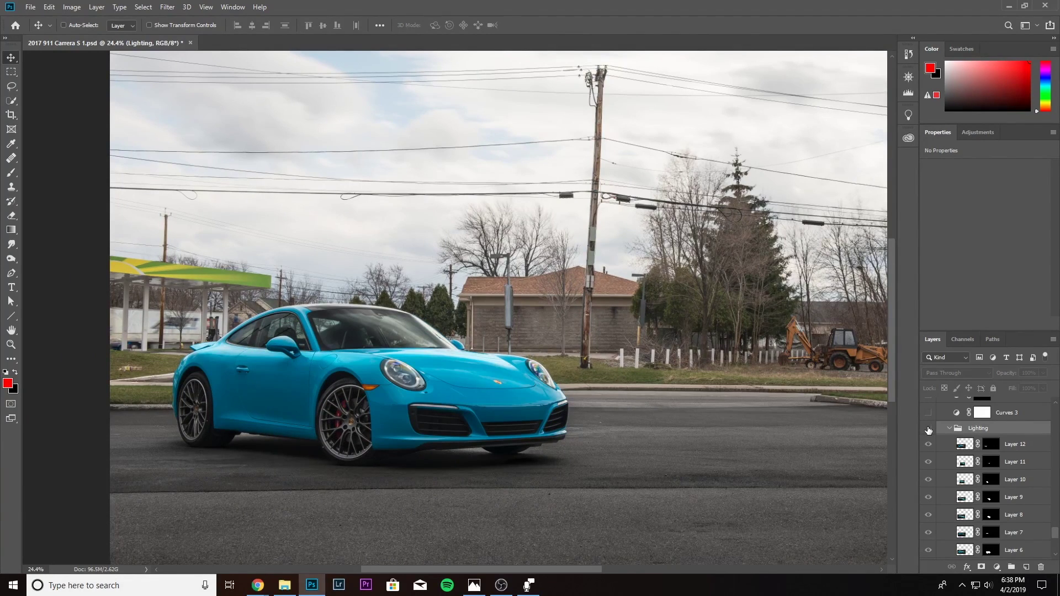
{"action": "left_click", "coordinate": [929, 430]}
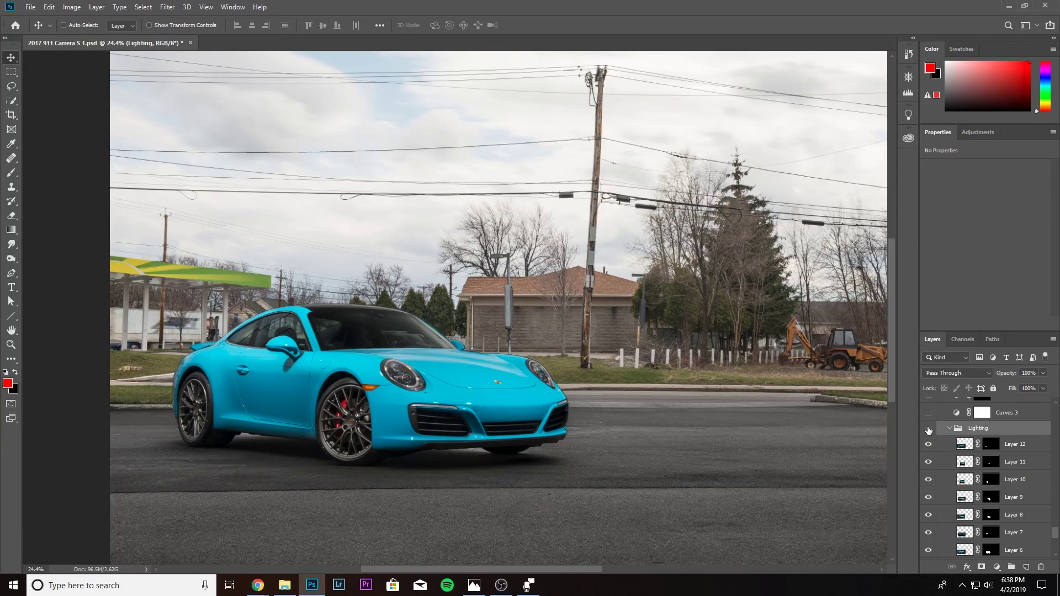
{"action": "left_click", "coordinate": [929, 431]}
{"action": "left_click", "coordinate": [929, 430]}
{"action": "left_click", "coordinate": [929, 430]}
{"action": "left_click", "coordinate": [929, 431]}
Show the Curves 3 adjustment above the Lighting group and check its effect on the full image.
{"action": "scroll", "coordinate": [929, 453], "scroll_direction": "up", "scroll_amount": 2}
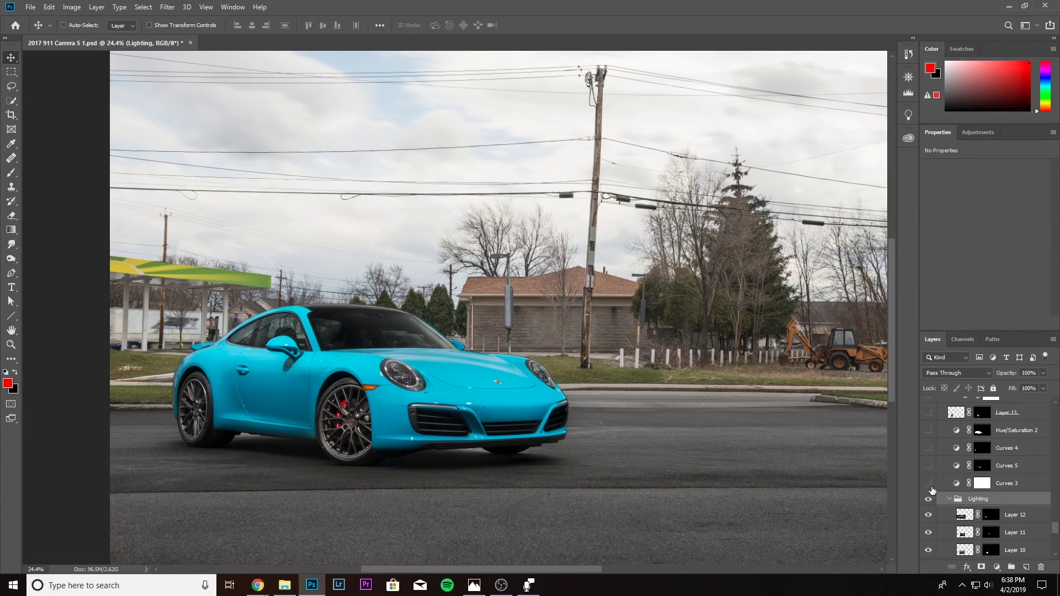
{"action": "left_click", "coordinate": [929, 484]}
{"action": "scroll", "coordinate": [776, 480], "scroll_direction": "down", "scroll_amount": 1}
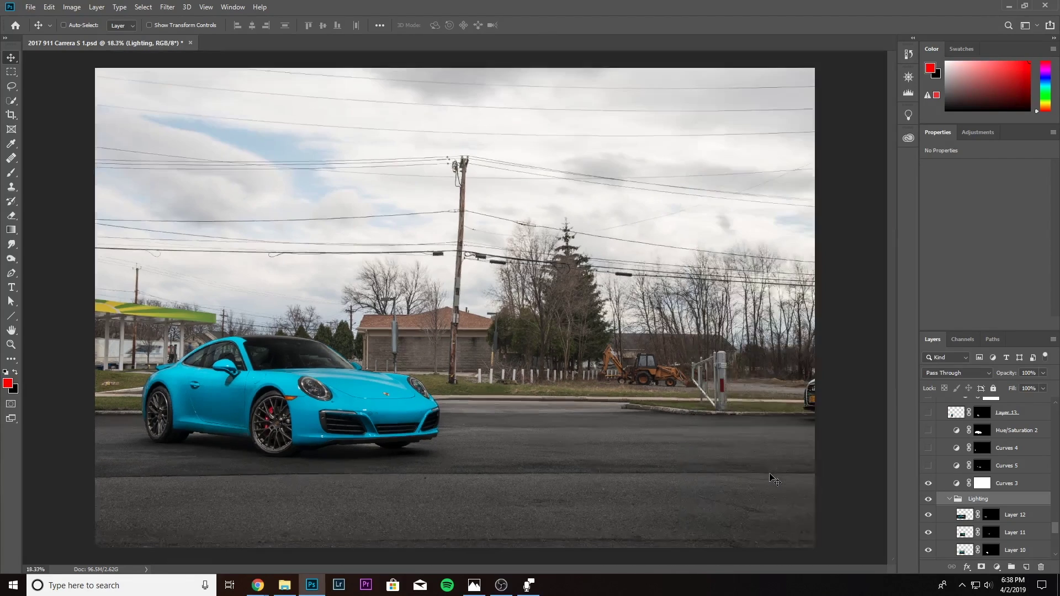
{"action": "scroll", "coordinate": [702, 469], "scroll_direction": "up", "scroll_amount": 1}
{"action": "scroll", "coordinate": [930, 489], "scroll_direction": "up", "scroll_amount": 1}
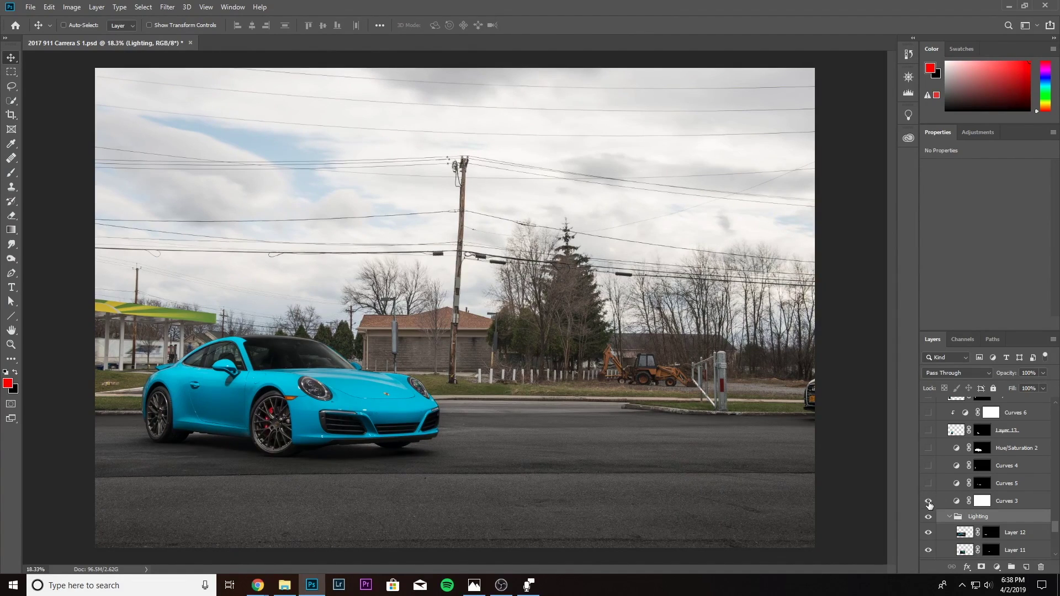
{"action": "left_click", "coordinate": [927, 501]}
Turn on the visibility of Curves 5, Curves 4, Hue/Saturation 2 and Layer 13.
{"action": "left_click", "coordinate": [928, 483]}
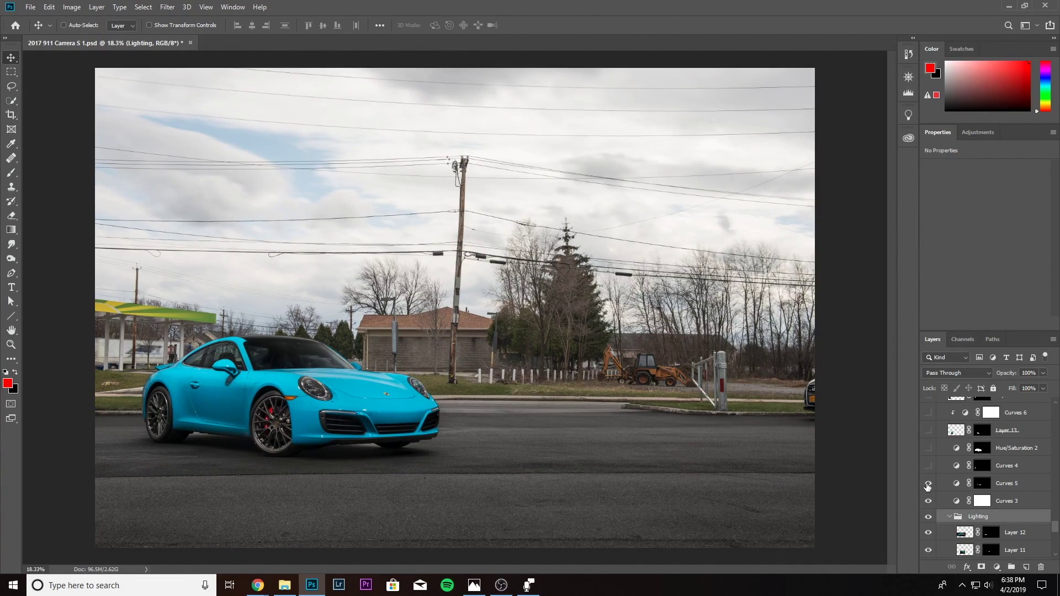
{"action": "left_click", "coordinate": [928, 466]}
{"action": "left_click", "coordinate": [929, 449]}
{"action": "left_click", "coordinate": [928, 430]}
Turn on the visibility of Curves 6, Layer 14 and Curves 6 copy.
{"action": "scroll", "coordinate": [955, 466], "scroll_direction": "up", "scroll_amount": 1}
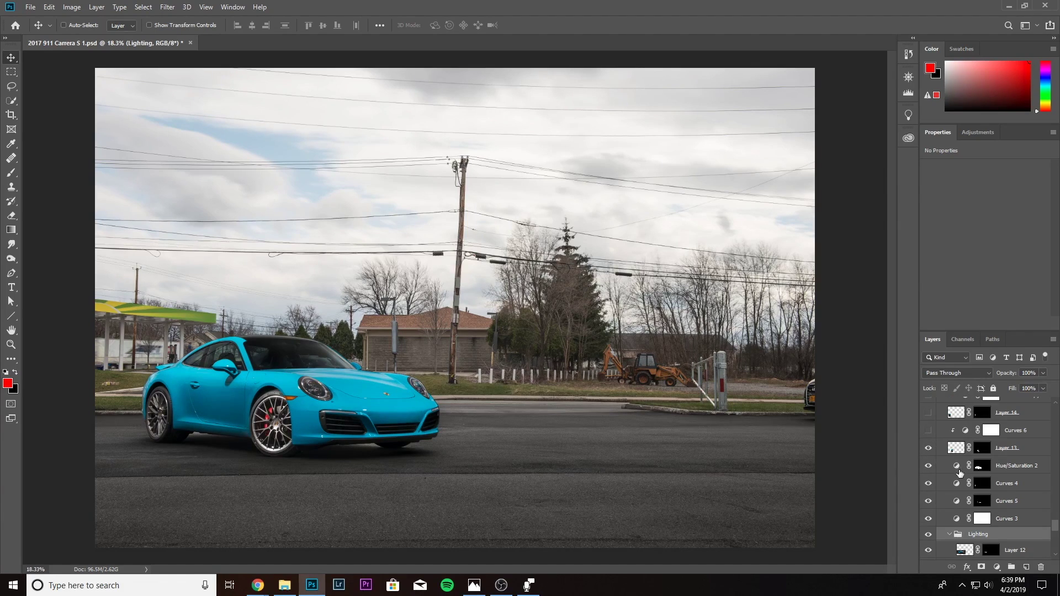
{"action": "scroll", "coordinate": [929, 467], "scroll_direction": "up", "scroll_amount": 1}
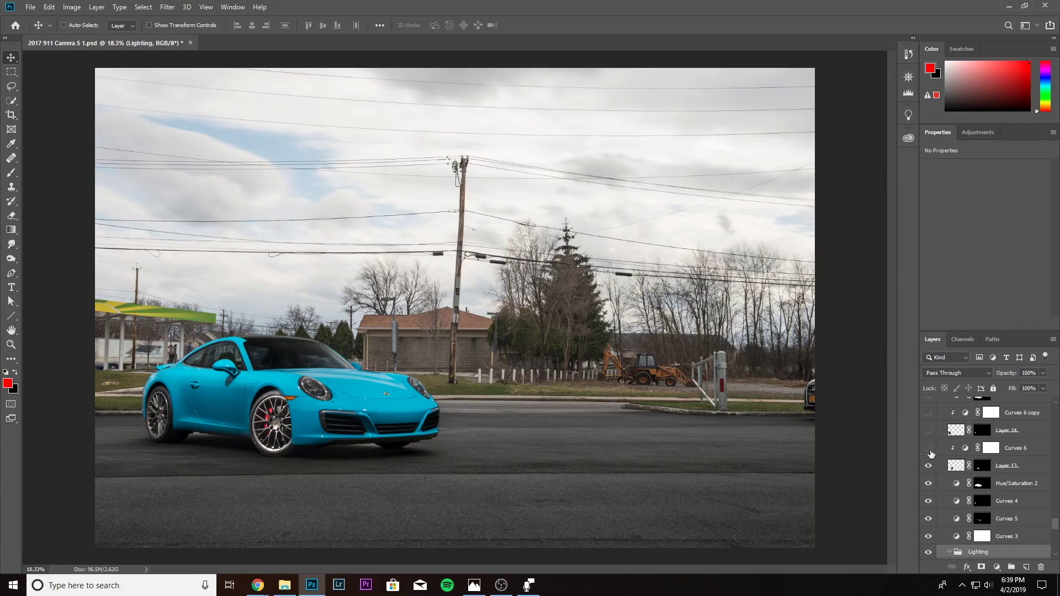
{"action": "left_click", "coordinate": [928, 449]}
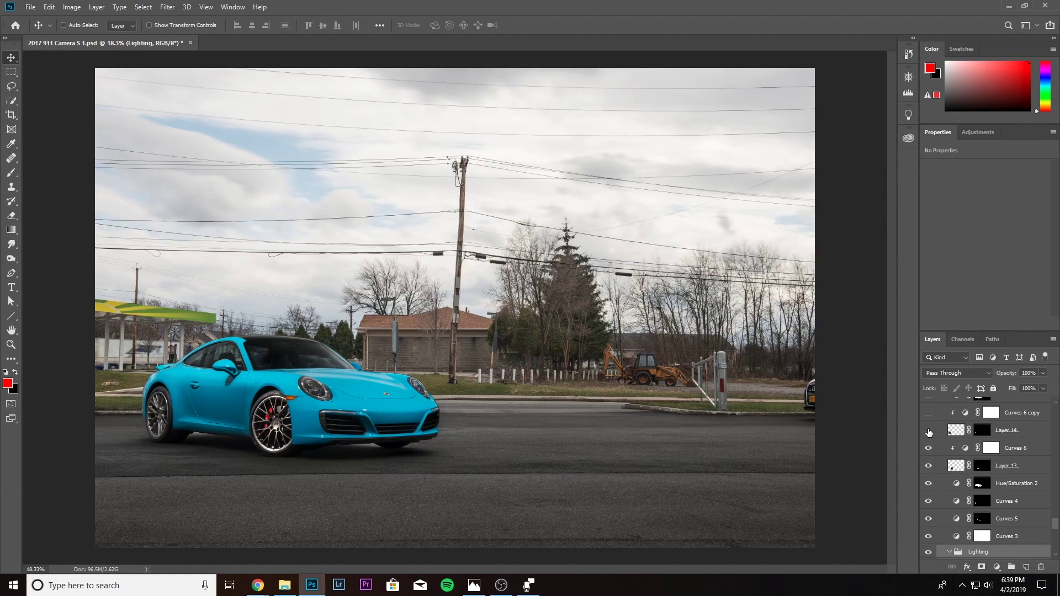
{"action": "left_click", "coordinate": [928, 431]}
{"action": "left_click", "coordinate": [929, 412]}
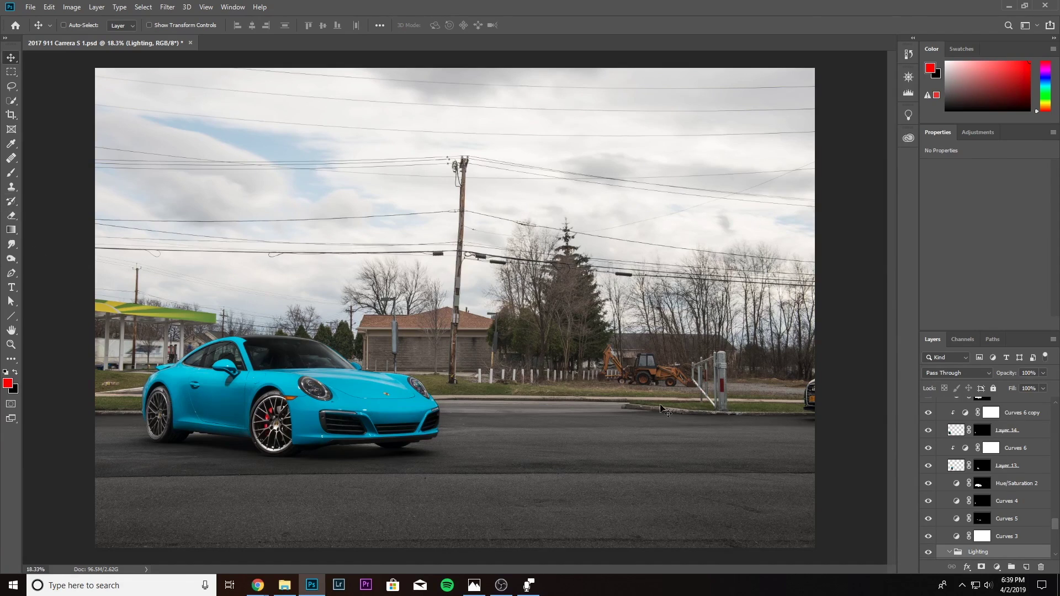
Add a new empty layer directly above Curves 6 copy.
{"action": "scroll", "coordinate": [961, 499], "scroll_direction": "up", "scroll_amount": 1}
{"action": "scroll", "coordinate": [972, 486], "scroll_direction": "up", "scroll_amount": 1}
{"action": "left_click", "coordinate": [1016, 448]}
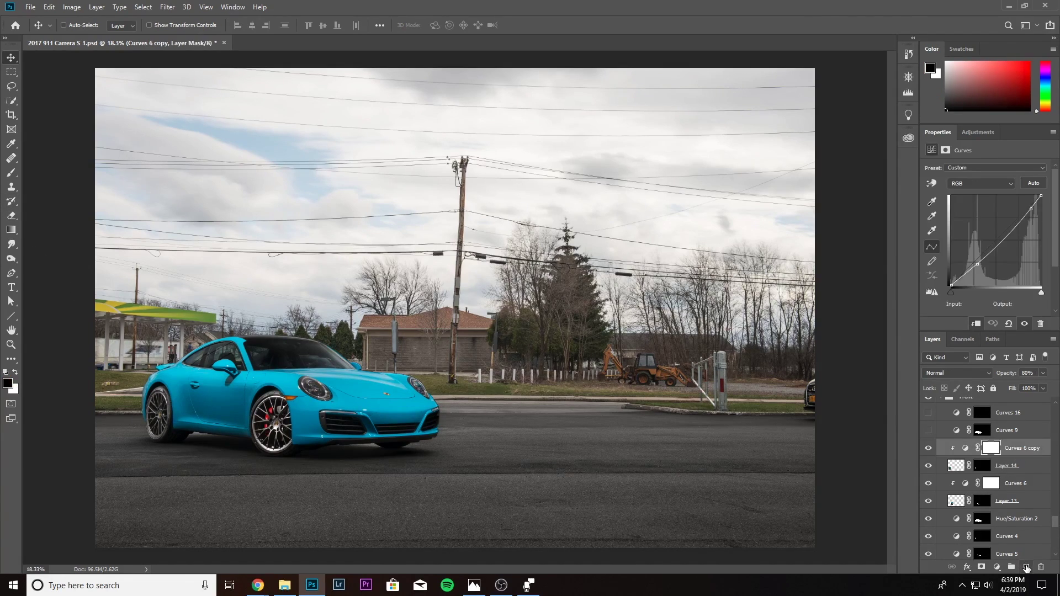
{"action": "left_click", "coordinate": [1026, 567]}
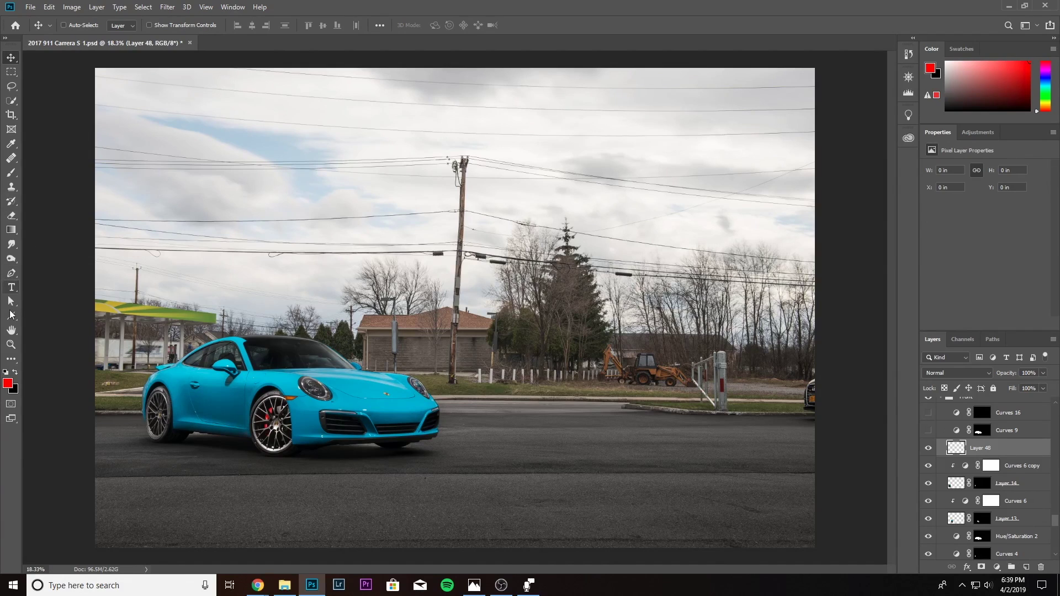
Paint rough orange-yellow brush strokes on the empty layer beside the car's rear end and across its door and front fender.
{"action": "left_click", "coordinate": [11, 172]}
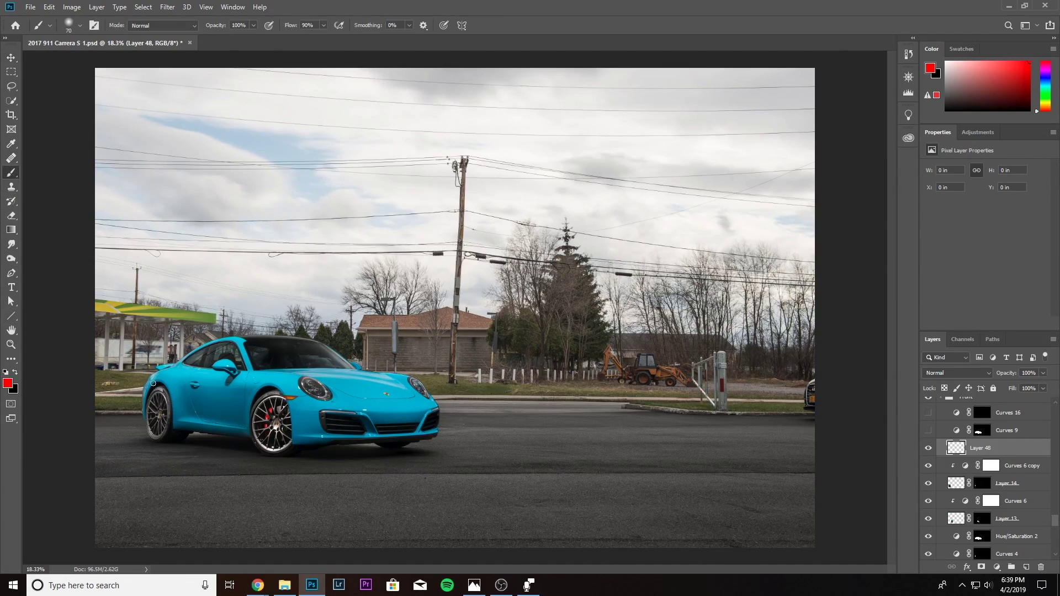
{"action": "left_click", "coordinate": [8, 384]}
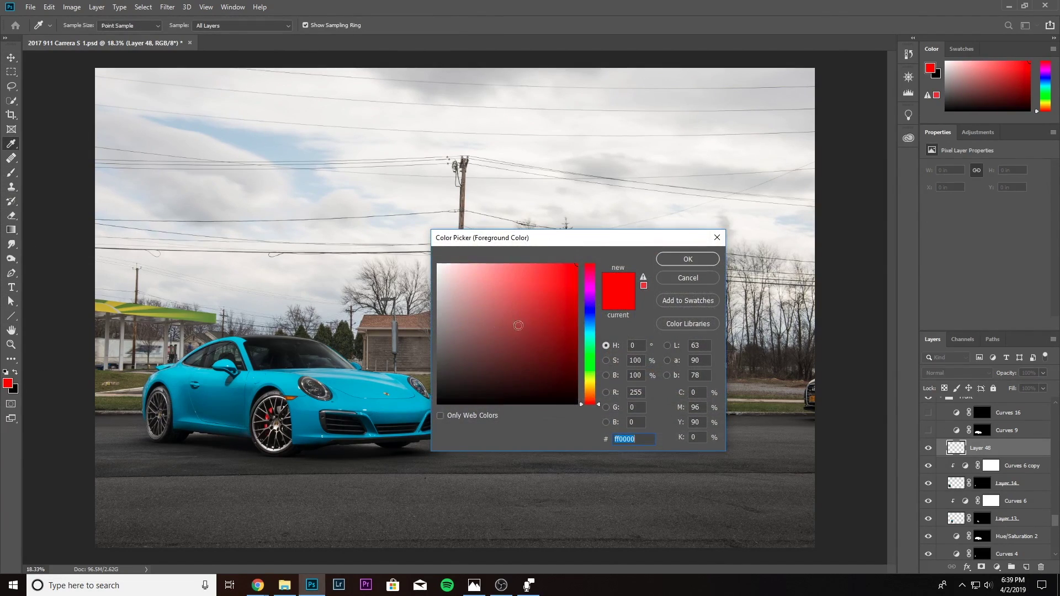
{"action": "left_click", "coordinate": [586, 387]}
{"action": "left_click", "coordinate": [688, 259]}
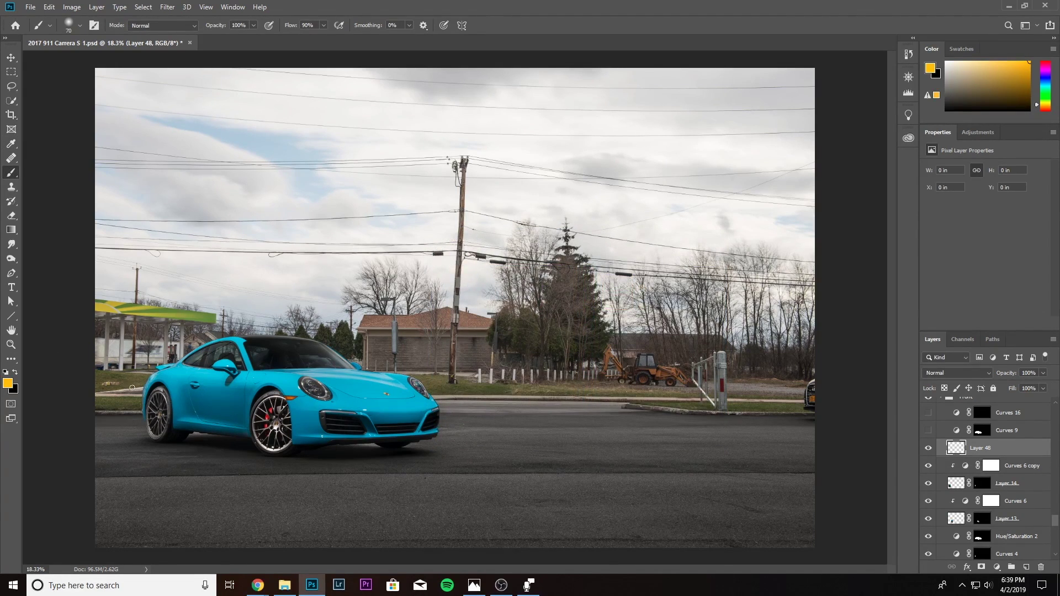
{"action": "mouse_move", "coordinate": [115, 381]}
{"action": "left_mouse_down"}
{"action": "mouse_move", "coordinate": [102, 343]}
{"action": "mouse_move", "coordinate": [131, 377]}
{"action": "left_mouse_up"}
{"action": "mouse_move", "coordinate": [135, 335]}
{"action": "left_mouse_down"}
{"action": "mouse_move", "coordinate": [150, 362]}
{"action": "mouse_move", "coordinate": [135, 338]}
{"action": "left_mouse_up"}
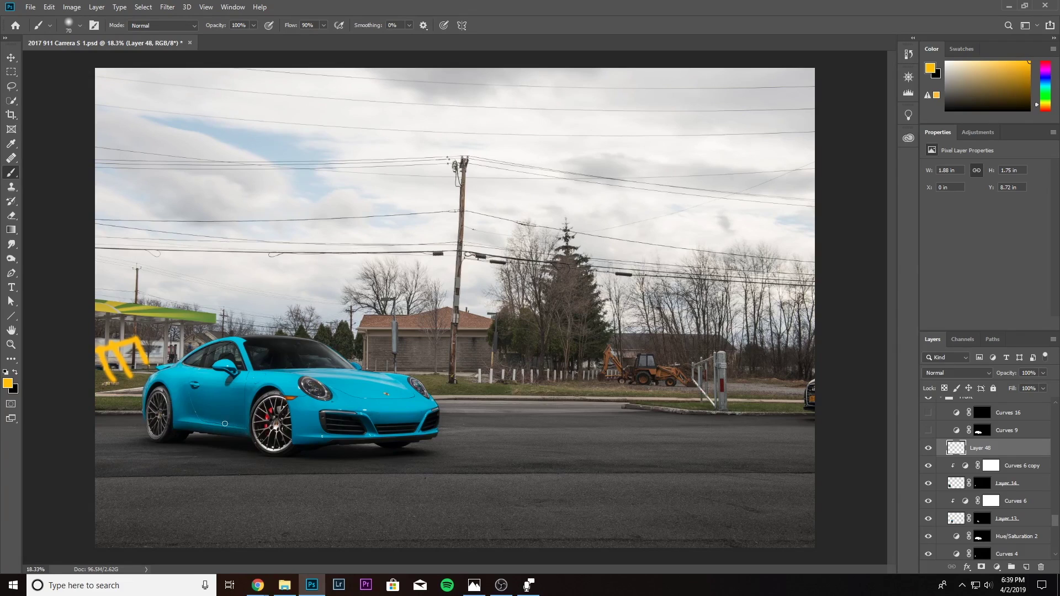
{"action": "mouse_move", "coordinate": [250, 366]}
{"action": "left_mouse_down"}
{"action": "mouse_move", "coordinate": [269, 387]}
{"action": "mouse_move", "coordinate": [229, 367]}
{"action": "mouse_move", "coordinate": [252, 395]}
{"action": "mouse_move", "coordinate": [206, 395]}
{"action": "mouse_move", "coordinate": [223, 414]}
{"action": "left_mouse_up"}
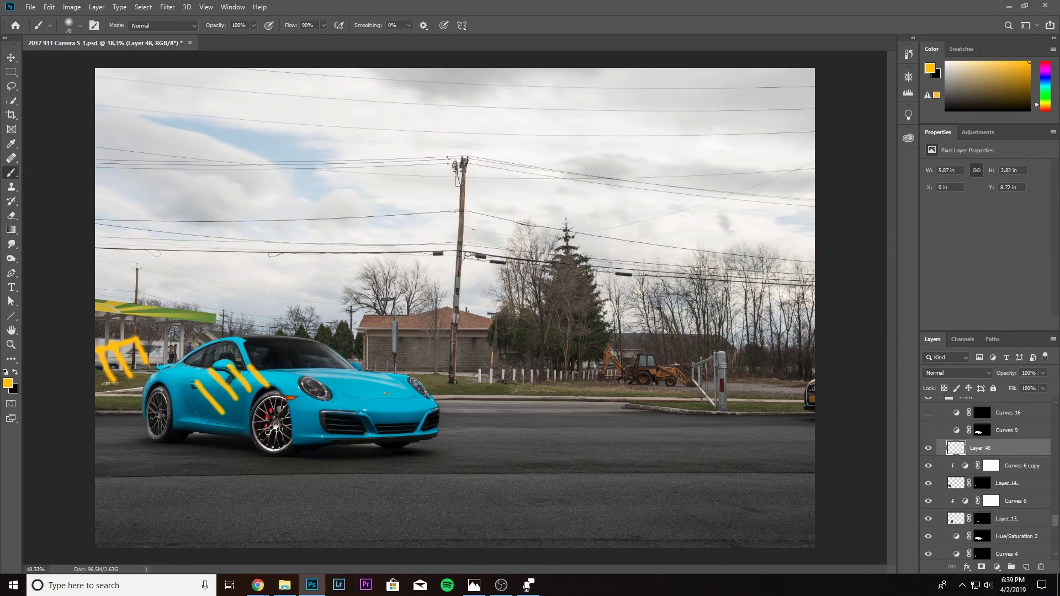
{"action": "left_click_drag", "start_coordinate": [260, 439], "coordinate": [365, 452]}
Reduce the brush size to 30 and delete the layer holding the orange-yellow strokes.
{"action": "key", "text": "bracketleft"}
{"action": "key", "text": "bracketleft"}
{"action": "key", "text": "bracketleft"}
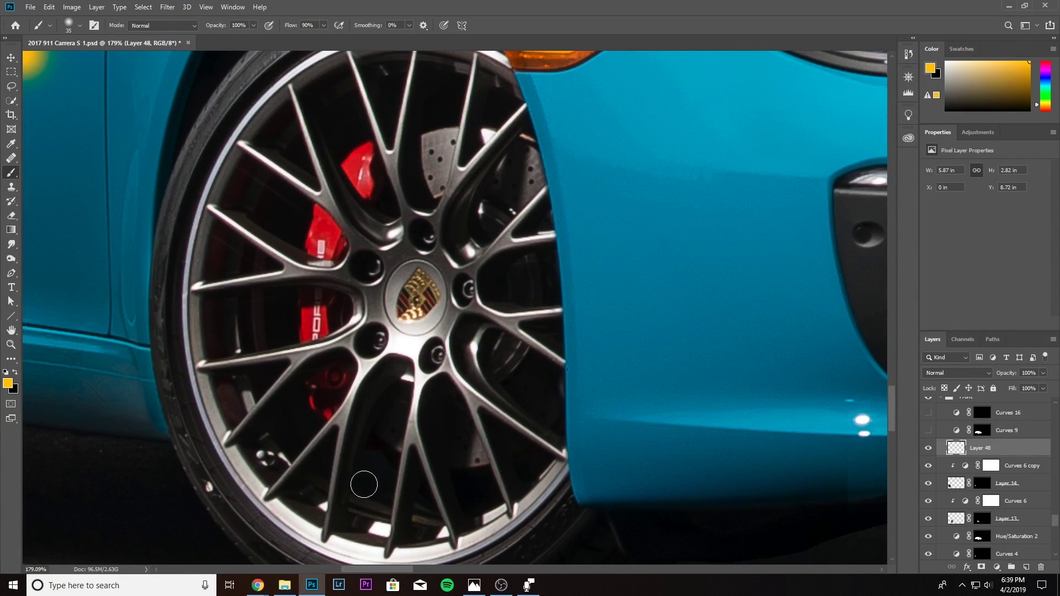
{"action": "key", "text": "bracketleft"}
{"action": "scroll", "coordinate": [340, 145], "scroll_direction": "down", "scroll_amount": 10}
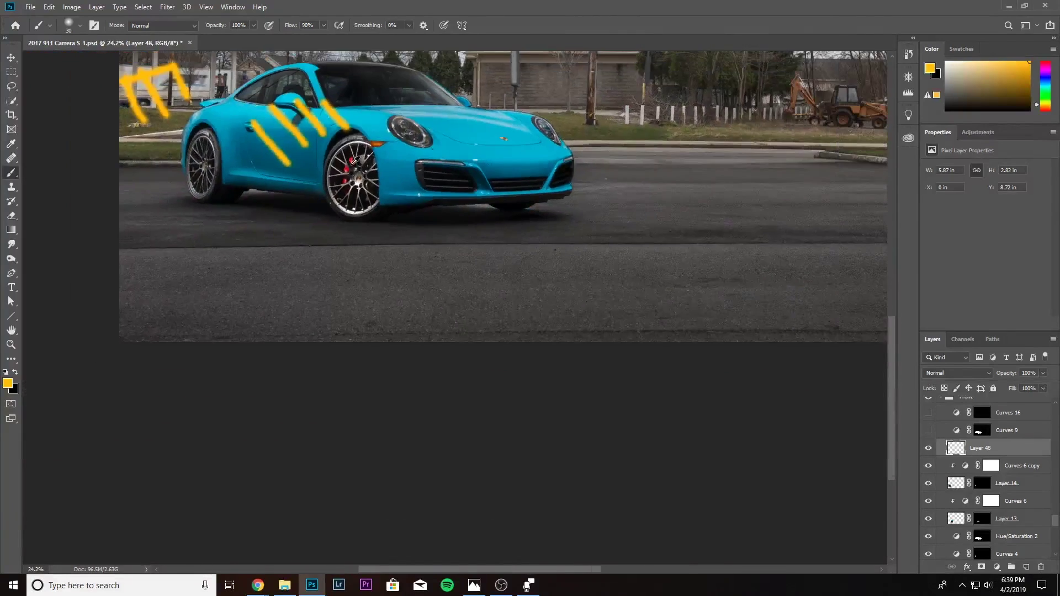
{"action": "scroll", "coordinate": [355, 161], "scroll_direction": "down", "scroll_amount": 1}
{"action": "left_click_drag", "start_coordinate": [1039, 449], "coordinate": [1042, 567]}
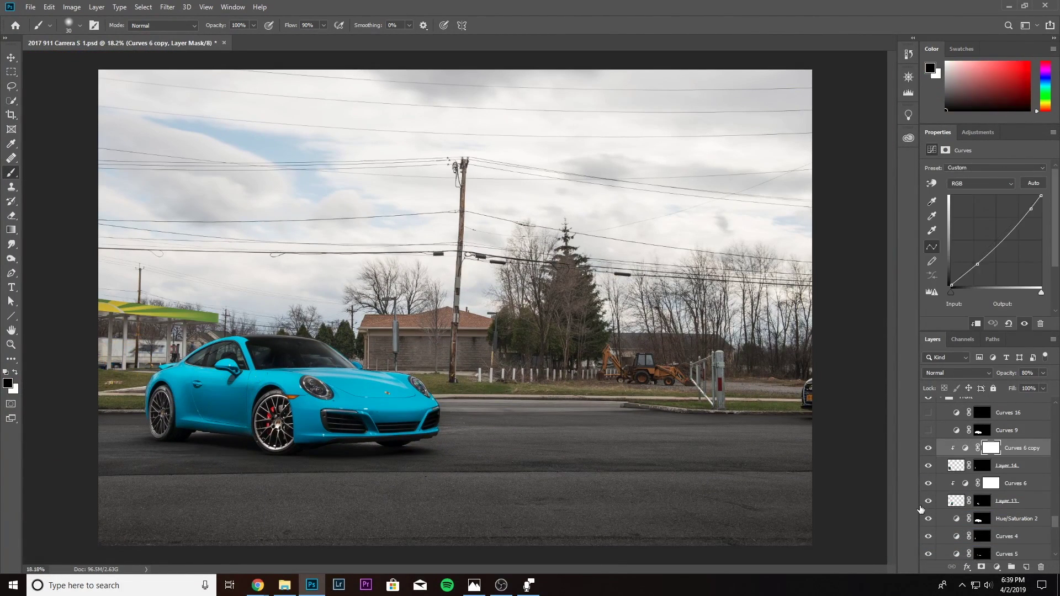
Turn on the visibility of Curves 9 and Curves 16, and compare the hood with and without Curves 16.
{"action": "scroll", "coordinate": [925, 500], "scroll_direction": "up", "scroll_amount": 3}
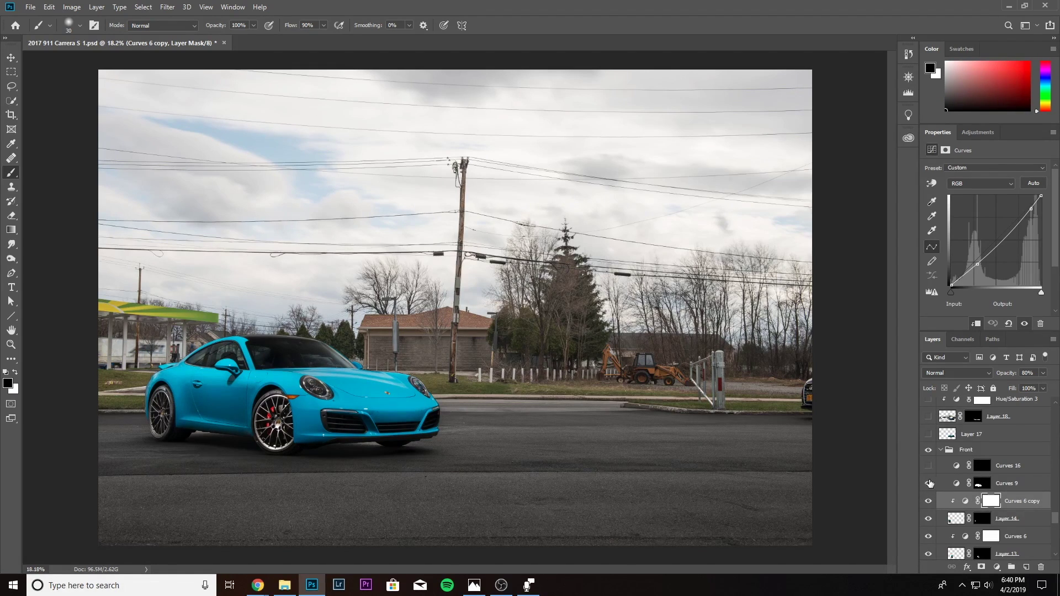
{"action": "left_click", "coordinate": [1022, 490]}
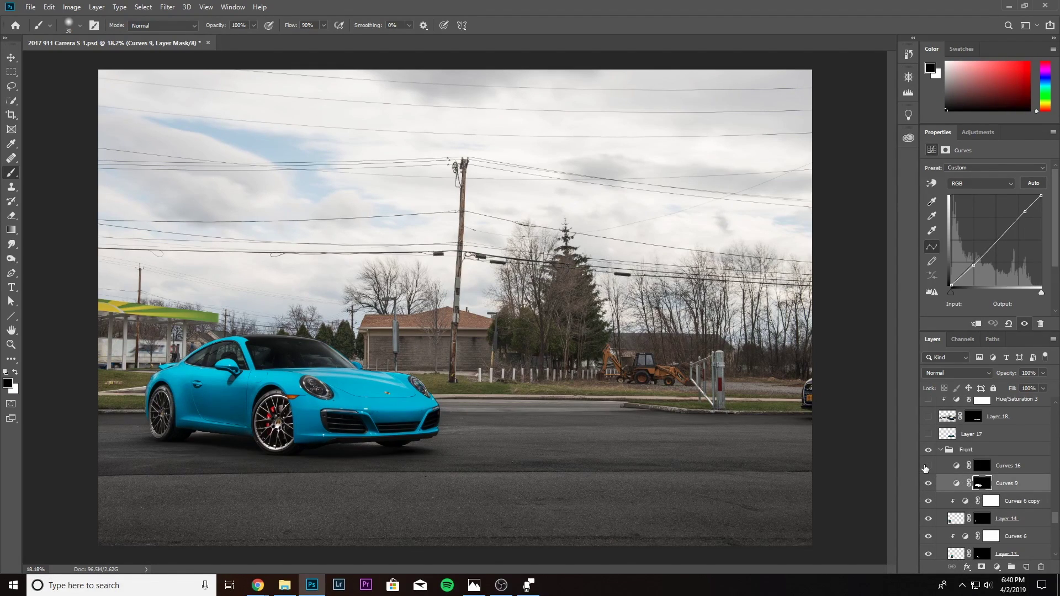
{"action": "scroll", "coordinate": [357, 349], "scroll_direction": "up", "scroll_amount": 5}
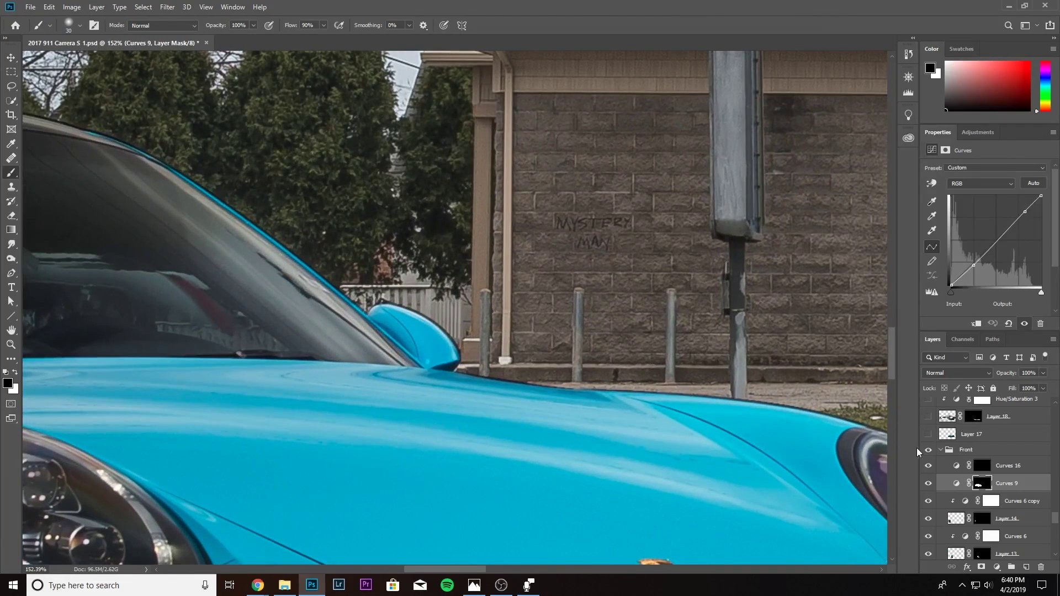
{"action": "left_click", "coordinate": [929, 466]}
{"action": "left_click", "coordinate": [928, 466]}
{"action": "left_click", "coordinate": [929, 468]}
{"action": "left_click", "coordinate": [929, 468]}
{"action": "scroll", "coordinate": [522, 403], "scroll_direction": "down", "scroll_amount": 5}
{"action": "scroll", "coordinate": [748, 463], "scroll_direction": "down", "scroll_amount": 2}
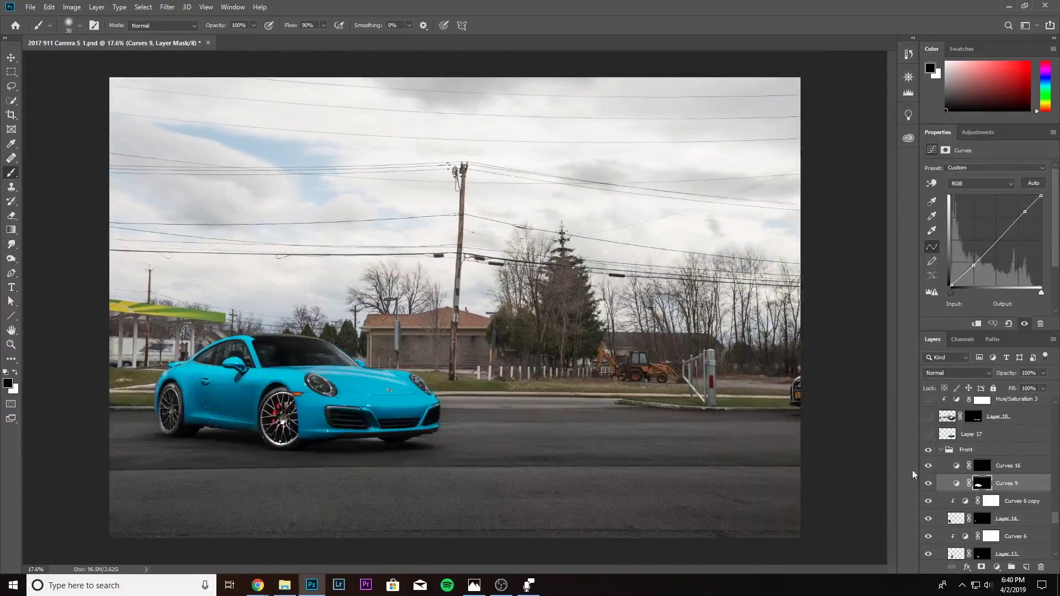
Compare the image with the Front group hidden and shown, leaving the group visible.
{"action": "scroll", "coordinate": [940, 450], "scroll_direction": "down", "scroll_amount": 1}
{"action": "left_click", "coordinate": [929, 433]}
{"action": "left_click", "coordinate": [928, 432]}
{"action": "left_click", "coordinate": [928, 433]}
{"action": "left_click", "coordinate": [929, 433]}
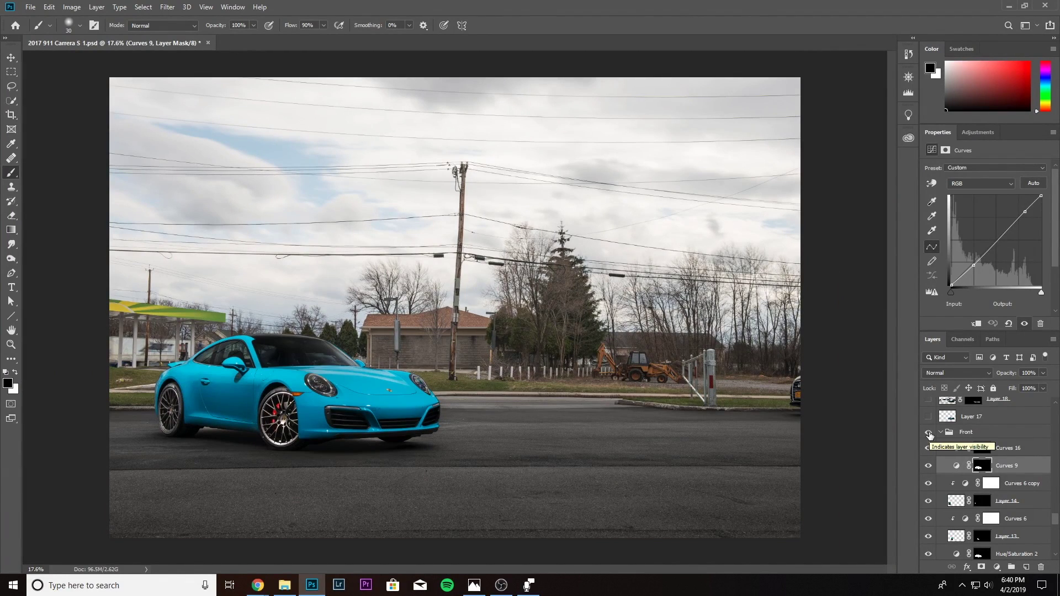
Show Layer 17 with the rear-view car and Layer 18 with its ground shadow, comparing the image with and without the shadow.
{"action": "scroll", "coordinate": [929, 435], "scroll_direction": "up", "scroll_amount": 2}
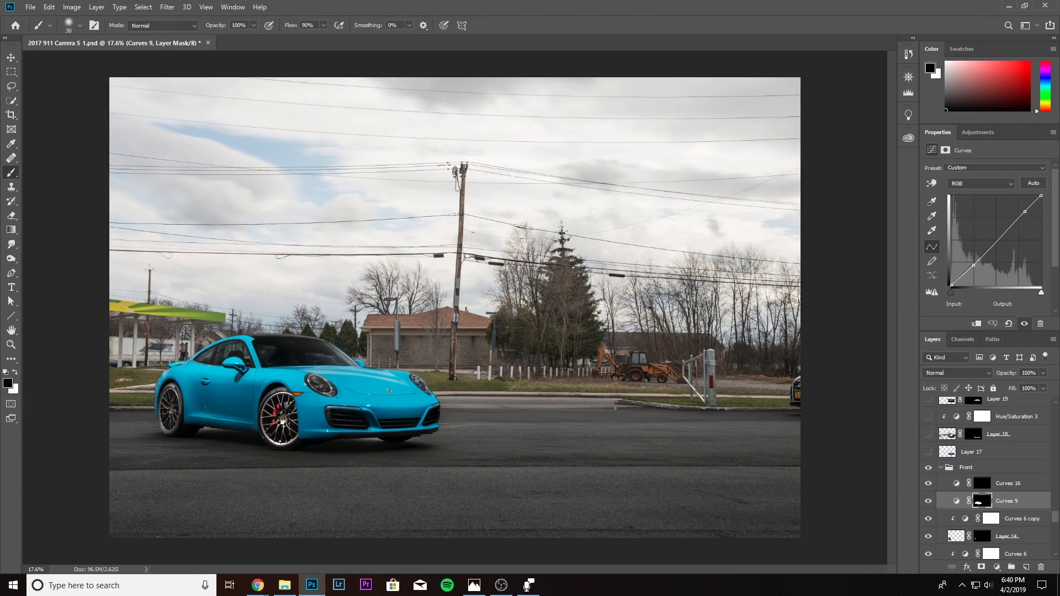
{"action": "left_click", "coordinate": [928, 451]}
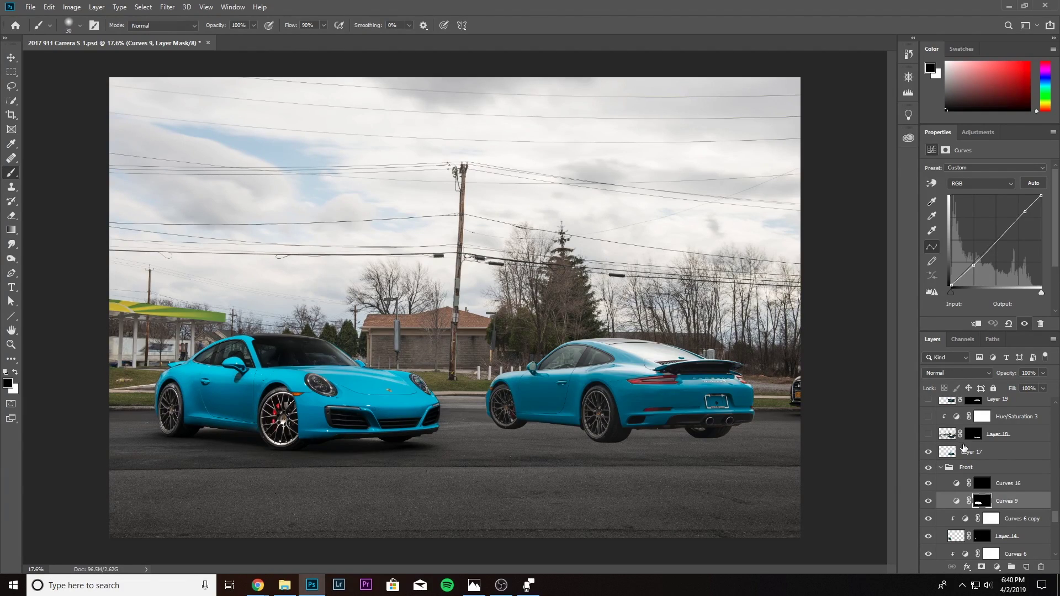
{"action": "scroll", "coordinate": [990, 536], "scroll_direction": "up", "scroll_amount": 1}
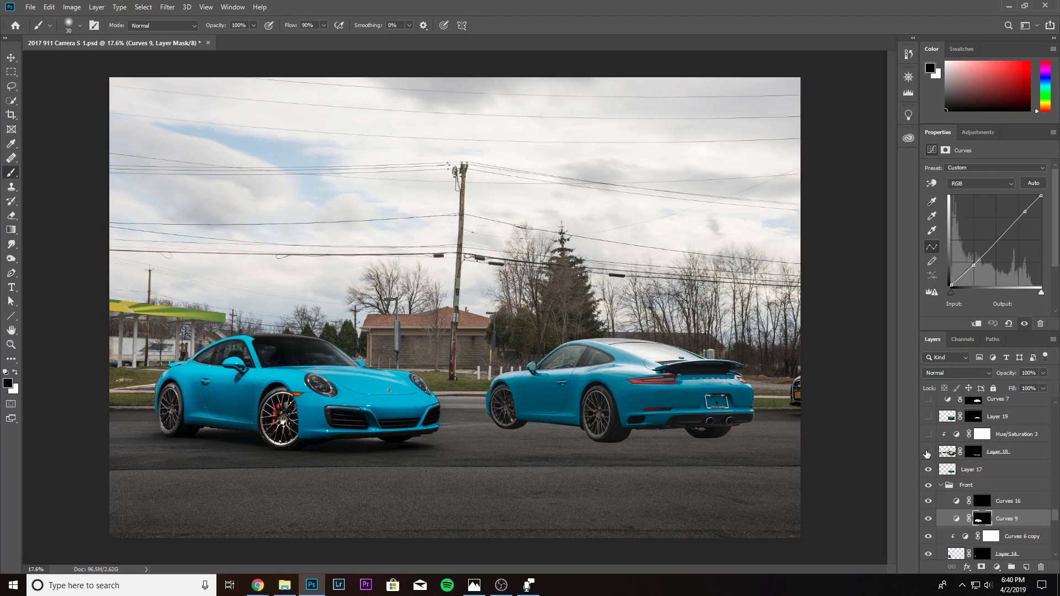
{"action": "left_click", "coordinate": [928, 452]}
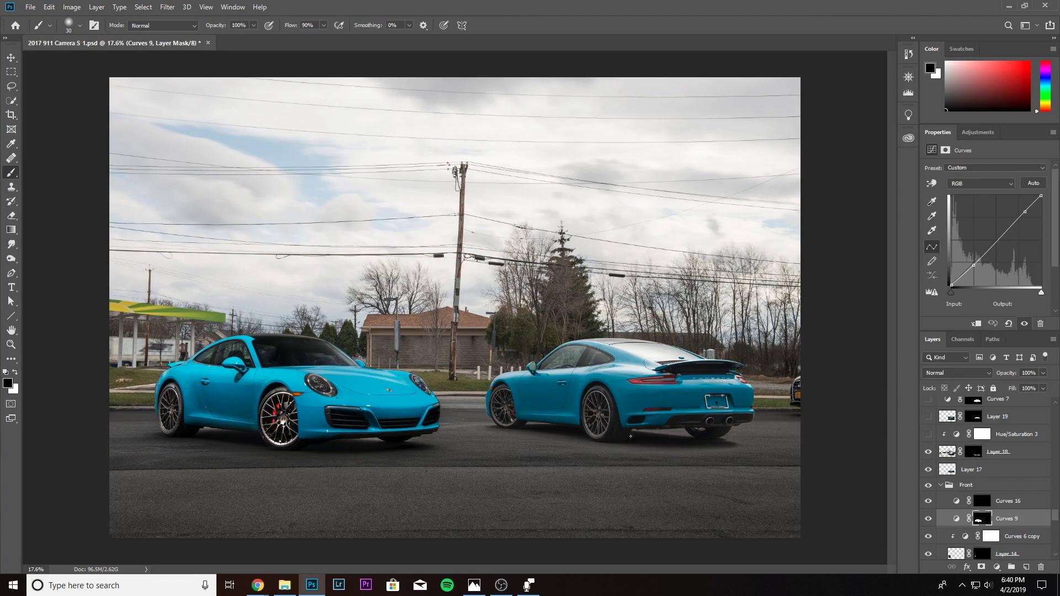
{"action": "left_click", "coordinate": [928, 452]}
{"action": "left_click", "coordinate": [929, 452]}
Turn on the visibility of Hue/Saturation 3 and Layer 19 above the rear-view car's shadow layer.
{"action": "scroll", "coordinate": [930, 441], "scroll_direction": "up", "scroll_amount": 3}
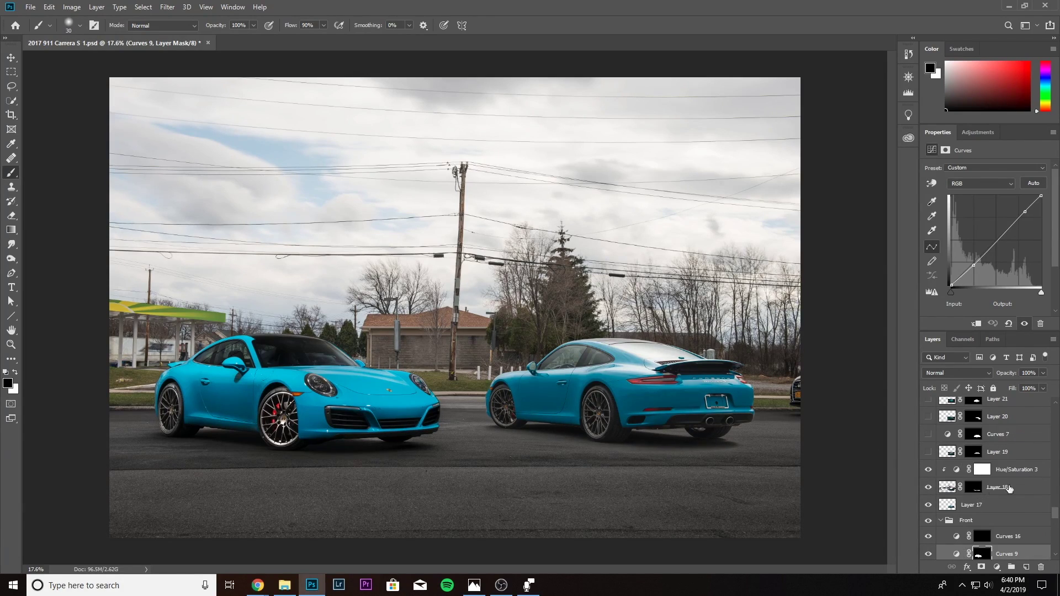
{"action": "left_click", "coordinate": [929, 470]}
{"action": "left_click", "coordinate": [929, 470]}
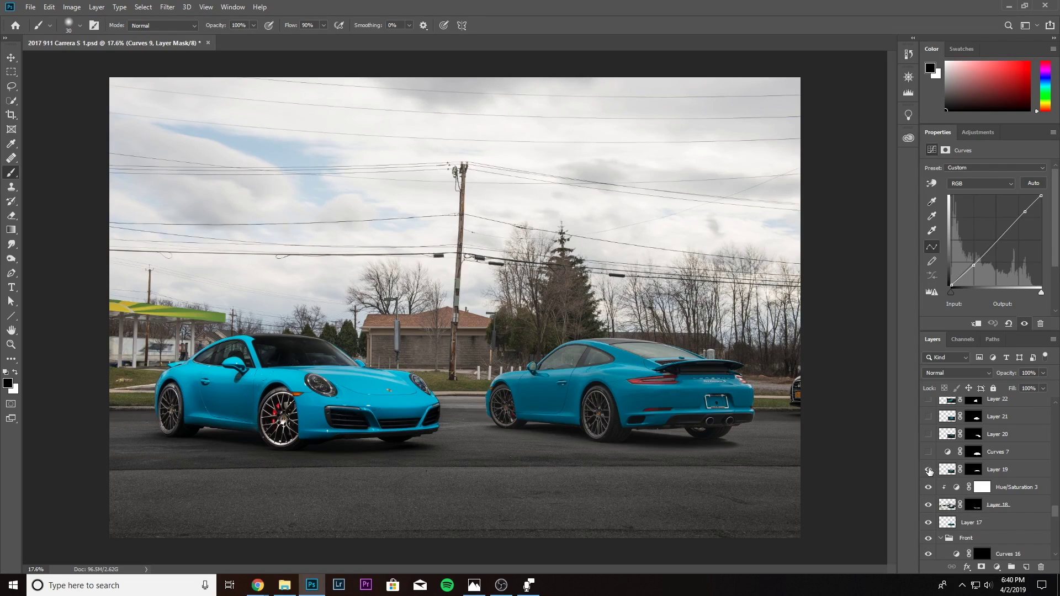
{"action": "left_click", "coordinate": [929, 470]}
Compare the rear-view car's roof and rear window with Layer 19 hidden and shown, leaving Curves 7 off.
{"action": "left_click", "coordinate": [929, 452]}
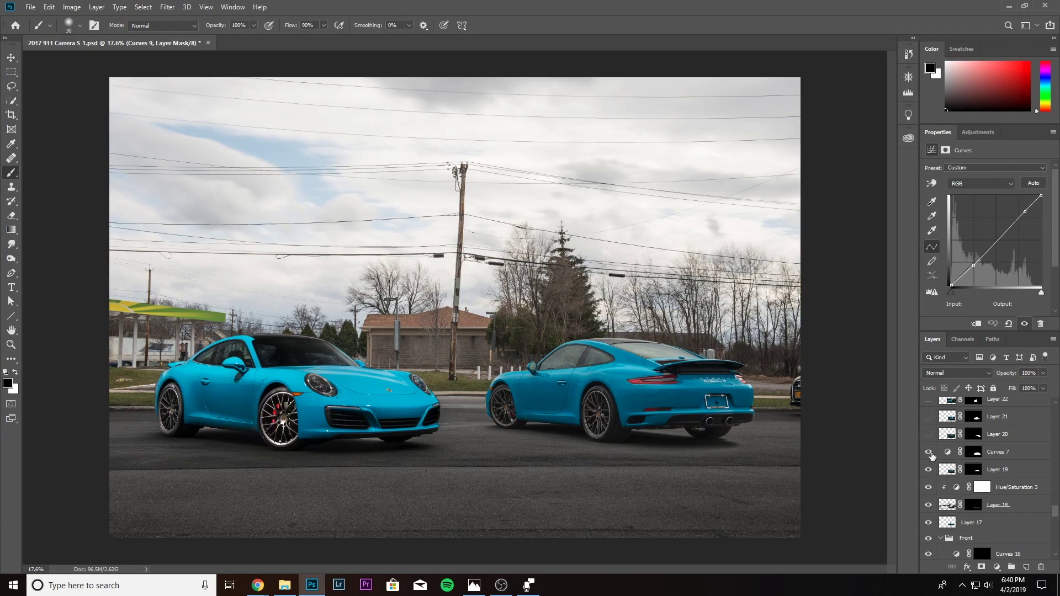
{"action": "left_click", "coordinate": [929, 453]}
{"action": "left_click", "coordinate": [929, 470]}
{"action": "left_click", "coordinate": [929, 471]}
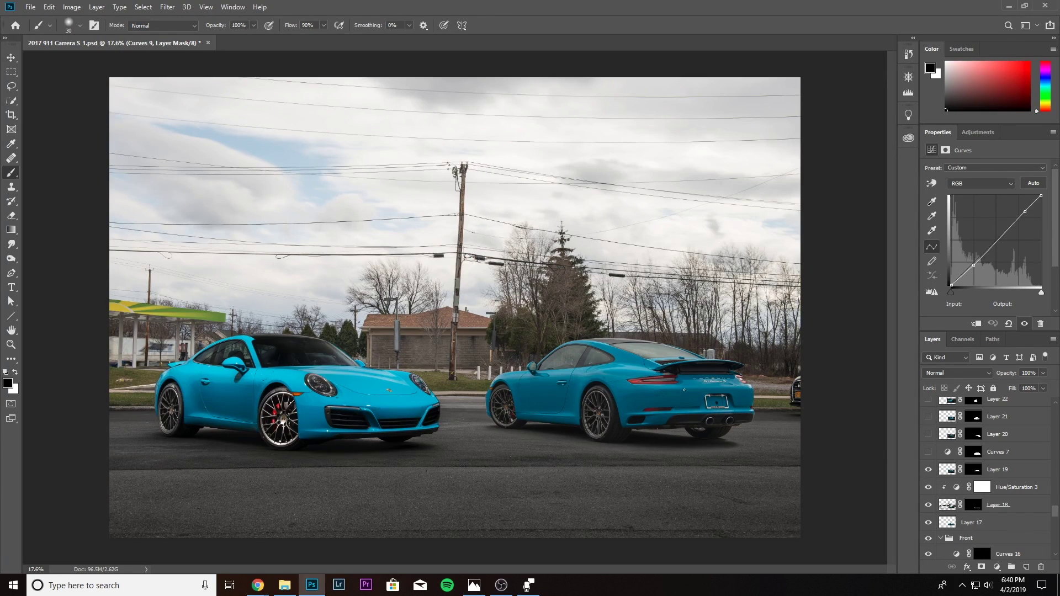
{"action": "scroll", "coordinate": [634, 362], "scroll_direction": "up", "scroll_amount": 3}
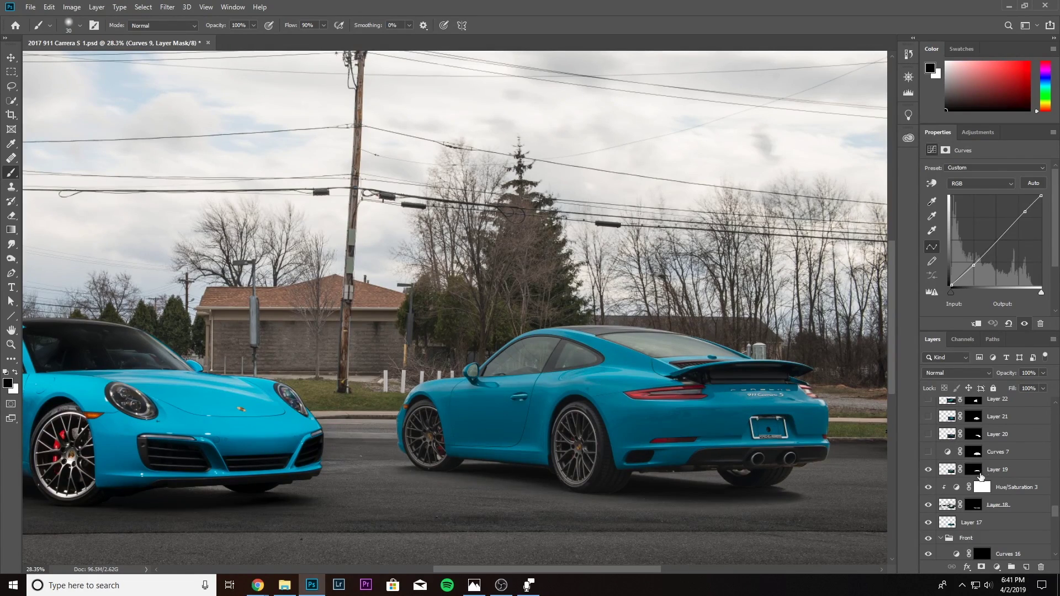
{"action": "left_click", "coordinate": [929, 471]}
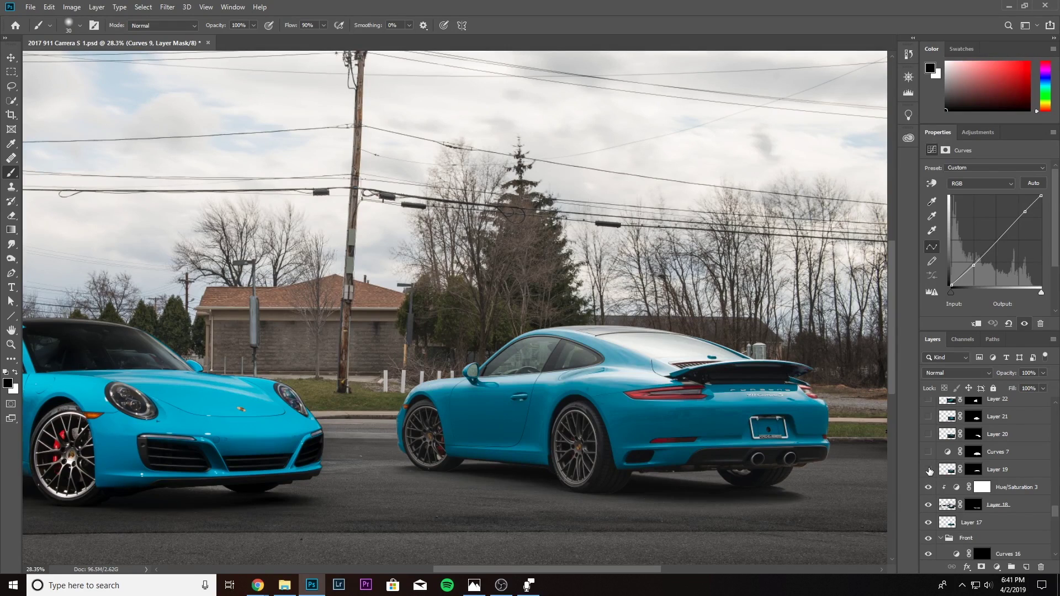
{"action": "left_click", "coordinate": [930, 470]}
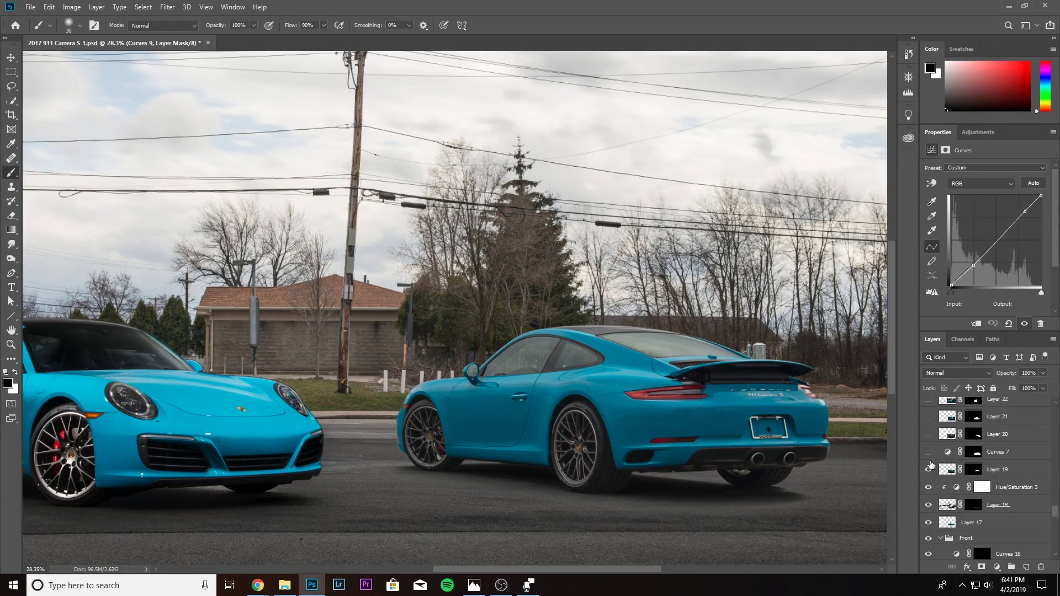
Turn on the visibility of Curves 7 and Layer 20, with Layer 20 selected.
{"action": "scroll", "coordinate": [930, 467], "scroll_direction": "up", "scroll_amount": 2}
{"action": "left_click", "coordinate": [928, 487]}
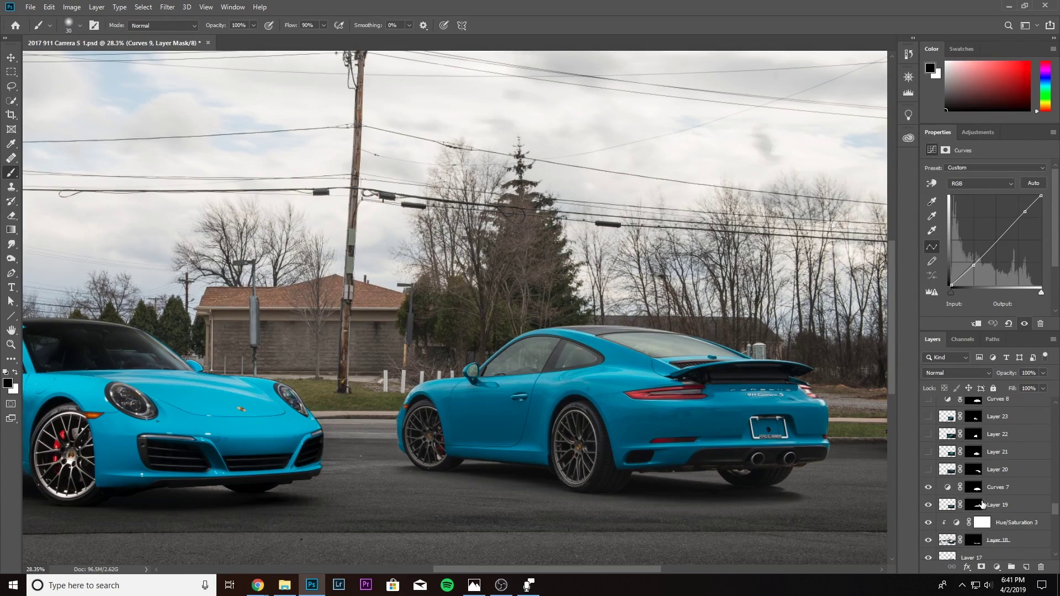
{"action": "scroll", "coordinate": [983, 503], "scroll_direction": "up", "scroll_amount": 1}
{"action": "left_click", "coordinate": [1004, 491]}
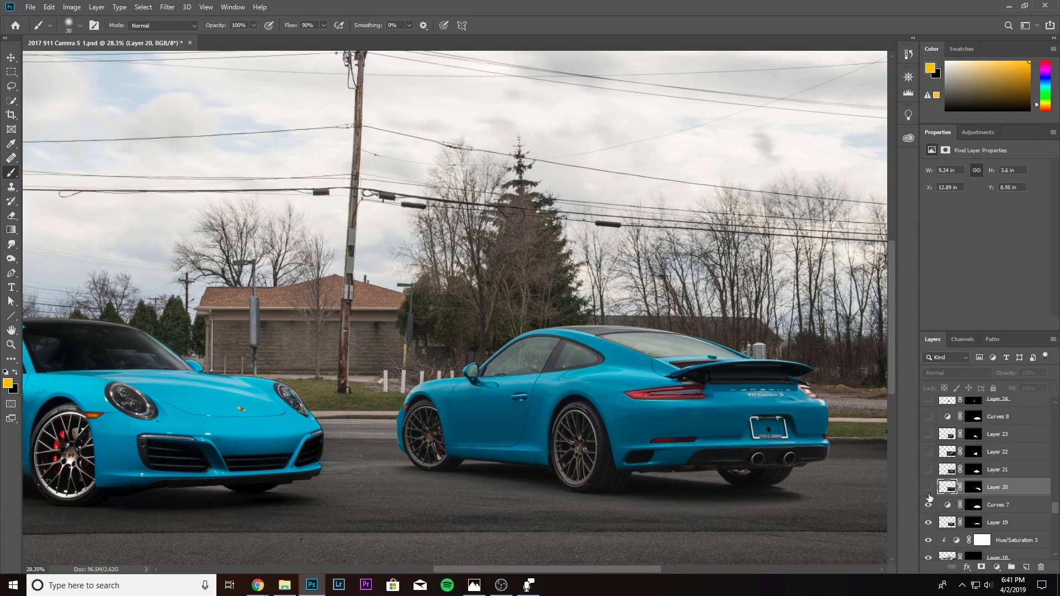
{"action": "scroll", "coordinate": [927, 496], "scroll_direction": "up", "scroll_amount": 1}
{"action": "left_click", "coordinate": [929, 505]}
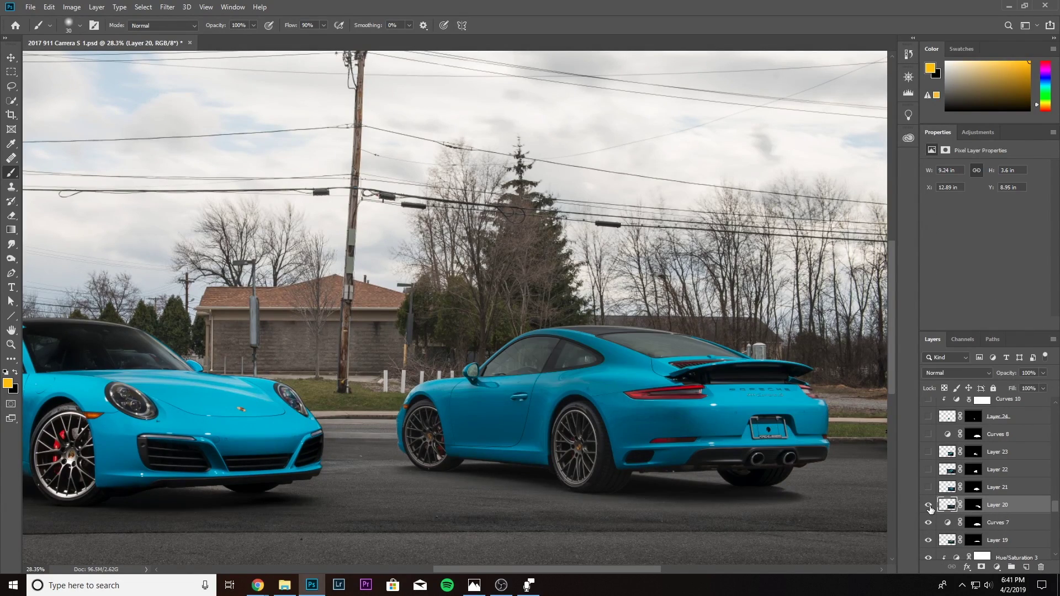
Turn on the visibility of Layer 21, Layer 22, Layer 23 and Curves 8 for the rear-view car.
{"action": "scroll", "coordinate": [604, 391], "scroll_direction": "down", "scroll_amount": 3}
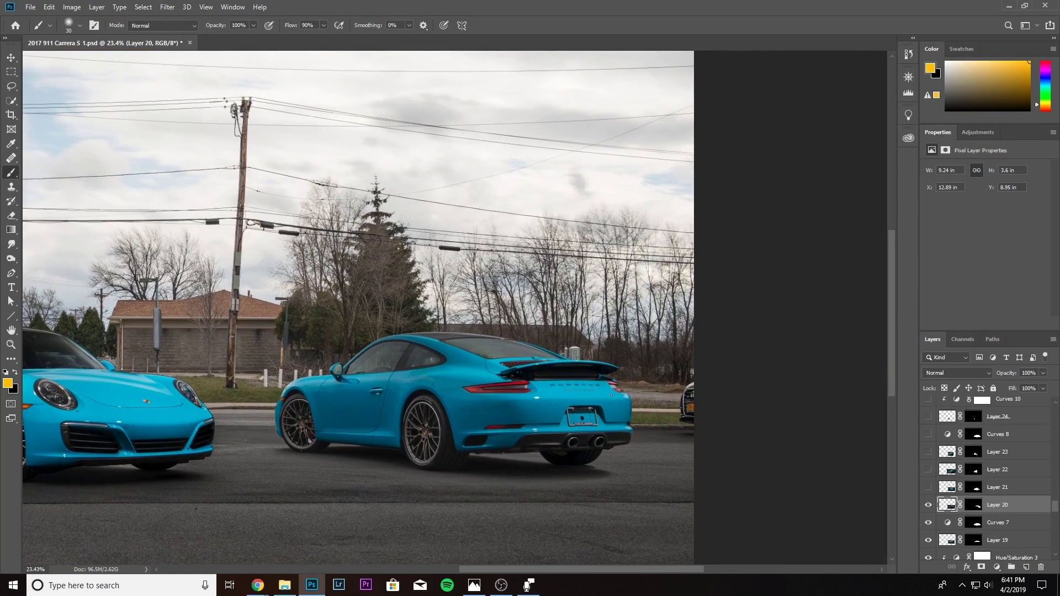
{"action": "left_click", "coordinate": [928, 487]}
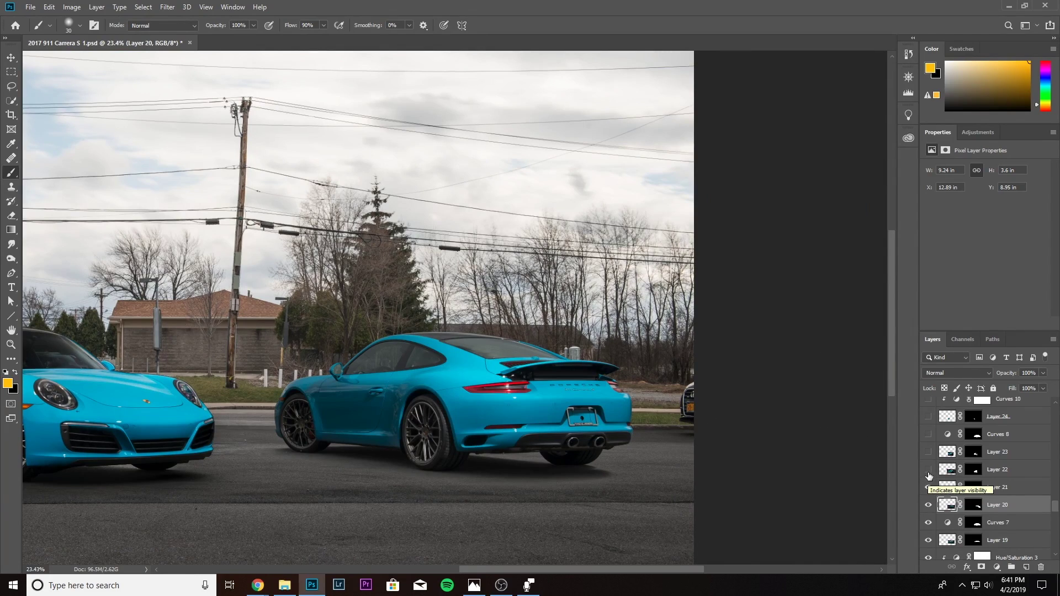
{"action": "left_click", "coordinate": [930, 470]}
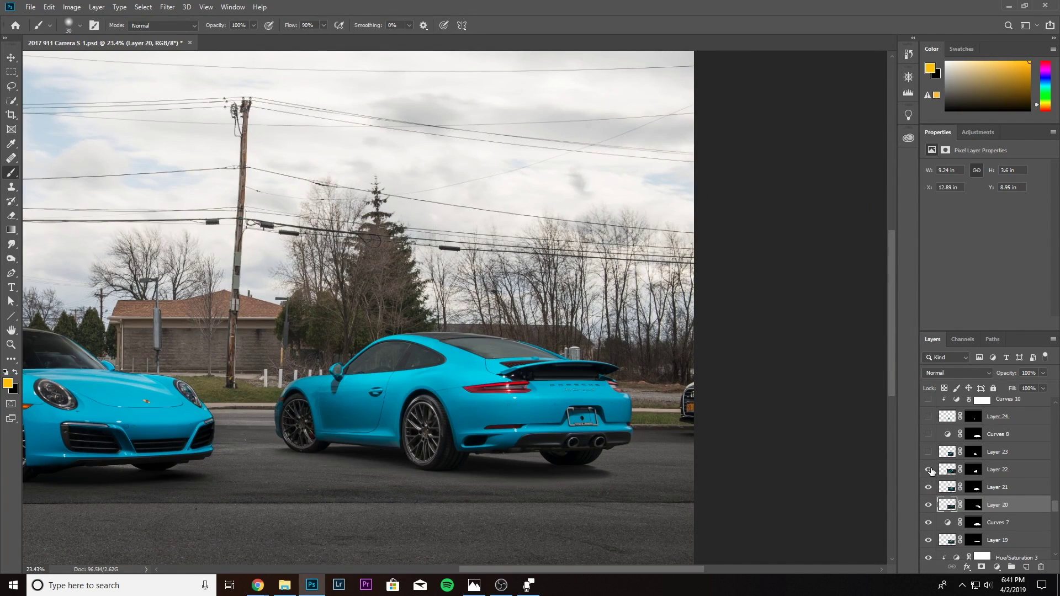
{"action": "left_click", "coordinate": [928, 452]}
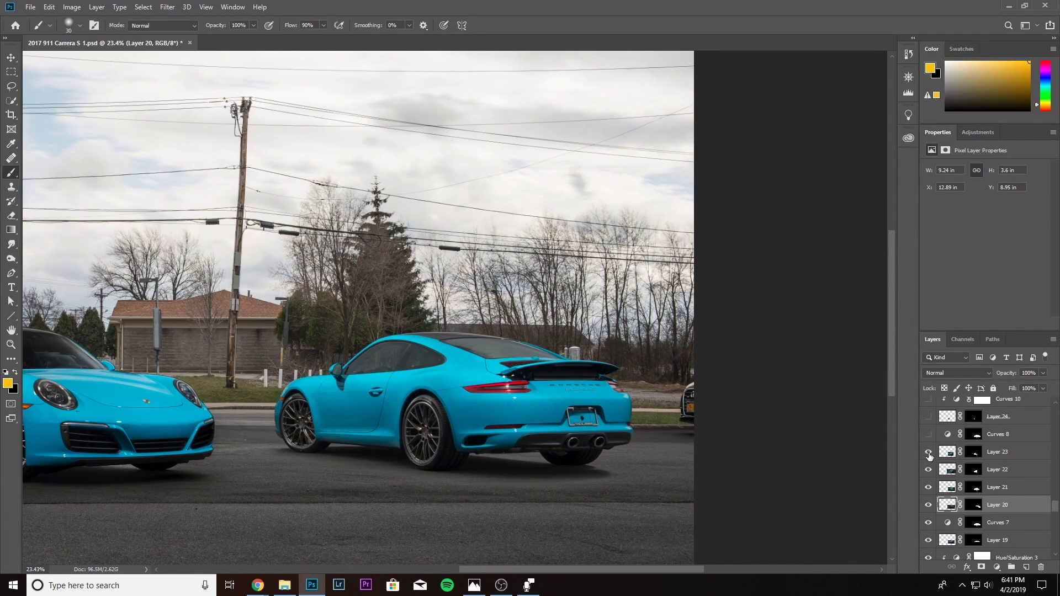
{"action": "left_click", "coordinate": [929, 435]}
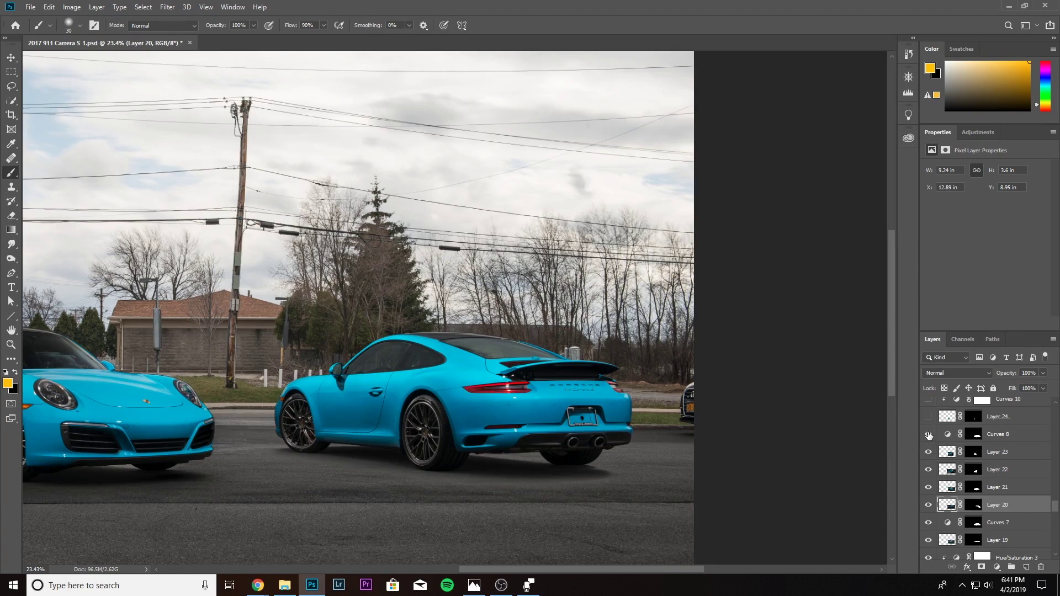
Turn on the visibility of Layer 24, Curves 10 and Layer 25.
{"action": "scroll", "coordinate": [979, 436], "scroll_direction": "up", "scroll_amount": 1}
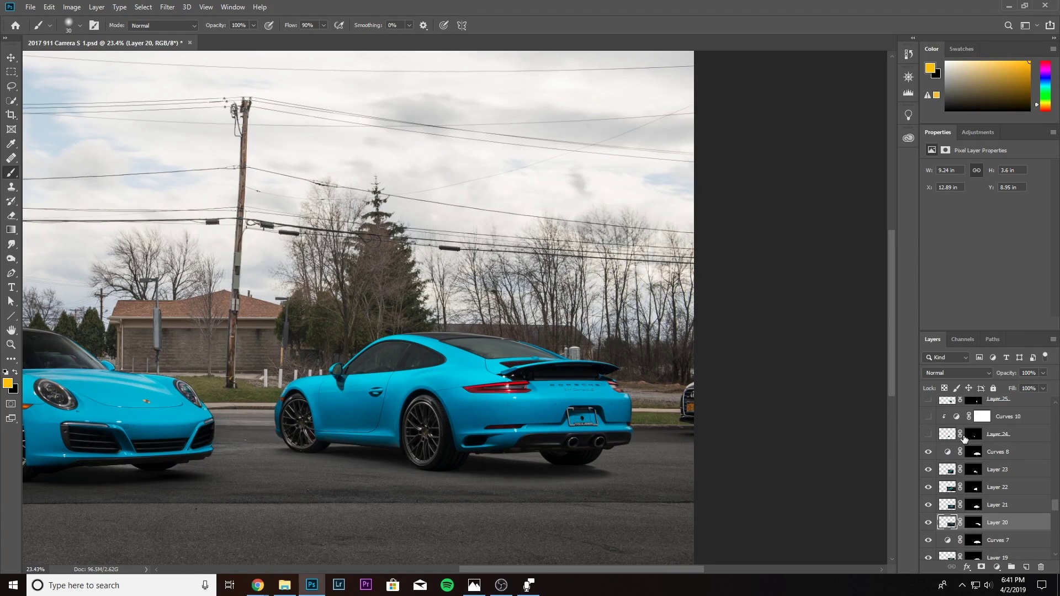
{"action": "left_click", "coordinate": [929, 435]}
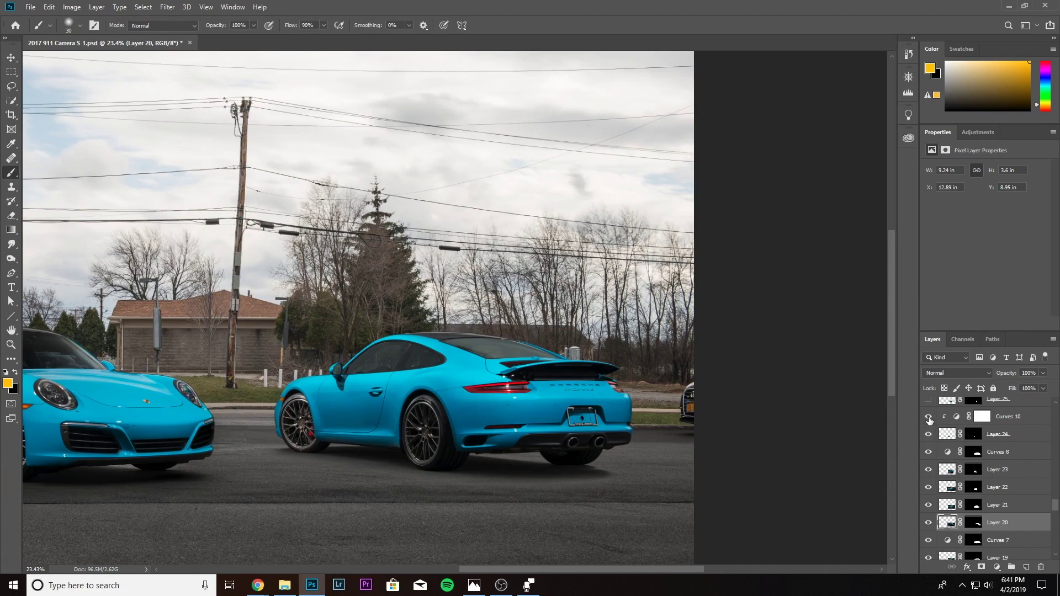
{"action": "scroll", "coordinate": [929, 419], "scroll_direction": "up", "scroll_amount": 1}
{"action": "left_click", "coordinate": [929, 417]}
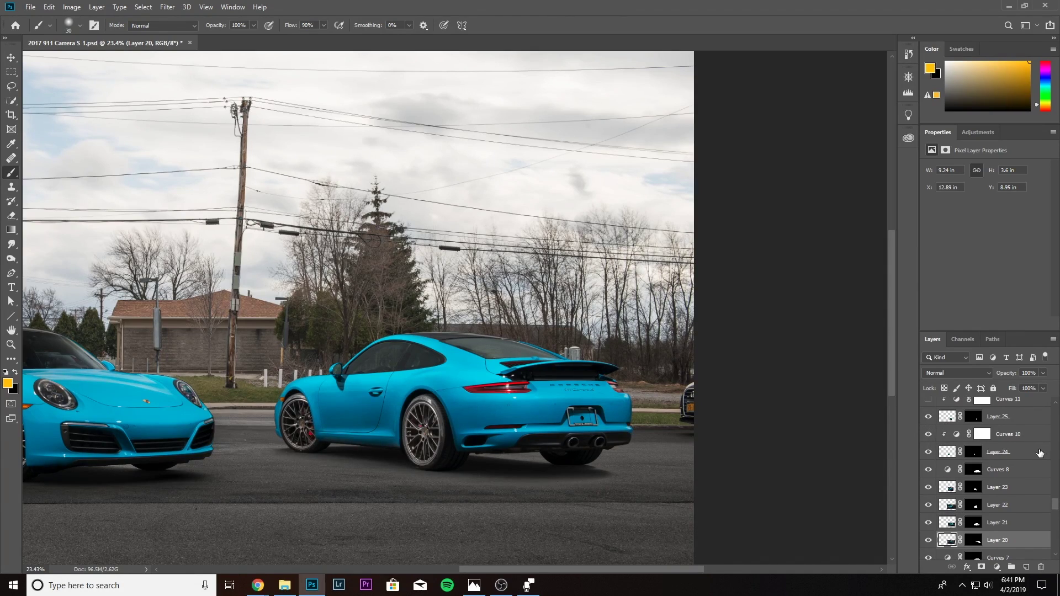
Turn on the visibility of Curves 11 and select Hue/Saturation 4.
{"action": "scroll", "coordinate": [1039, 458], "scroll_direction": "up", "scroll_amount": 4}
{"action": "left_click", "coordinate": [929, 470]}
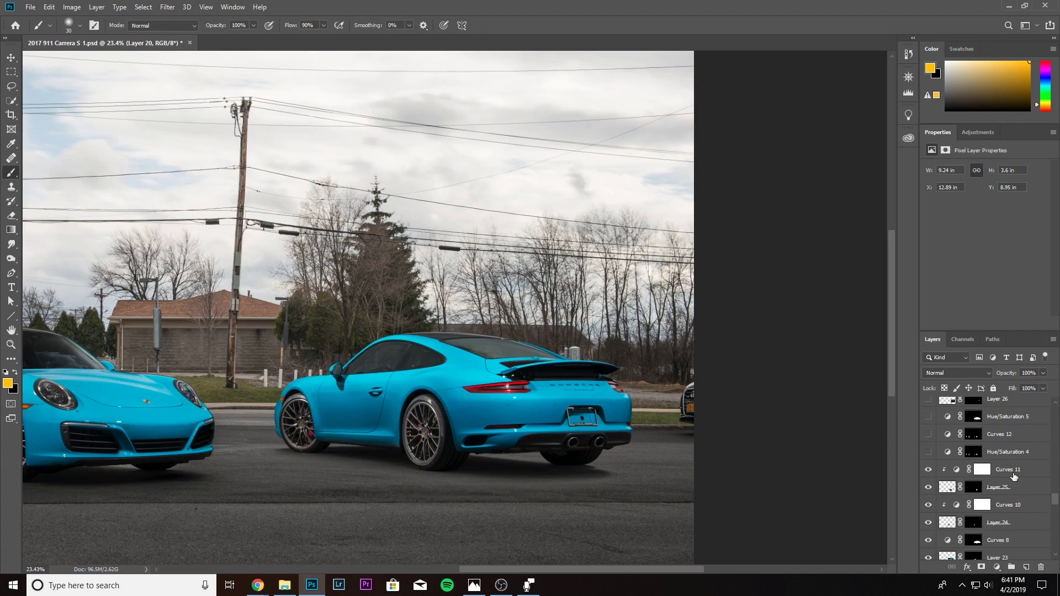
{"action": "scroll", "coordinate": [1014, 475], "scroll_direction": "up", "scroll_amount": 1}
{"action": "left_click", "coordinate": [1011, 470]}
Compare the rear-view car's wheels with Hue/Saturation 4 and Curves 12 hidden and shown, leaving both adjustments on.
{"action": "left_click", "coordinate": [929, 470]}
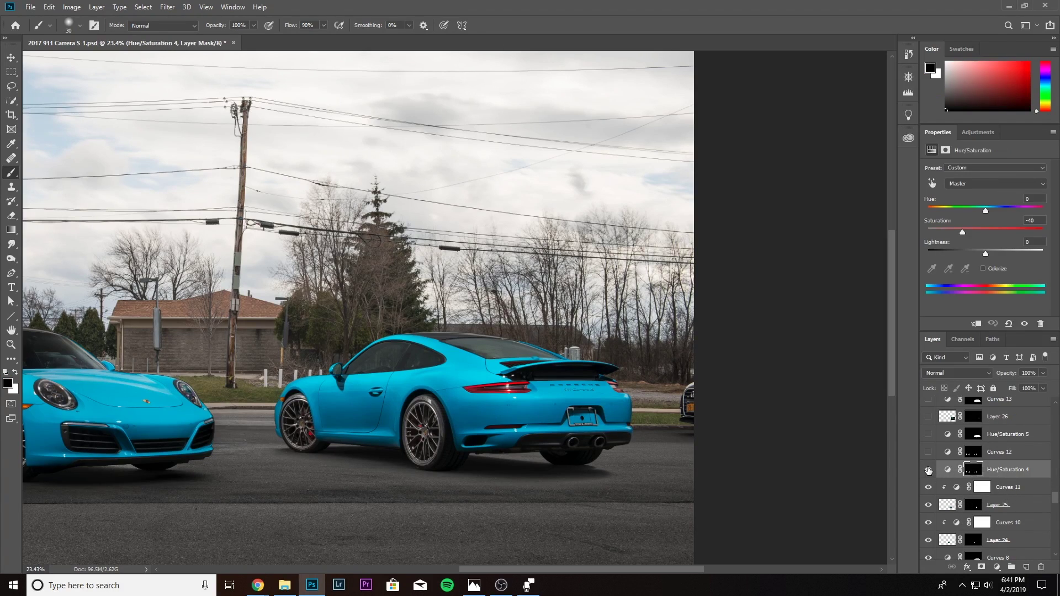
{"action": "left_click", "coordinate": [929, 452]}
{"action": "left_click", "coordinate": [929, 435]}
{"action": "left_click", "coordinate": [929, 452]}
{"action": "left_click", "coordinate": [929, 470]}
{"action": "scroll", "coordinate": [403, 423], "scroll_direction": "up", "scroll_amount": 5}
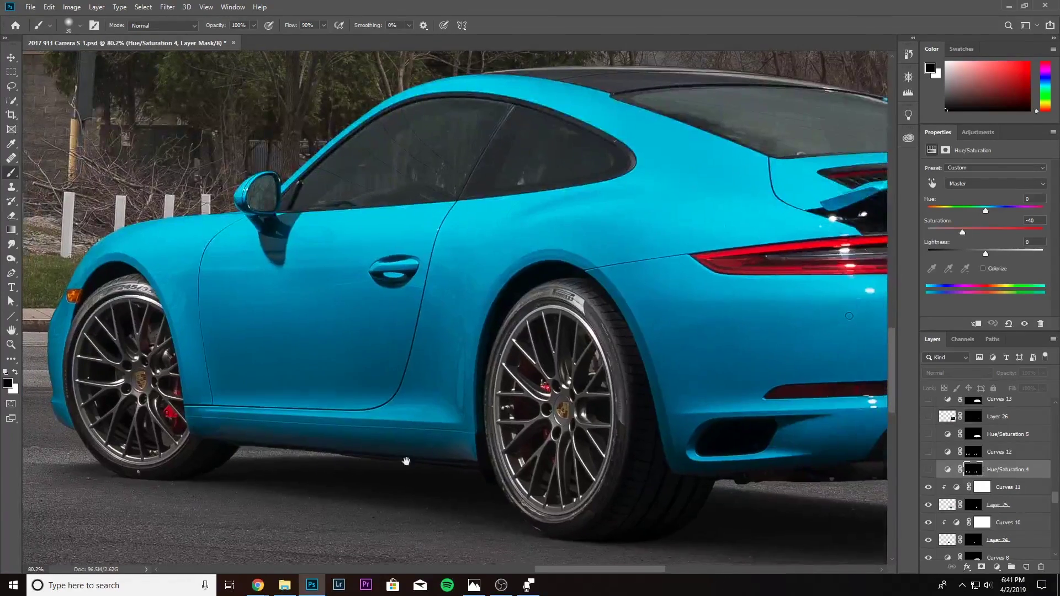
{"action": "left_click_drag", "start_coordinate": [397, 461], "coordinate": [460, 456]}
{"action": "left_click", "coordinate": [928, 470]}
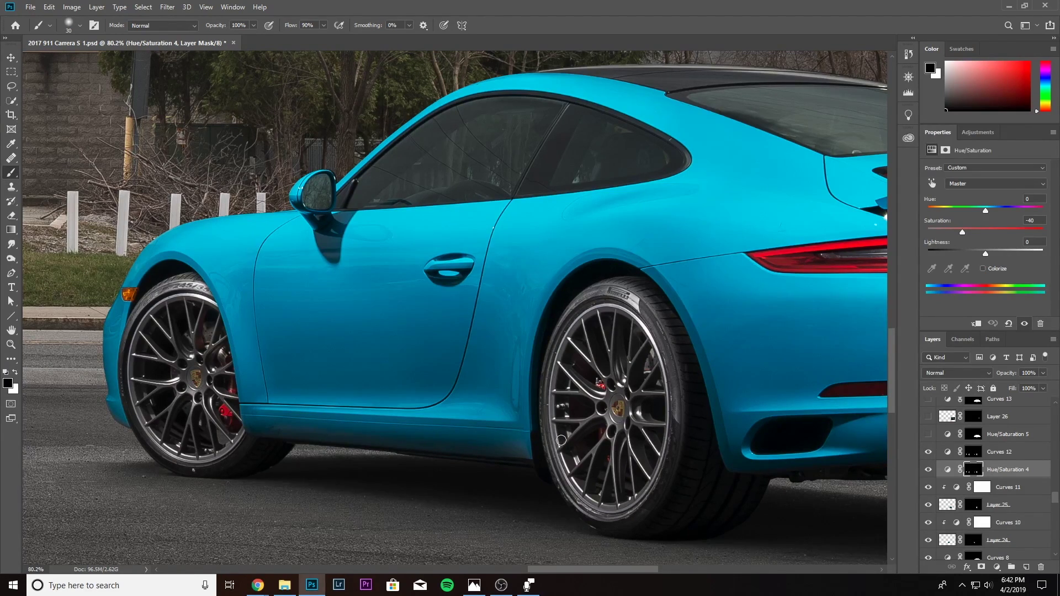
Examine the wheels of both cars, comparing the rear-view car's with Curves 12 hidden and shown.
{"action": "left_click_drag", "start_coordinate": [122, 410], "coordinate": [690, 353]}
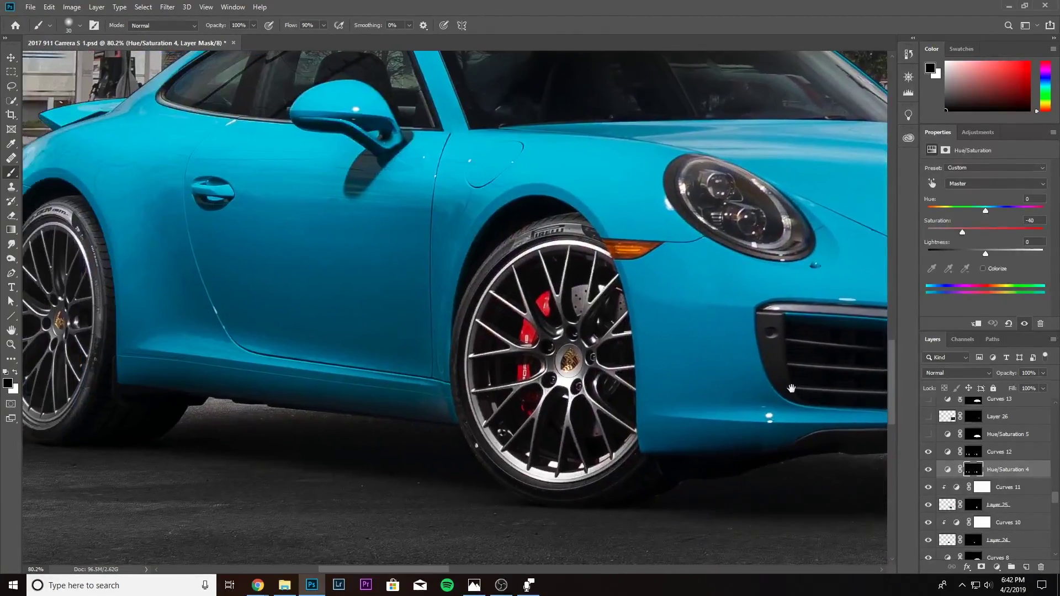
{"action": "left_click_drag", "start_coordinate": [793, 389], "coordinate": [433, 406]}
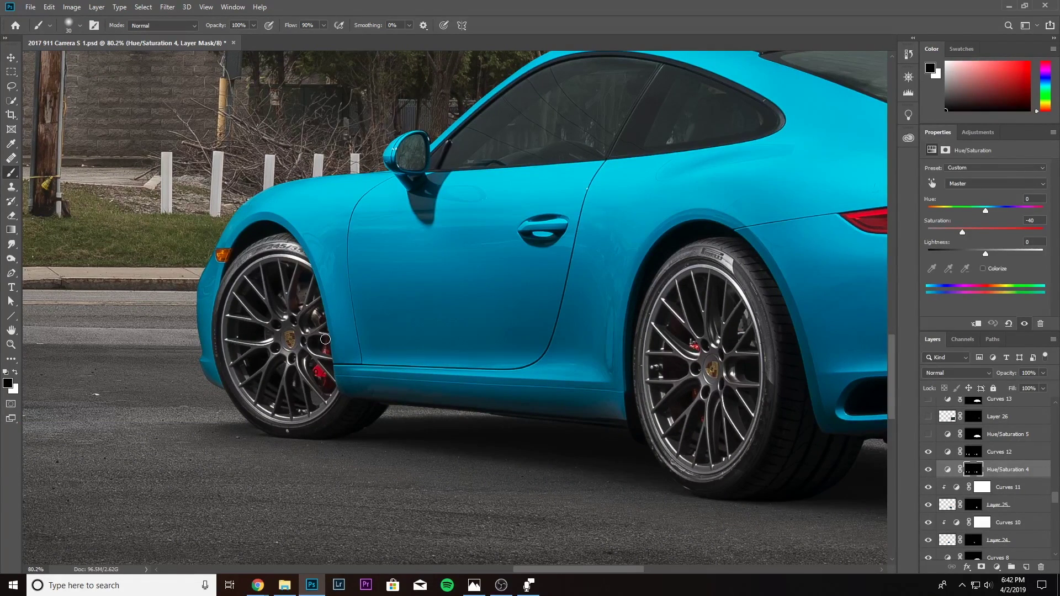
{"action": "left_click", "coordinate": [930, 452]}
{"action": "left_click", "coordinate": [928, 452]}
Turn on the visibility of Hue/Saturation 5 and Layer 26.
{"action": "scroll", "coordinate": [1004, 467], "scroll_direction": "up", "scroll_amount": 1}
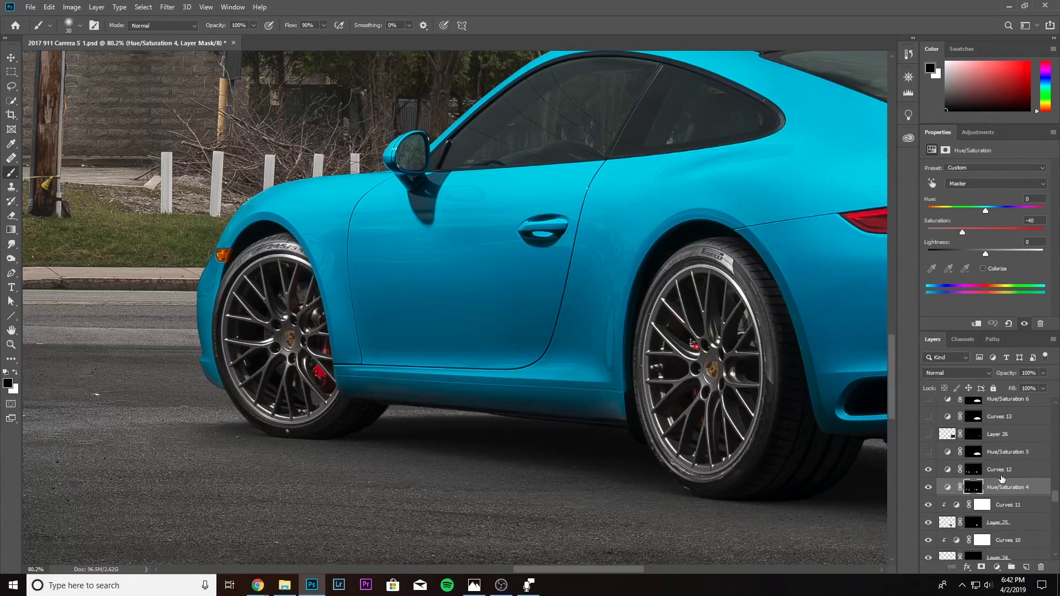
{"action": "scroll", "coordinate": [973, 503], "scroll_direction": "up", "scroll_amount": 3}
{"action": "left_click", "coordinate": [929, 506]}
{"action": "key", "text": "ctrl+0"}
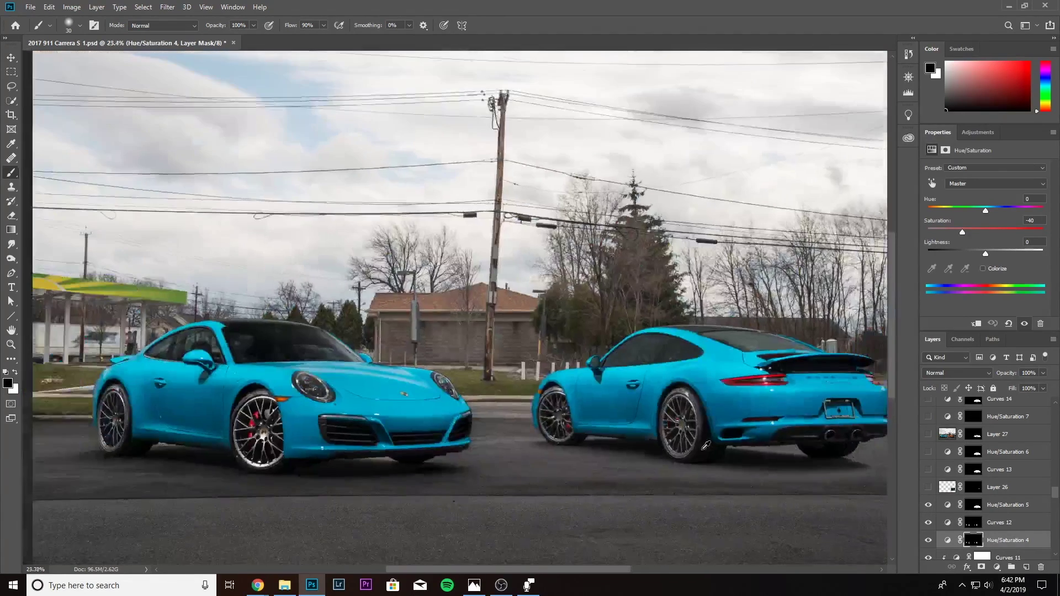
{"action": "key", "text": "ctrl+0"}
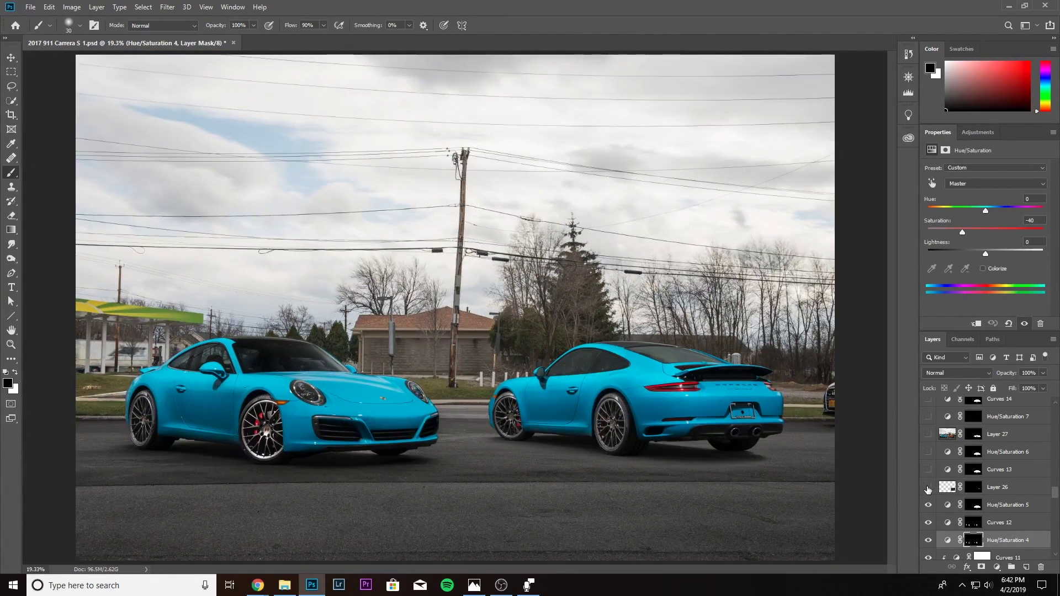
{"action": "left_click", "coordinate": [928, 488]}
Add a new layer above Layer 26 and brush yellow strokes extending from the rear-view car's spoiler and rear bumper toward the roadside.
{"action": "scroll", "coordinate": [762, 367], "scroll_direction": "up", "scroll_amount": 5}
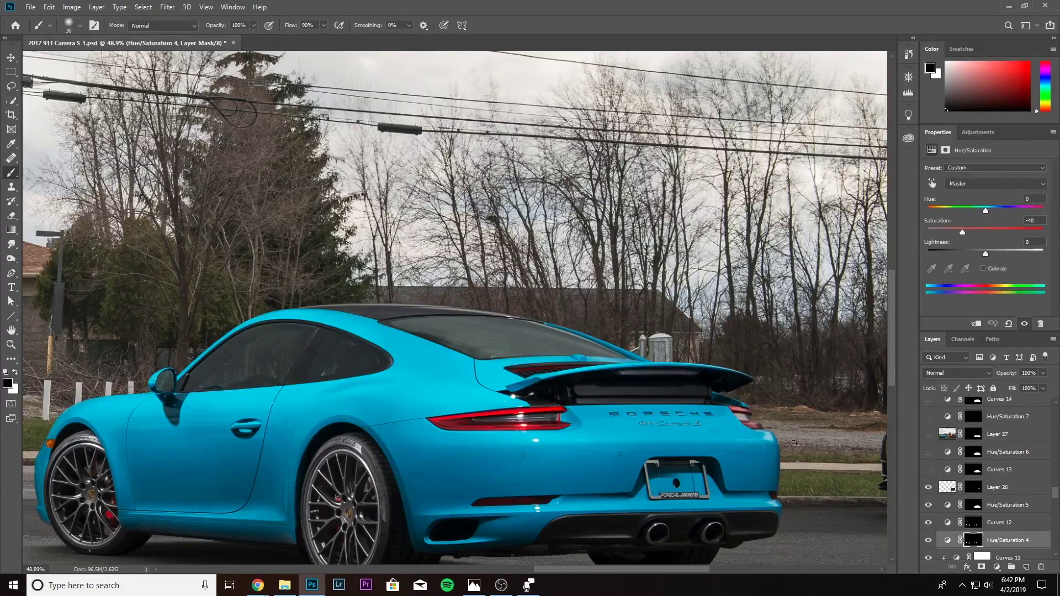
{"action": "scroll", "coordinate": [794, 440], "scroll_direction": "down", "scroll_amount": 2}
{"action": "left_click_drag", "start_coordinate": [794, 440], "coordinate": [634, 406]}
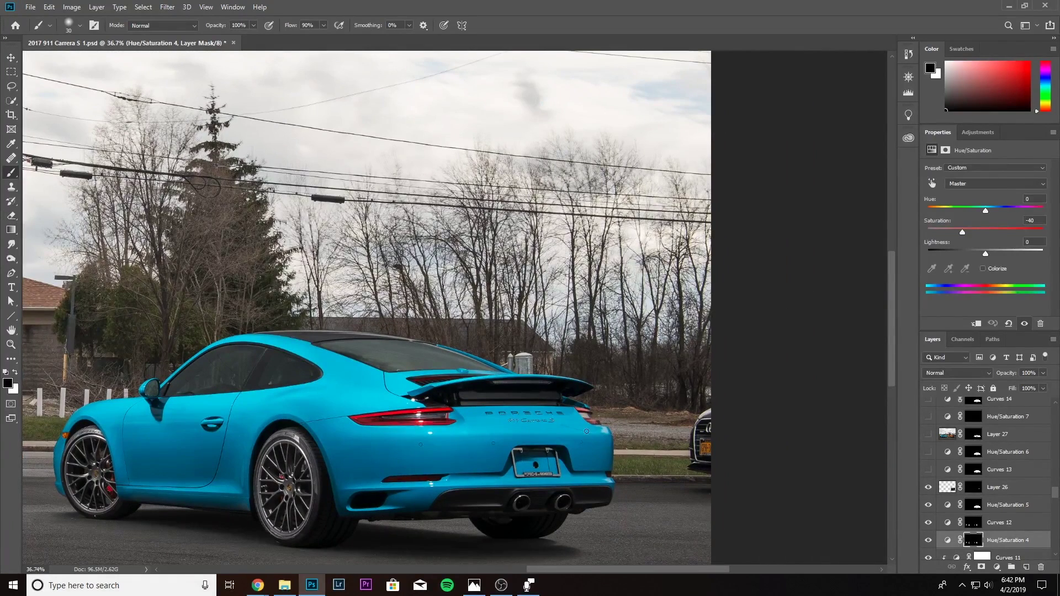
{"action": "left_click", "coordinate": [1002, 487]}
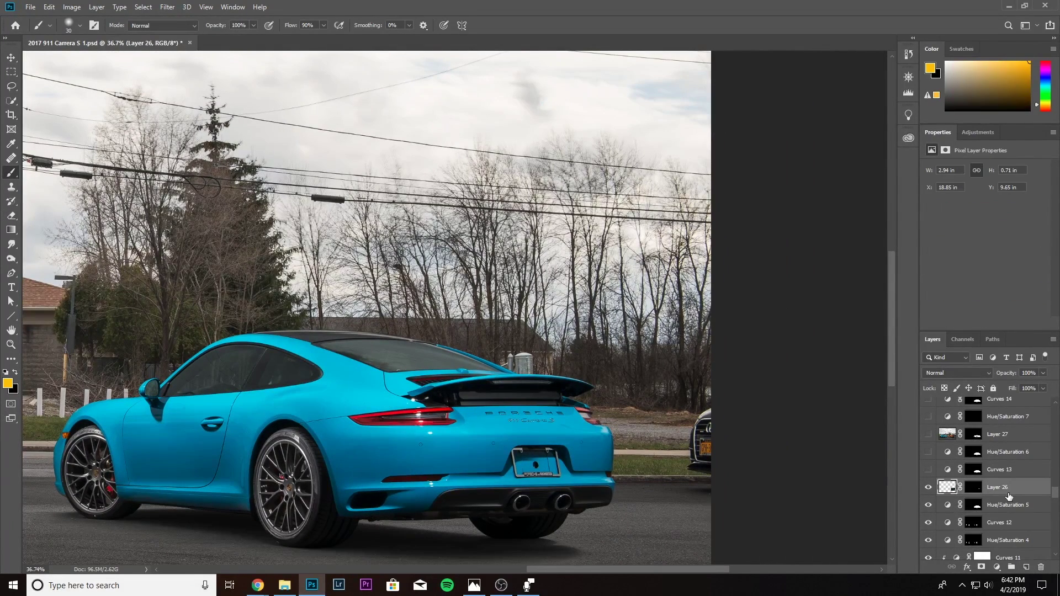
{"action": "left_click", "coordinate": [1027, 566]}
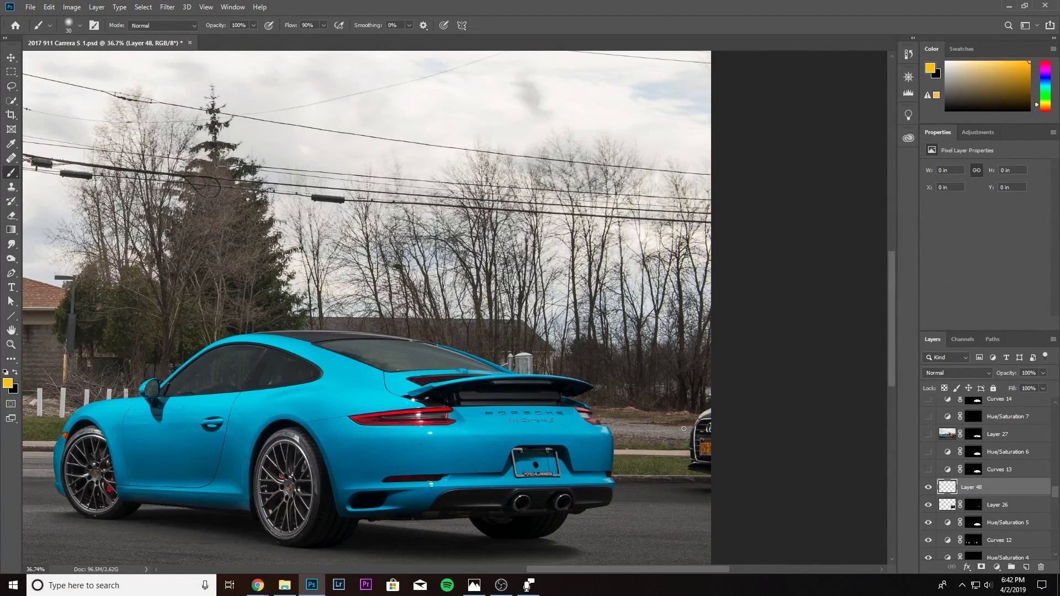
{"action": "left_click_drag", "start_coordinate": [683, 429], "coordinate": [585, 389]}
{"action": "mouse_move", "coordinate": [657, 453]}
{"action": "left_mouse_down"}
{"action": "mouse_move", "coordinate": [554, 414]}
{"action": "mouse_move", "coordinate": [495, 430]}
{"action": "left_mouse_up"}
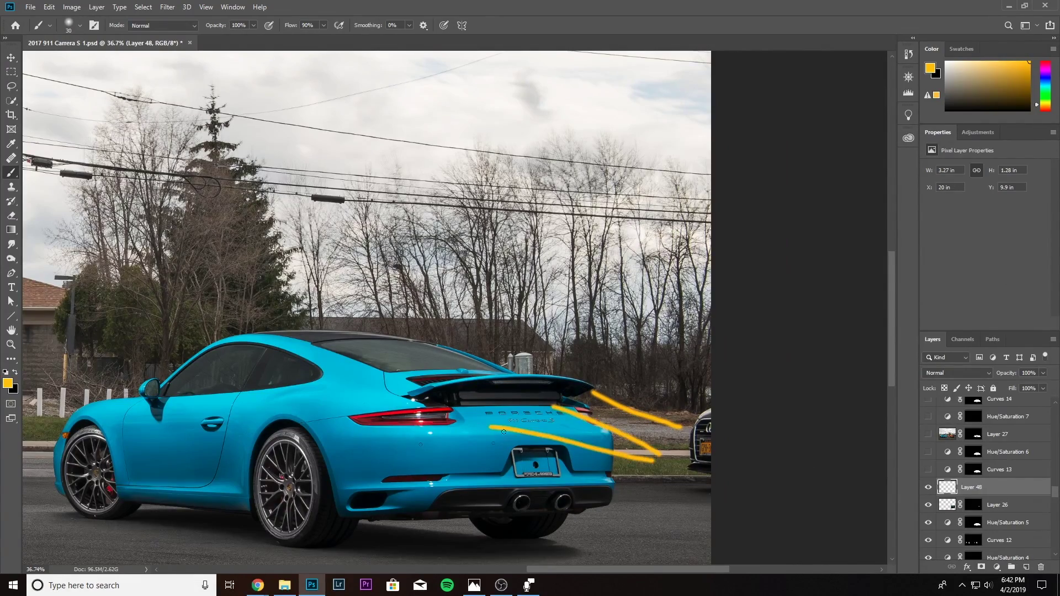
Compare the rear-view car's spoiler and bumper area with Layer 26 hidden and shown, leaving it on.
{"action": "scroll", "coordinate": [475, 416], "scroll_direction": "up", "scroll_amount": 3}
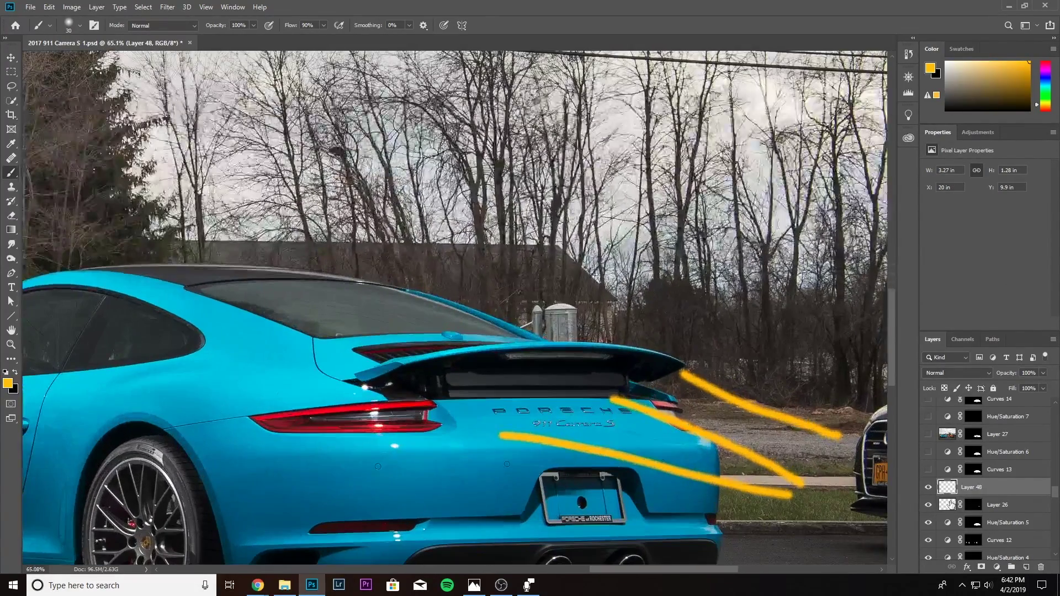
{"action": "left_click", "coordinate": [929, 505]}
{"action": "left_click", "coordinate": [929, 505]}
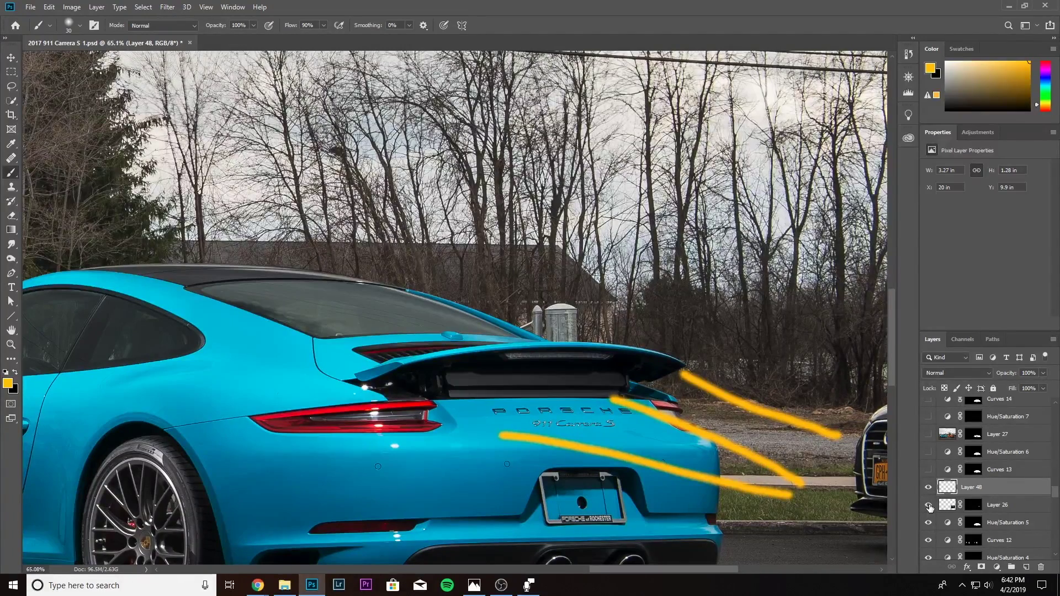
{"action": "left_click", "coordinate": [929, 504]}
{"action": "left_click", "coordinate": [929, 505]}
{"action": "left_click", "coordinate": [929, 505]}
{"action": "left_click", "coordinate": [929, 505]}
Delete the layer with the yellow strokes and turn on the visibility of Curves 13 and Hue/Saturation 6.
{"action": "key", "text": "Delete"}
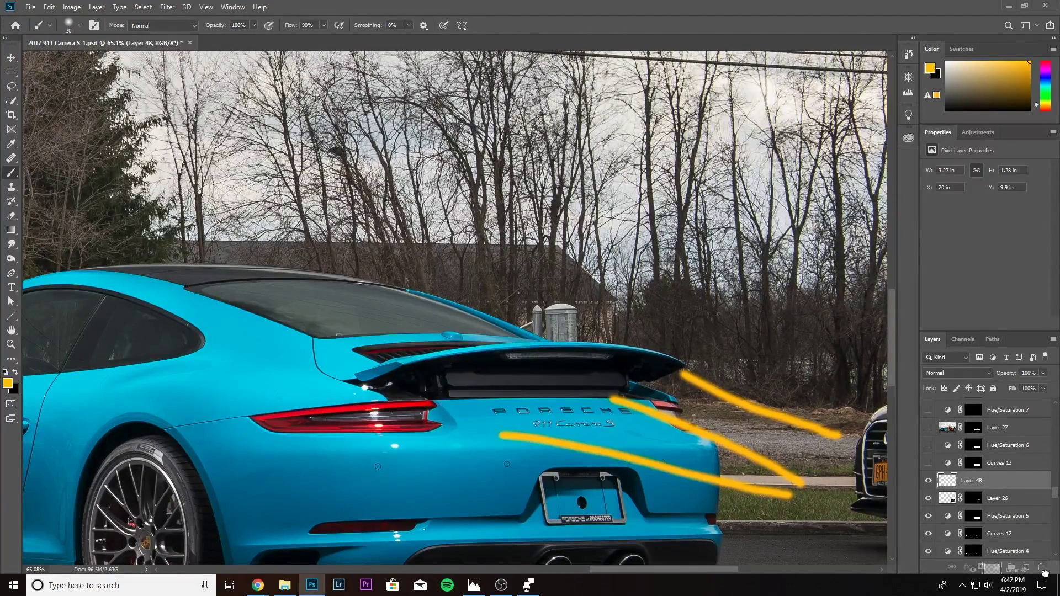
{"action": "key", "text": "ctrl+0"}
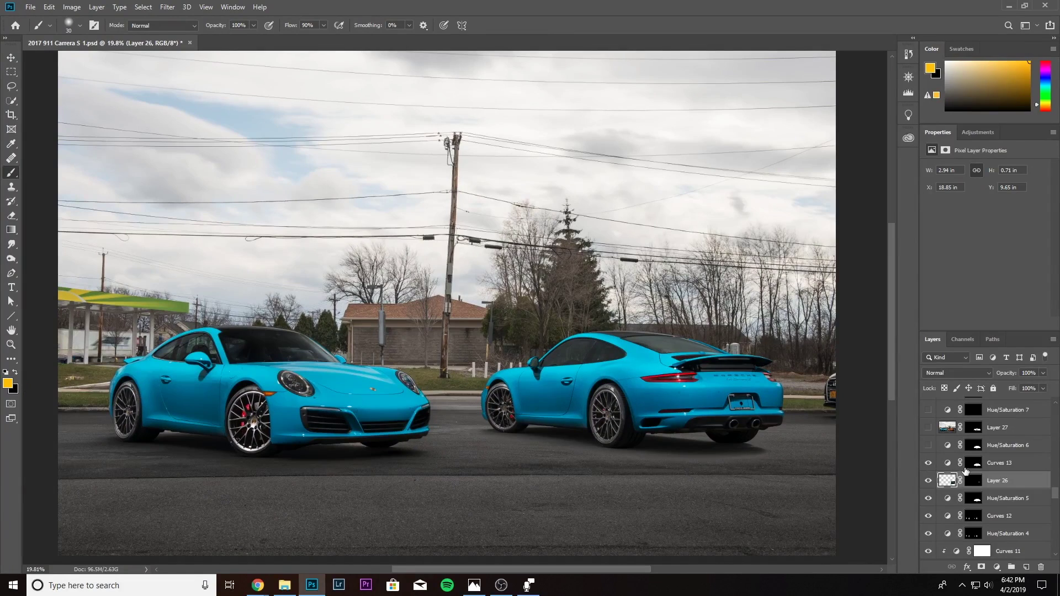
{"action": "scroll", "coordinate": [1006, 497], "scroll_direction": "up", "scroll_amount": 3}
{"action": "left_click", "coordinate": [928, 499]}
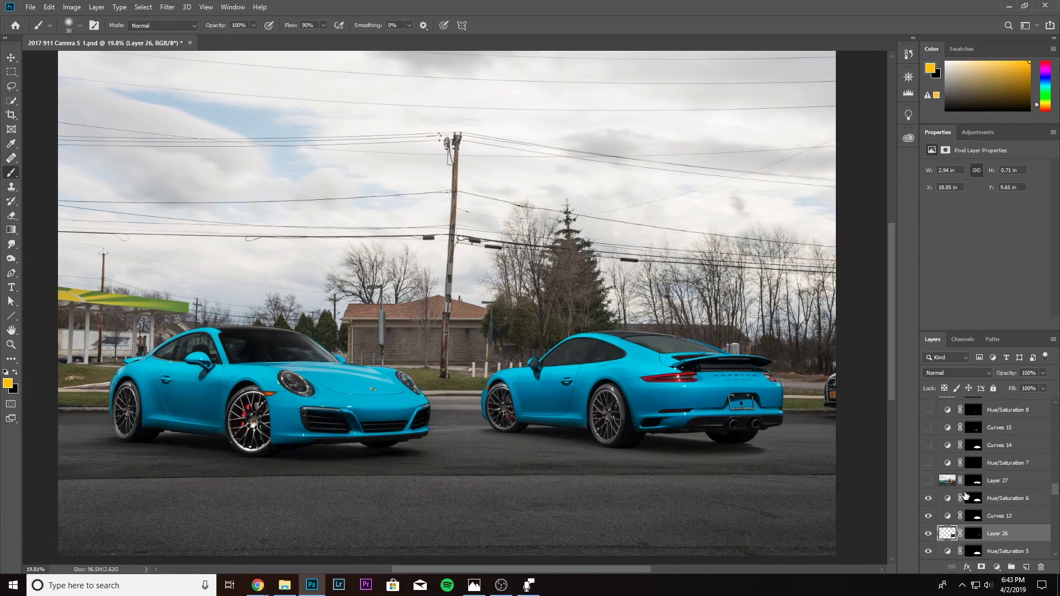
Select Layer 27 and compare the rear-view car's paint with it hidden and shown, leaving it on.
{"action": "left_click", "coordinate": [928, 481]}
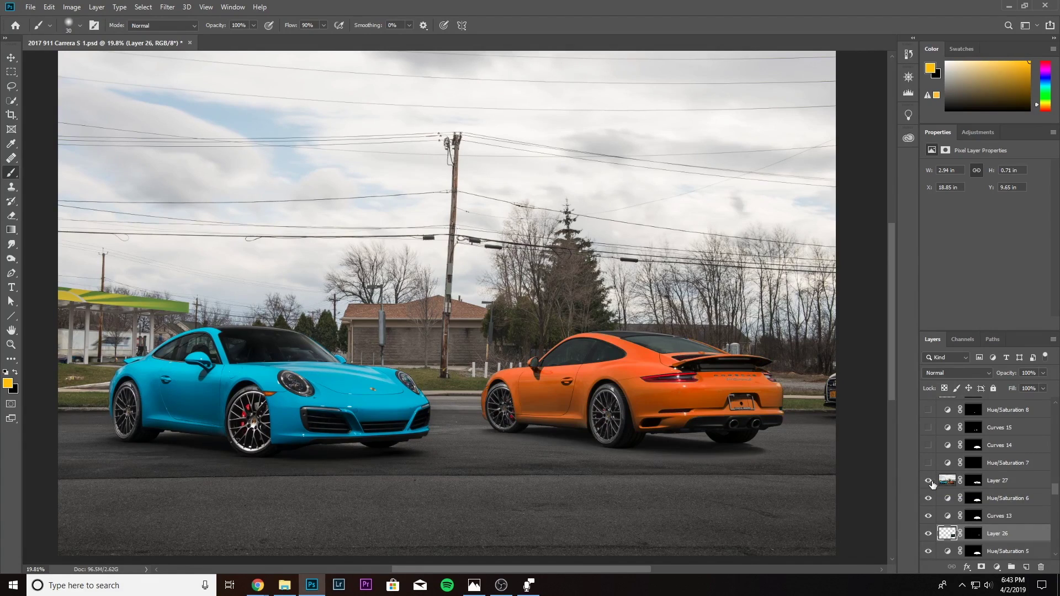
{"action": "left_click", "coordinate": [1018, 486]}
{"action": "left_click", "coordinate": [929, 481]}
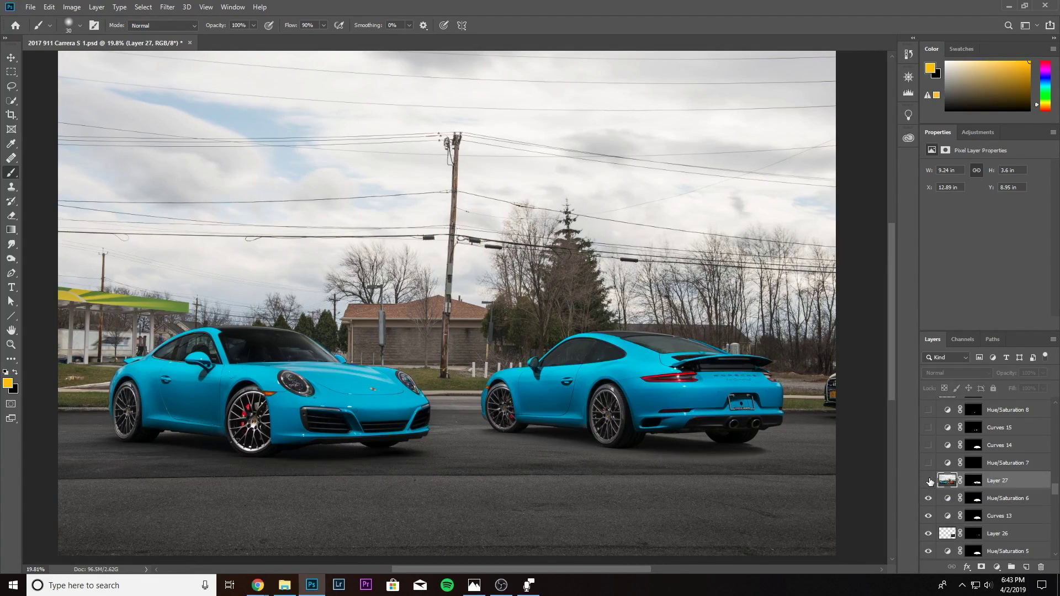
{"action": "left_click", "coordinate": [929, 481]}
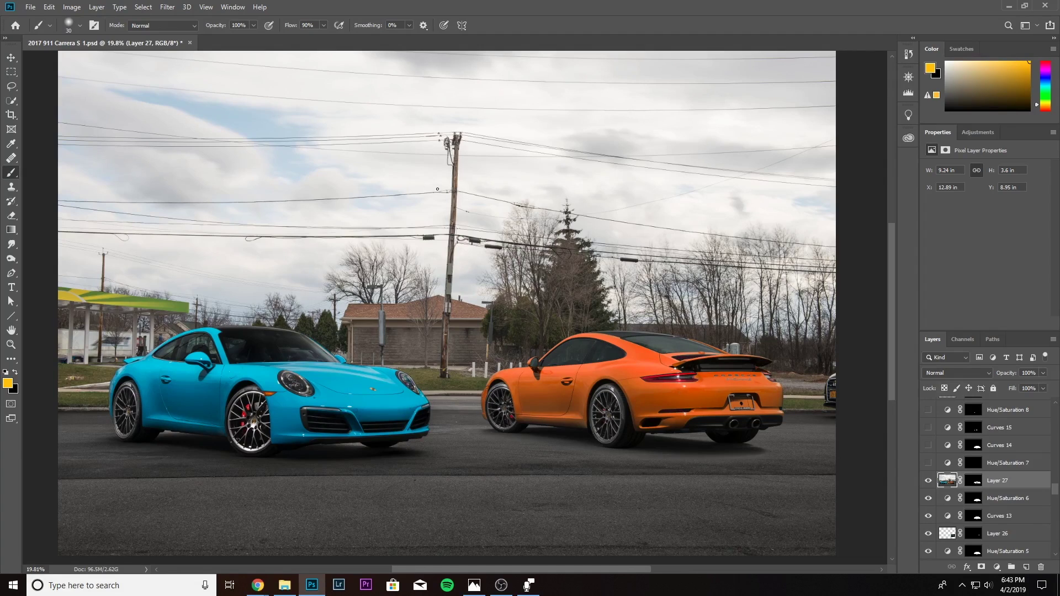
Increase the brush size to 200.
{"action": "key", "text": "bracketright"}
{"action": "key", "text": "bracketright"}
{"action": "key", "text": "bracketright"}
{"action": "key", "text": "bracketright"}
{"action": "key", "text": "bracketright"}
{"action": "key", "text": "bracketright"}
{"action": "key", "text": "bracketright"}
{"action": "key", "text": "bracketright"}
{"action": "key", "text": "bracketright"}
{"action": "key", "text": "bracketright"}
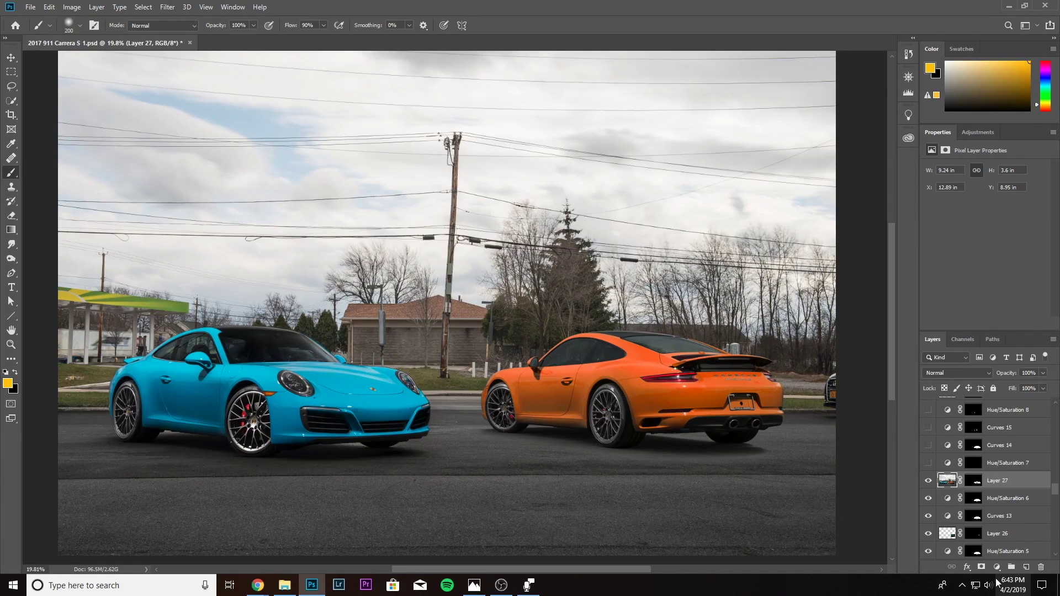
Load Layer 27's mask as a selection and add a Hue/Saturation adjustment above it with Hue set to -51.
{"action": "left_click", "coordinate": [973, 481], "text": "ctrl"}
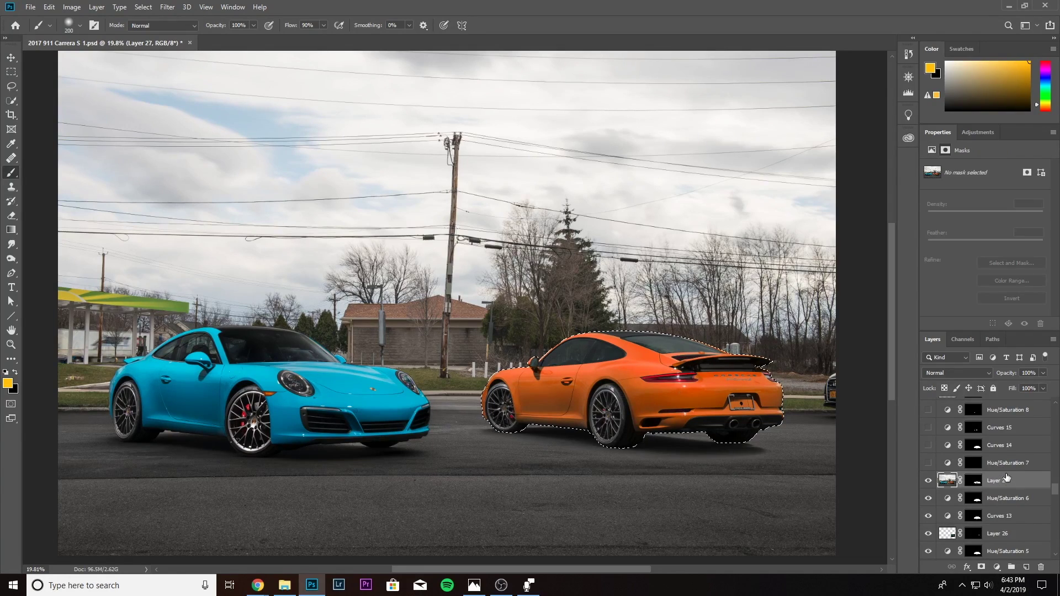
{"action": "left_click", "coordinate": [997, 567]}
{"action": "left_click", "coordinate": [1002, 462]}
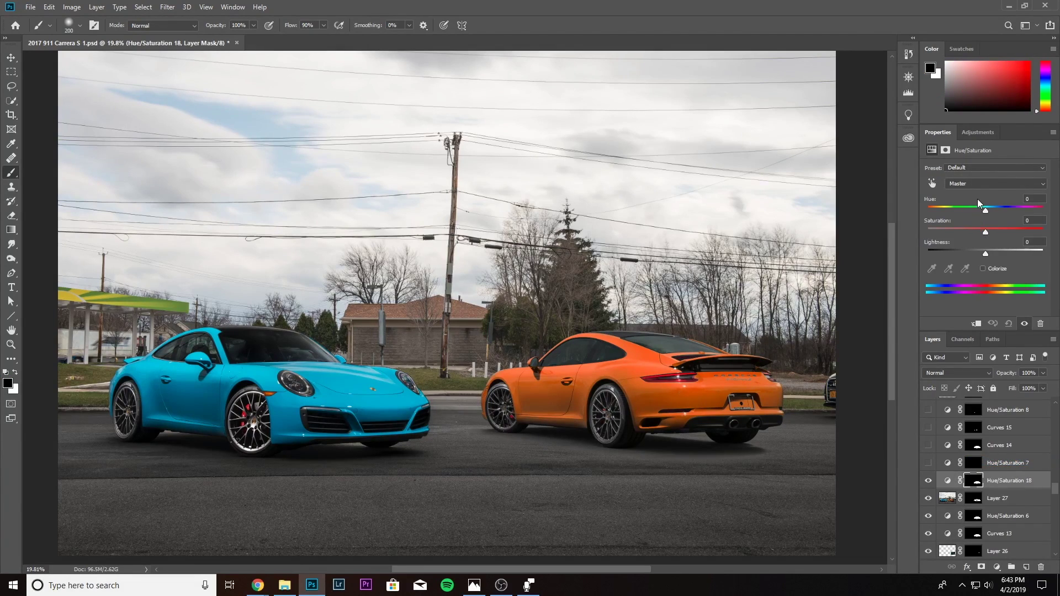
{"action": "left_click_drag", "start_coordinate": [987, 210], "coordinate": [965, 213]}
{"action": "mouse_move", "coordinate": [945, 221]}
{"action": "left_mouse_down"}
{"action": "mouse_move", "coordinate": [927, 220]}
{"action": "mouse_move", "coordinate": [1030, 220]}
{"action": "mouse_move", "coordinate": [943, 224]}
{"action": "mouse_move", "coordinate": [959, 226]}
{"action": "left_mouse_up"}
Reduce the brush size to 60 for the details on the pink rear-view car.
{"action": "scroll", "coordinate": [686, 391], "scroll_direction": "up", "scroll_amount": 5}
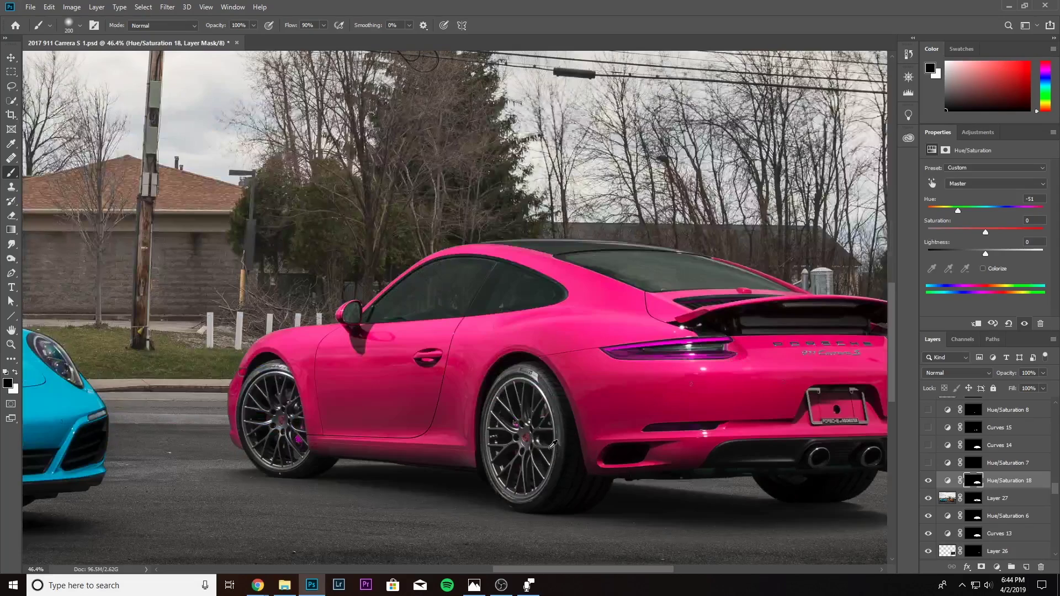
{"action": "scroll", "coordinate": [686, 391], "scroll_direction": "up", "scroll_amount": 3}
{"action": "key", "text": "bracketleft"}
{"action": "key", "text": "bracketleft"}
{"action": "key", "text": "bracketleft"}
{"action": "key", "text": "bracketleft"}
{"action": "key", "text": "bracketleft"}
{"action": "key", "text": "bracketleft"}
{"action": "key", "text": "bracketleft"}
{"action": "key", "text": "bracketleft"}
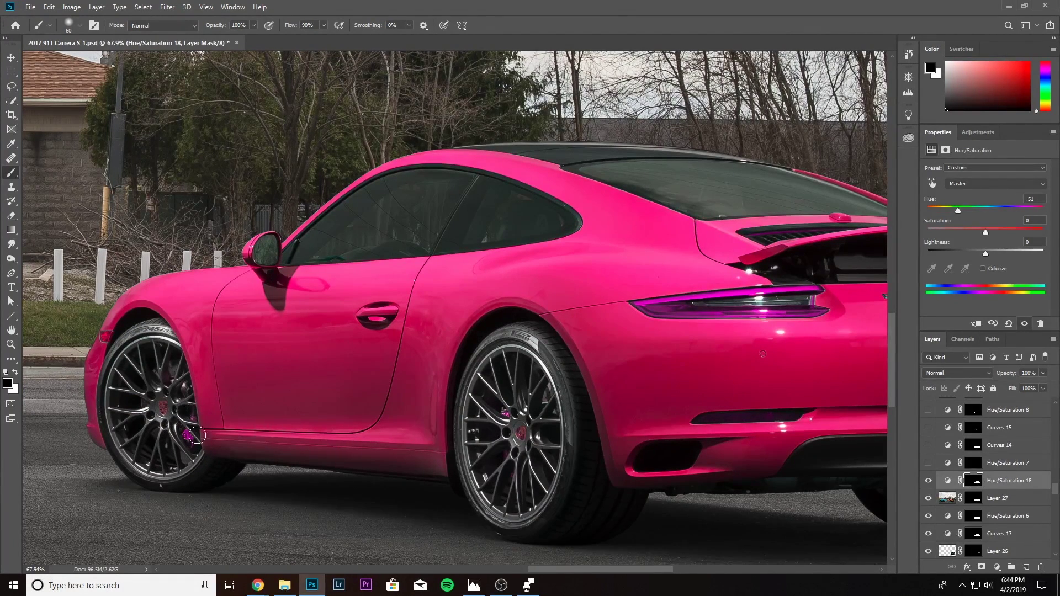
Examine how the hue shift affects the pink car's taillights, badge lettering, spoiler vents, wheel emblems and brake calipers.
{"action": "scroll", "coordinate": [748, 305], "scroll_direction": "right", "scroll_amount": 6}
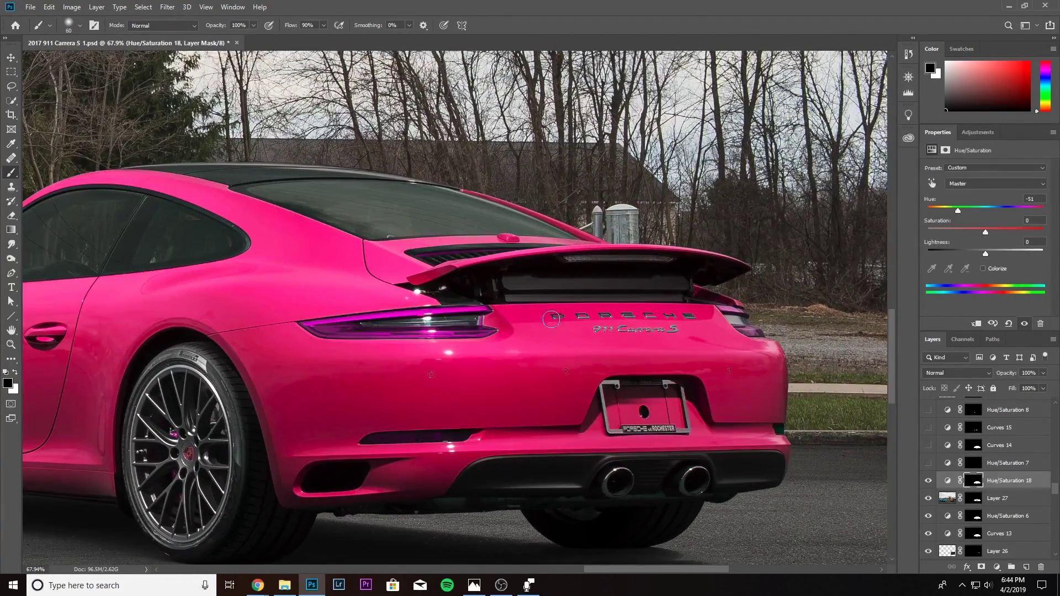
{"action": "left_click_drag", "start_coordinate": [437, 267], "coordinate": [494, 309]}
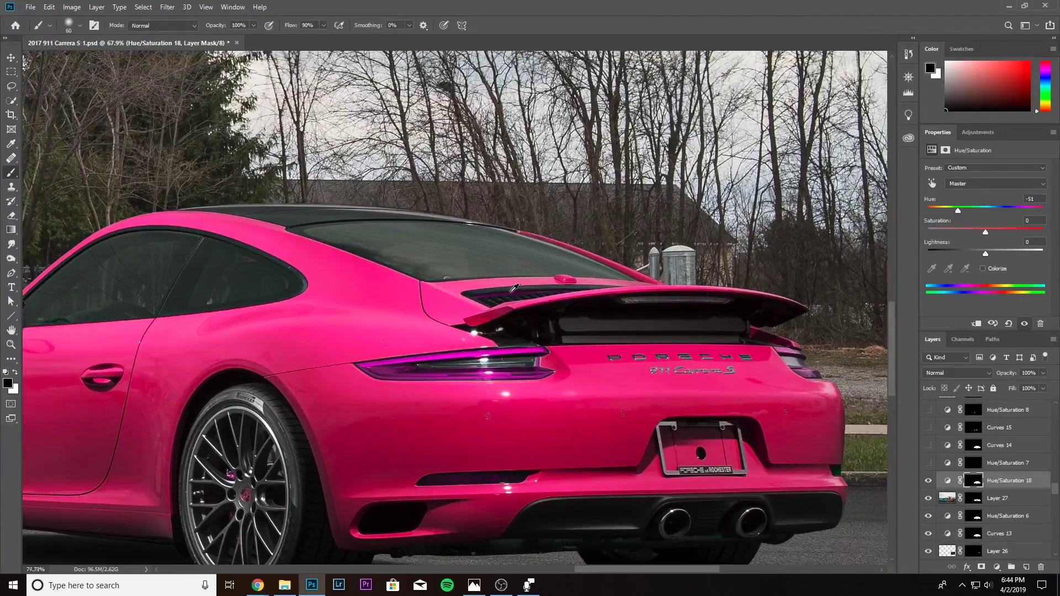
{"action": "scroll", "coordinate": [501, 277], "scroll_direction": "up", "scroll_amount": 5}
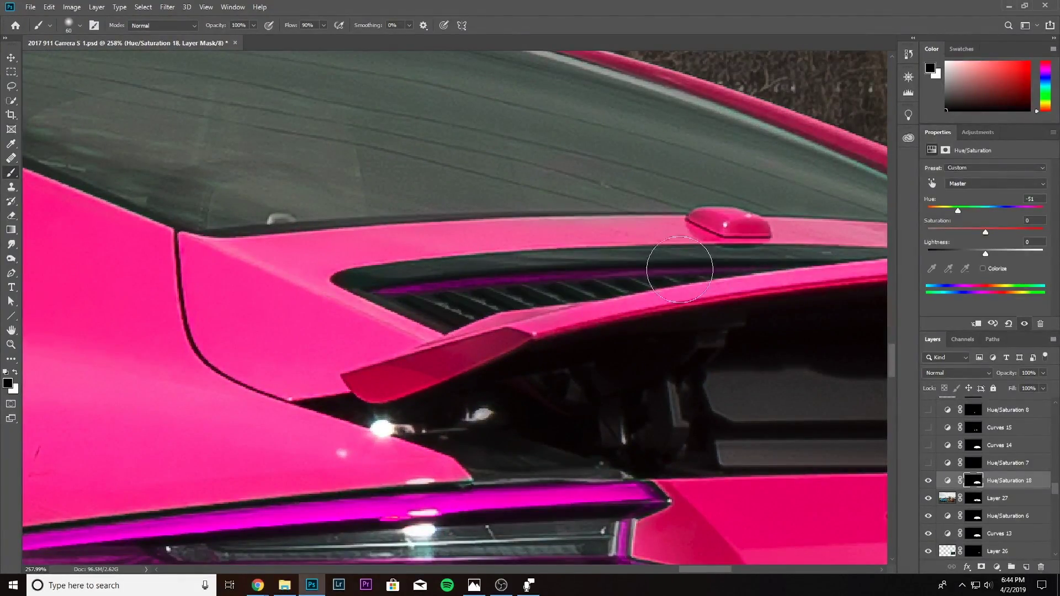
{"action": "left_click_drag", "start_coordinate": [200, 303], "coordinate": [202, 305]}
{"action": "scroll", "coordinate": [203, 305], "scroll_direction": "down", "scroll_amount": 15}
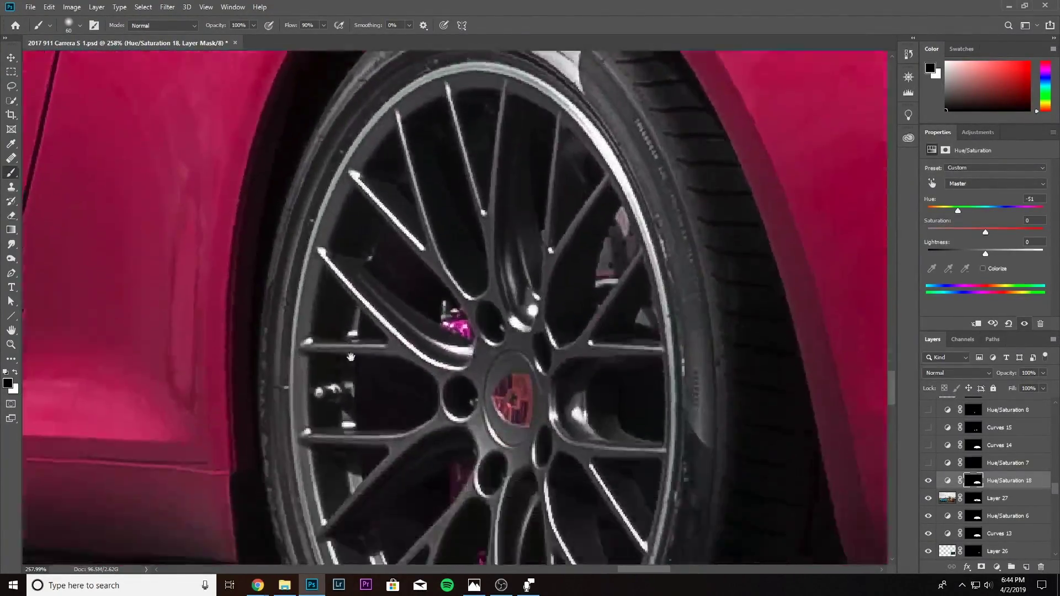
{"action": "scroll", "coordinate": [309, 346], "scroll_direction": "down", "scroll_amount": 6}
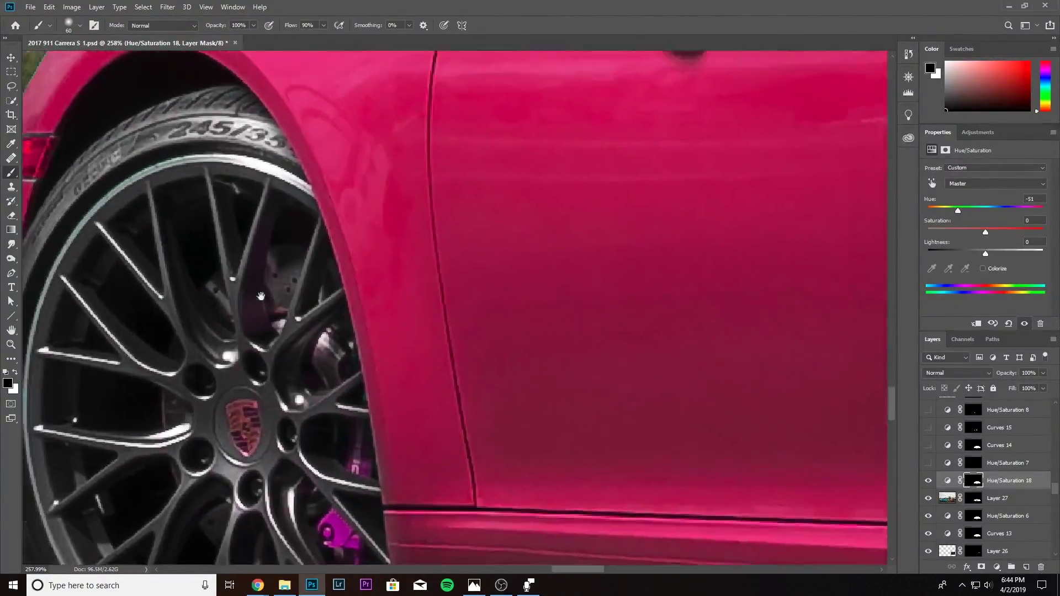
{"action": "scroll", "coordinate": [434, 351], "scroll_direction": "down", "scroll_amount": 3}
{"action": "scroll", "coordinate": [470, 345], "scroll_direction": "up", "scroll_amount": 3}
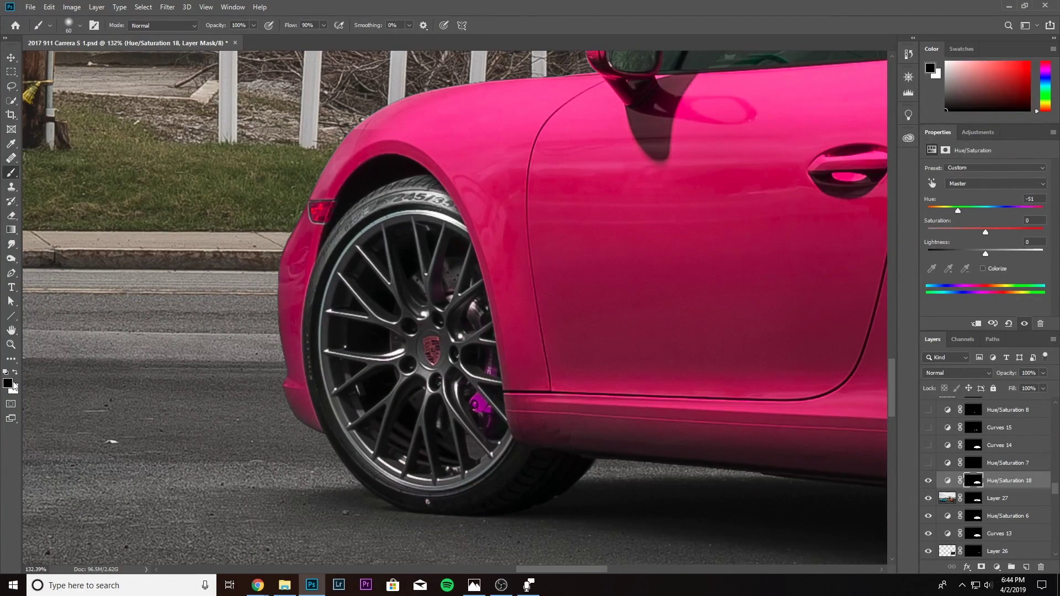
Set the brush size to 50 and delete the Hue/Saturation adjustment directly above Layer 27.
{"action": "key", "text": "bracketright"}
{"action": "key", "text": "bracketright"}
{"action": "key", "text": "bracketright"}
{"action": "mouse_move", "coordinate": [406, 369]}
{"action": "left_mouse_down"}
{"action": "mouse_move", "coordinate": [433, 369]}
{"action": "mouse_move", "coordinate": [420, 348]}
{"action": "mouse_move", "coordinate": [484, 411]}
{"action": "left_mouse_up"}
{"action": "key", "text": "bracketleft"}
{"action": "key", "text": "bracketleft"}
{"action": "key", "text": "bracketleft"}
{"action": "key", "text": "bracketleft"}
{"action": "left_click_drag", "start_coordinate": [1036, 484], "coordinate": [1041, 567]}
Examine the orange rear-view car's body, wheels and tail with Layer 27 on.
{"action": "scroll", "coordinate": [592, 427], "scroll_direction": "down", "scroll_amount": 5}
{"action": "scroll", "coordinate": [595, 428], "scroll_direction": "down", "scroll_amount": 1}
{"action": "scroll", "coordinate": [594, 428], "scroll_direction": "up", "scroll_amount": 4}
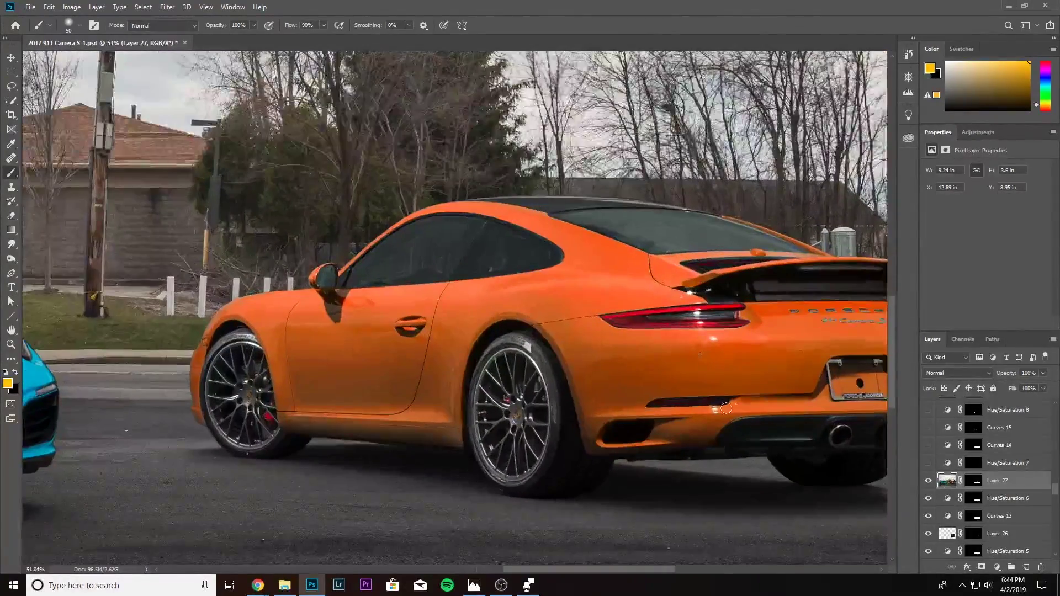
{"action": "left_click_drag", "start_coordinate": [727, 409], "coordinate": [596, 414]}
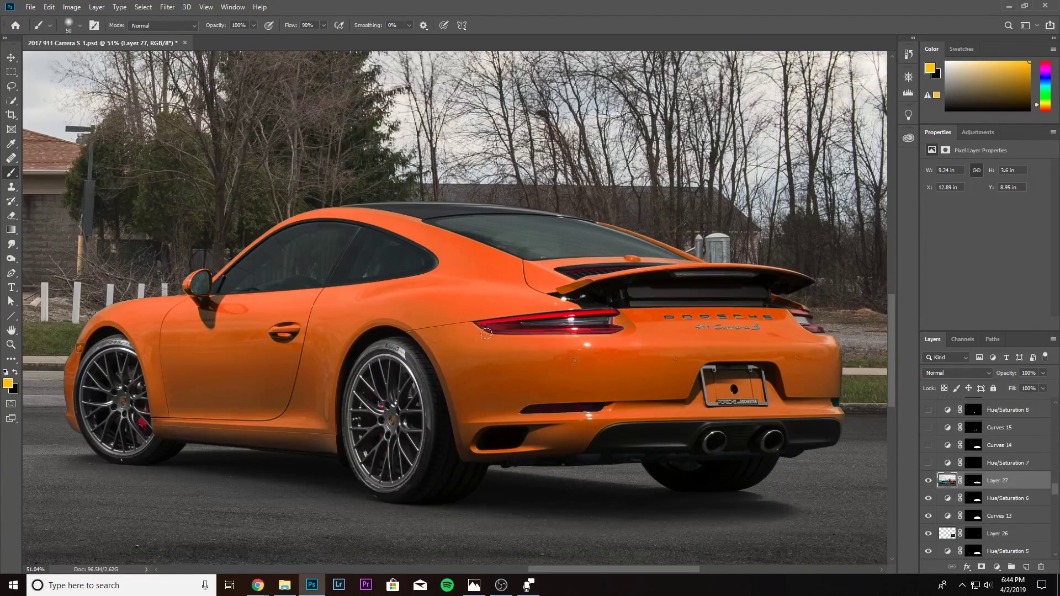
Show the Hue/Saturation 7 and Curves 14 adjustments above Layer 27 and check the orange rear-view car.
{"action": "scroll", "coordinate": [491, 352], "scroll_direction": "down", "scroll_amount": 5}
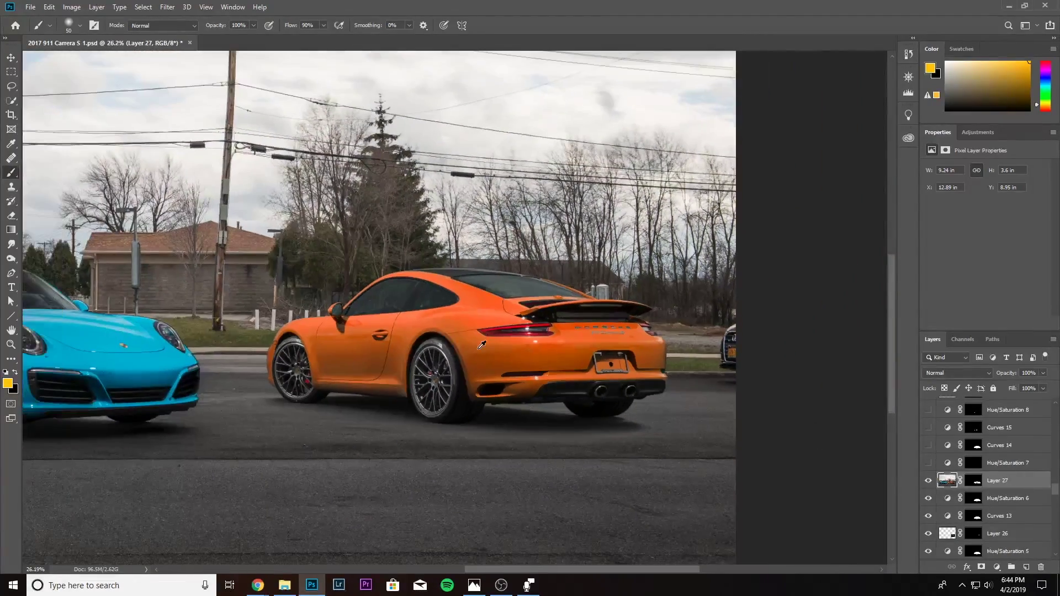
{"action": "scroll", "coordinate": [480, 356], "scroll_direction": "down", "scroll_amount": 1}
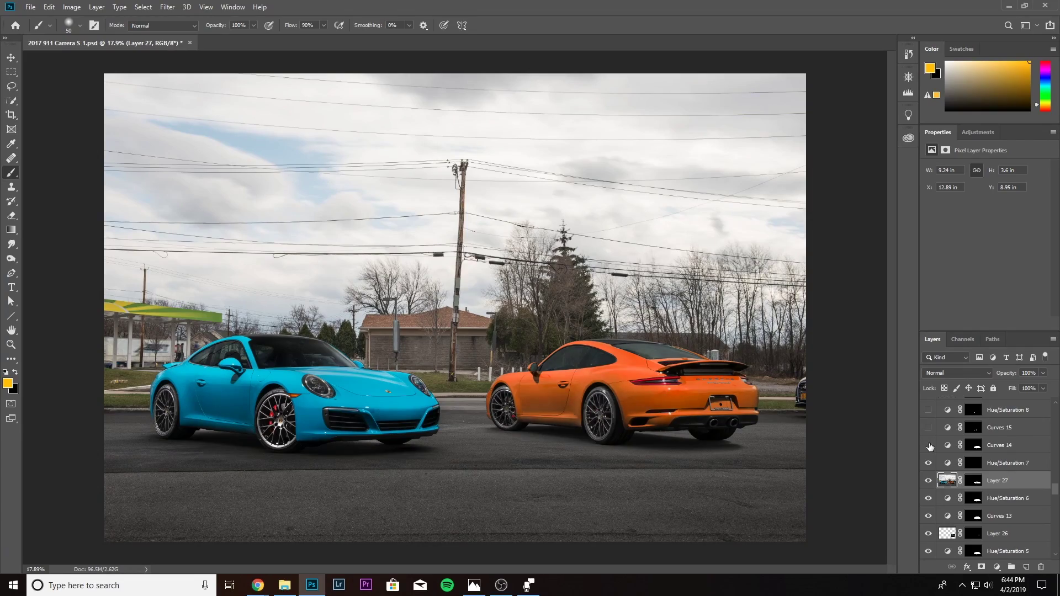
{"action": "scroll", "coordinate": [770, 403], "scroll_direction": "up", "scroll_amount": 5}
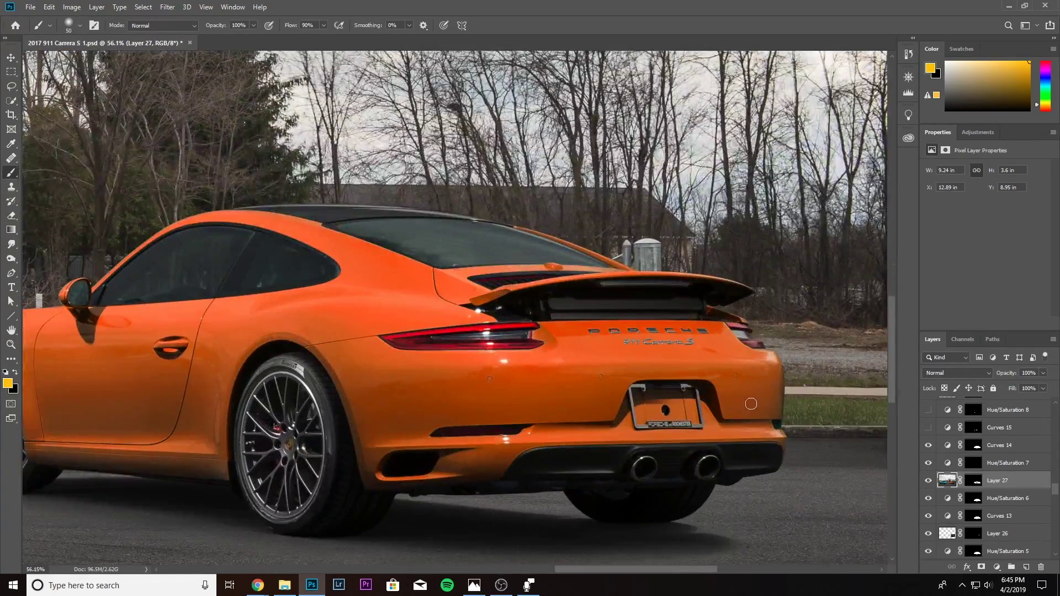
{"action": "left_click_drag", "start_coordinate": [404, 405], "coordinate": [464, 403]}
{"action": "scroll", "coordinate": [464, 404], "scroll_direction": "left", "scroll_amount": 4}
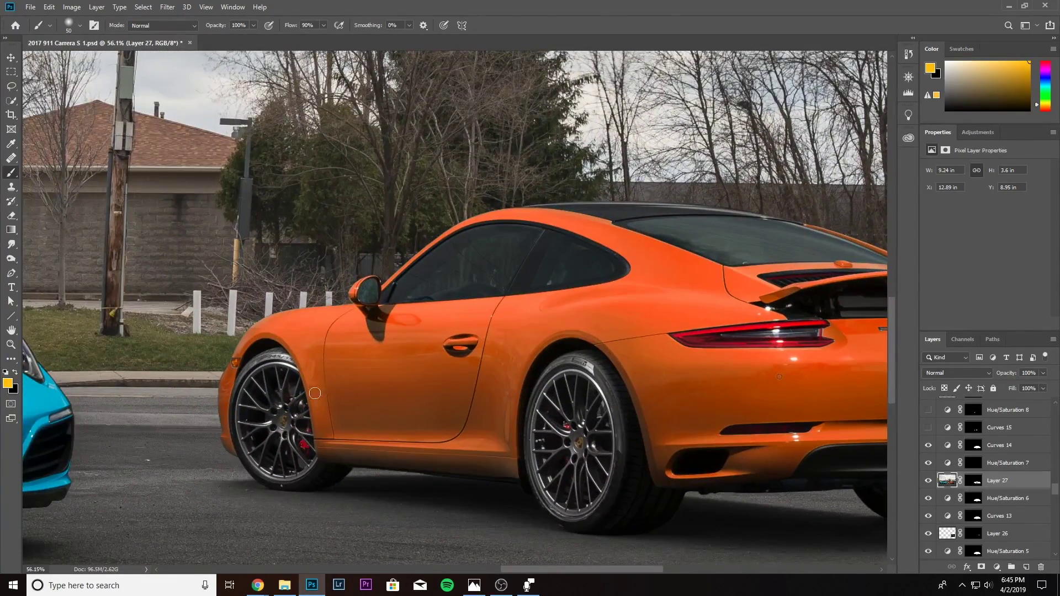
Show the Curves 15 and Hue/Saturation 8 adjustments and check the rear-view car's brake calipers.
{"action": "left_click", "coordinate": [929, 429]}
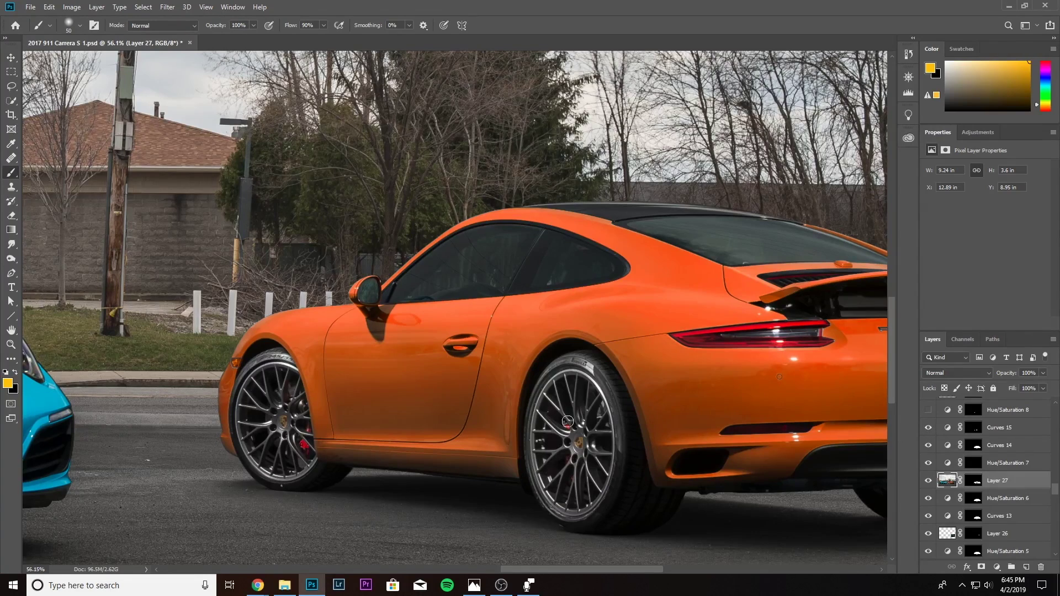
{"action": "scroll", "coordinate": [928, 497], "scroll_direction": "up", "scroll_amount": 5}
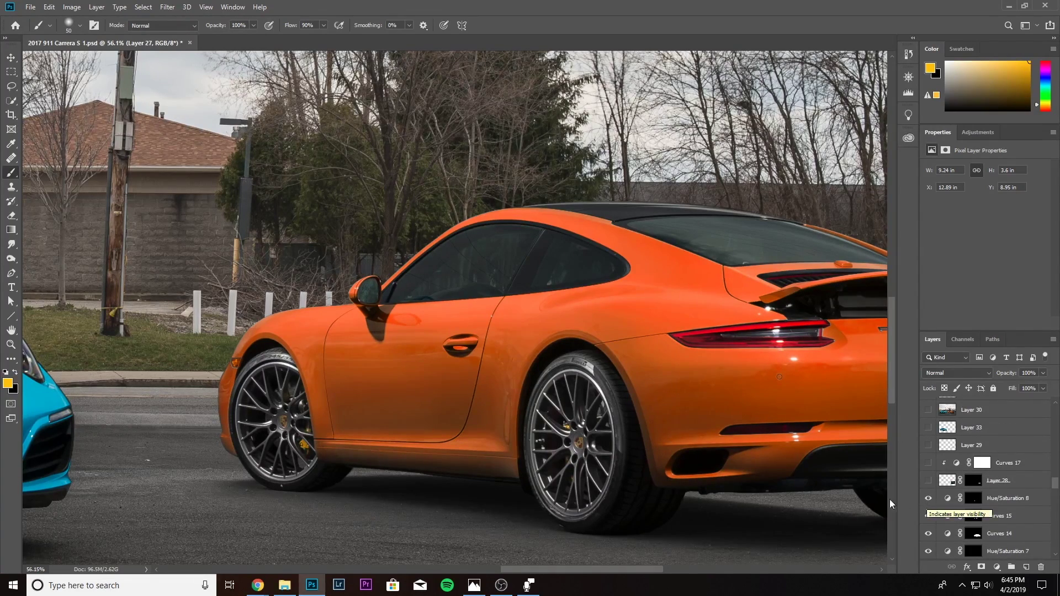
{"action": "scroll", "coordinate": [331, 436], "scroll_direction": "up", "scroll_amount": 3}
{"action": "scroll", "coordinate": [525, 457], "scroll_direction": "down", "scroll_amount": 1}
{"action": "left_click_drag", "start_coordinate": [741, 459], "coordinate": [598, 433]}
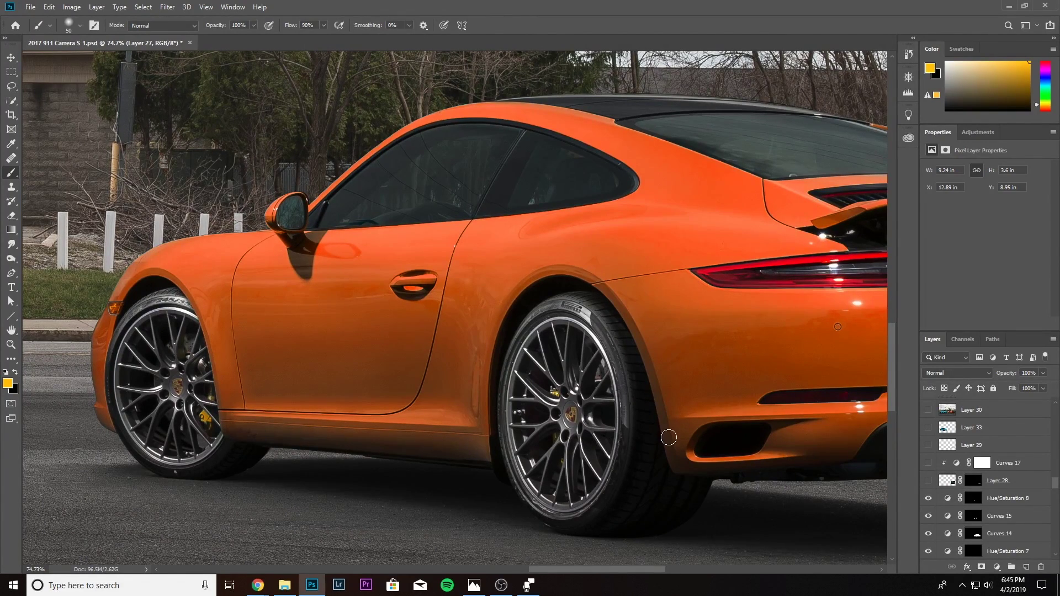
{"action": "scroll", "coordinate": [948, 520], "scroll_direction": "up", "scroll_amount": 1}
Show Layer 28 and compare the engine vents beneath the rear window with the layer off and on.
{"action": "left_click", "coordinate": [930, 501]}
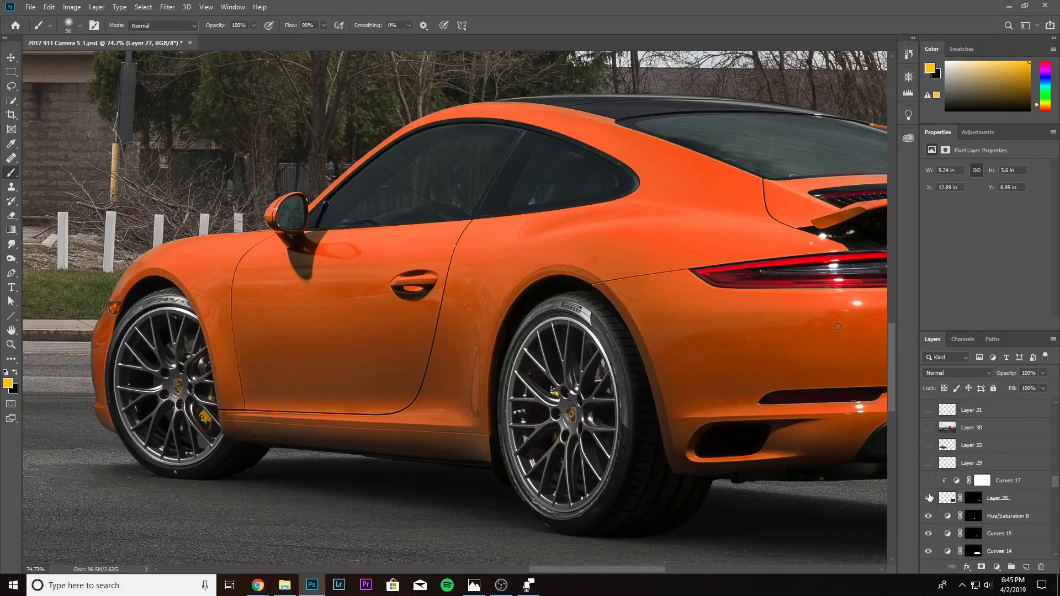
{"action": "scroll", "coordinate": [743, 441], "scroll_direction": "down", "scroll_amount": 5}
{"action": "left_click_drag", "start_coordinate": [839, 353], "coordinate": [486, 380]}
{"action": "scroll", "coordinate": [471, 330], "scroll_direction": "up", "scroll_amount": 9}
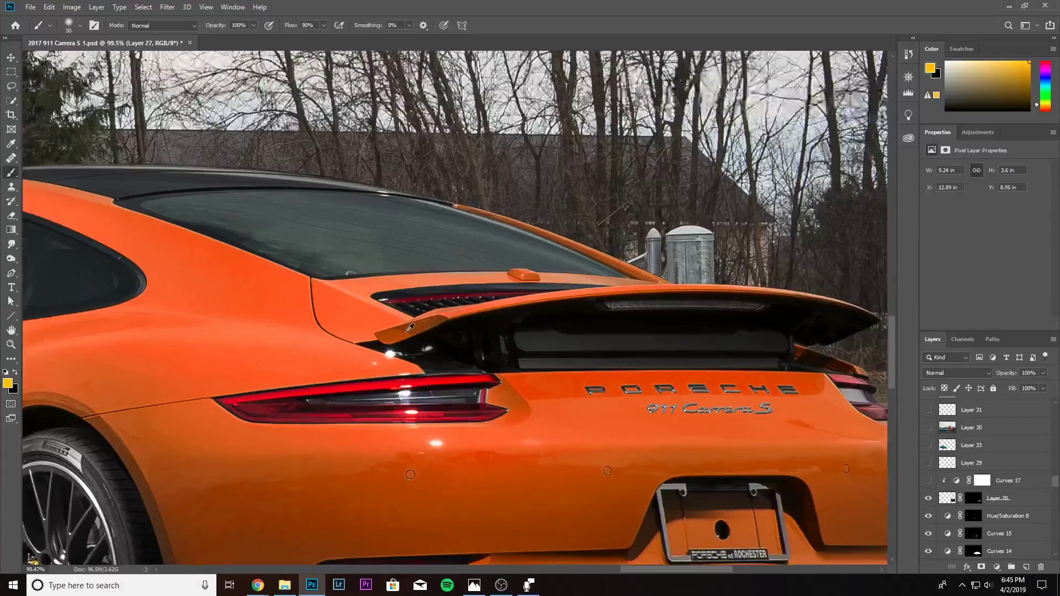
{"action": "left_click", "coordinate": [929, 499]}
{"action": "left_click", "coordinate": [929, 498]}
{"action": "scroll", "coordinate": [460, 286], "scroll_direction": "up", "scroll_amount": 6}
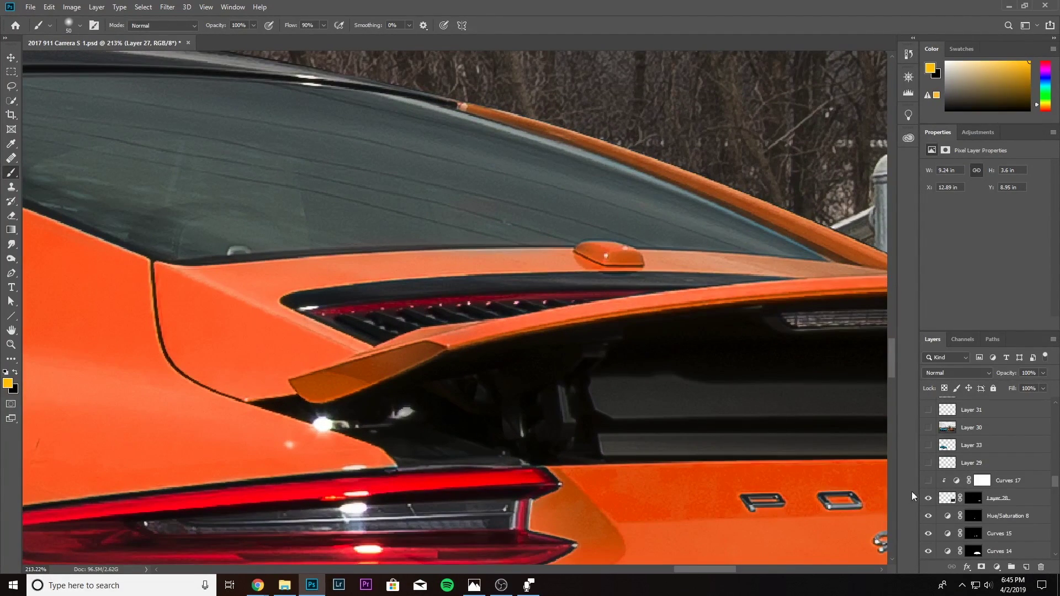
{"action": "left_click", "coordinate": [928, 500]}
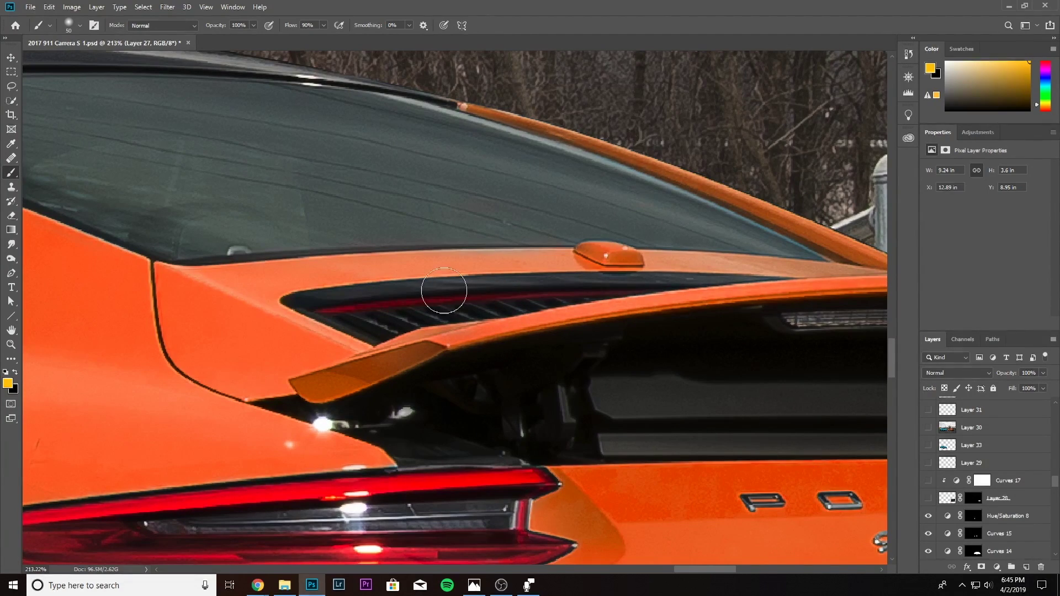
{"action": "left_click", "coordinate": [929, 500]}
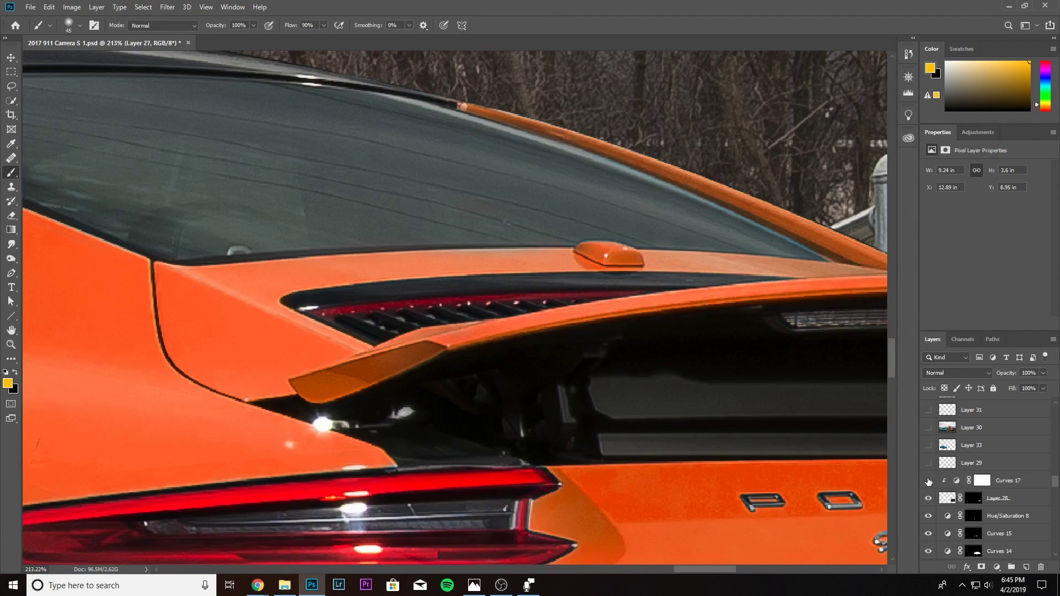
Show the Curves 17 adjustment clipped to Layer 28, then select Layer 29 and make it visible.
{"action": "left_click", "coordinate": [996, 482]}
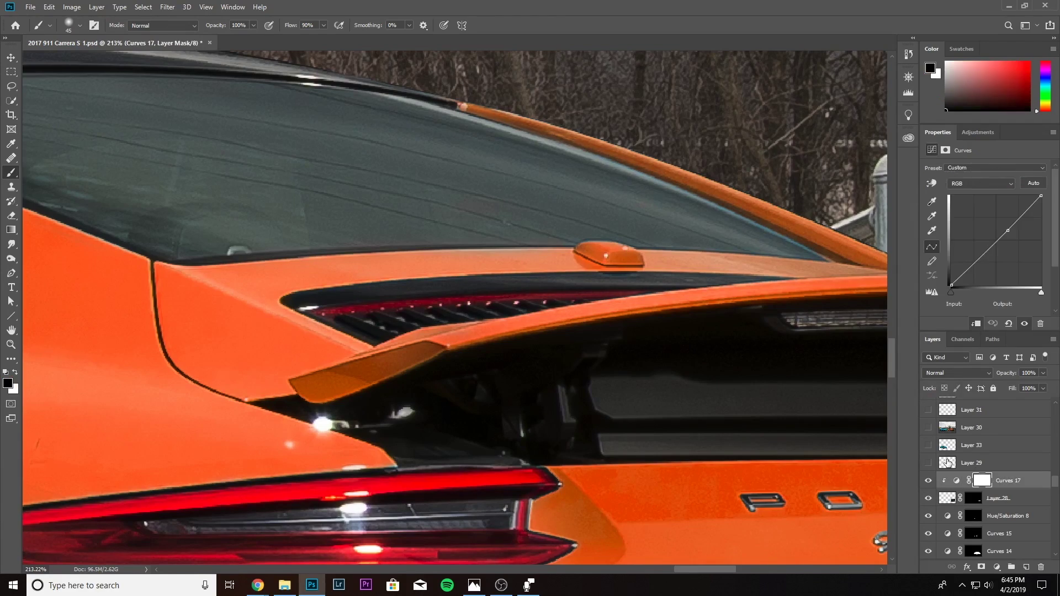
{"action": "left_click", "coordinate": [972, 462]}
{"action": "key", "text": "ctrl+0"}
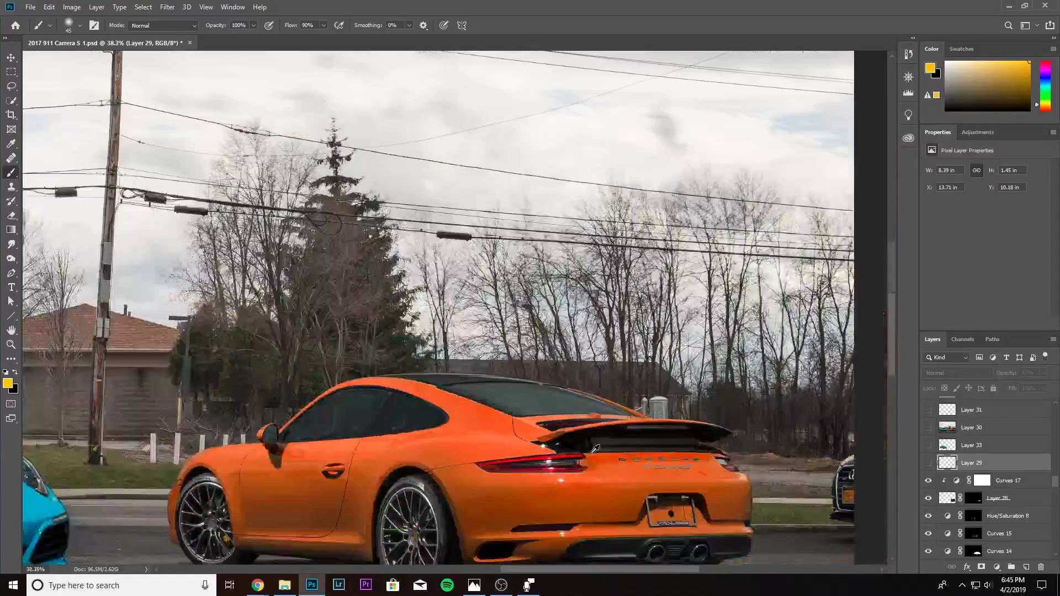
{"action": "scroll", "coordinate": [816, 522], "scroll_direction": "down", "scroll_amount": 2}
{"action": "scroll", "coordinate": [566, 472], "scroll_direction": "down", "scroll_amount": 1}
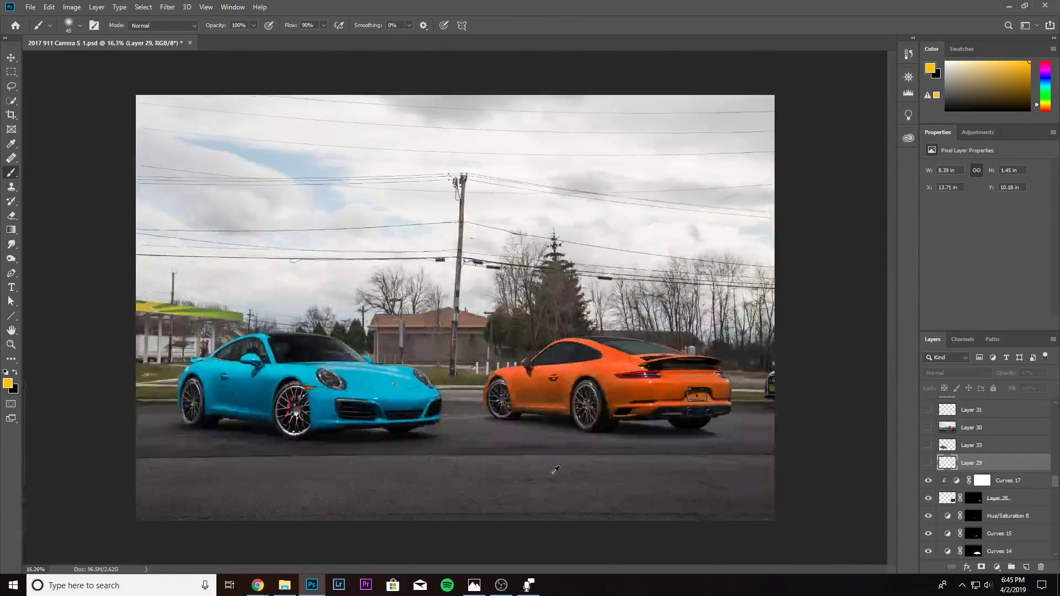
{"action": "left_click", "coordinate": [929, 462]}
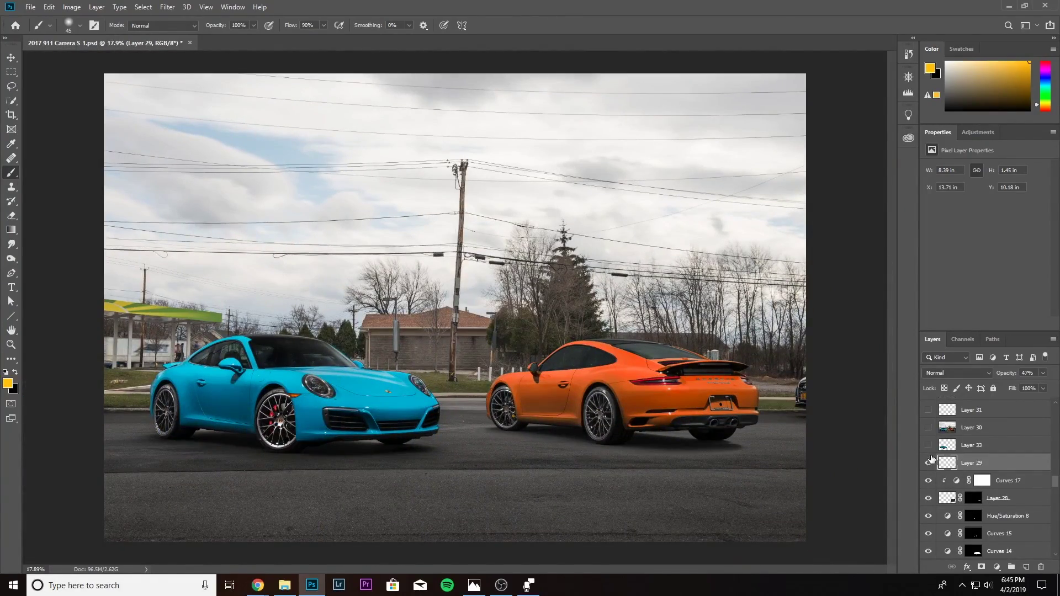
Hide Layer 29 and examine the orange car's tail, bumper and side panels without it.
{"action": "scroll", "coordinate": [682, 367], "scroll_direction": "up", "scroll_amount": 4}
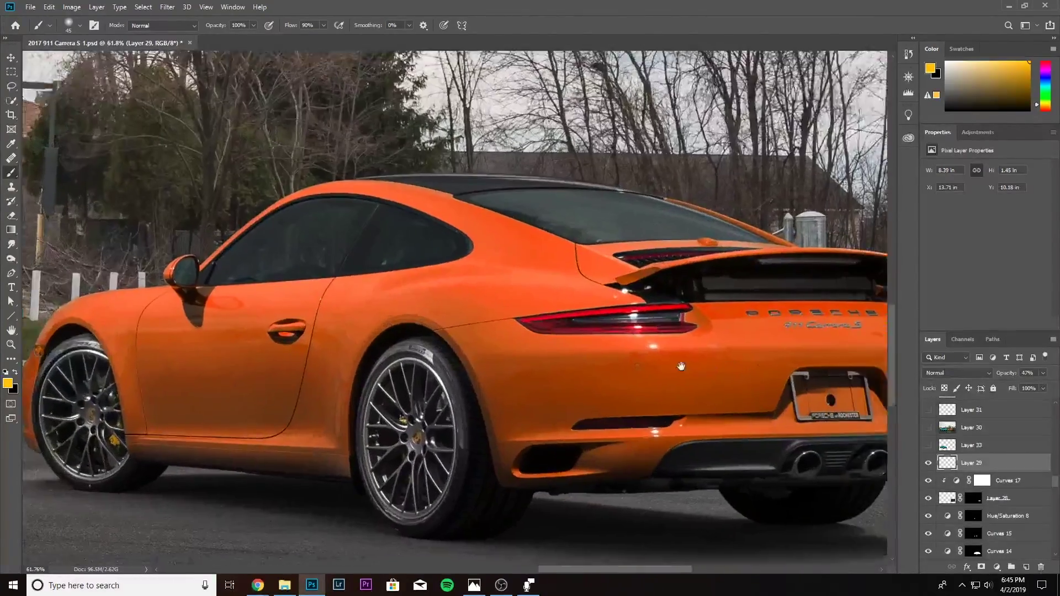
{"action": "left_click_drag", "start_coordinate": [681, 367], "coordinate": [571, 353]}
{"action": "left_click", "coordinate": [928, 463]}
{"action": "scroll", "coordinate": [823, 355], "scroll_direction": "up", "scroll_amount": 2}
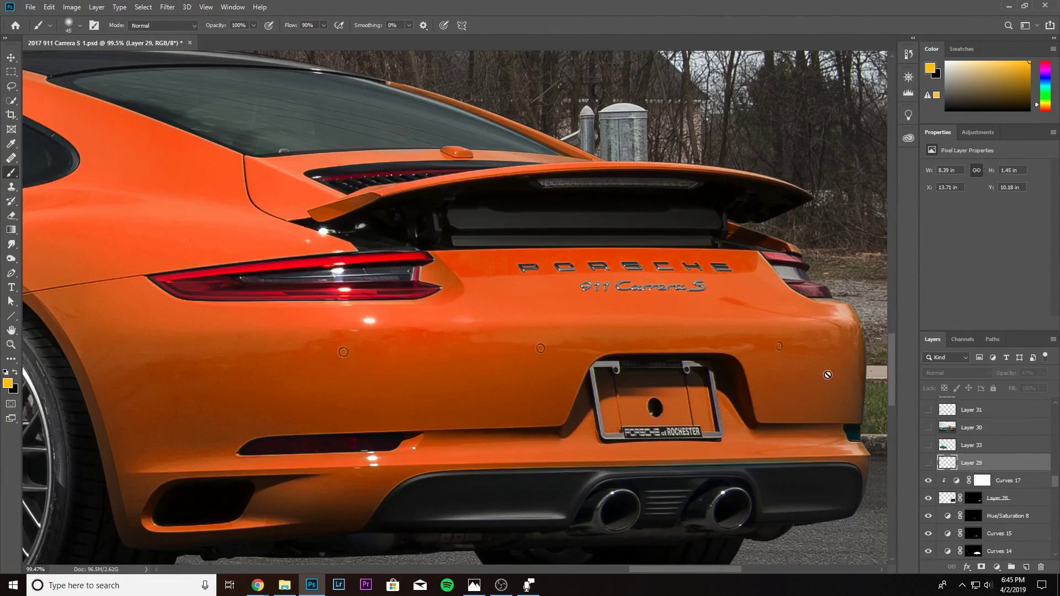
{"action": "left_click_drag", "start_coordinate": [396, 343], "coordinate": [491, 345]}
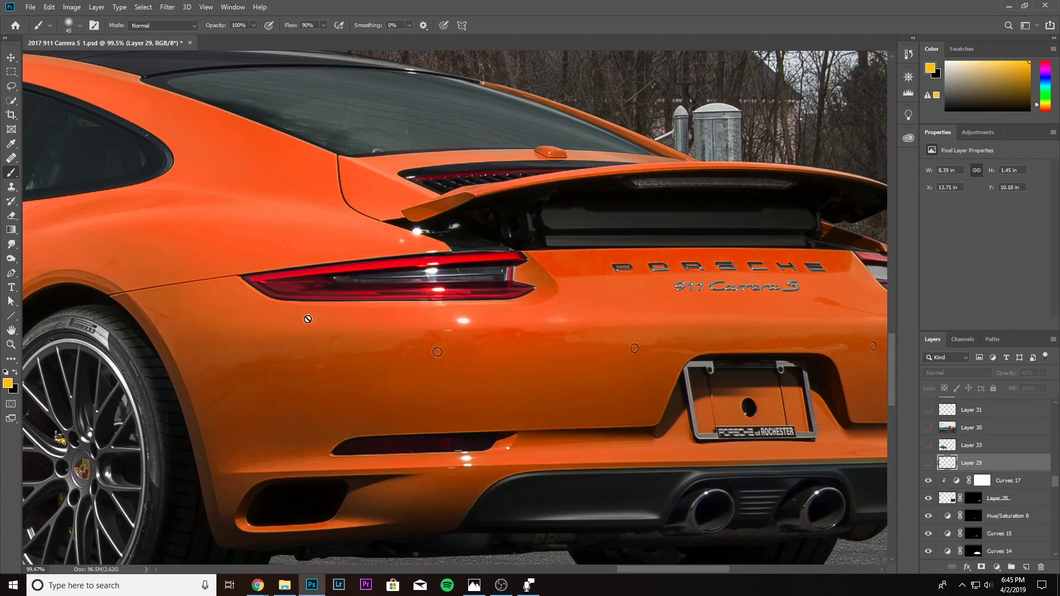
{"action": "left_click_drag", "start_coordinate": [352, 424], "coordinate": [869, 427]}
{"action": "left_click_drag", "start_coordinate": [200, 382], "coordinate": [349, 327]}
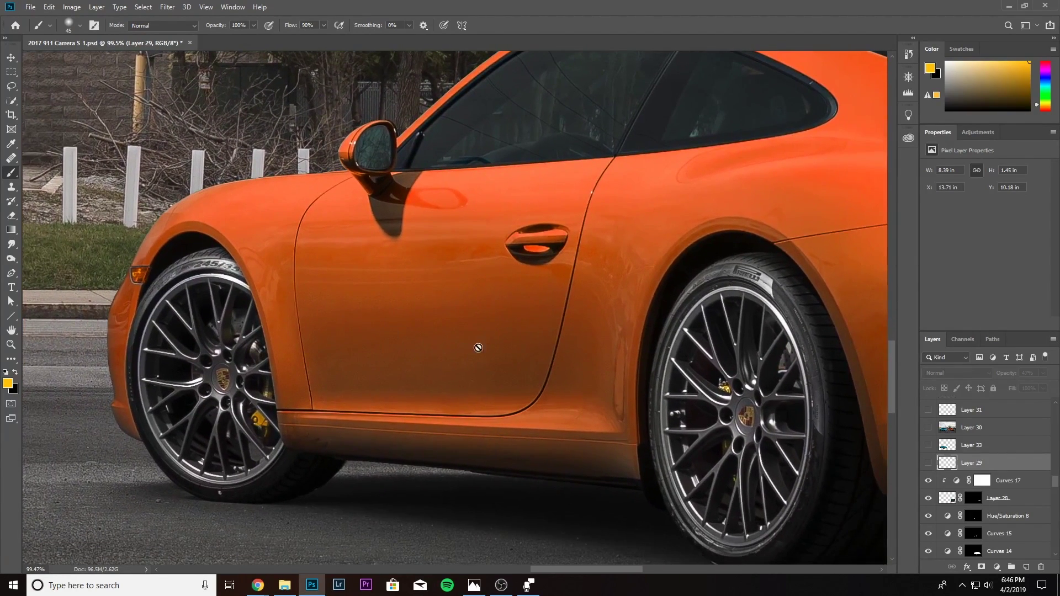
Show Layer 29 again and compare the orange car's body paint with the layer off and on.
{"action": "left_click", "coordinate": [929, 464]}
{"action": "scroll", "coordinate": [663, 497], "scroll_direction": "down", "scroll_amount": 3}
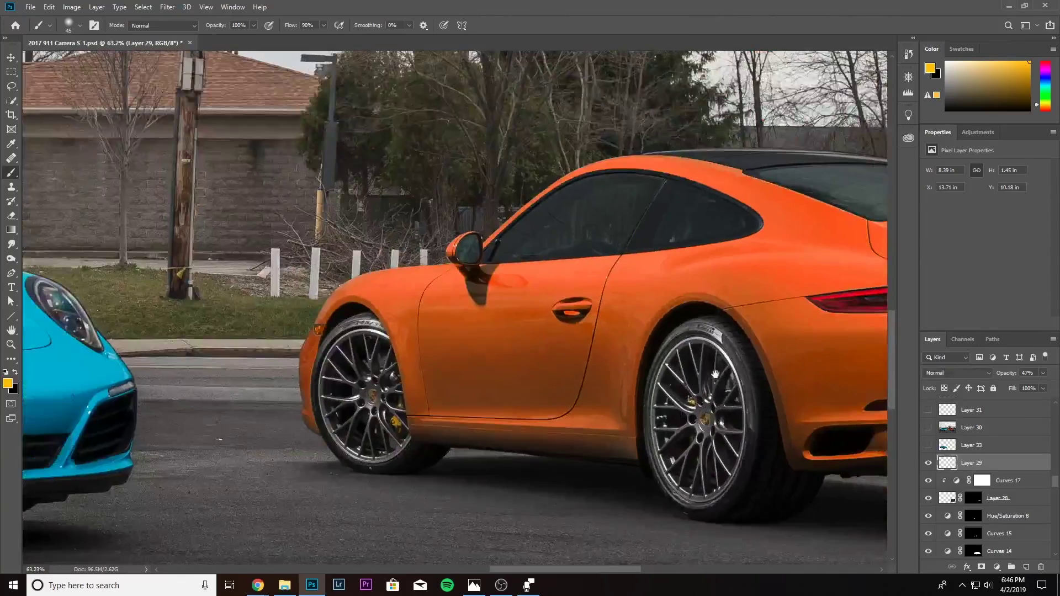
{"action": "left_click_drag", "start_coordinate": [730, 409], "coordinate": [528, 373]}
{"action": "scroll", "coordinate": [528, 373], "scroll_direction": "down", "scroll_amount": 2}
{"action": "scroll", "coordinate": [680, 400], "scroll_direction": "up", "scroll_amount": 1}
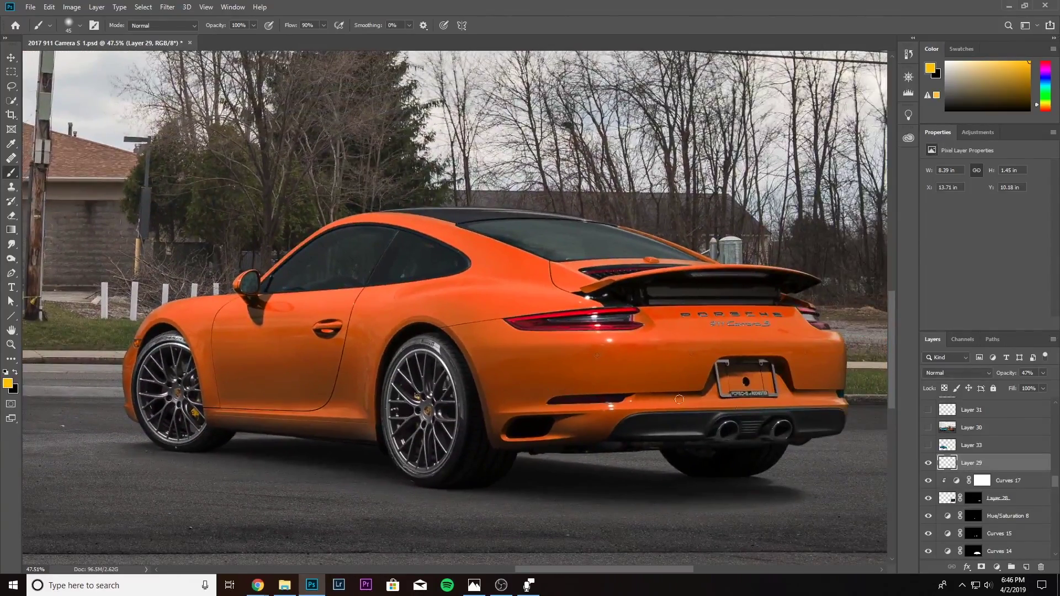
{"action": "left_click", "coordinate": [929, 464]}
{"action": "left_click", "coordinate": [929, 465]}
{"action": "scroll", "coordinate": [559, 444], "scroll_direction": "down", "scroll_amount": 6}
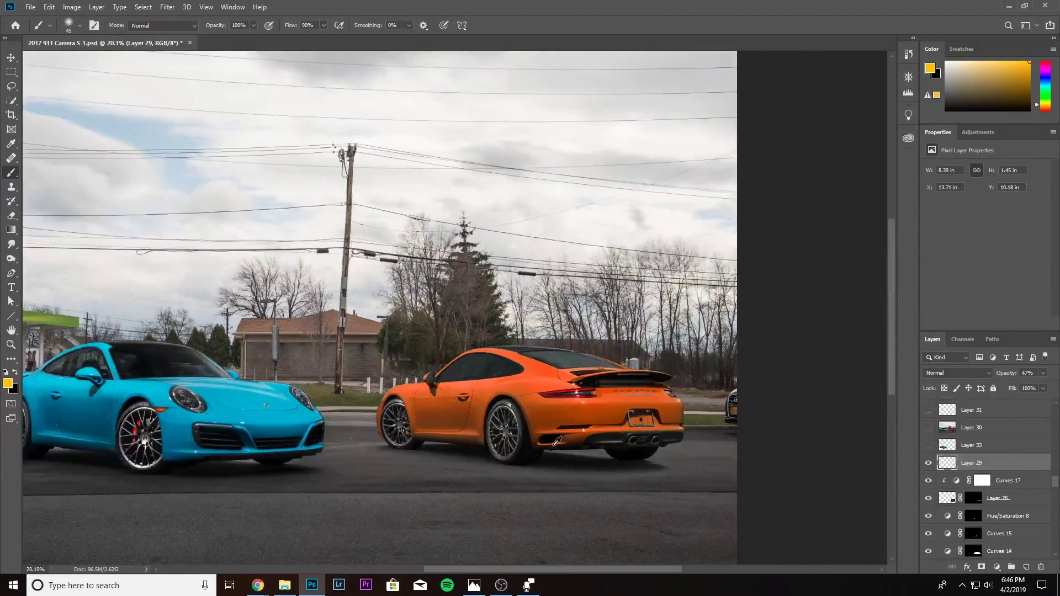
{"action": "scroll", "coordinate": [435, 372], "scroll_direction": "up", "scroll_amount": 1}
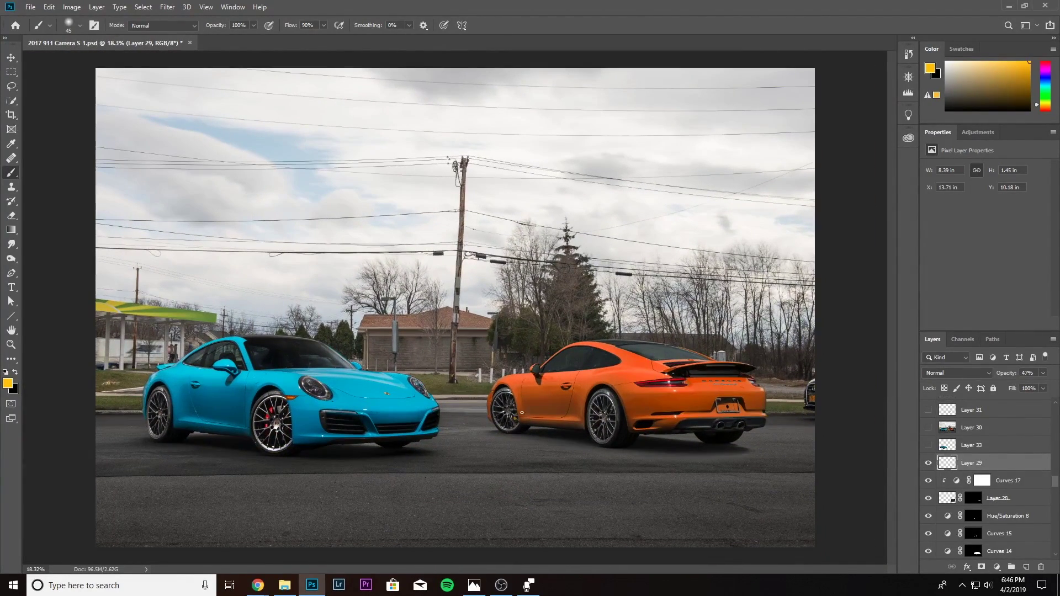
Show Layer 33 and Layer 30, switching Layer 30 off and on to check its effect on the composite.
{"action": "scroll", "coordinate": [959, 498], "scroll_direction": "up", "scroll_amount": 3}
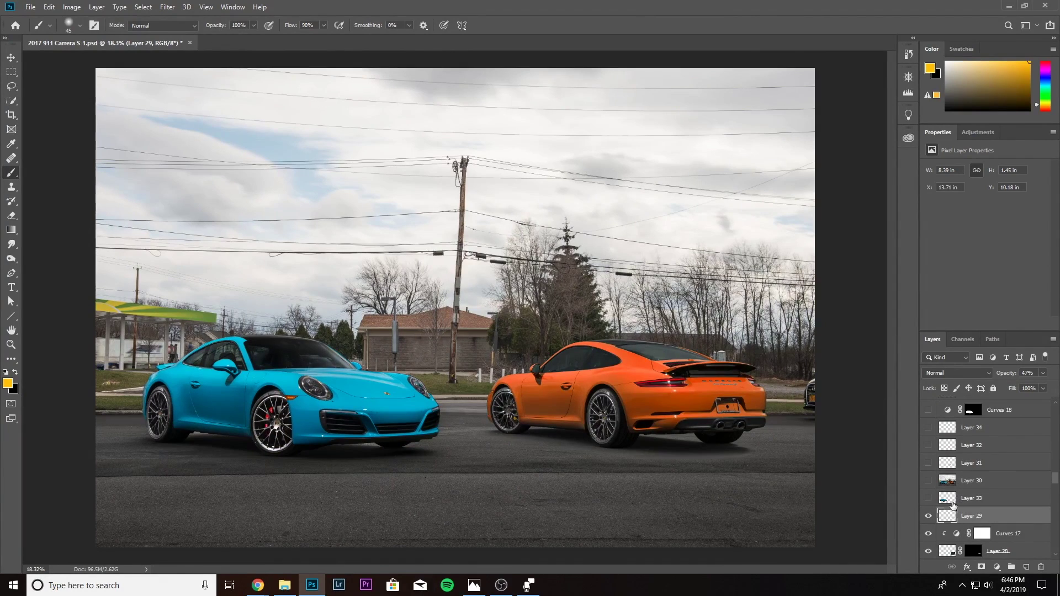
{"action": "left_click", "coordinate": [929, 482]}
{"action": "left_click", "coordinate": [929, 482]}
{"action": "left_click", "coordinate": [929, 481]}
{"action": "left_click", "coordinate": [929, 482]}
{"action": "left_click", "coordinate": [929, 482]}
{"action": "scroll", "coordinate": [801, 436], "scroll_direction": "up", "scroll_amount": 12}
{"action": "left_click_drag", "start_coordinate": [547, 354], "coordinate": [634, 383]}
{"action": "scroll", "coordinate": [634, 384], "scroll_direction": "down", "scroll_amount": 1}
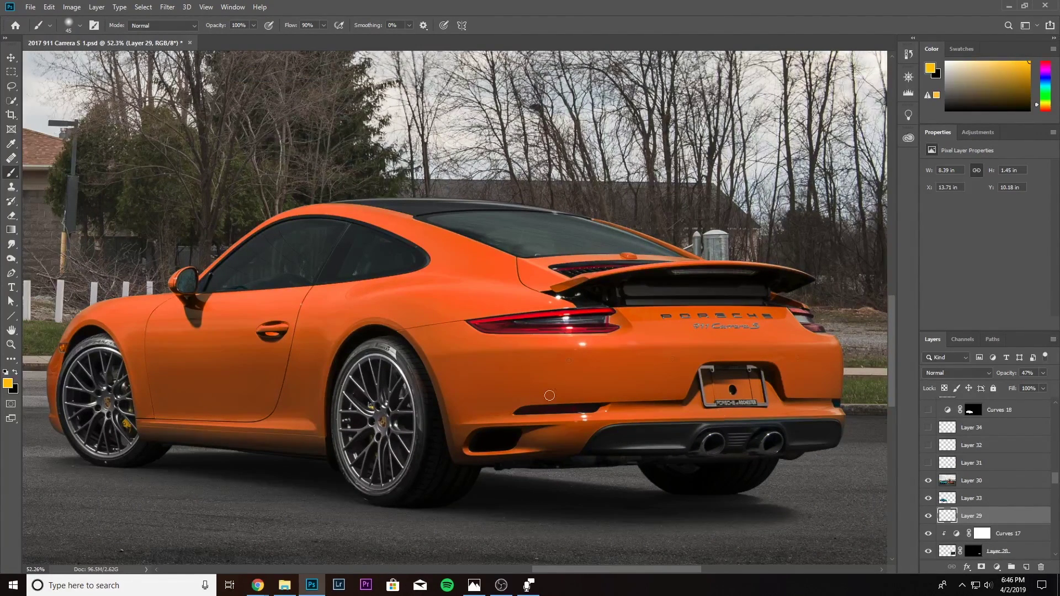
Compare the whole orange rear-view car with Layer 30 off and on.
{"action": "left_click", "coordinate": [929, 481]}
{"action": "left_click", "coordinate": [929, 481]}
{"action": "left_click", "coordinate": [929, 481]}
{"action": "left_click", "coordinate": [929, 481]}
{"action": "left_click", "coordinate": [929, 481]}
{"action": "left_click", "coordinate": [929, 481]}
{"action": "left_click", "coordinate": [930, 481]}
{"action": "left_click", "coordinate": [930, 481]}
Compare the rear bumper, badges and licence plate area close up with Layer 30 off and on.
{"action": "scroll", "coordinate": [879, 379], "scroll_direction": "up", "scroll_amount": 5}
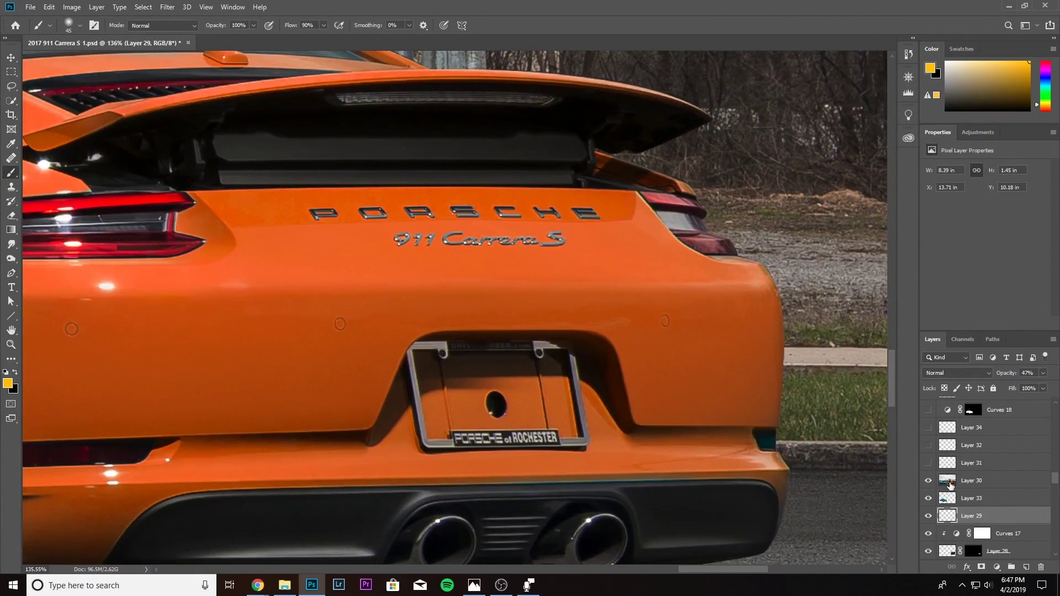
{"action": "left_click", "coordinate": [929, 481]}
{"action": "left_click", "coordinate": [929, 482]}
{"action": "left_click", "coordinate": [930, 482]}
{"action": "left_click", "coordinate": [929, 482]}
{"action": "left_click", "coordinate": [929, 482]}
{"action": "left_click", "coordinate": [929, 482]}
{"action": "left_click", "coordinate": [930, 482]}
{"action": "left_click", "coordinate": [929, 481]}
Compare the orange car's door, front fender and side sill with Layer 30 off and on.
{"action": "left_click_drag", "start_coordinate": [239, 350], "coordinate": [959, 350]}
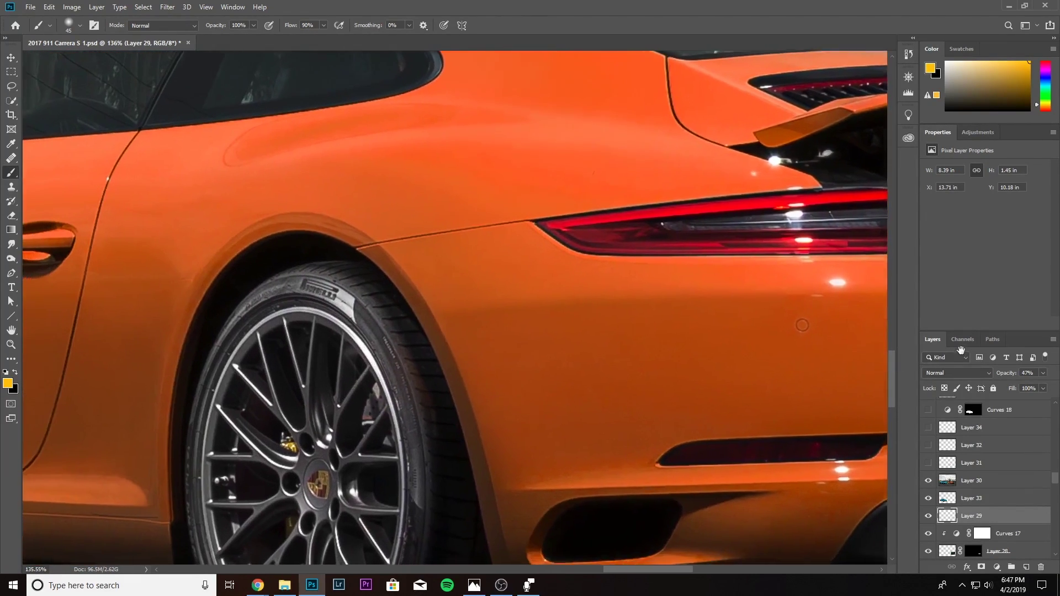
{"action": "left_click_drag", "start_coordinate": [446, 360], "coordinate": [850, 329]}
{"action": "left_click_drag", "start_coordinate": [256, 343], "coordinate": [466, 336]}
{"action": "left_click", "coordinate": [929, 482]}
{"action": "left_click", "coordinate": [929, 481]}
{"action": "left_click", "coordinate": [930, 482]}
{"action": "left_click", "coordinate": [930, 481]}
{"action": "left_click", "coordinate": [929, 482]}
{"action": "left_click", "coordinate": [930, 482]}
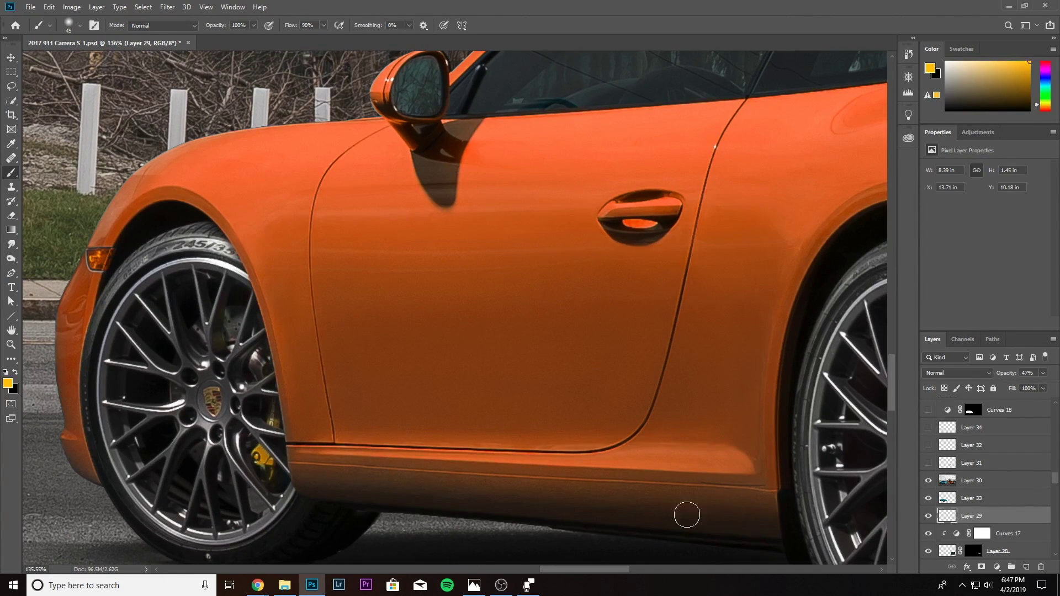
Hide Layer 30 after another comparison and examine the reflections on the door and rear quarter panel.
{"action": "left_click", "coordinate": [928, 481]}
{"action": "left_click", "coordinate": [927, 481]}
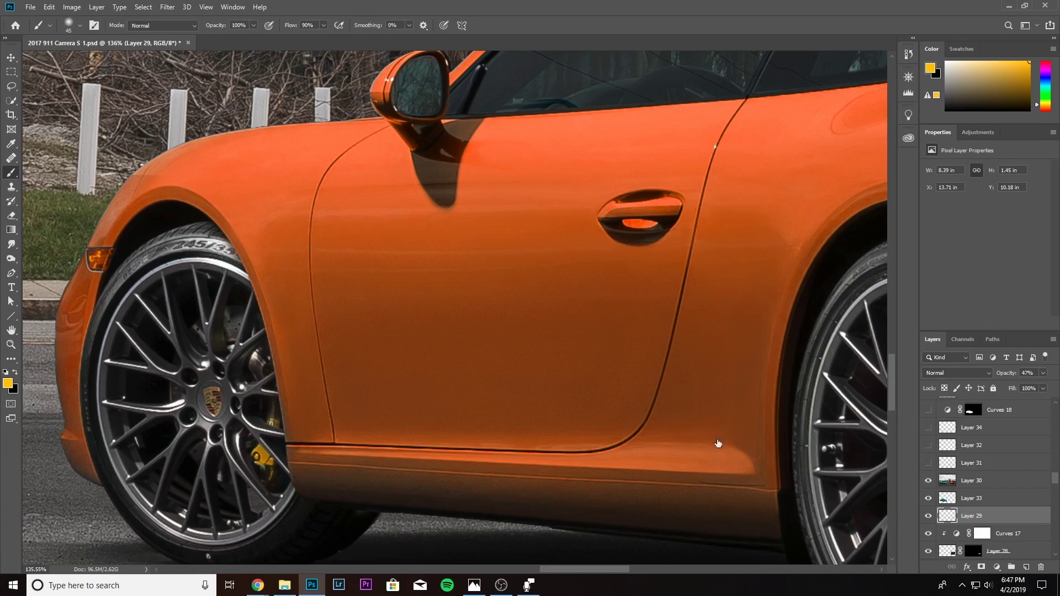
{"action": "left_click", "coordinate": [928, 481]}
{"action": "left_click", "coordinate": [928, 481]}
{"action": "left_click", "coordinate": [929, 481]}
{"action": "left_click_drag", "start_coordinate": [638, 233], "coordinate": [604, 238]}
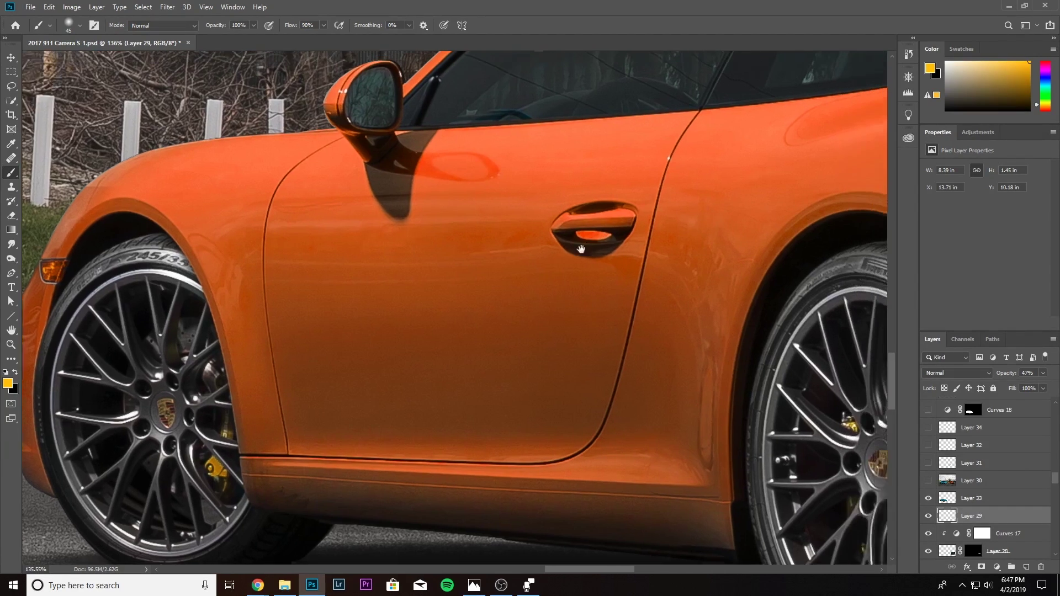
{"action": "left_click_drag", "start_coordinate": [803, 288], "coordinate": [681, 350]}
{"action": "left_click_drag", "start_coordinate": [827, 296], "coordinate": [474, 343]}
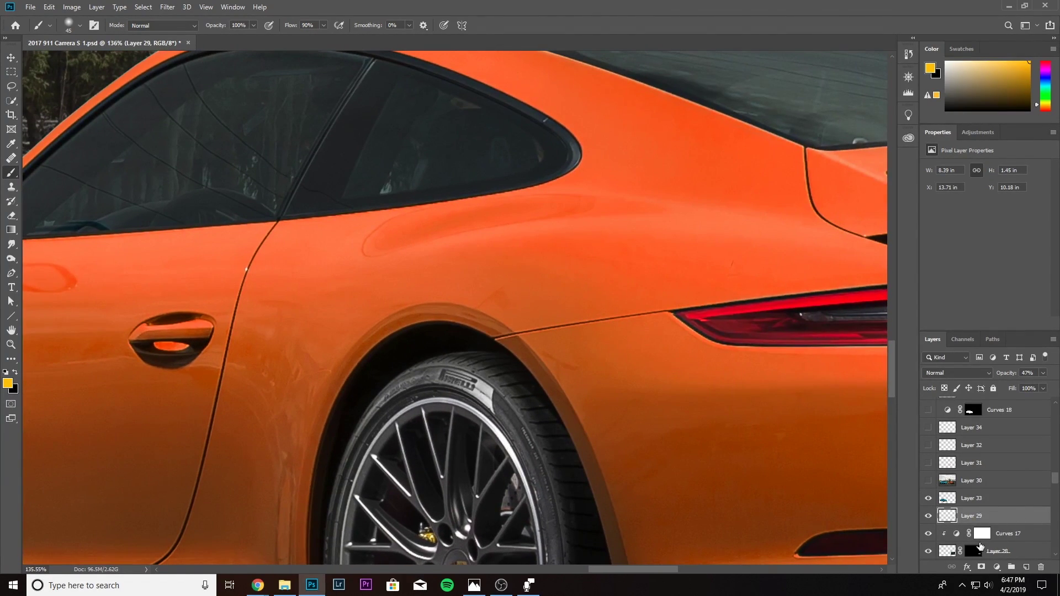
Examine the rear wheel arch, door handle and front fender close up with Layer 30 hidden.
{"action": "left_click", "coordinate": [928, 483]}
{"action": "left_click", "coordinate": [929, 484]}
{"action": "scroll", "coordinate": [560, 277], "scroll_direction": "up", "scroll_amount": 5}
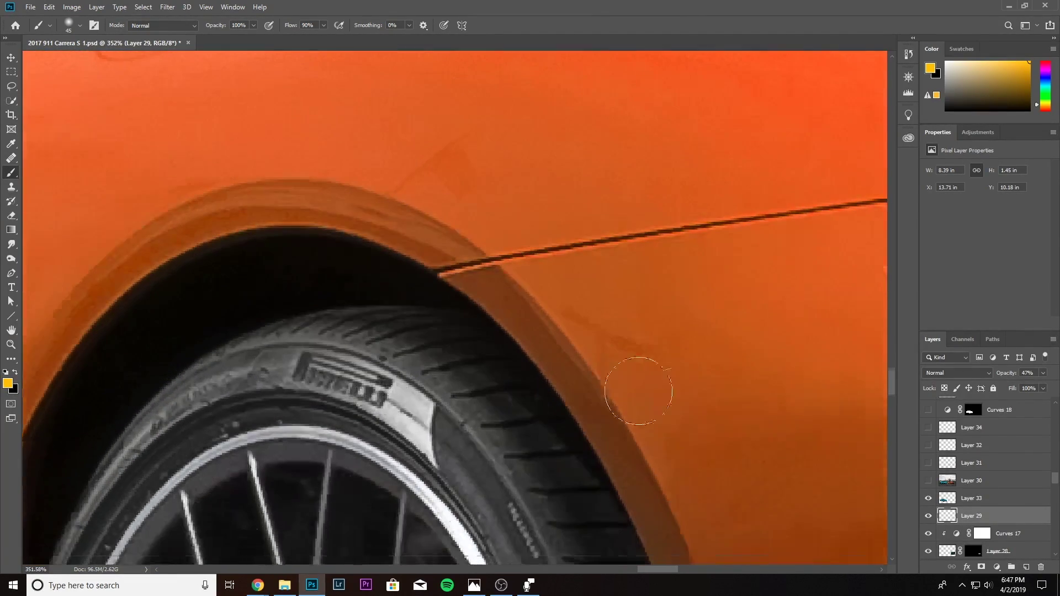
{"action": "left_click_drag", "start_coordinate": [759, 414], "coordinate": [525, 284]}
{"action": "scroll", "coordinate": [570, 305], "scroll_direction": "down", "scroll_amount": 5}
{"action": "left_click_drag", "start_coordinate": [211, 238], "coordinate": [548, 282]}
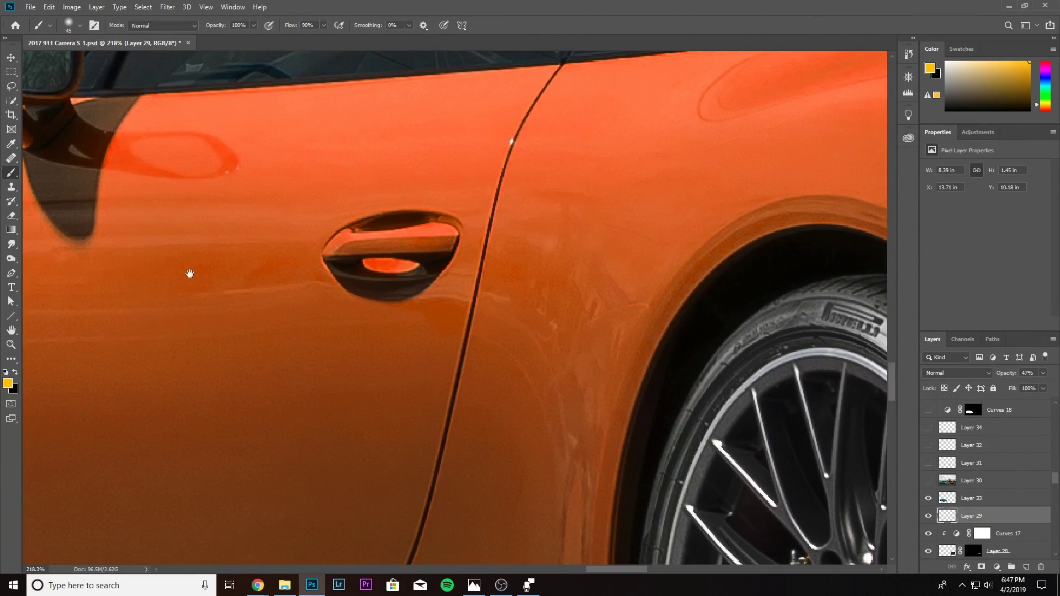
{"action": "left_click_drag", "start_coordinate": [189, 274], "coordinate": [674, 280]}
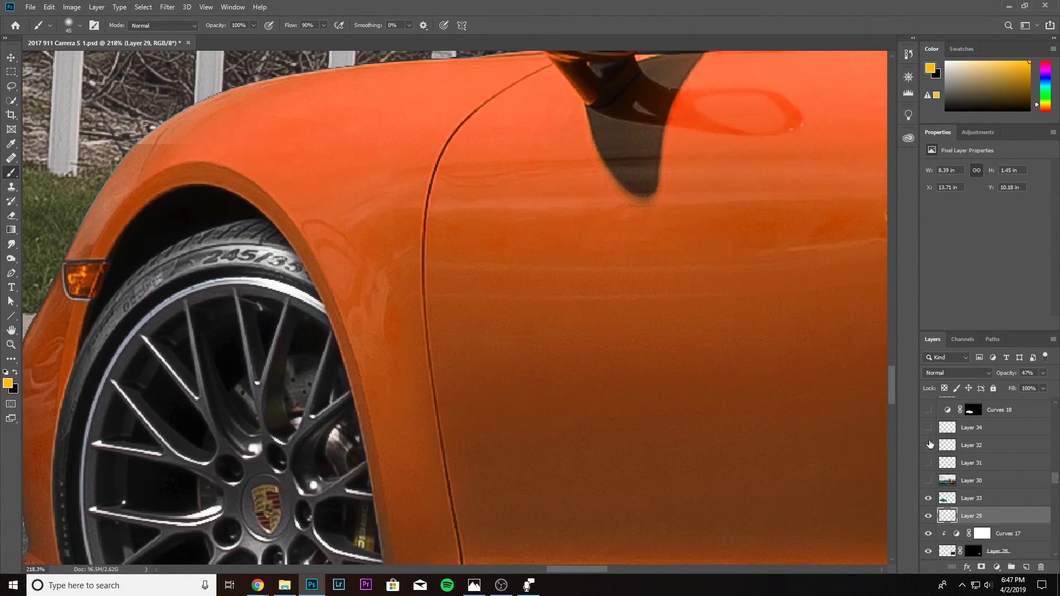
Show Layer 30 and examine the orange car's front fender and door close up.
{"action": "left_click", "coordinate": [929, 481]}
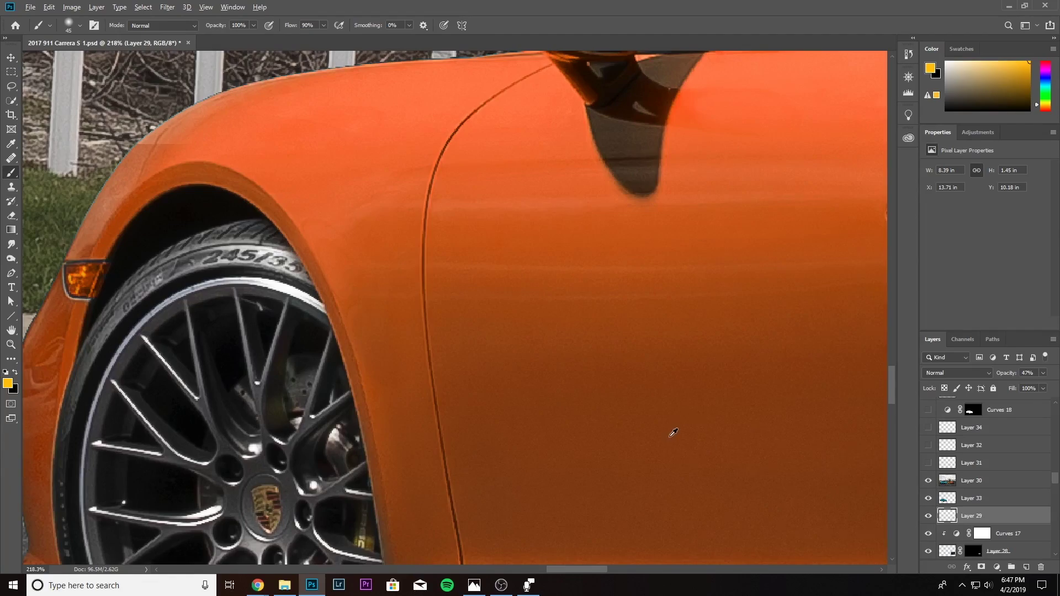
{"action": "scroll", "coordinate": [672, 433], "scroll_direction": "down", "scroll_amount": 3}
{"action": "scroll", "coordinate": [672, 433], "scroll_direction": "up", "scroll_amount": 2}
{"action": "scroll", "coordinate": [617, 426], "scroll_direction": "down", "scroll_amount": 1}
{"action": "left_click_drag", "start_coordinate": [617, 425], "coordinate": [409, 372]}
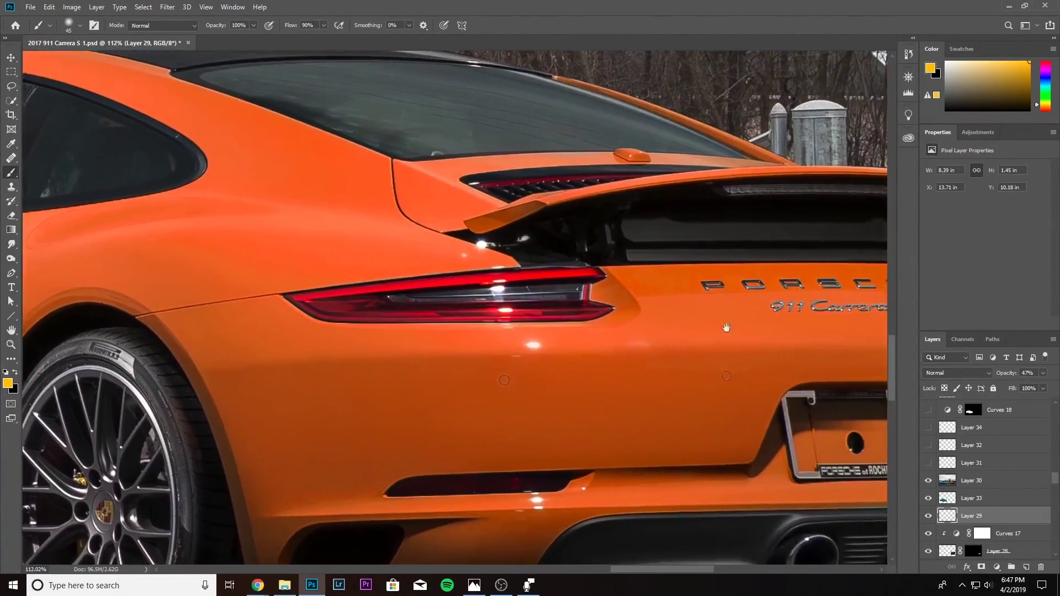
Compare the orange car's spoiler, rear bumper and right tail light area with Layer 30 off and on.
{"action": "left_click_drag", "start_coordinate": [727, 328], "coordinate": [454, 330]}
{"action": "left_click", "coordinate": [928, 481]}
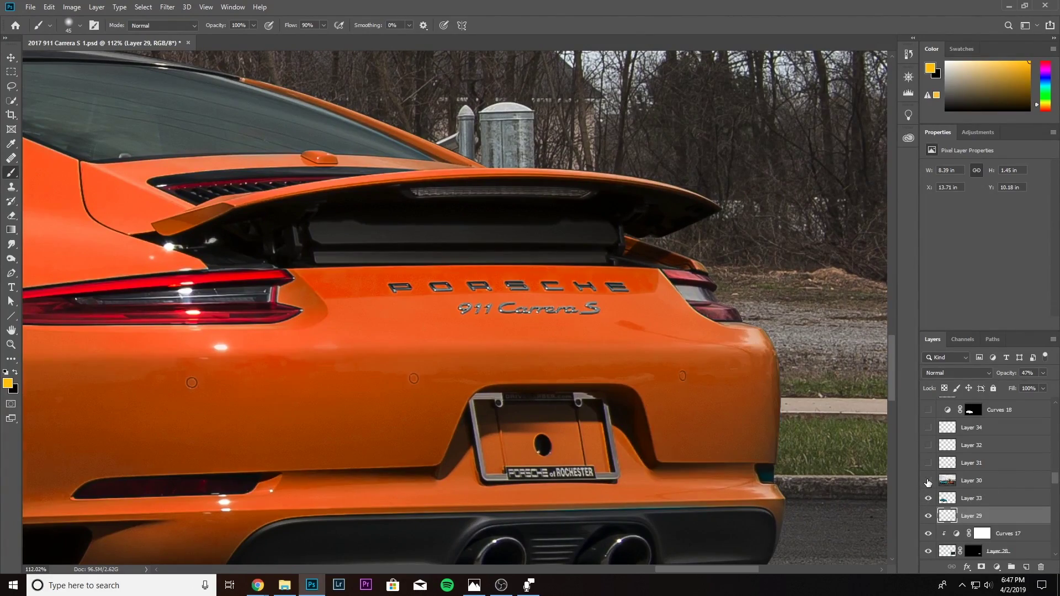
{"action": "left_click", "coordinate": [928, 481]}
{"action": "left_click", "coordinate": [928, 482]}
{"action": "left_click", "coordinate": [929, 481]}
Compare the whole two-car composite with Layer 30 off and on.
{"action": "scroll", "coordinate": [495, 423], "scroll_direction": "down", "scroll_amount": 10}
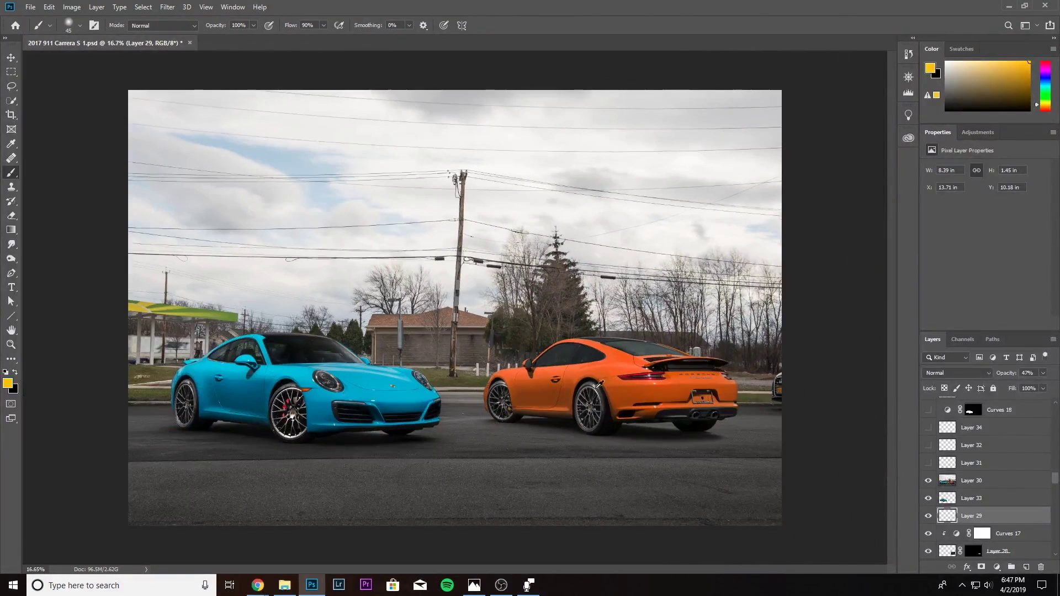
{"action": "scroll", "coordinate": [533, 277], "scroll_direction": "up", "scroll_amount": 2}
{"action": "scroll", "coordinate": [836, 508], "scroll_direction": "down", "scroll_amount": 1}
{"action": "left_click", "coordinate": [928, 481]}
{"action": "left_click", "coordinate": [929, 481]}
Show Layer 31, Layer 32, Layer 34, Curves 18 and Layer 35, comparing the image with Layer 35 off and on.
{"action": "left_click_drag", "start_coordinate": [928, 463], "coordinate": [928, 427]}
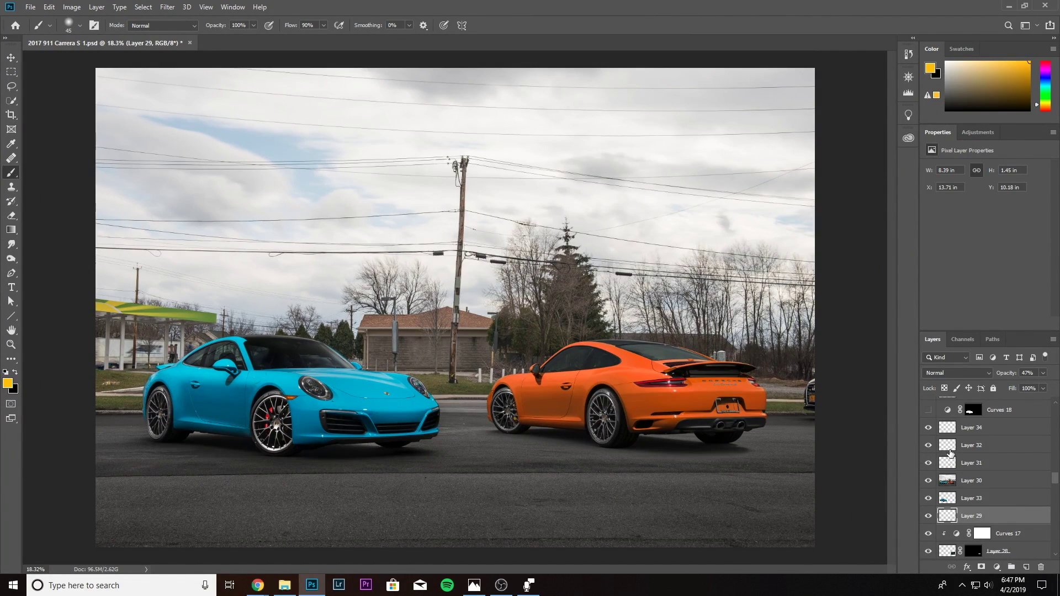
{"action": "scroll", "coordinate": [950, 452], "scroll_direction": "up", "scroll_amount": 3}
{"action": "left_click", "coordinate": [929, 481]}
{"action": "left_click", "coordinate": [929, 464]}
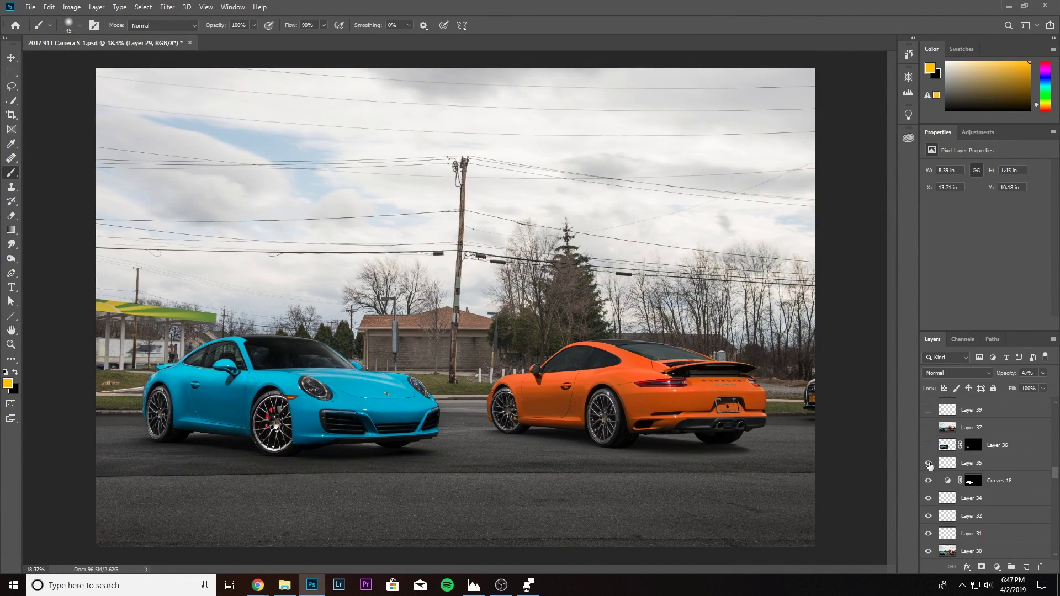
{"action": "left_click", "coordinate": [929, 464]}
{"action": "left_click", "coordinate": [929, 464]}
Show Layer 36 and compare the blue front-view car with the layer off and on.
{"action": "scroll", "coordinate": [43, 441], "scroll_direction": "up", "scroll_amount": 5}
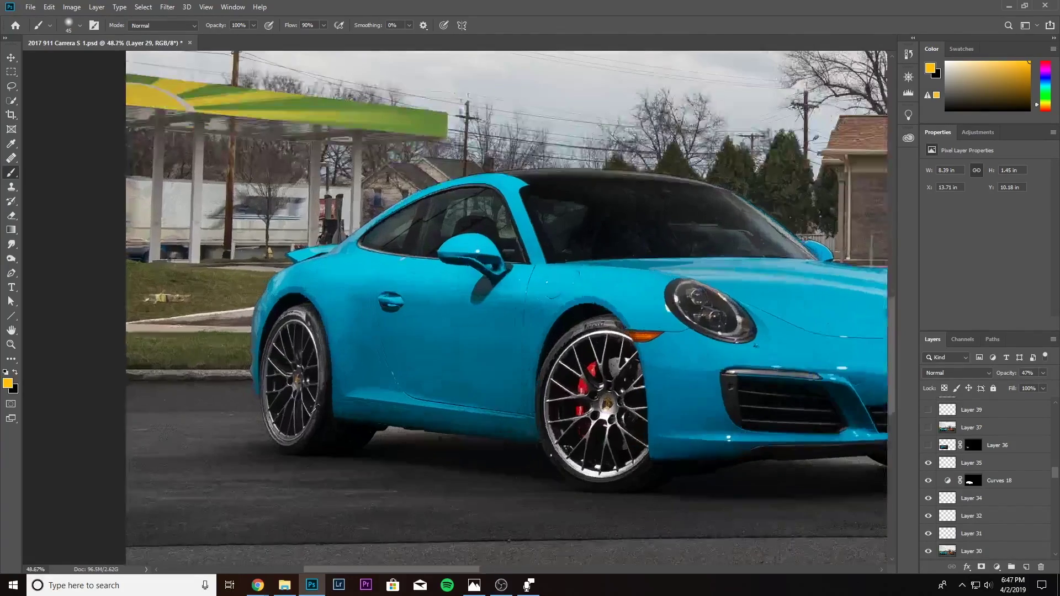
{"action": "scroll", "coordinate": [287, 409], "scroll_direction": "right", "scroll_amount": 3}
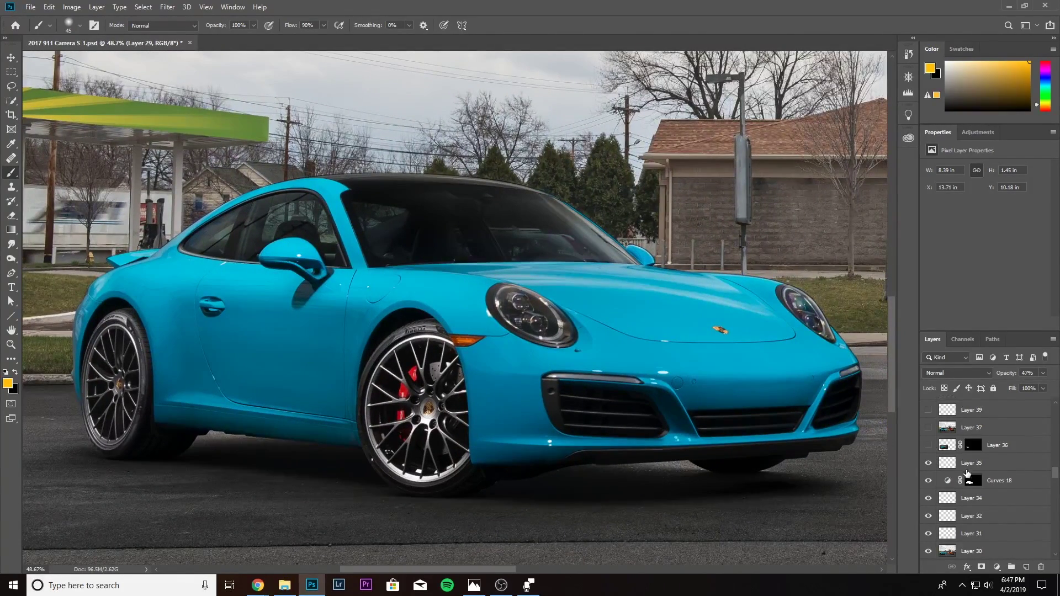
{"action": "scroll", "coordinate": [964, 470], "scroll_direction": "up", "scroll_amount": 3}
{"action": "left_click", "coordinate": [928, 499]}
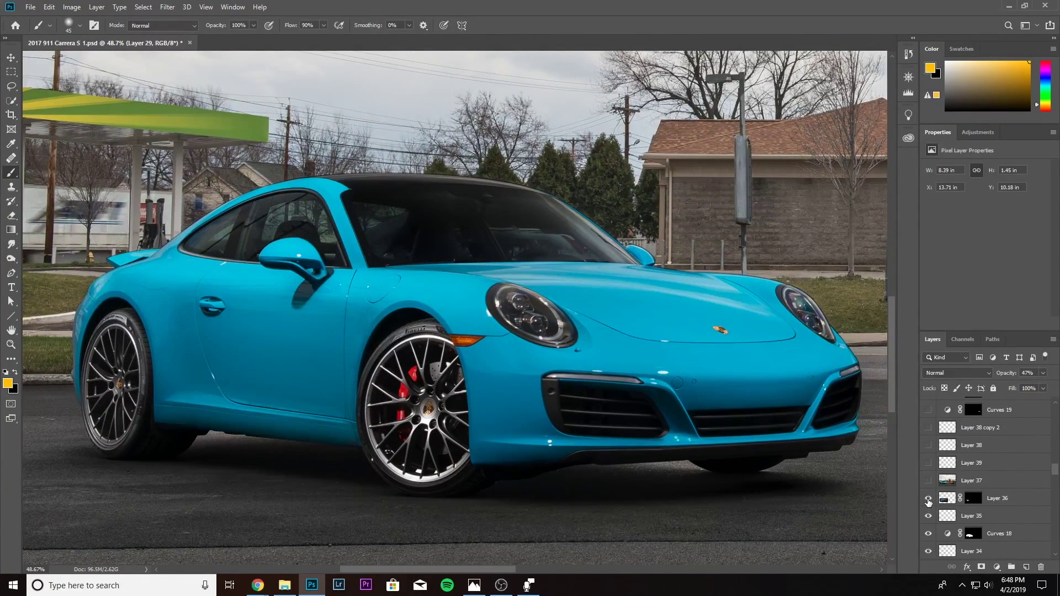
{"action": "left_click", "coordinate": [929, 500]}
{"action": "left_click", "coordinate": [928, 499]}
{"action": "left_click", "coordinate": [928, 499]}
Compare the blue car's door, side sill and wheel arches close up with Layer 36 off and on.
{"action": "scroll", "coordinate": [224, 418], "scroll_direction": "up", "scroll_amount": 7}
{"action": "left_click_drag", "start_coordinate": [237, 419], "coordinate": [308, 483]}
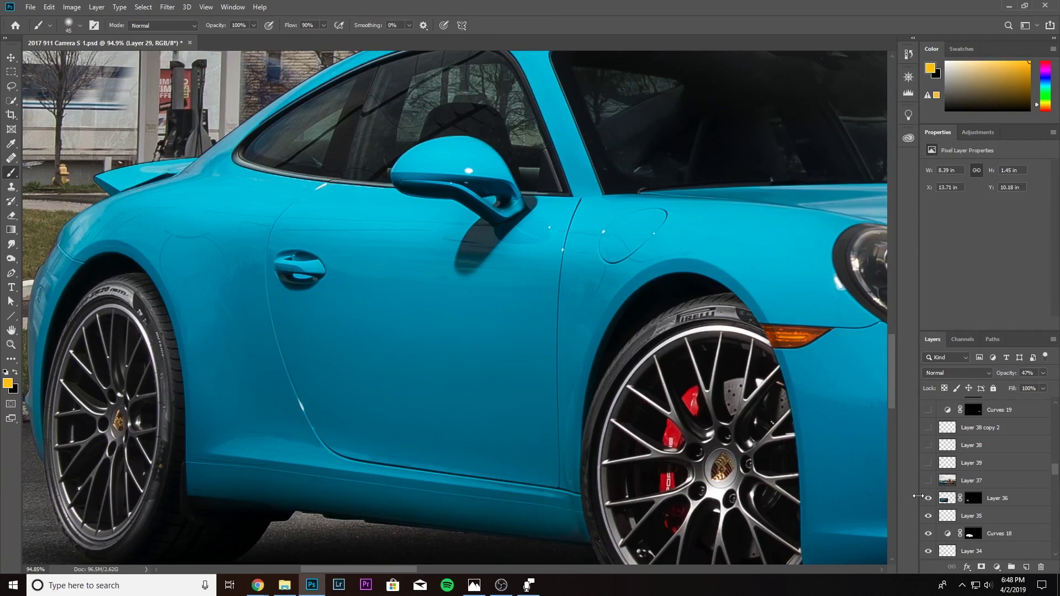
{"action": "left_click", "coordinate": [929, 499]}
{"action": "left_click", "coordinate": [929, 499]}
Show Layer 37, Layer 39, Layer 38 and Layer 38 copy 2.
{"action": "left_click", "coordinate": [929, 481]}
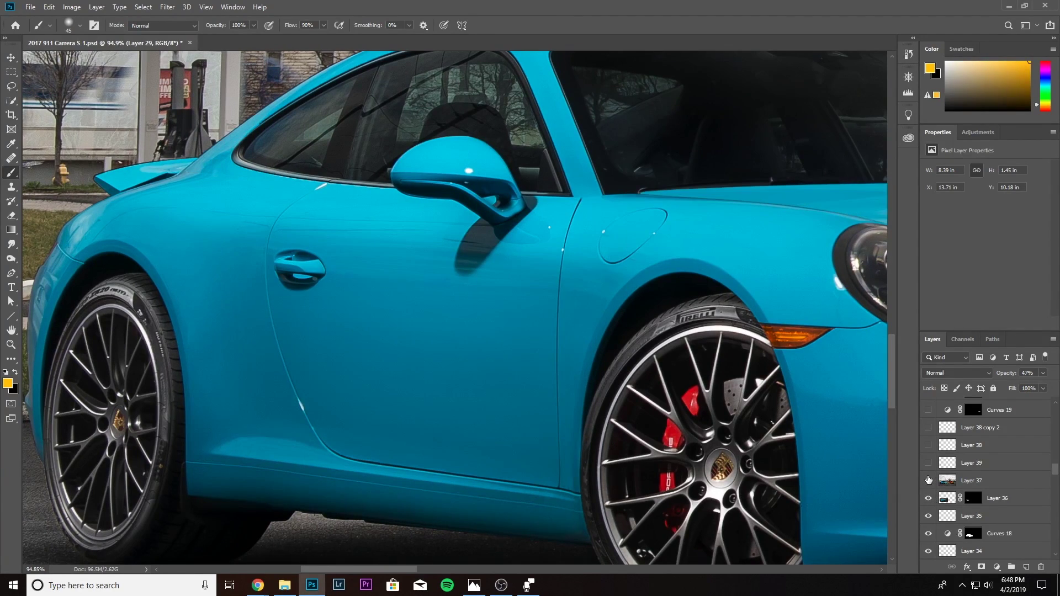
{"action": "left_click", "coordinate": [929, 463]}
{"action": "left_click", "coordinate": [929, 445]}
{"action": "left_click", "coordinate": [929, 428]}
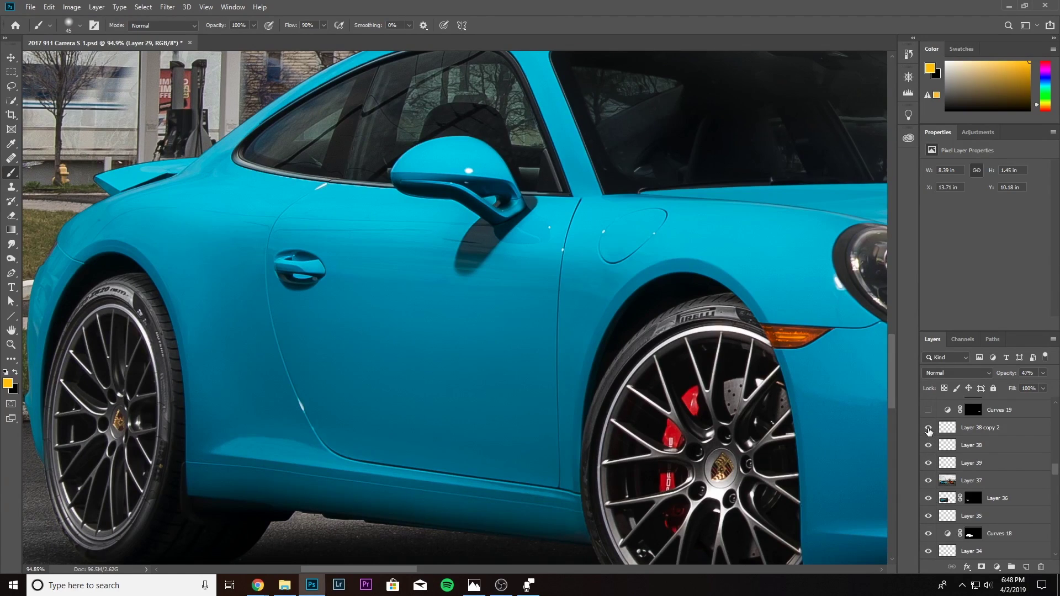
Compare the blue car's side with Layers 37 to 38 copy 2 off and on together.
{"action": "left_click", "coordinate": [929, 433]}
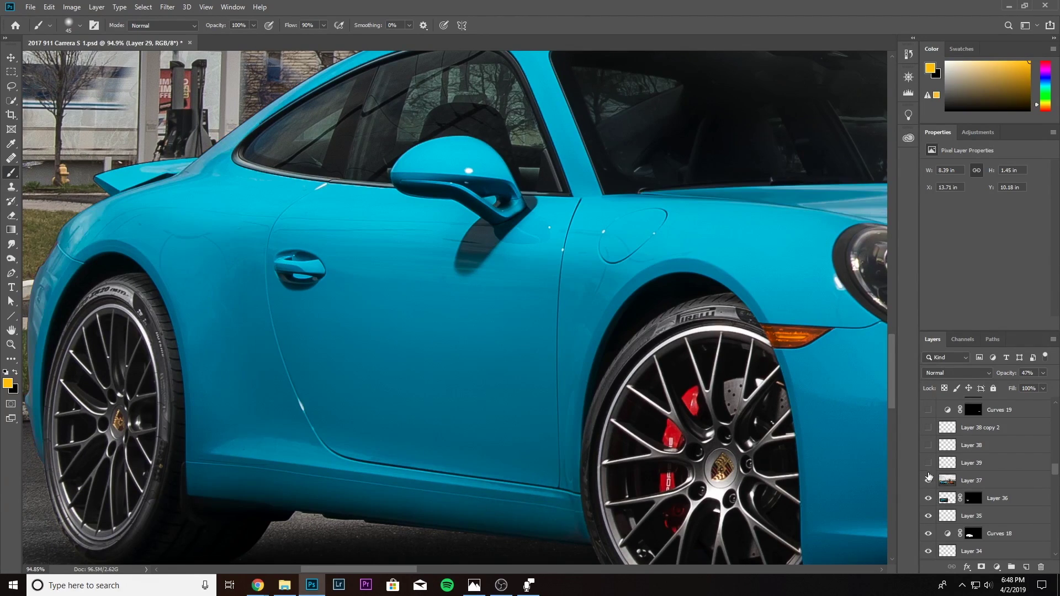
{"action": "left_click", "coordinate": [928, 427]}
{"action": "scroll", "coordinate": [532, 417], "scroll_direction": "down", "scroll_amount": 4}
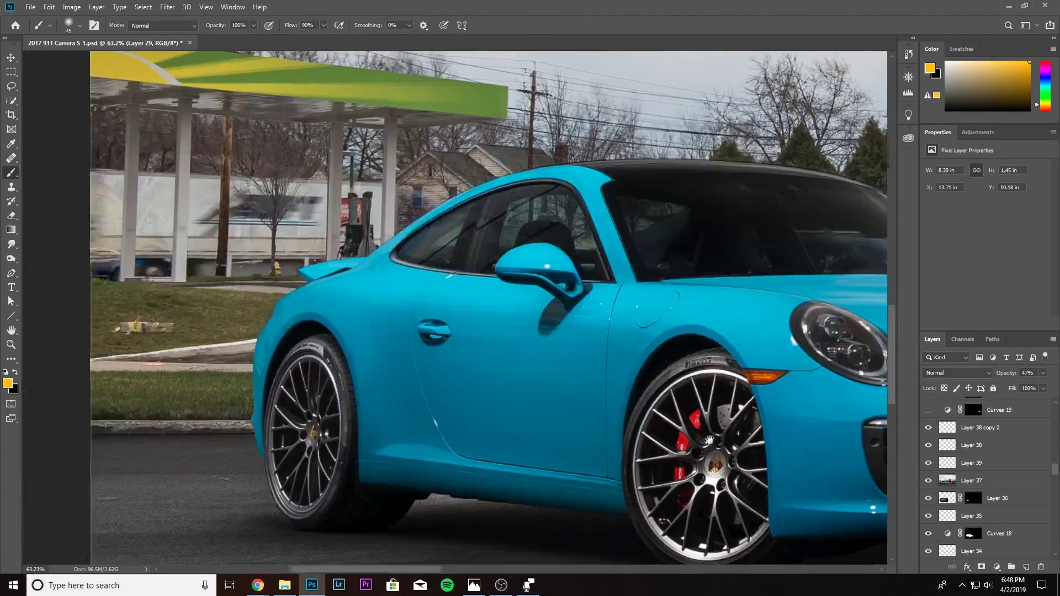
{"action": "mouse_move", "coordinate": [928, 429]}
{"action": "left_mouse_down"}
{"action": "mouse_move", "coordinate": [928, 472]}
{"action": "mouse_move", "coordinate": [929, 428]}
{"action": "left_mouse_up"}
{"action": "left_click", "coordinate": [928, 483]}
Examine the blue car's side, headlight, hood and front bumper close up, plus the car as a whole.
{"action": "scroll", "coordinate": [225, 277], "scroll_direction": "up", "scroll_amount": 6}
{"action": "left_click_drag", "start_coordinate": [225, 277], "coordinate": [219, 331]}
{"action": "mouse_move", "coordinate": [732, 382]}
{"action": "left_mouse_down"}
{"action": "mouse_move", "coordinate": [506, 371]}
{"action": "mouse_move", "coordinate": [277, 328]}
{"action": "mouse_move", "coordinate": [166, 234]}
{"action": "mouse_move", "coordinate": [118, 308]}
{"action": "left_mouse_up"}
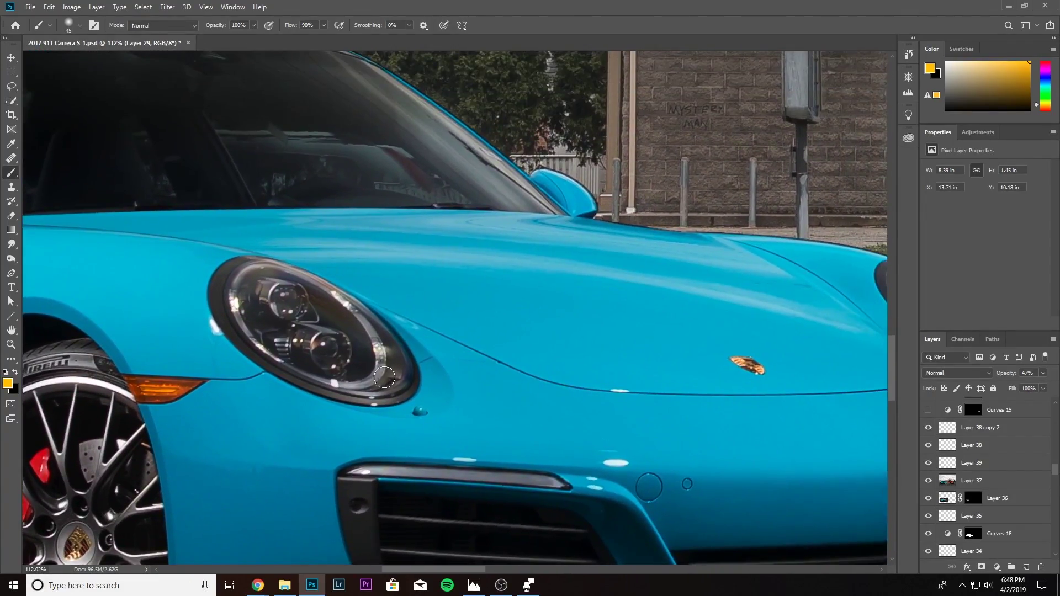
{"action": "scroll", "coordinate": [382, 376], "scroll_direction": "down", "scroll_amount": 8}
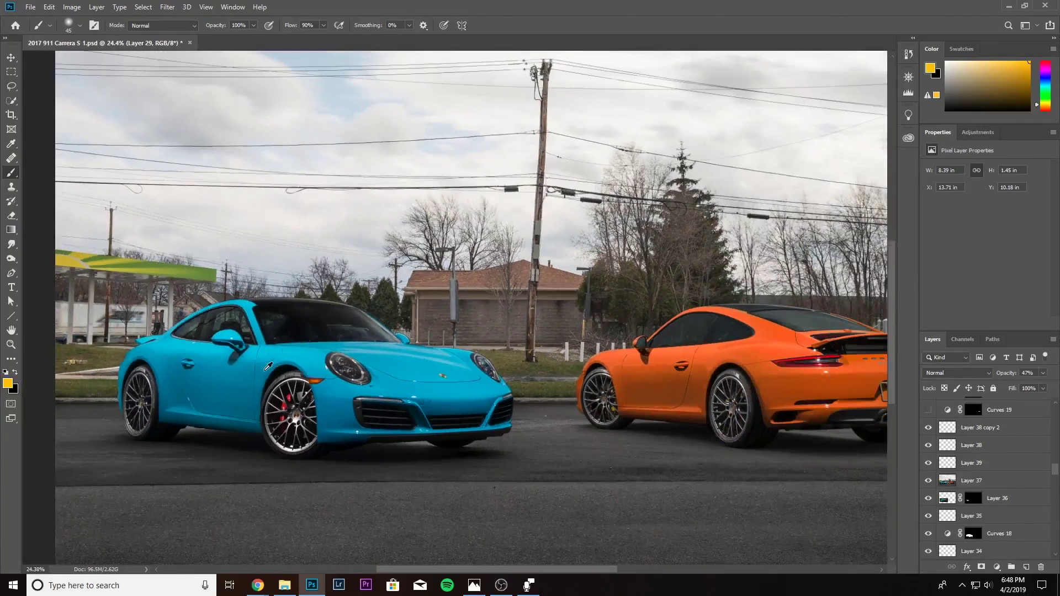
{"action": "scroll", "coordinate": [235, 378], "scroll_direction": "up", "scroll_amount": 3}
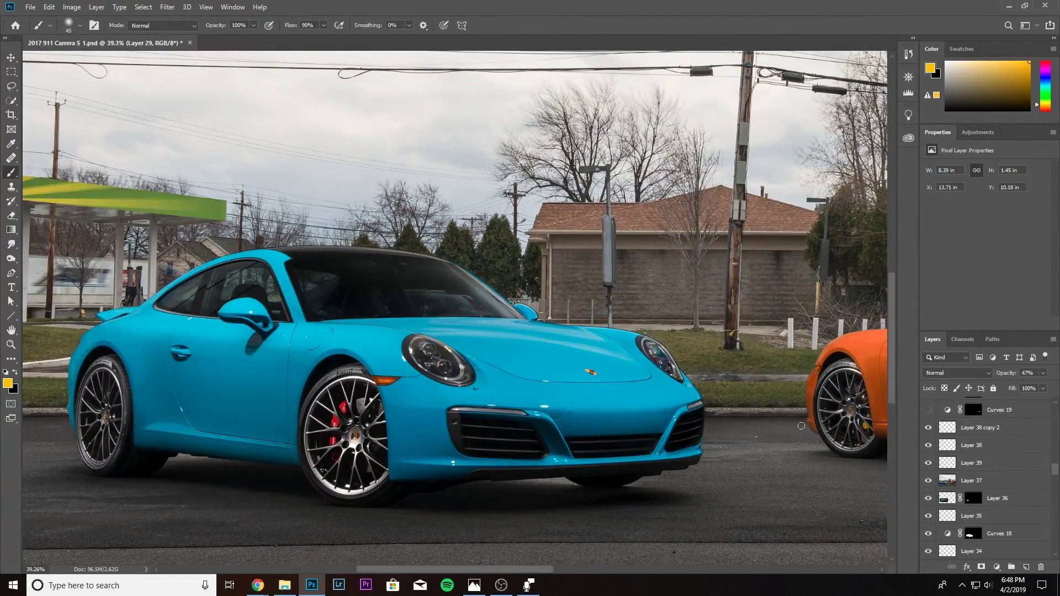
Show the masked adjustment layers Curves 19, Curves 20 and Curves 21.
{"action": "scroll", "coordinate": [987, 463], "scroll_direction": "up", "scroll_amount": 3}
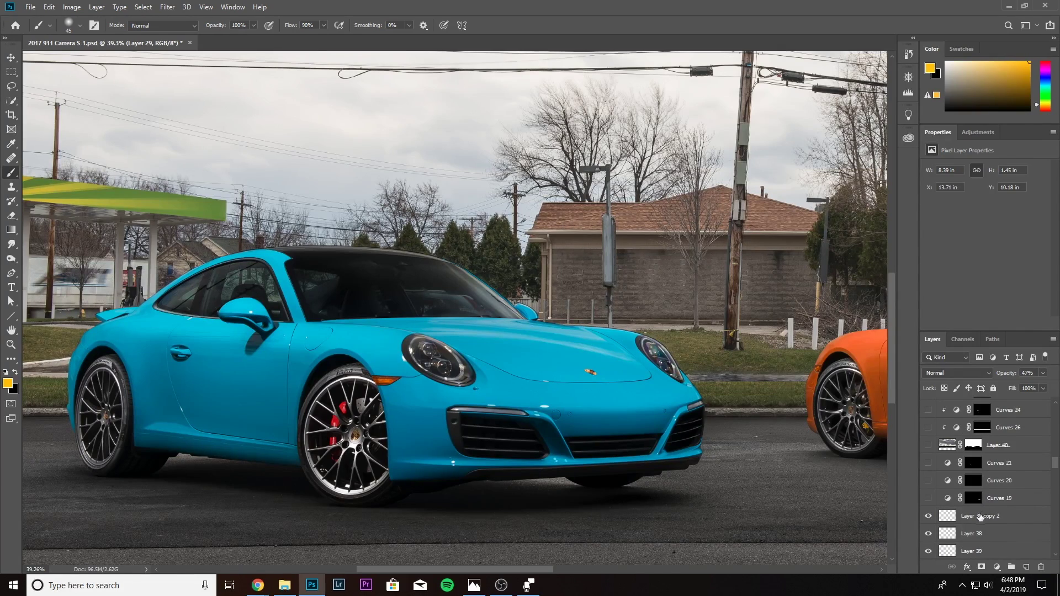
{"action": "scroll", "coordinate": [764, 504], "scroll_direction": "down", "scroll_amount": 5}
{"action": "scroll", "coordinate": [481, 433], "scroll_direction": "up", "scroll_amount": 1}
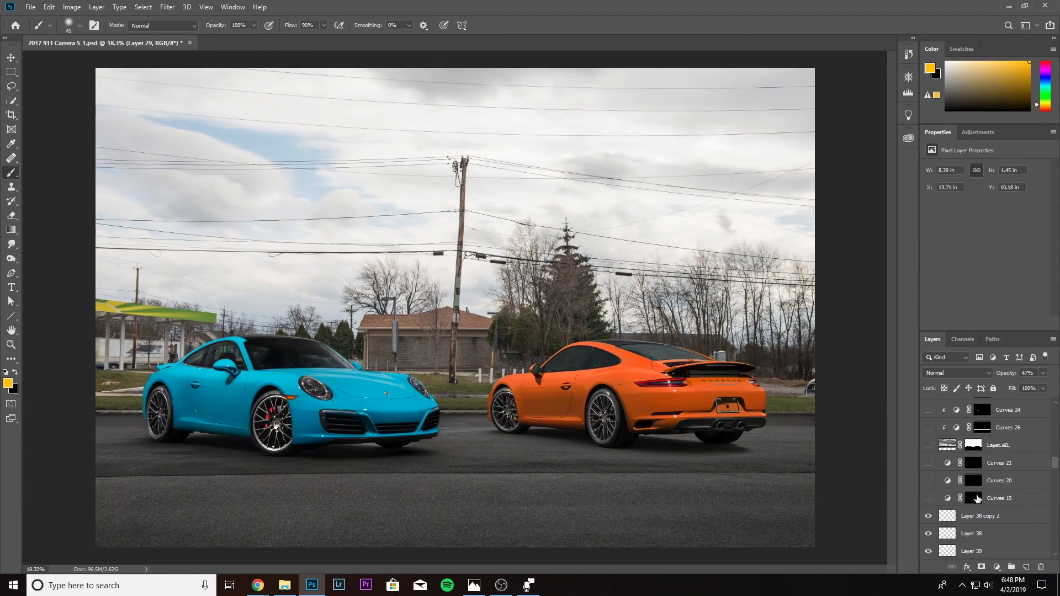
{"action": "left_click", "coordinate": [929, 499]}
{"action": "left_click", "coordinate": [929, 482]}
{"action": "left_click", "coordinate": [929, 464]}
Show Layer 40 with the replacement sky and lake background, comparing the scene with it off and on.
{"action": "left_click", "coordinate": [1014, 451]}
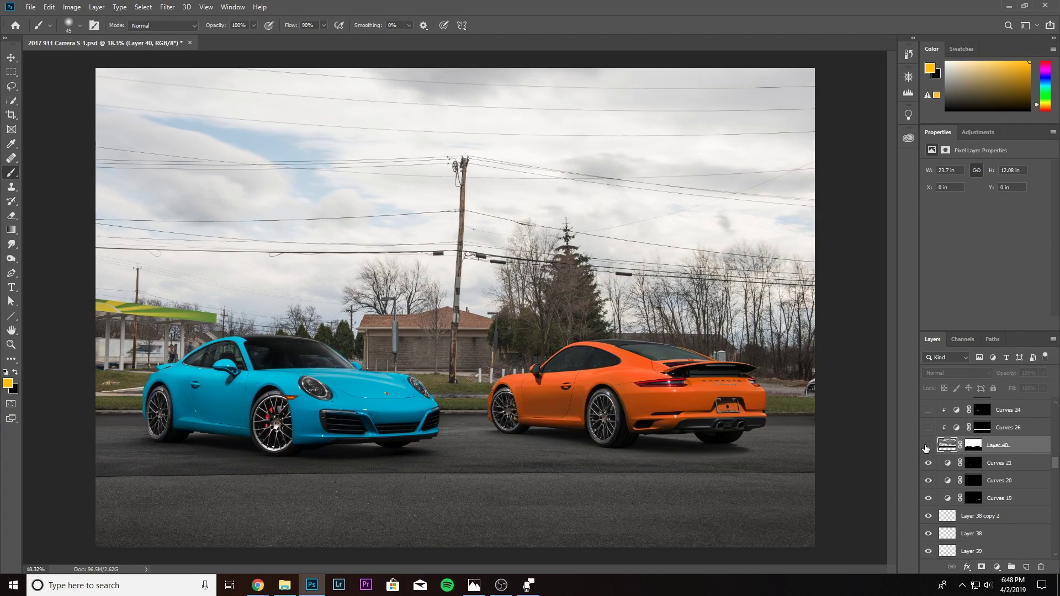
{"action": "mouse_move", "coordinate": [932, 467]}
{"action": "left_mouse_down"}
{"action": "mouse_move", "coordinate": [932, 500]}
{"action": "mouse_move", "coordinate": [930, 447]}
{"action": "left_mouse_up"}
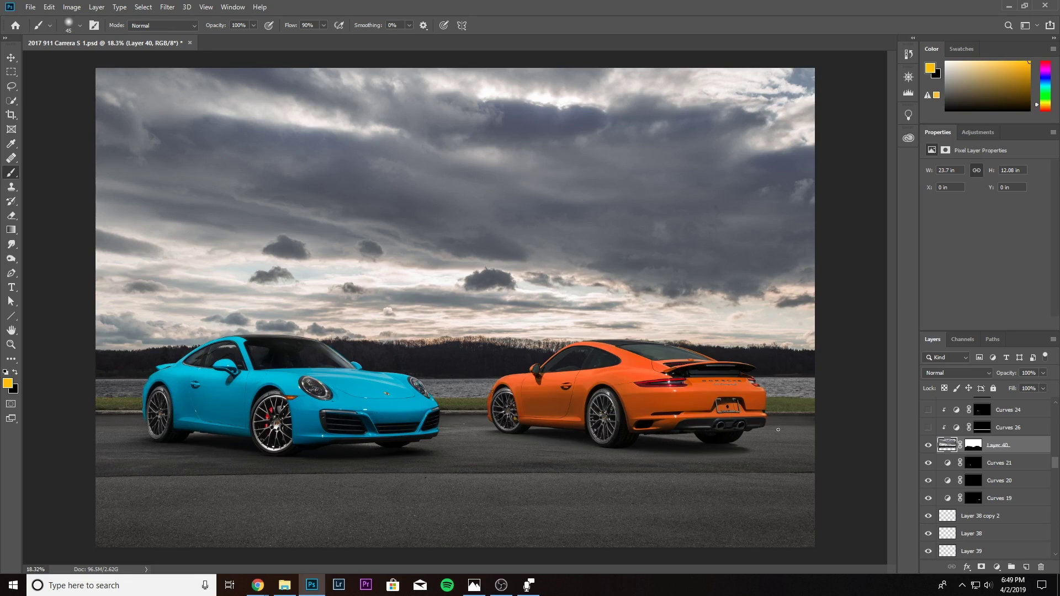
{"action": "left_click", "coordinate": [928, 445]}
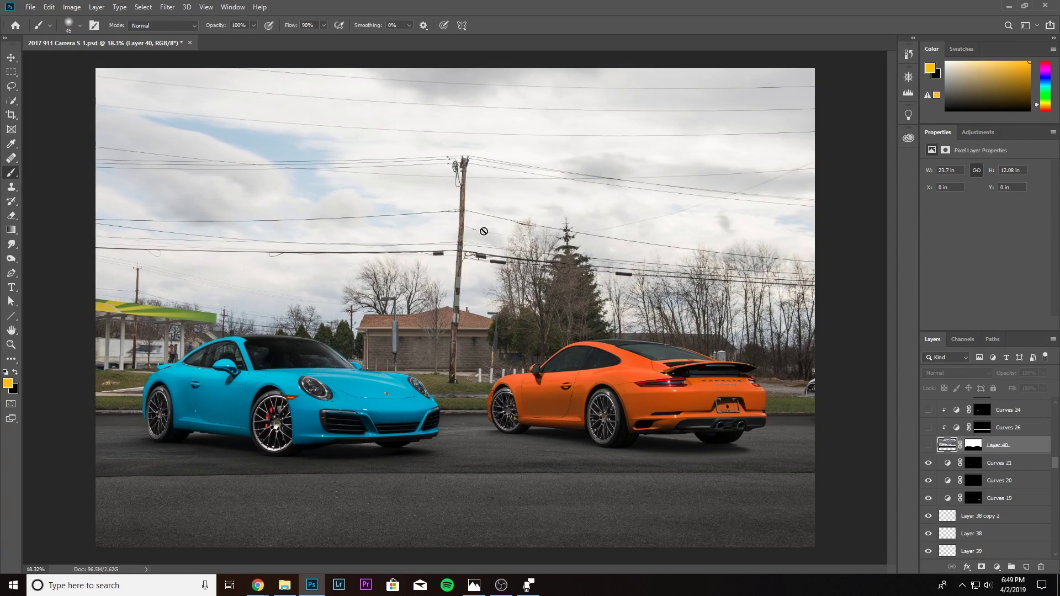
{"action": "left_click", "coordinate": [928, 445]}
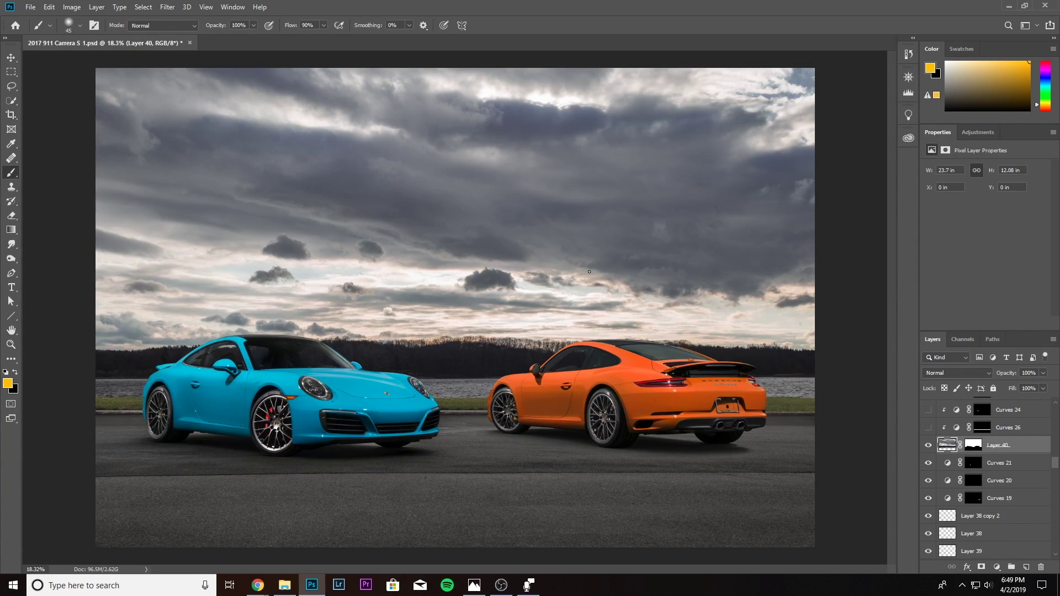
{"action": "scroll", "coordinate": [987, 524], "scroll_direction": "up", "scroll_amount": 3}
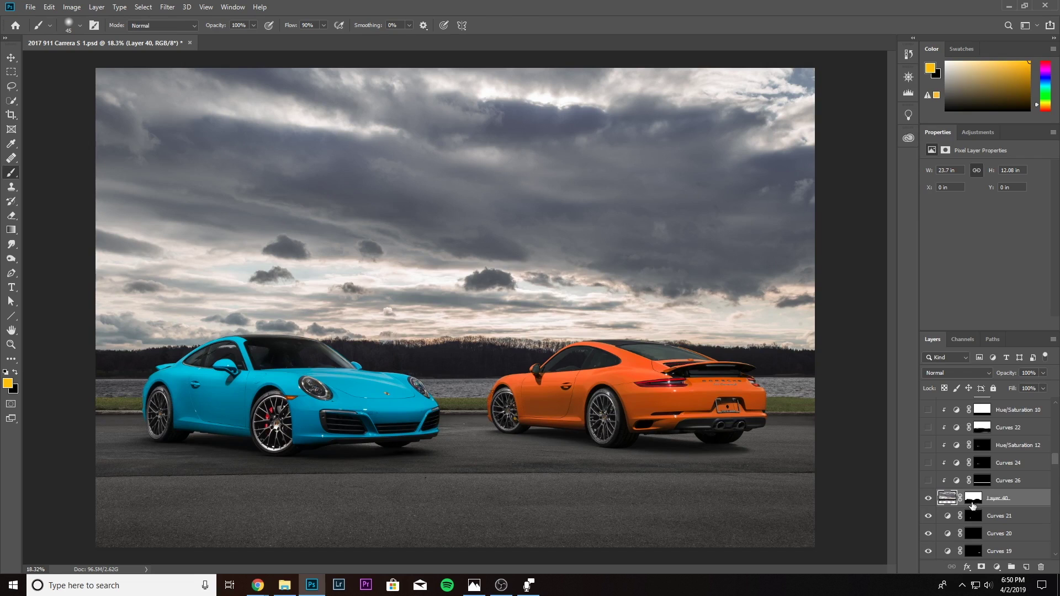
{"action": "left_click", "coordinate": [928, 499]}
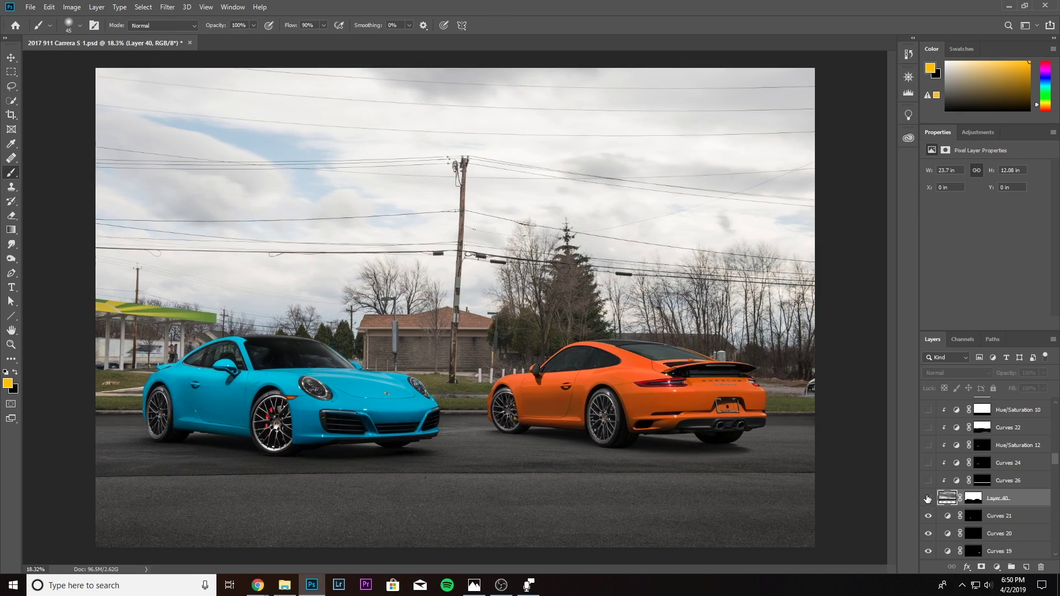
{"action": "left_click", "coordinate": [929, 498]}
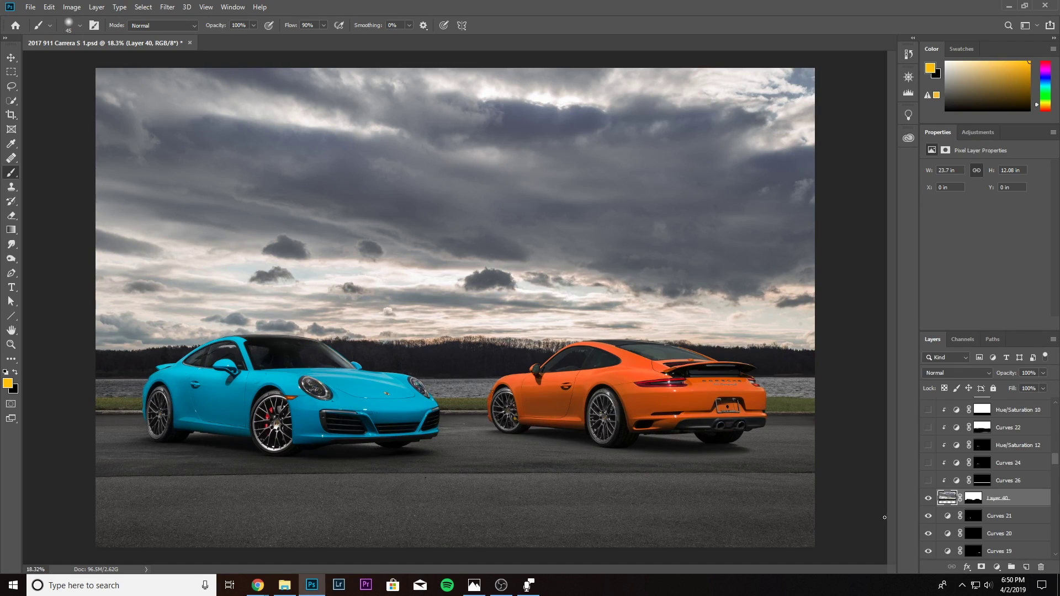
Hide the layers from Layer 40 down to Layer 37 to view the original background.
{"action": "scroll", "coordinate": [980, 529], "scroll_direction": "down", "scroll_amount": 1}
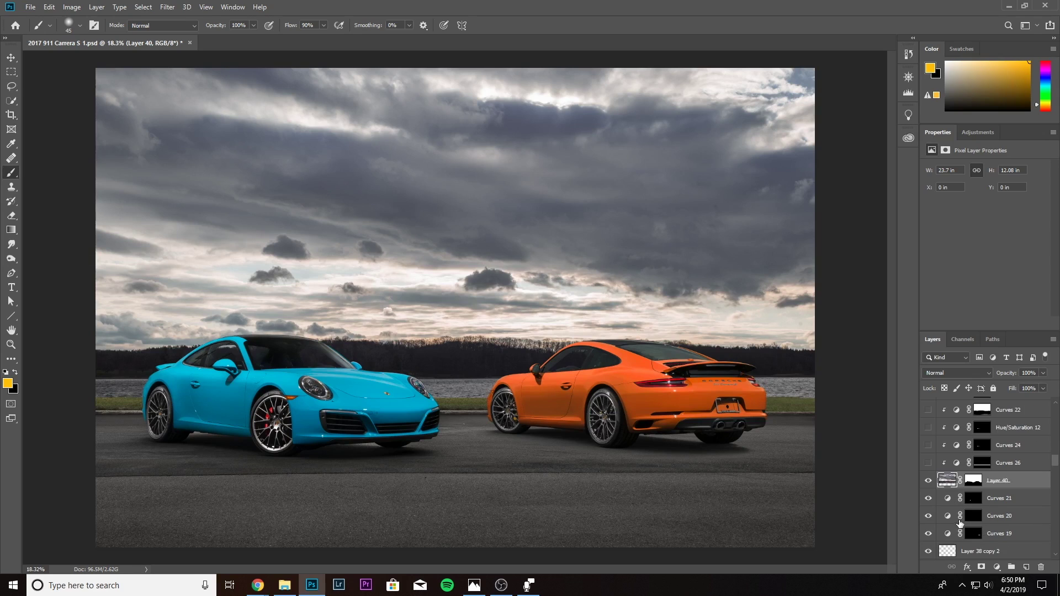
{"action": "scroll", "coordinate": [959, 514], "scroll_direction": "down", "scroll_amount": 2}
{"action": "left_click_drag", "start_coordinate": [929, 445], "coordinate": [930, 552]}
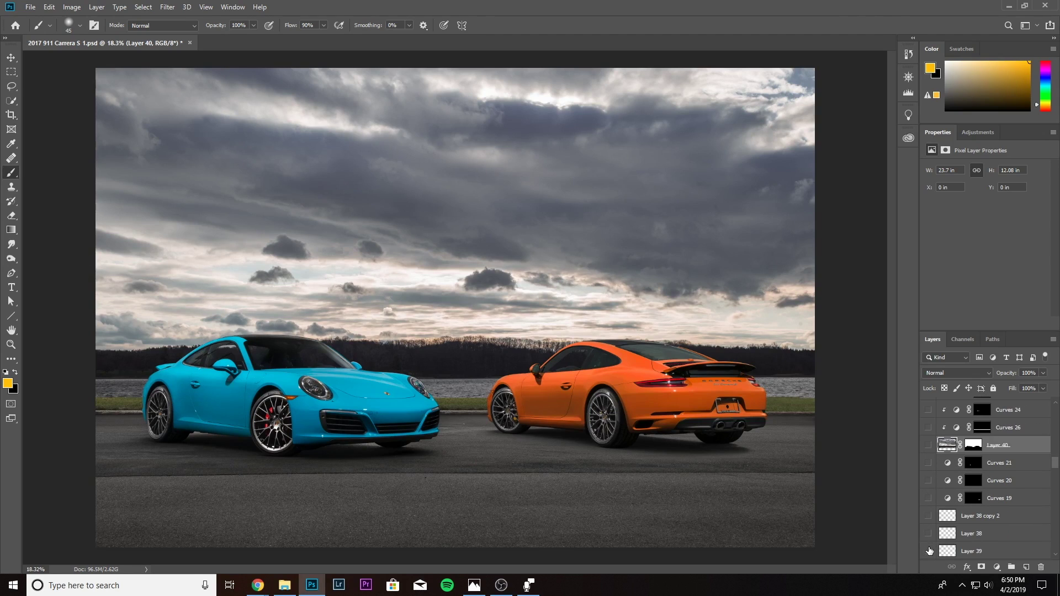
{"action": "scroll", "coordinate": [933, 535], "scroll_direction": "down", "scroll_amount": 3}
{"action": "left_click_drag", "start_coordinate": [930, 477], "coordinate": [930, 436]}
Compare the scene with Layer 37 off and on, and restore the hidden layers up through Layer 40.
{"action": "left_click", "coordinate": [928, 445]}
{"action": "left_click", "coordinate": [929, 446]}
{"action": "left_click", "coordinate": [929, 446]}
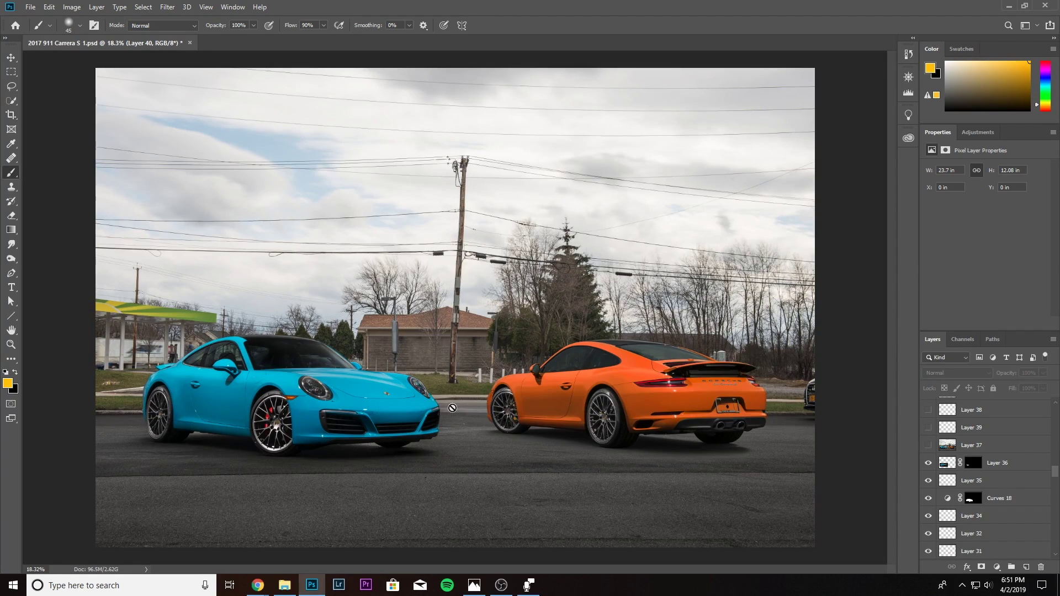
{"action": "left_click", "coordinate": [929, 445]}
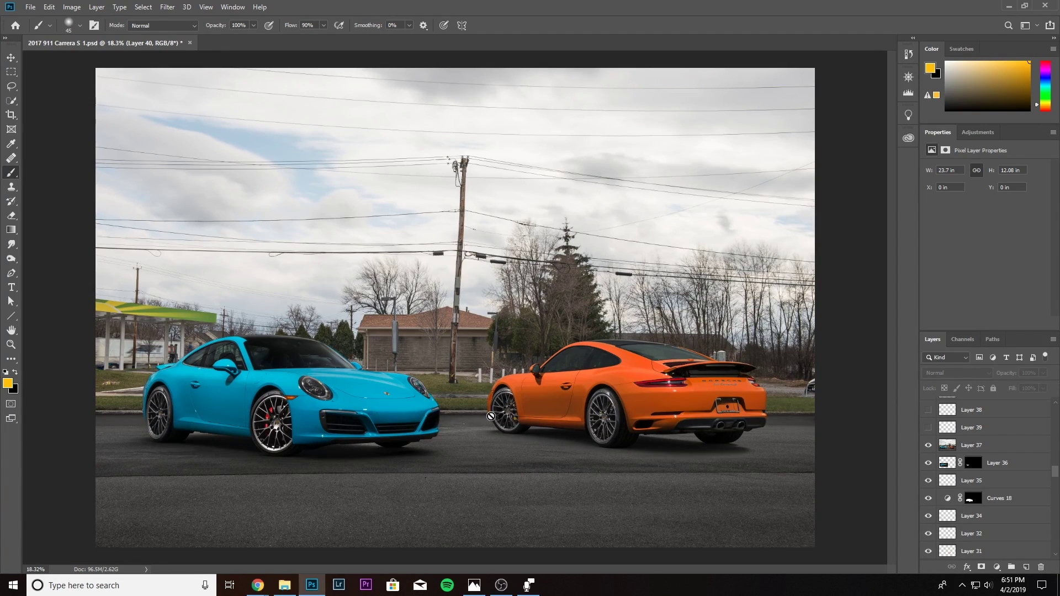
{"action": "scroll", "coordinate": [983, 514], "scroll_direction": "up", "scroll_amount": 3}
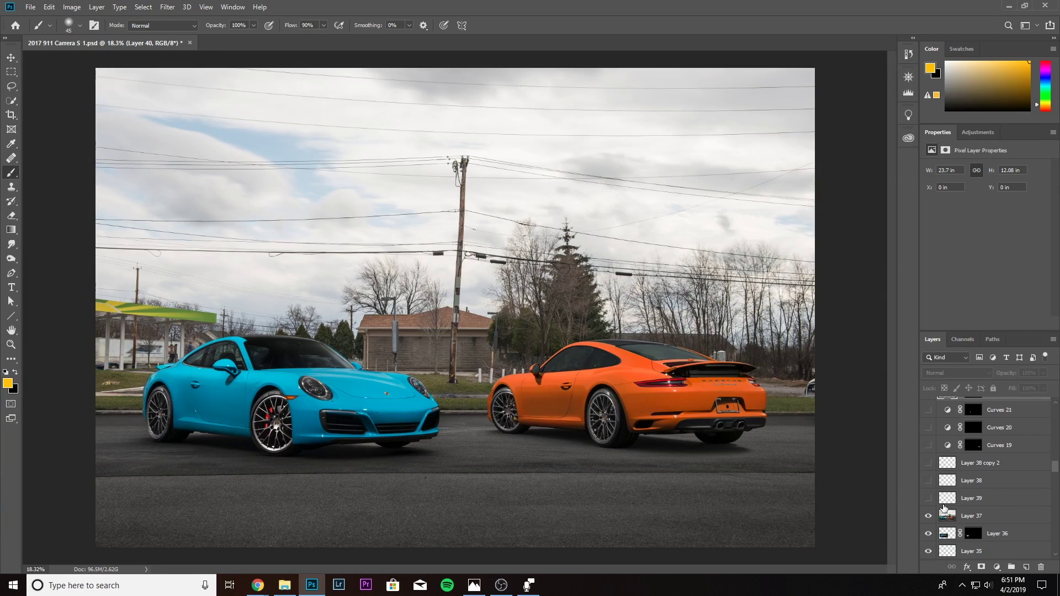
{"action": "left_click_drag", "start_coordinate": [928, 516], "coordinate": [929, 409]}
Select and show Curves 26 above Layer 40, comparing the image with the adjustment off and on.
{"action": "scroll", "coordinate": [987, 507], "scroll_direction": "up", "scroll_amount": 3}
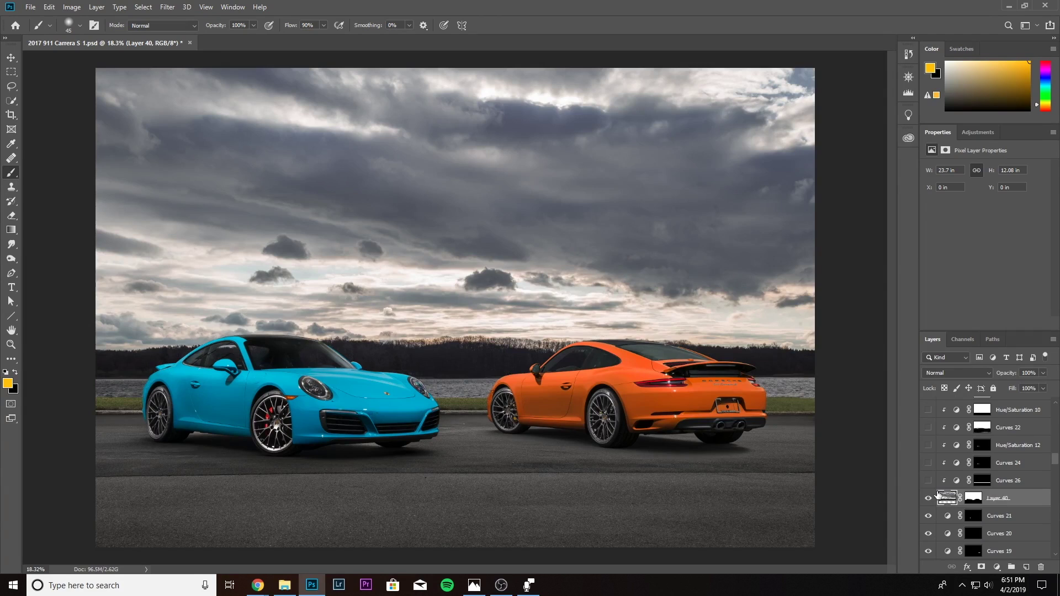
{"action": "scroll", "coordinate": [1002, 514], "scroll_direction": "up", "scroll_amount": 1}
{"action": "left_click", "coordinate": [1015, 501]}
{"action": "left_click", "coordinate": [928, 499]}
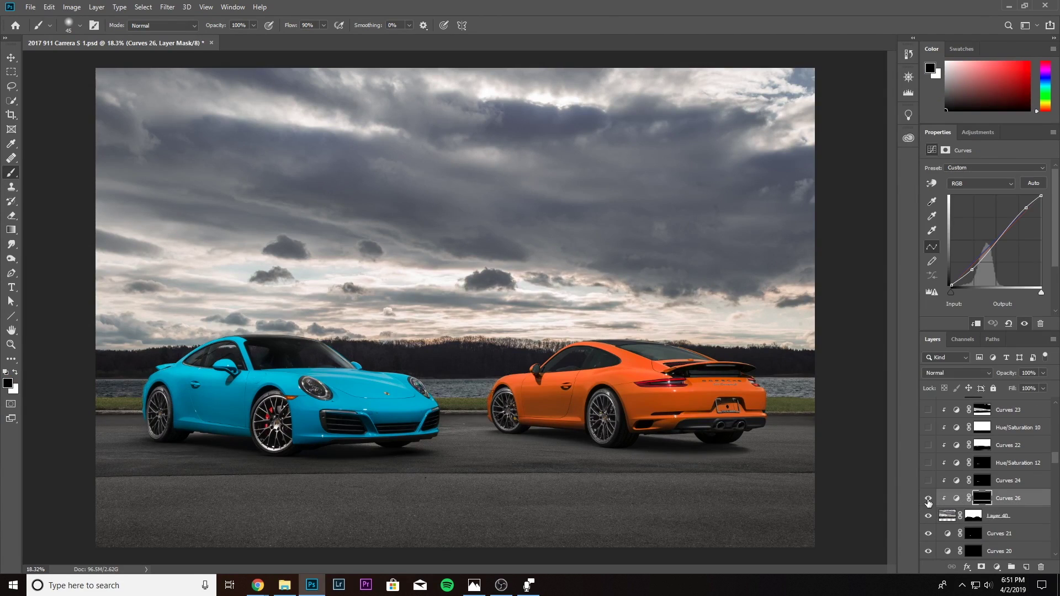
{"action": "left_click", "coordinate": [929, 499]}
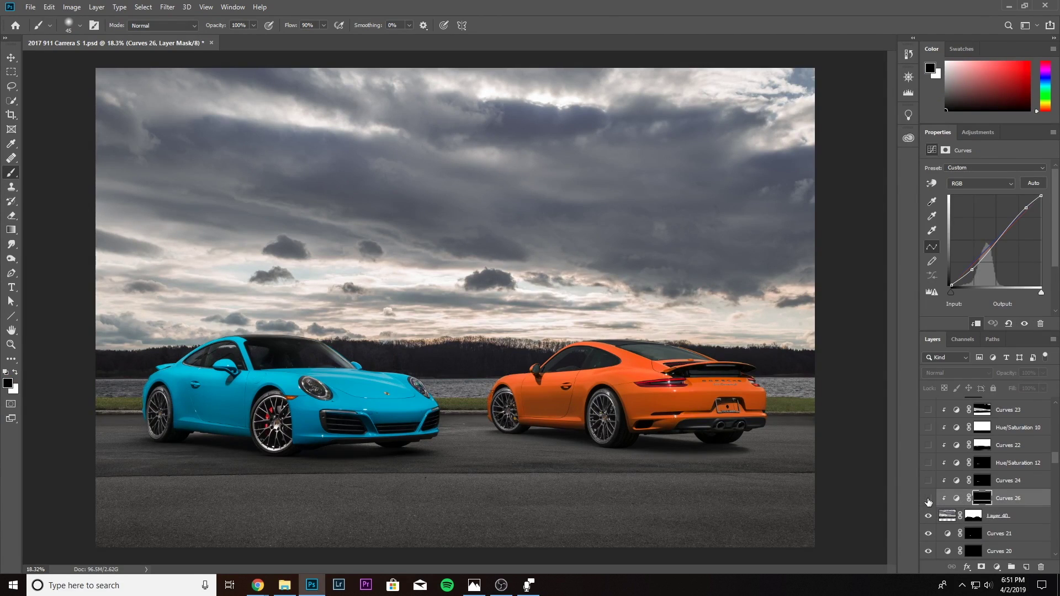
{"action": "left_click", "coordinate": [928, 499]}
{"action": "scroll", "coordinate": [1045, 515], "scroll_direction": "up", "scroll_amount": 1}
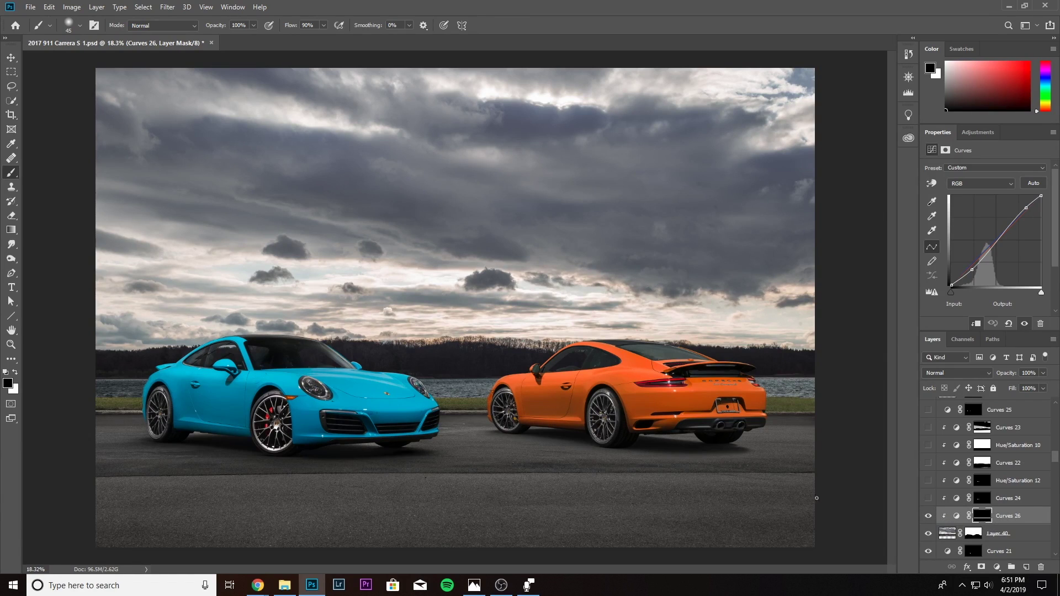
Load the orange car's and the blue car's outlines as selections from the lower layers' masks, and clear the selection.
{"action": "scroll", "coordinate": [998, 525], "scroll_direction": "down", "scroll_amount": 10}
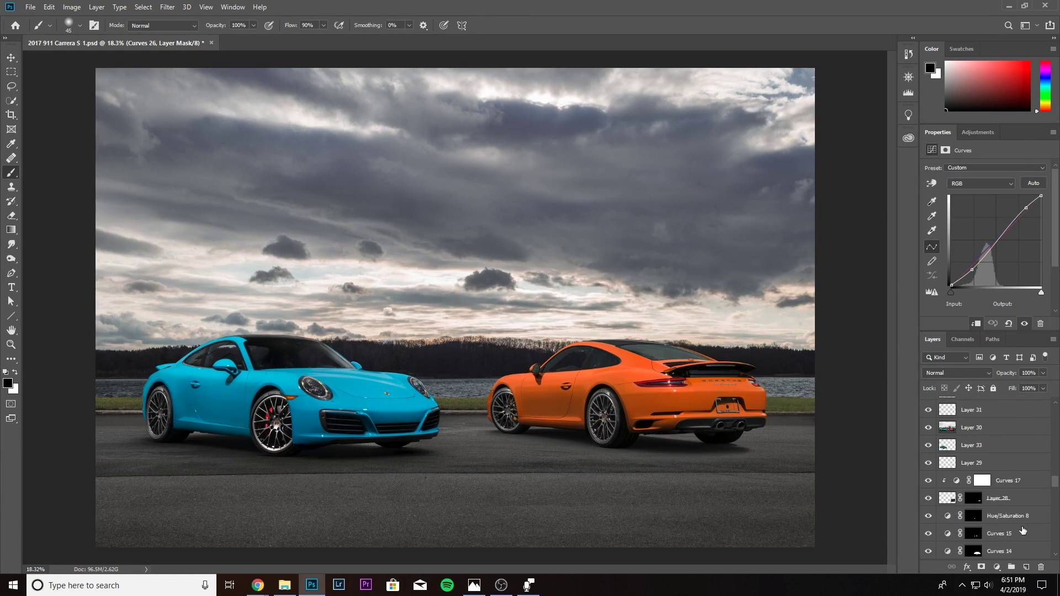
{"action": "scroll", "coordinate": [994, 508], "scroll_direction": "down", "scroll_amount": 5}
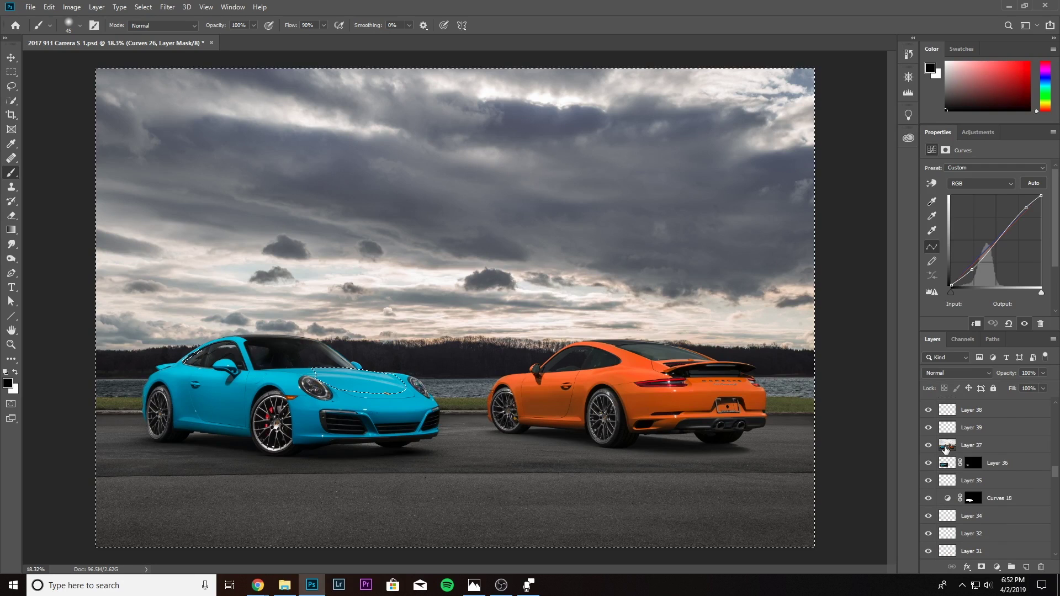
{"action": "scroll", "coordinate": [988, 483], "scroll_direction": "down", "scroll_amount": 3}
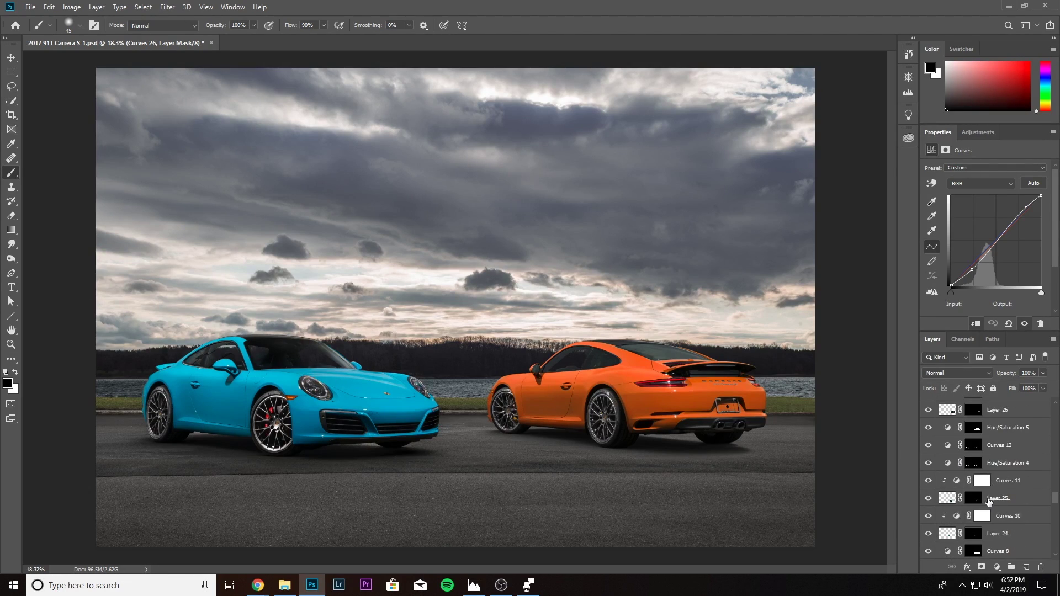
{"action": "left_click", "coordinate": [978, 442], "text": "ctrl"}
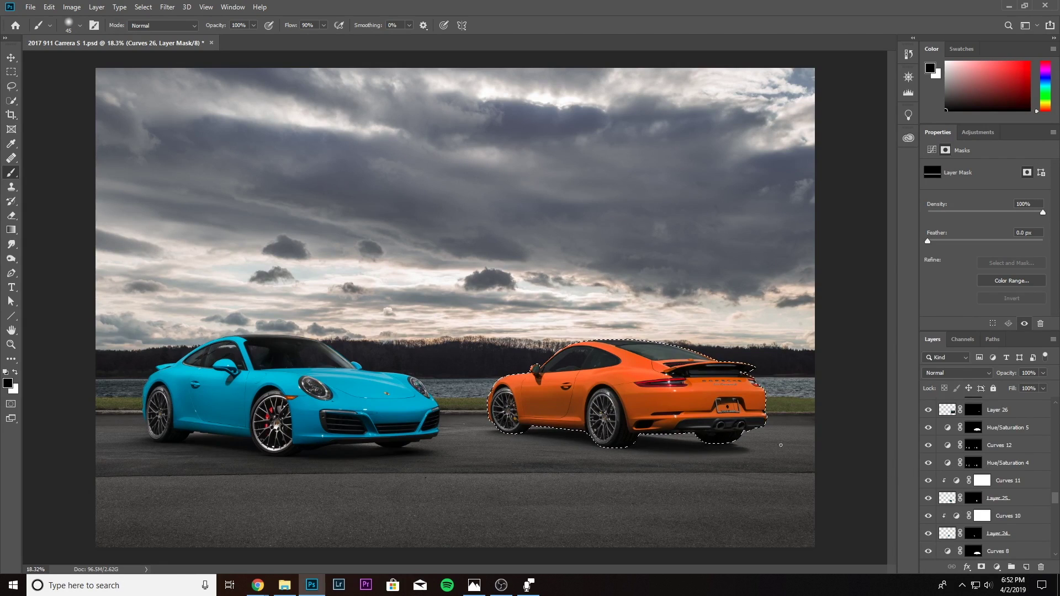
{"action": "scroll", "coordinate": [989, 529], "scroll_direction": "down", "scroll_amount": 10}
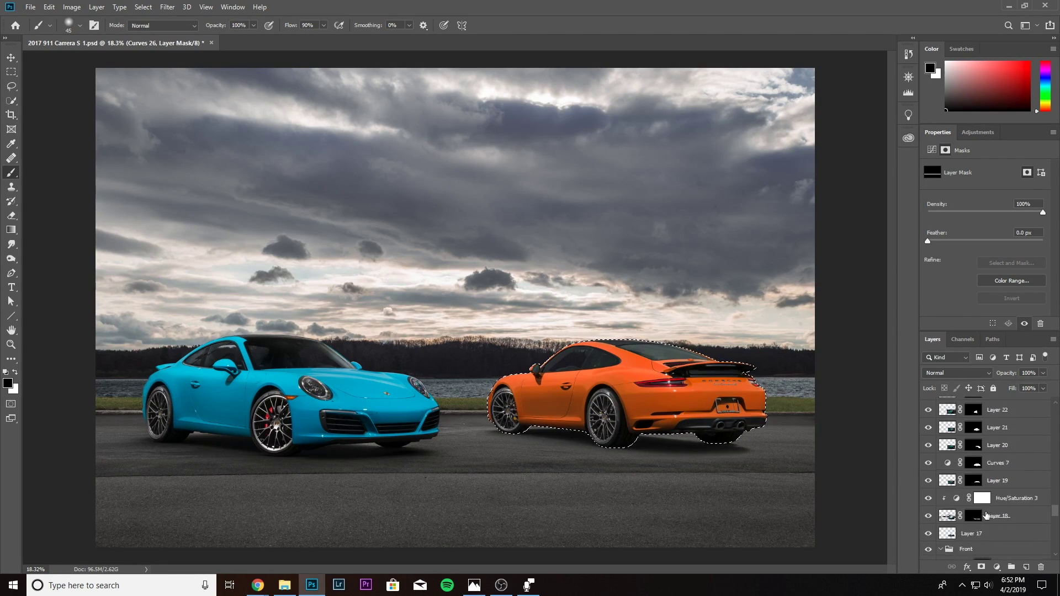
{"action": "left_click", "coordinate": [948, 534], "text": "ctrl"}
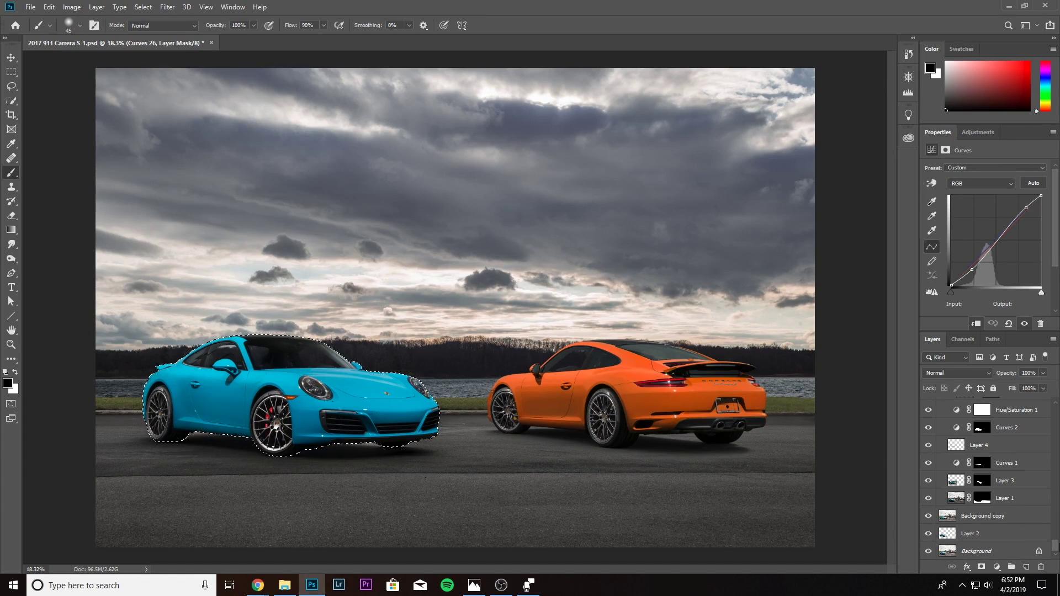
{"action": "left_click_drag", "start_coordinate": [1055, 549], "coordinate": [1053, 460]}
{"action": "key", "text": "ctrl+d"}
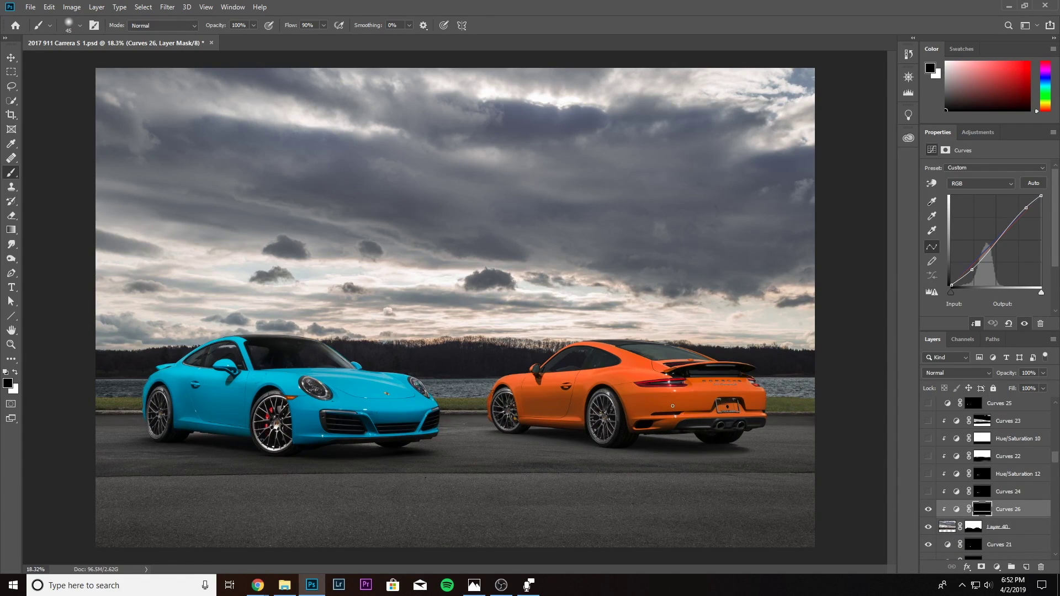
Show Curves 24 above Curves 26, and examine the side windows of the orange and blue cars up close.
{"action": "left_click", "coordinate": [929, 493]}
{"action": "left_click", "coordinate": [929, 475]}
{"action": "left_click", "coordinate": [929, 492]}
{"action": "scroll", "coordinate": [577, 356], "scroll_direction": "up", "scroll_amount": 8}
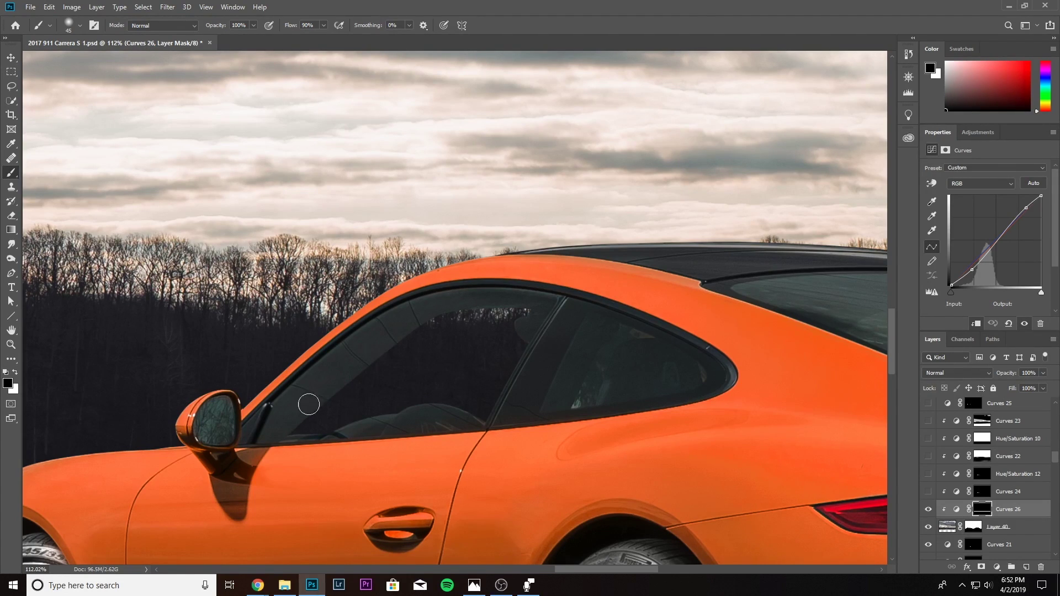
{"action": "left_click_drag", "start_coordinate": [663, 405], "coordinate": [315, 393]}
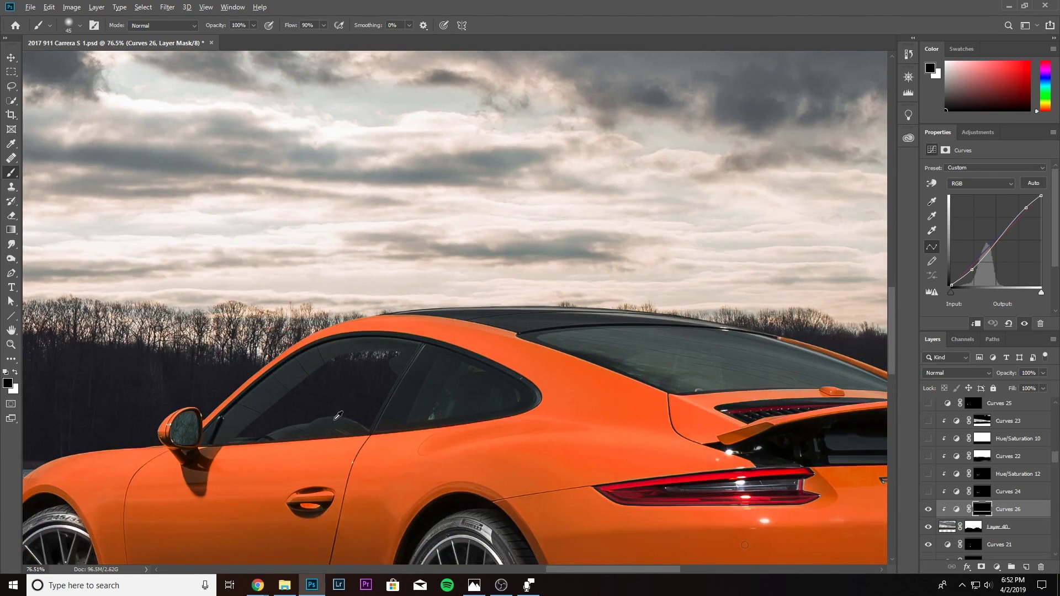
{"action": "scroll", "coordinate": [334, 419], "scroll_direction": "down", "scroll_amount": 15}
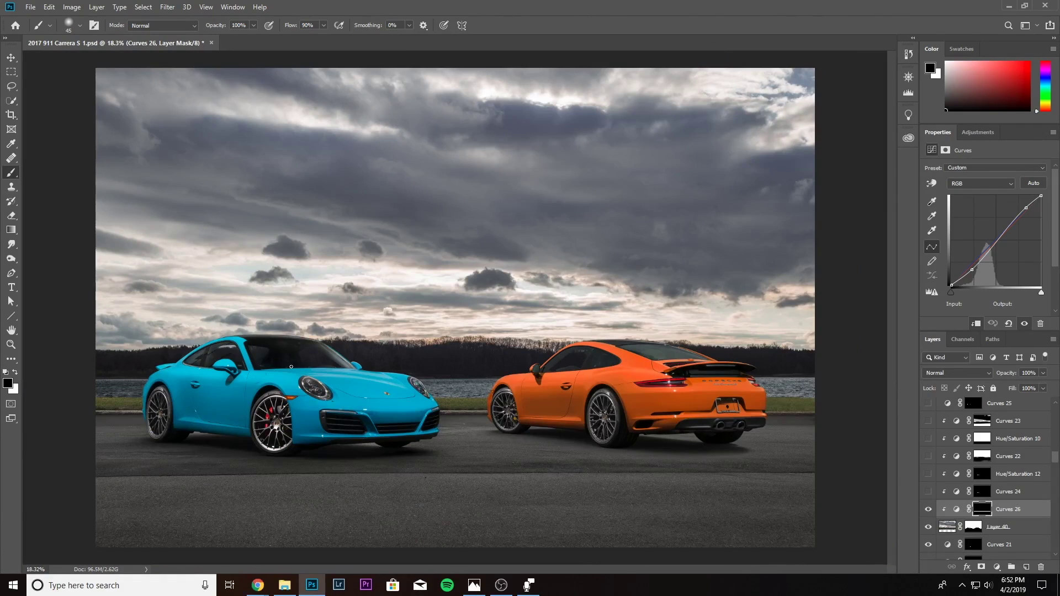
{"action": "scroll", "coordinate": [193, 353], "scroll_direction": "up", "scroll_amount": 10}
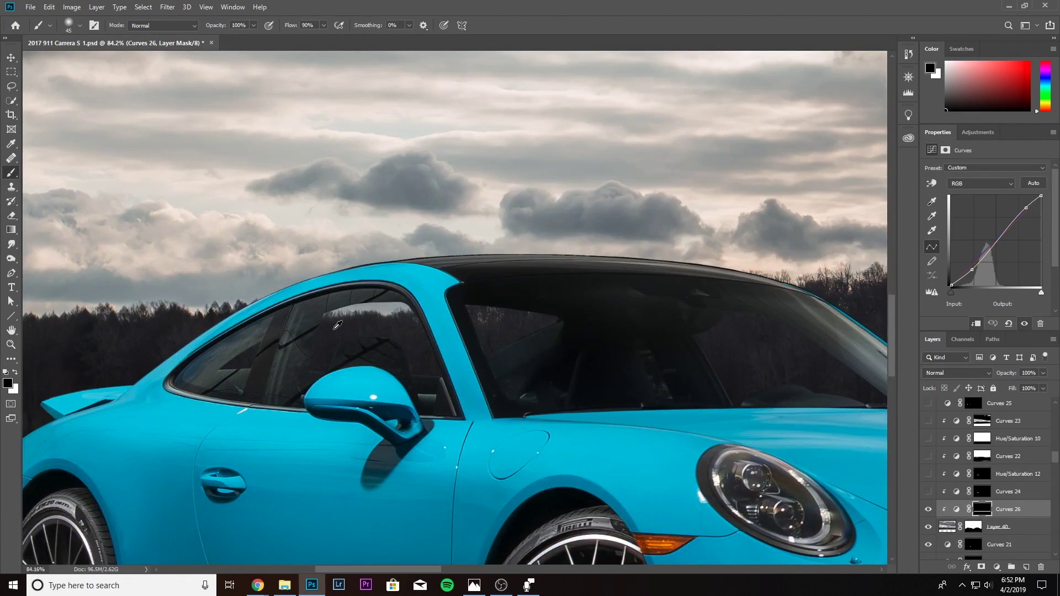
{"action": "scroll", "coordinate": [337, 330], "scroll_direction": "down", "scroll_amount": 6}
{"action": "scroll", "coordinate": [337, 331], "scroll_direction": "down", "scroll_amount": 7}
{"action": "scroll", "coordinate": [597, 372], "scroll_direction": "up", "scroll_amount": 2}
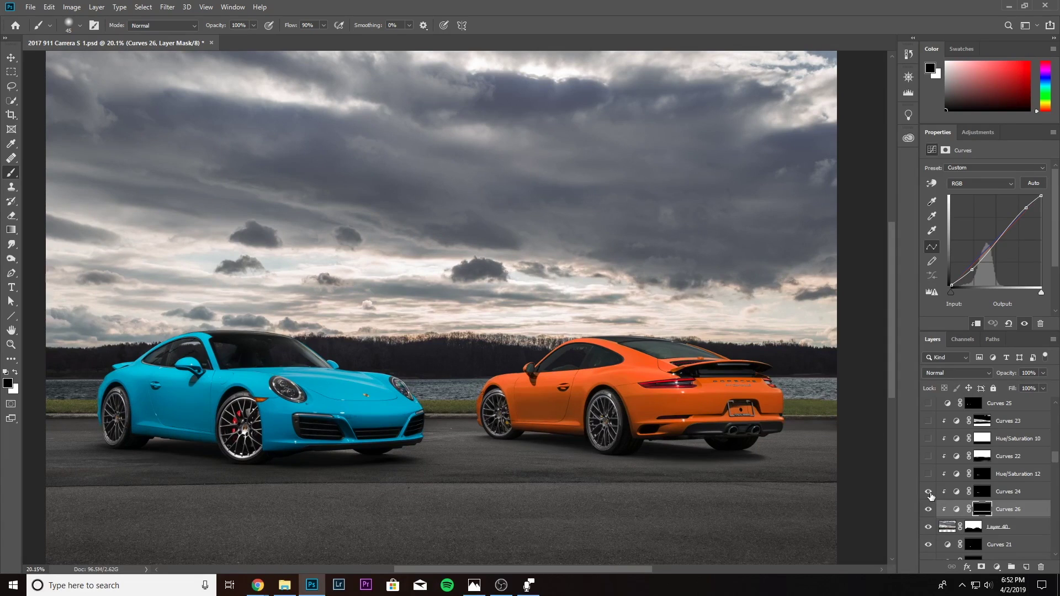
Show Hue/Saturation 12 and Curves 22, comparing the sky with Curves 22 off and on.
{"action": "left_click", "coordinate": [927, 457]}
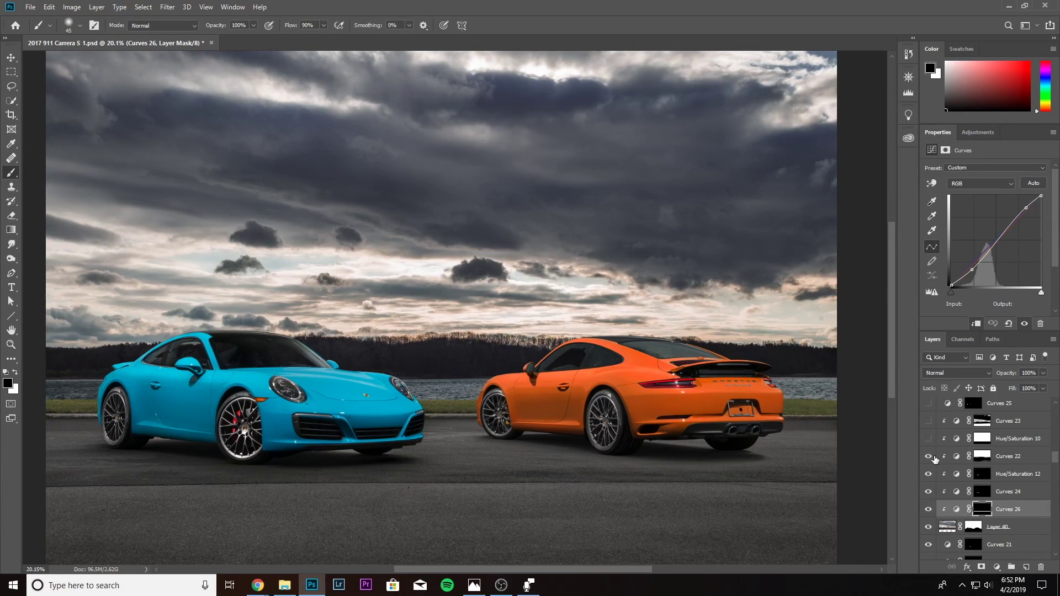
{"action": "scroll", "coordinate": [941, 467], "scroll_direction": "up", "scroll_amount": 1}
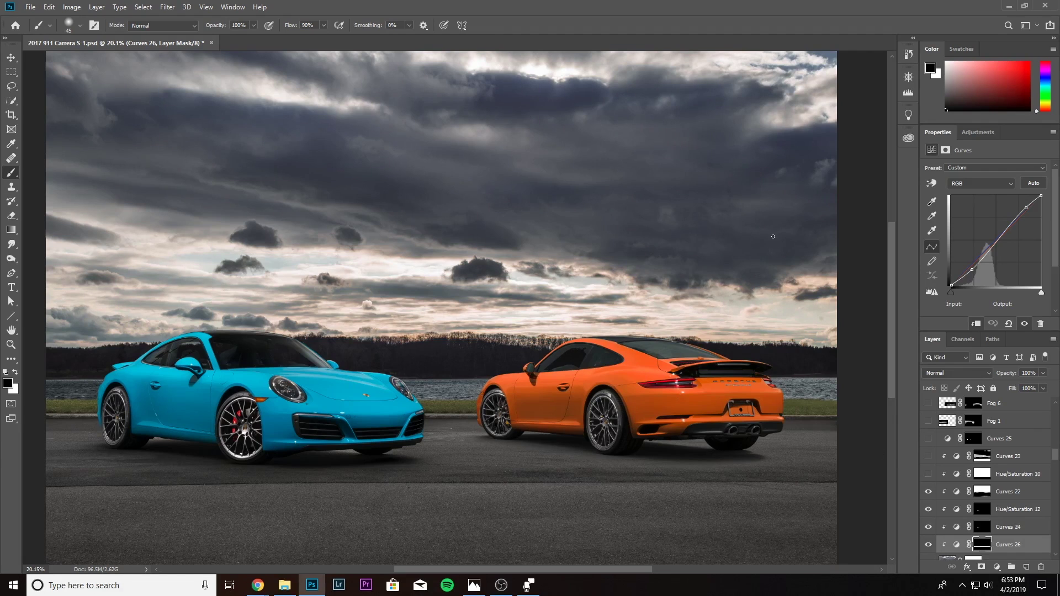
{"action": "scroll", "coordinate": [771, 239], "scroll_direction": "up", "scroll_amount": 5}
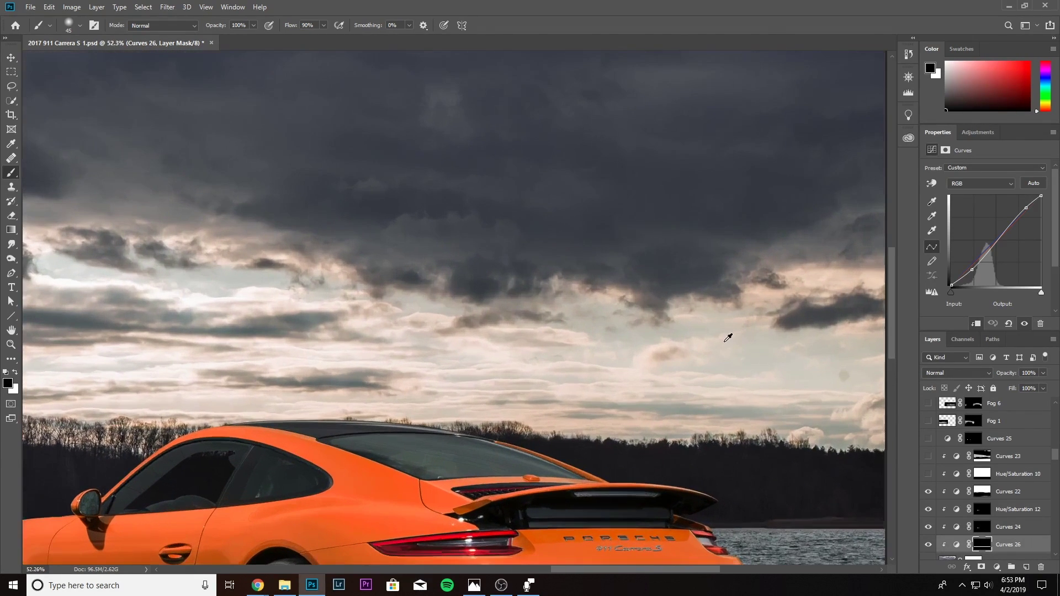
{"action": "left_click", "coordinate": [928, 493]}
{"action": "left_click", "coordinate": [928, 492]}
Show Hue/Saturation 10 above Curves 22, comparing the sky colour with the adjustment off and on.
{"action": "scroll", "coordinate": [564, 359], "scroll_direction": "down", "scroll_amount": 6}
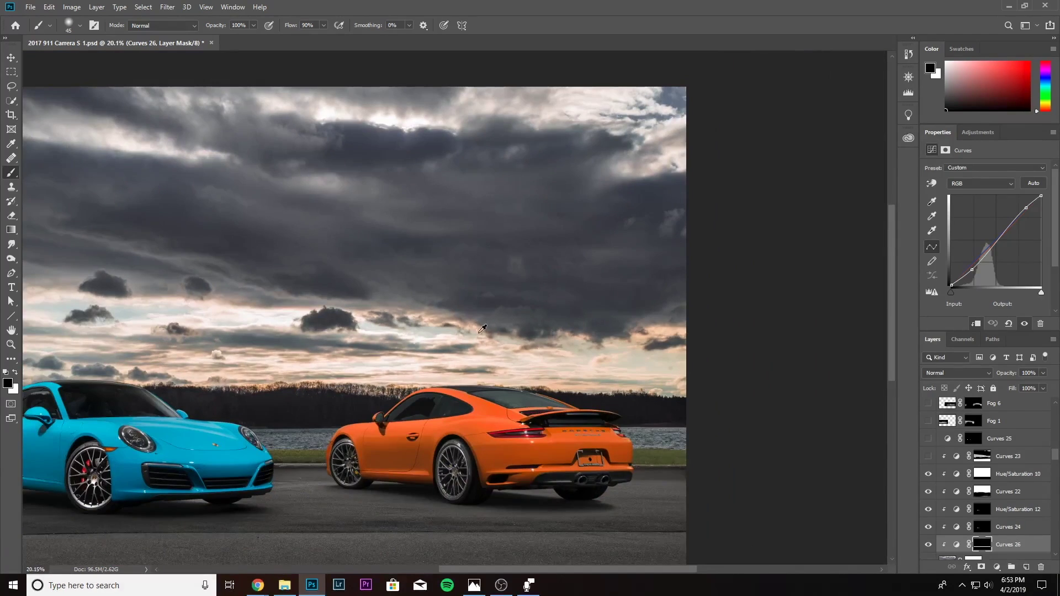
{"action": "scroll", "coordinate": [417, 313], "scroll_direction": "up", "scroll_amount": 1}
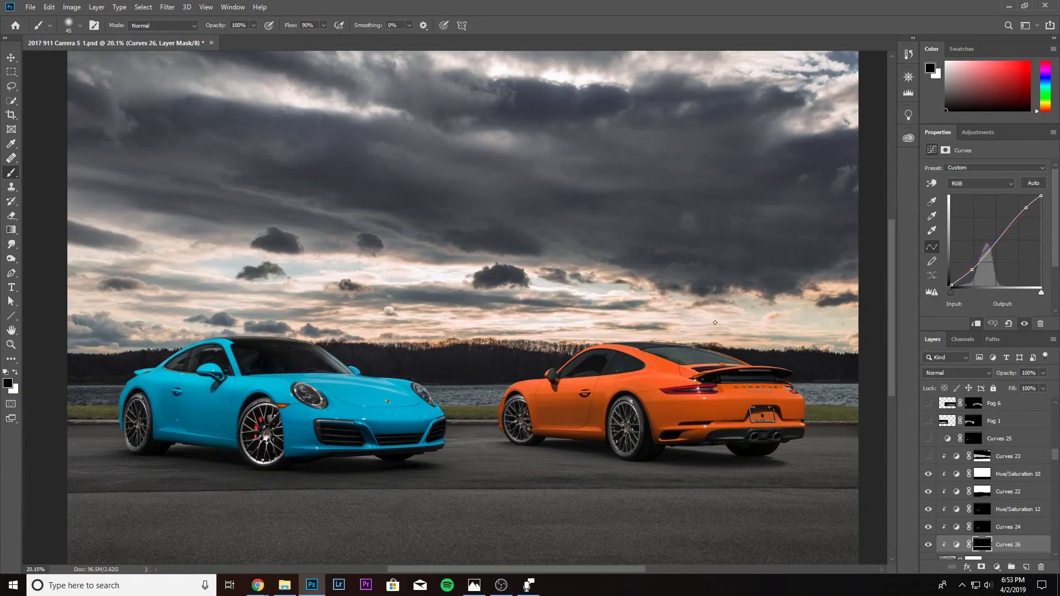
{"action": "left_click", "coordinate": [929, 474]}
{"action": "left_click", "coordinate": [930, 475]}
Show Curves 23 above Hue/Saturation 10, comparing the scene with the adjustment off and on.
{"action": "left_click", "coordinate": [928, 458]}
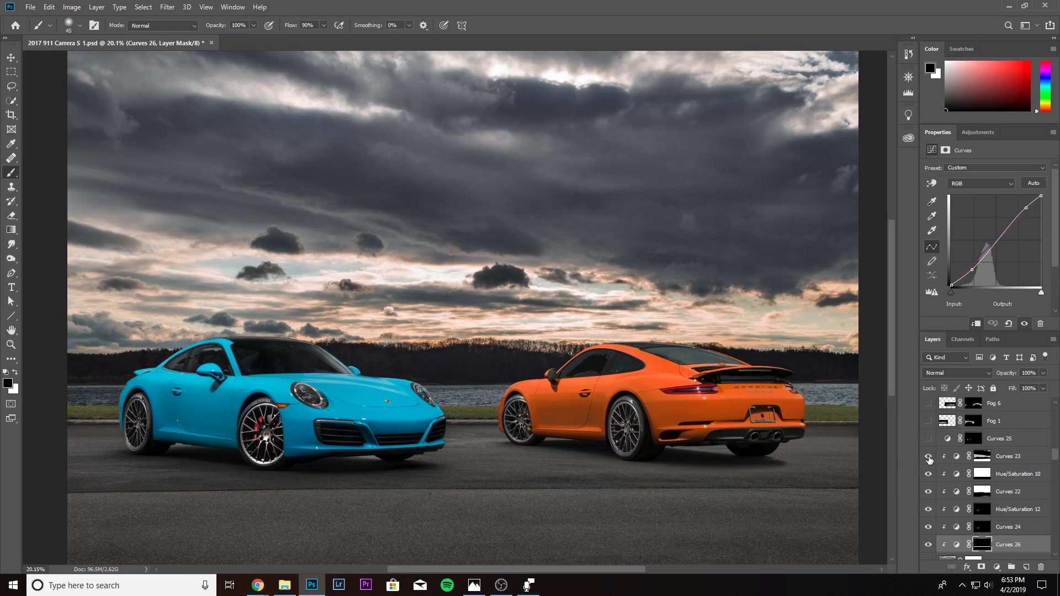
{"action": "left_click", "coordinate": [930, 458]}
{"action": "left_click", "coordinate": [930, 458]}
{"action": "left_click_drag", "start_coordinate": [1025, 204], "coordinate": [1026, 207]}
Enlarge the brush to size 900 and select the Curves 23 adjustment layer.
{"action": "key", "text": "]"}
{"action": "key", "text": "]"}
{"action": "key", "text": "]"}
{"action": "key", "text": "]"}
{"action": "key", "text": "]"}
{"action": "key", "text": "]"}
{"action": "key", "text": "]"}
{"action": "key", "text": "]"}
{"action": "key", "text": "]"}
{"action": "key", "text": "]"}
{"action": "key", "text": "]"}
{"action": "key", "text": "]"}
{"action": "key", "text": "]"}
{"action": "left_click", "coordinate": [1010, 460]}
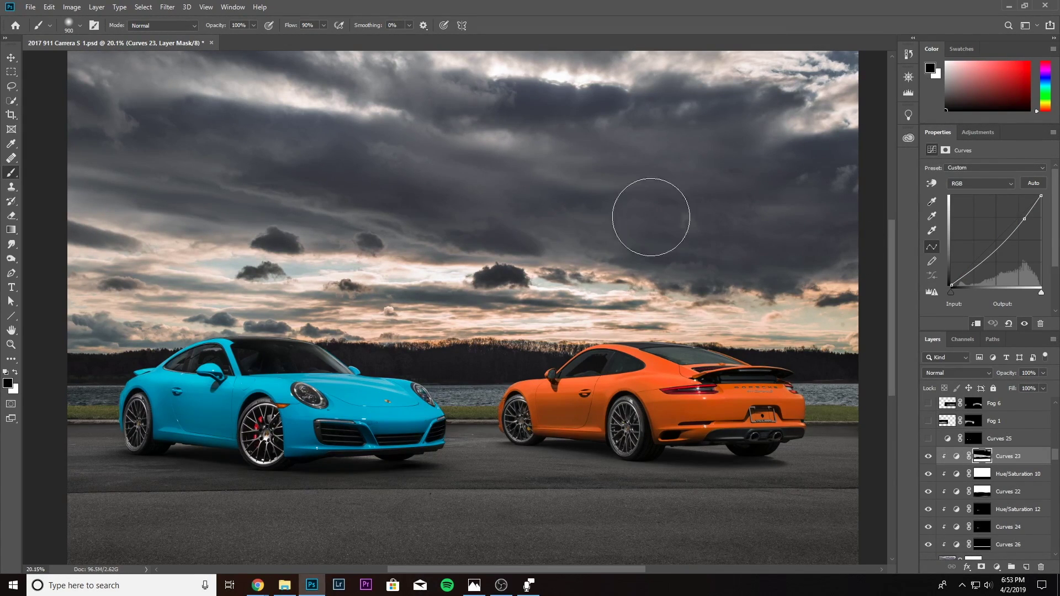
Show Curves 25 above Curves 23, comparing the blue car up close with the adjustment off and on.
{"action": "scroll", "coordinate": [930, 459], "scroll_direction": "up", "scroll_amount": 1}
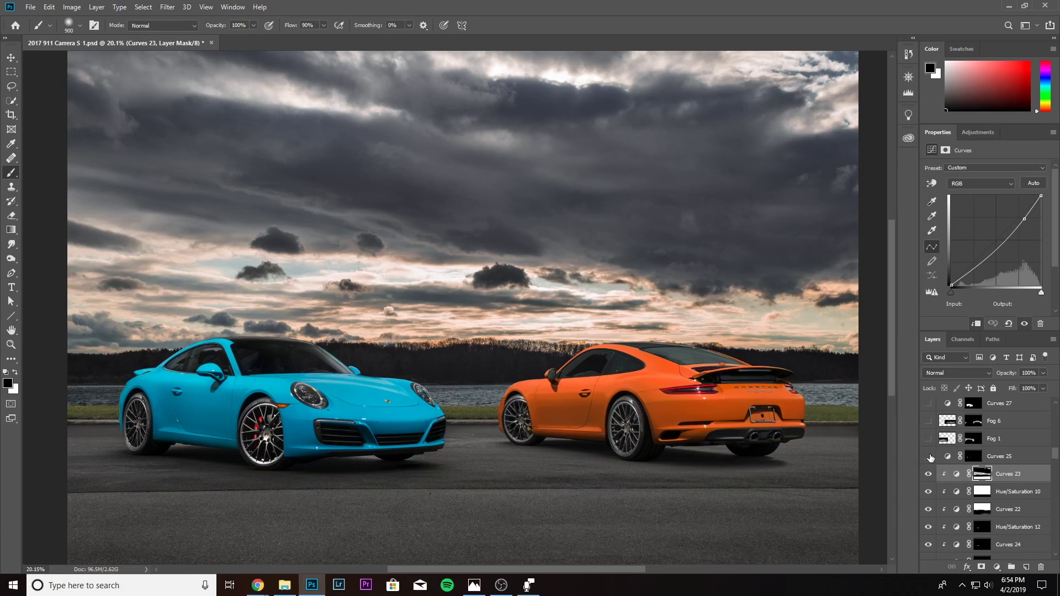
{"action": "left_click", "coordinate": [930, 457]}
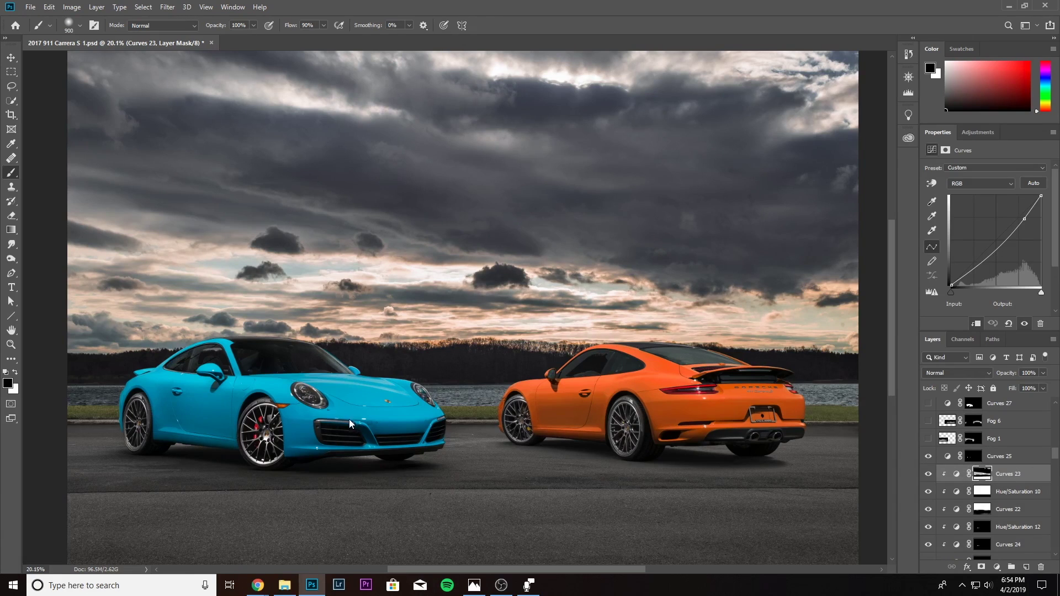
{"action": "scroll", "coordinate": [173, 366], "scroll_direction": "up", "scroll_amount": 3}
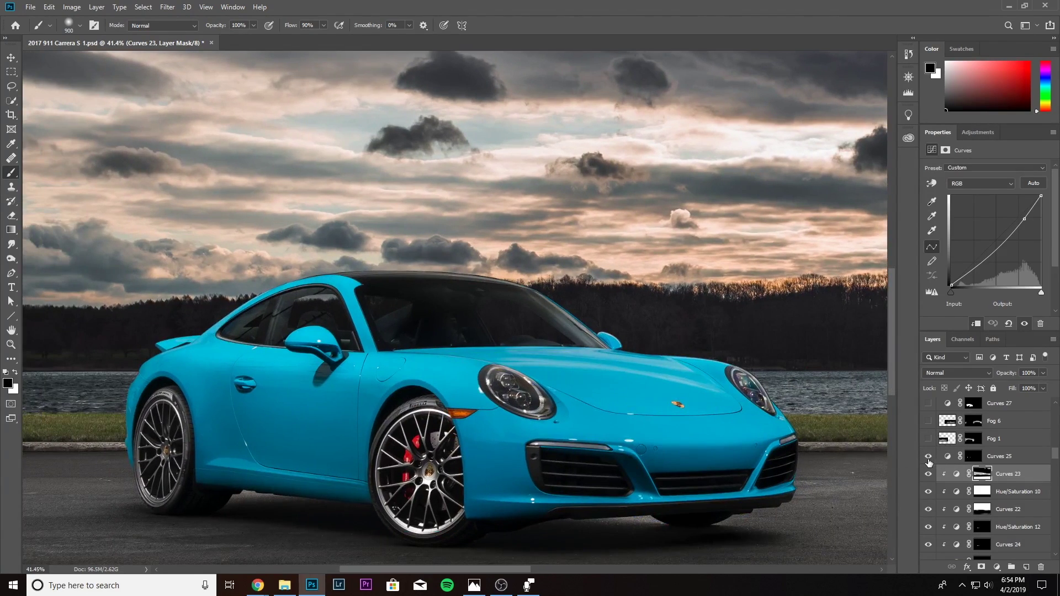
{"action": "left_click", "coordinate": [929, 457]}
{"action": "left_click", "coordinate": [928, 458]}
{"action": "left_click", "coordinate": [928, 458]}
{"action": "left_click", "coordinate": [928, 458]}
{"action": "scroll", "coordinate": [647, 406], "scroll_direction": "down", "scroll_amount": 4}
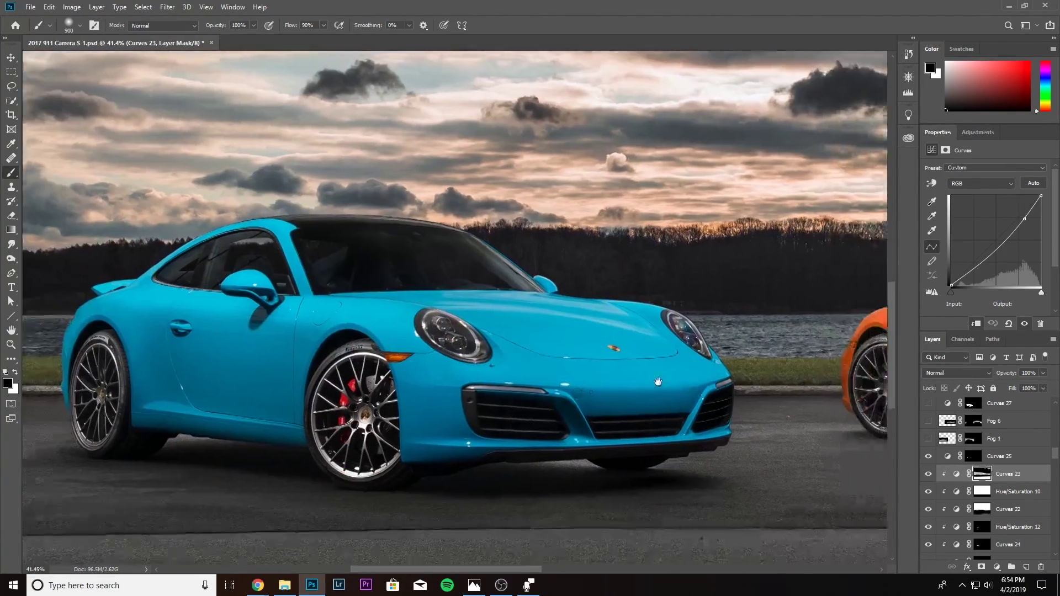
Reduce the brush to size 175 and examine the blue and orange cars against the new background.
{"action": "key", "text": "bracketleft"}
{"action": "key", "text": "bracketleft"}
{"action": "key", "text": "bracketleft"}
{"action": "key", "text": "bracketleft"}
{"action": "key", "text": "bracketleft"}
{"action": "key", "text": "bracketleft"}
{"action": "key", "text": "bracketleft"}
{"action": "key", "text": "bracketleft"}
{"action": "key", "text": "bracketleft"}
{"action": "key", "text": "bracketleft"}
{"action": "key", "text": "bracketleft"}
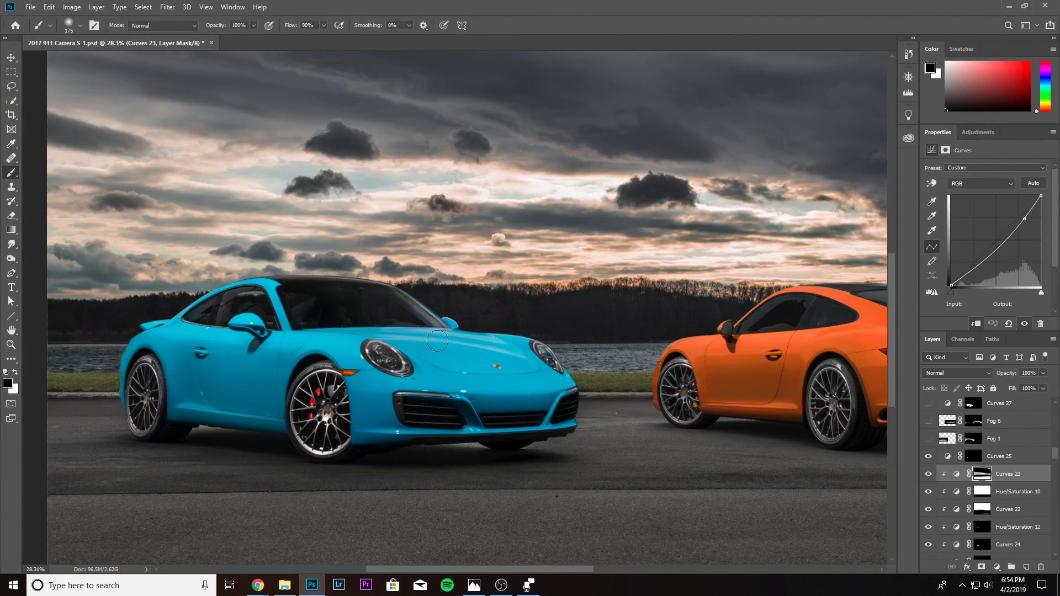
{"action": "left_click_drag", "start_coordinate": [765, 336], "coordinate": [552, 326]}
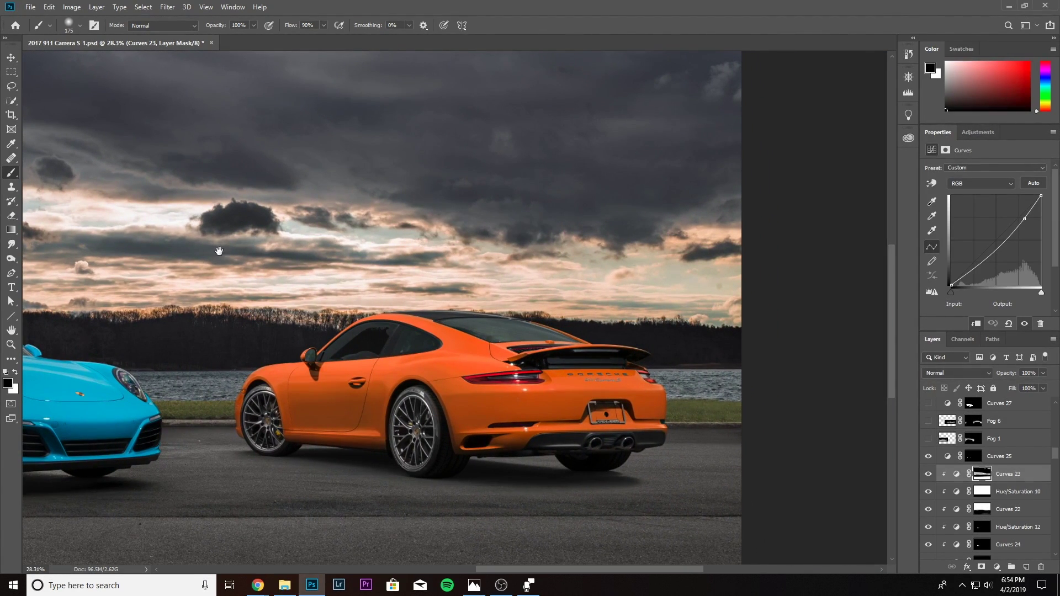
{"action": "left_click_drag", "start_coordinate": [219, 252], "coordinate": [454, 270]}
{"action": "scroll", "coordinate": [454, 271], "scroll_direction": "down", "scroll_amount": 3}
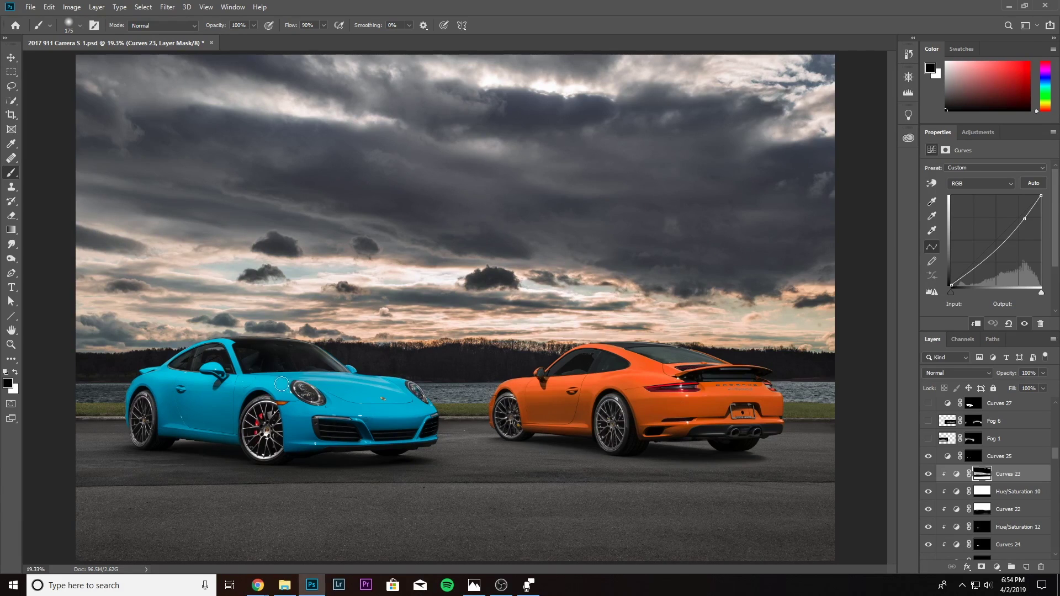
Select Curves 25 and show the Fog 1 and Fog 6 layers above it to add fog behind both cars.
{"action": "key", "text": "alt"}
{"action": "scroll", "coordinate": [979, 462], "scroll_direction": "up", "scroll_amount": 1}
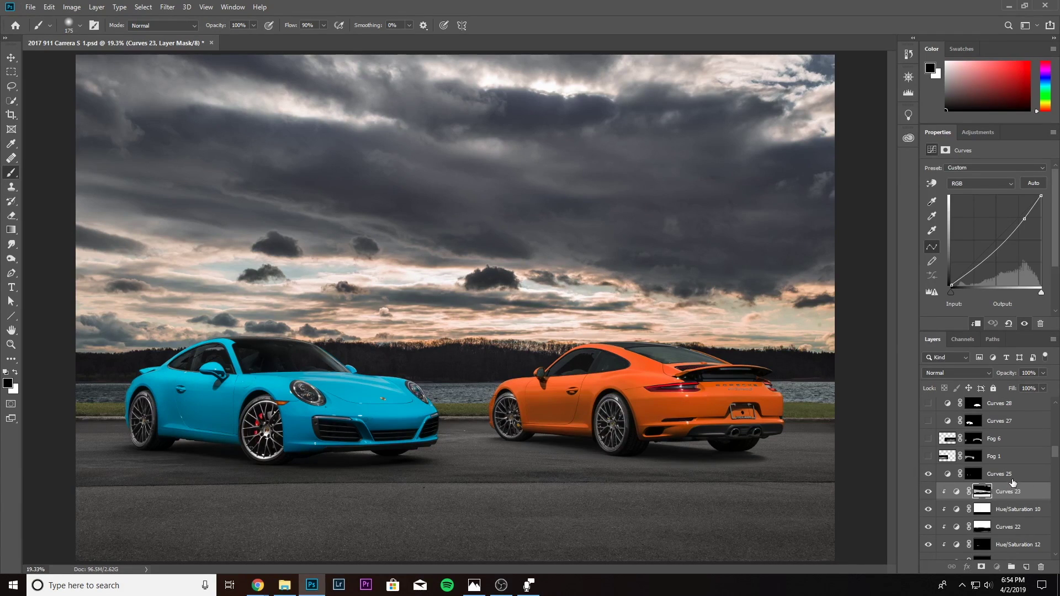
{"action": "left_click", "coordinate": [926, 475]}
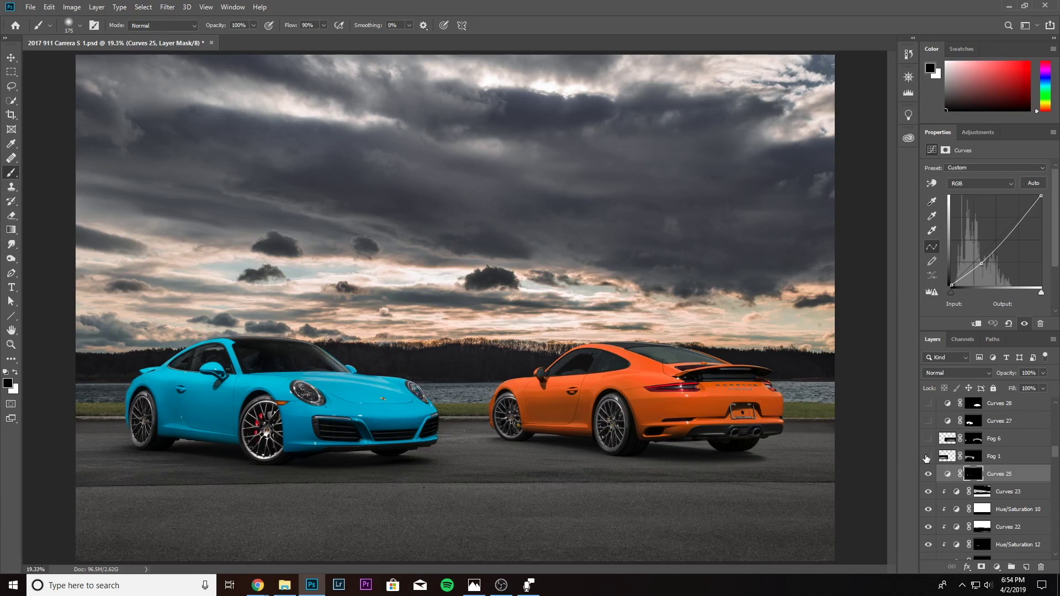
{"action": "scroll", "coordinate": [951, 462], "scroll_direction": "up", "scroll_amount": 2}
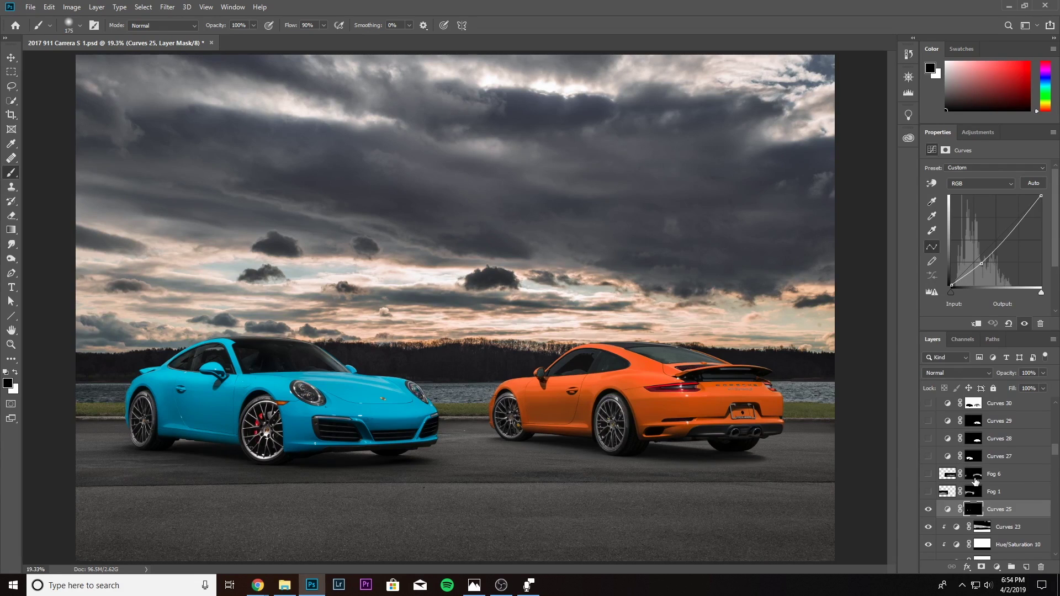
{"action": "left_click", "coordinate": [928, 492]}
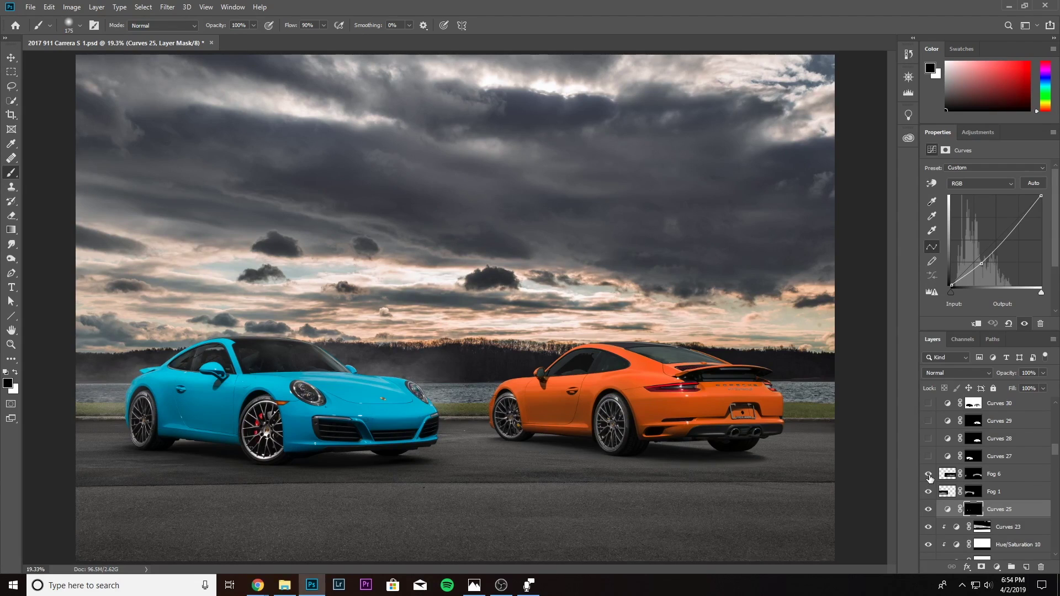
{"action": "left_click", "coordinate": [929, 474]}
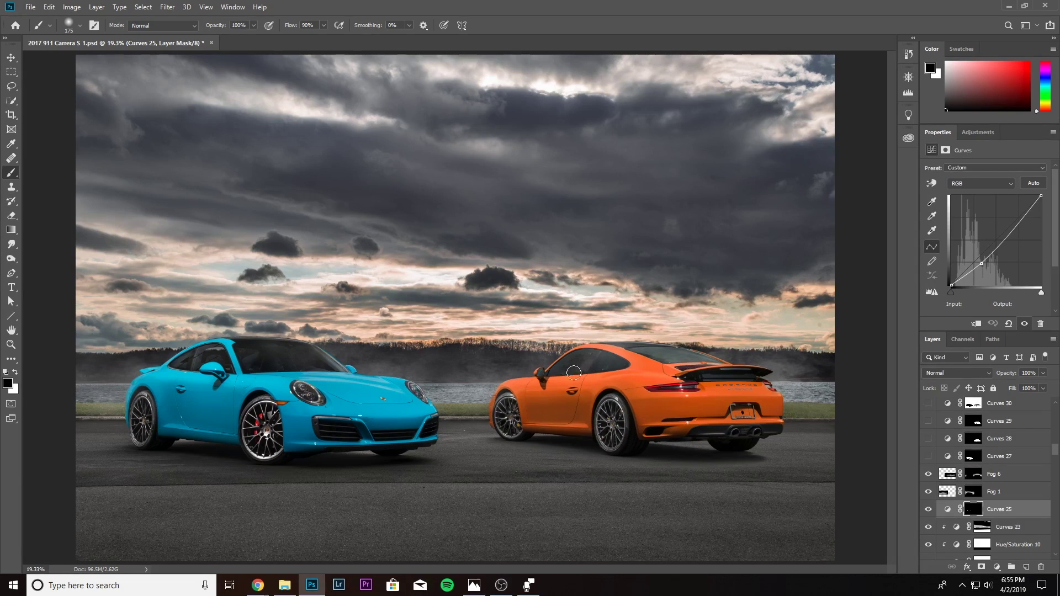
Examine the fog around the orange car and through its windows, comparing it with Fog 6 off and on.
{"action": "scroll", "coordinate": [529, 389], "scroll_direction": "up", "scroll_amount": 8}
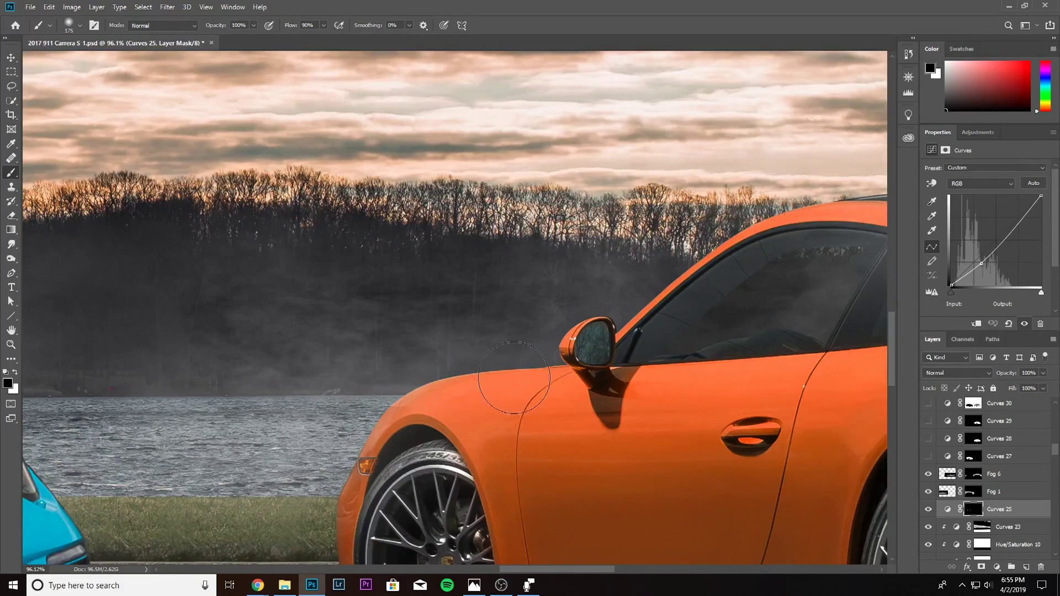
{"action": "scroll", "coordinate": [654, 285], "scroll_direction": "up", "scroll_amount": 1}
{"action": "left_click_drag", "start_coordinate": [720, 253], "coordinate": [389, 424]}
{"action": "left_click_drag", "start_coordinate": [754, 374], "coordinate": [359, 352]}
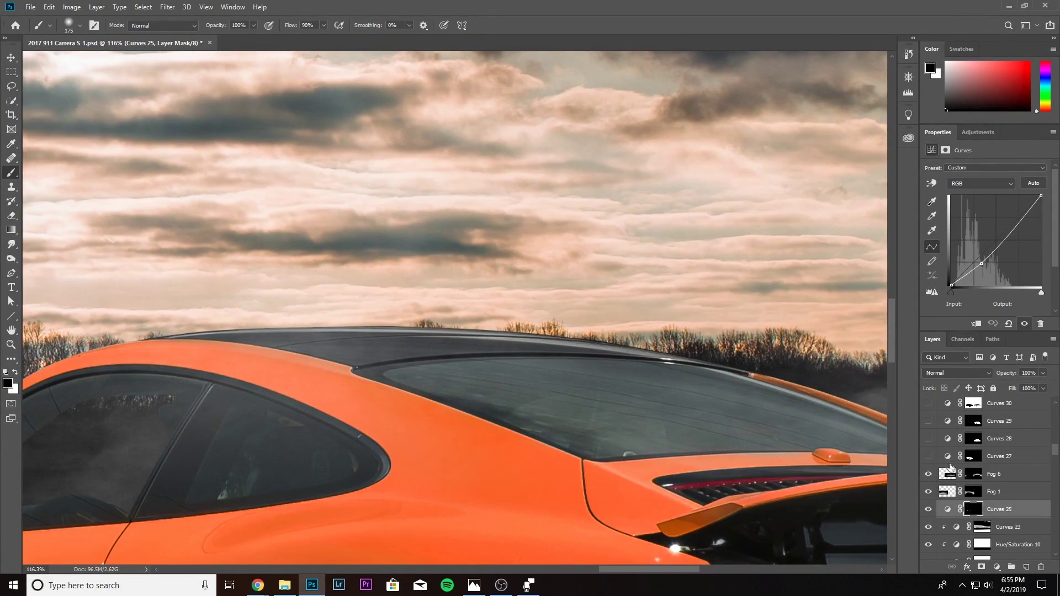
{"action": "left_click", "coordinate": [928, 475]}
{"action": "left_click", "coordinate": [928, 475]}
{"action": "left_click", "coordinate": [928, 475]}
{"action": "left_click", "coordinate": [928, 475]}
{"action": "scroll", "coordinate": [624, 445], "scroll_direction": "down", "scroll_amount": 10}
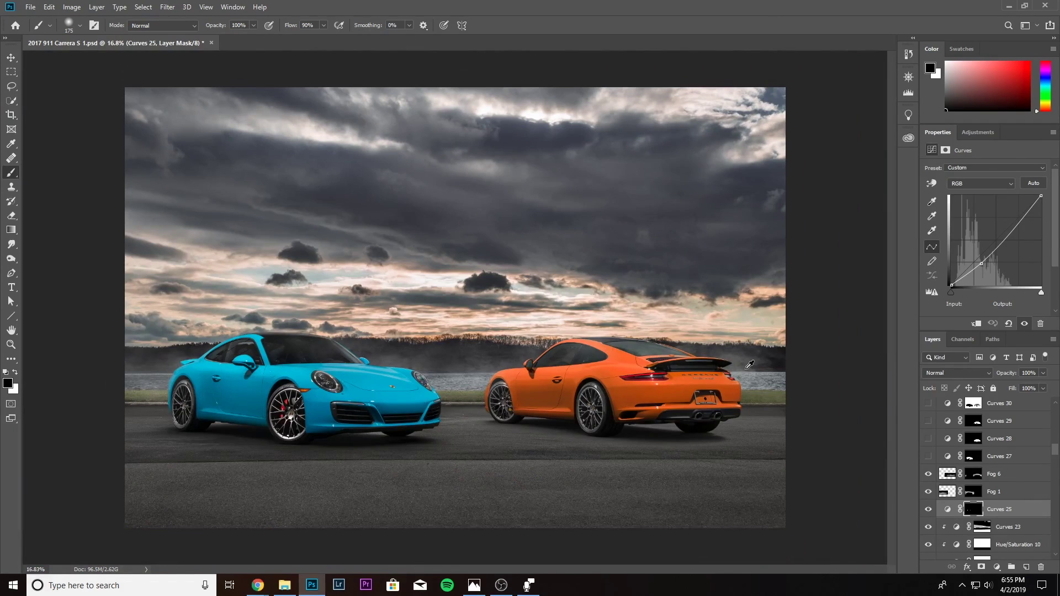
{"action": "scroll", "coordinate": [505, 344], "scroll_direction": "up", "scroll_amount": 1}
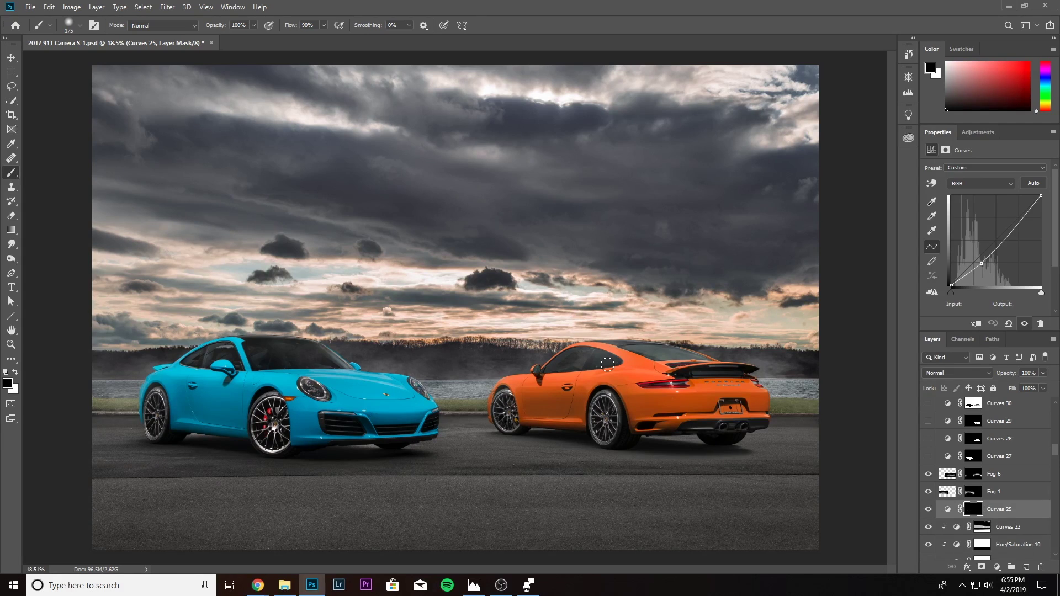
Show Curves 27 and Curves 28 above the fog layers, comparing the orange car with the adjustments off and on.
{"action": "scroll", "coordinate": [950, 490], "scroll_direction": "up", "scroll_amount": 1}
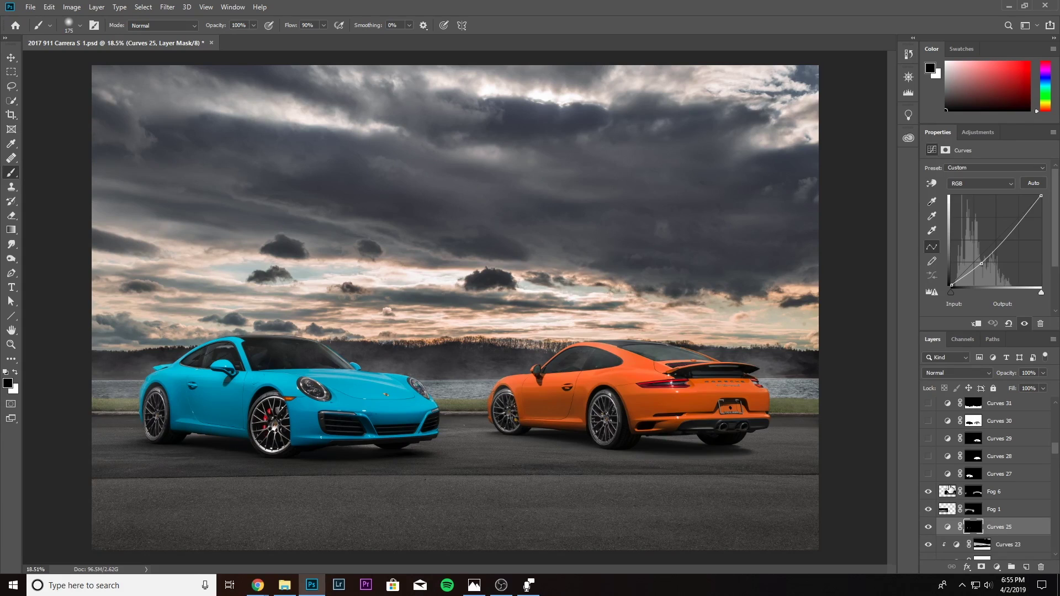
{"action": "scroll", "coordinate": [950, 490], "scroll_direction": "up", "scroll_amount": 1}
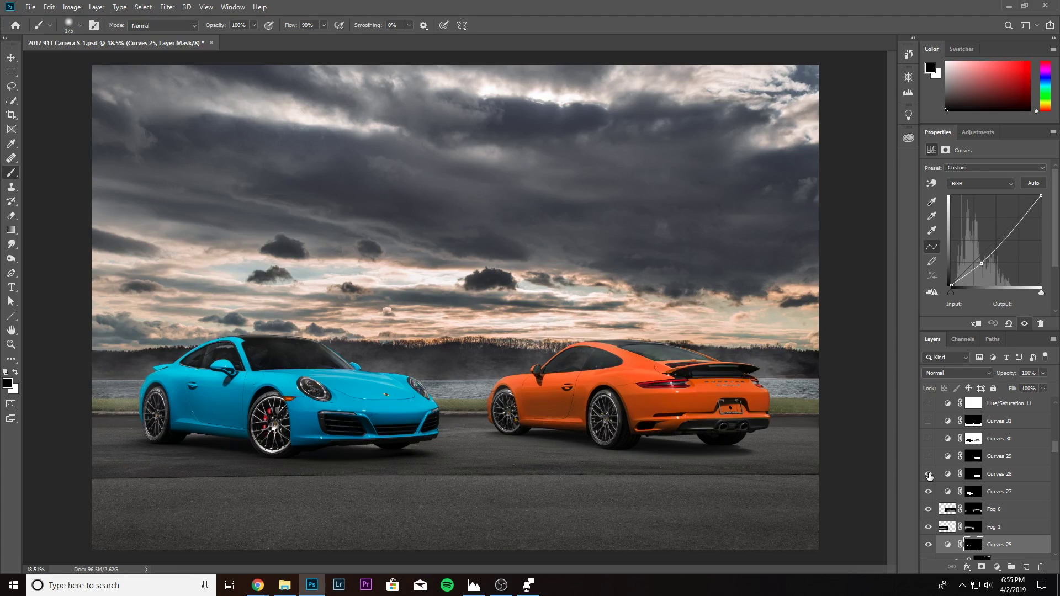
{"action": "mouse_move", "coordinate": [928, 473]}
{"action": "left_mouse_down"}
{"action": "mouse_move", "coordinate": [929, 496]}
{"action": "mouse_move", "coordinate": [928, 456]}
{"action": "left_mouse_up"}
{"action": "scroll", "coordinate": [236, 408], "scroll_direction": "up", "scroll_amount": 5}
{"action": "left_click", "coordinate": [930, 492]}
{"action": "left_click_drag", "start_coordinate": [768, 389], "coordinate": [362, 391]}
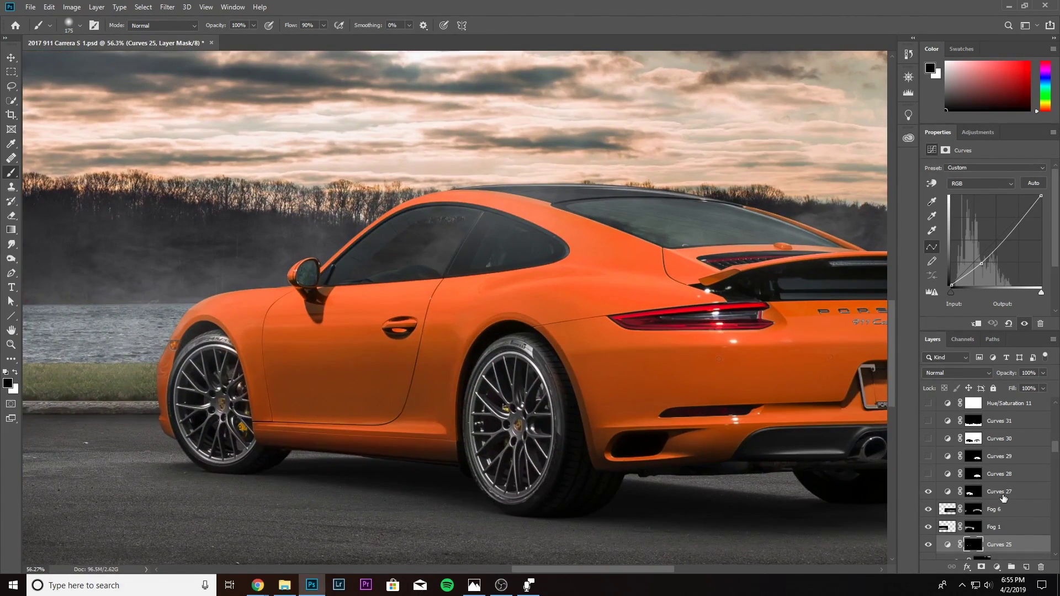
{"action": "left_click", "coordinate": [928, 474]}
Examine the orange car's side and rear up close, and both cars together, with Curves 27 and Curves 28 on.
{"action": "left_click_drag", "start_coordinate": [745, 420], "coordinate": [601, 416]}
{"action": "scroll", "coordinate": [797, 435], "scroll_direction": "down", "scroll_amount": 2}
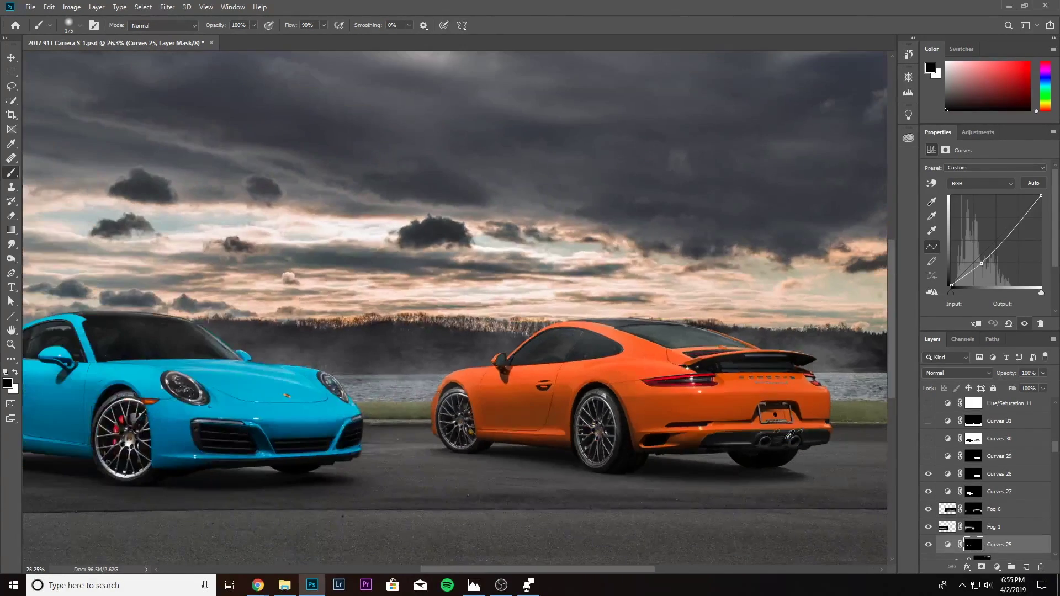
{"action": "scroll", "coordinate": [569, 414], "scroll_direction": "up", "scroll_amount": 1}
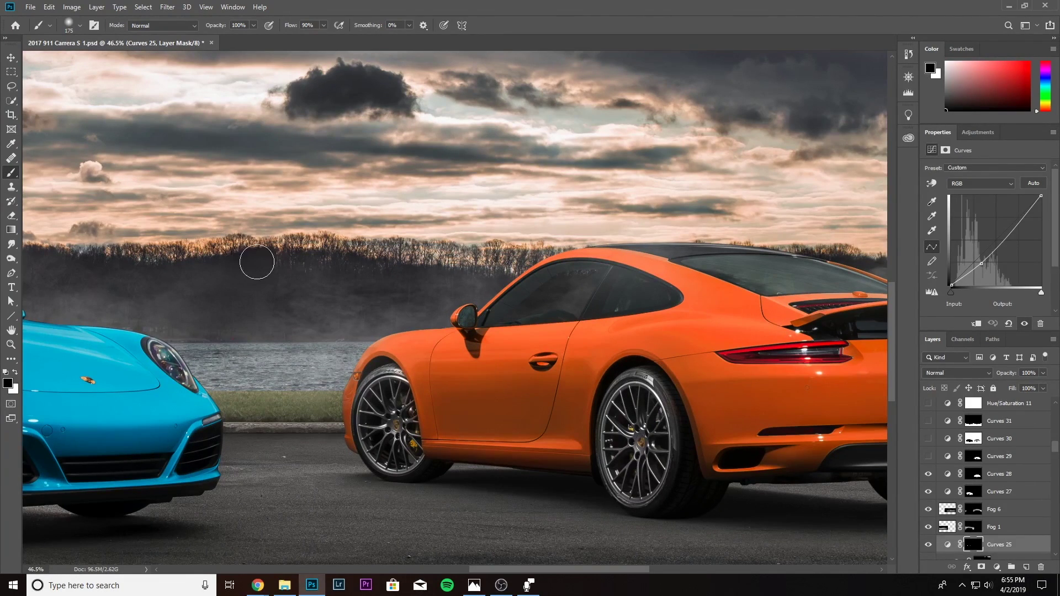
{"action": "scroll", "coordinate": [322, 368], "scroll_direction": "down", "scroll_amount": 1}
{"action": "scroll", "coordinate": [322, 367], "scroll_direction": "down", "scroll_amount": 1}
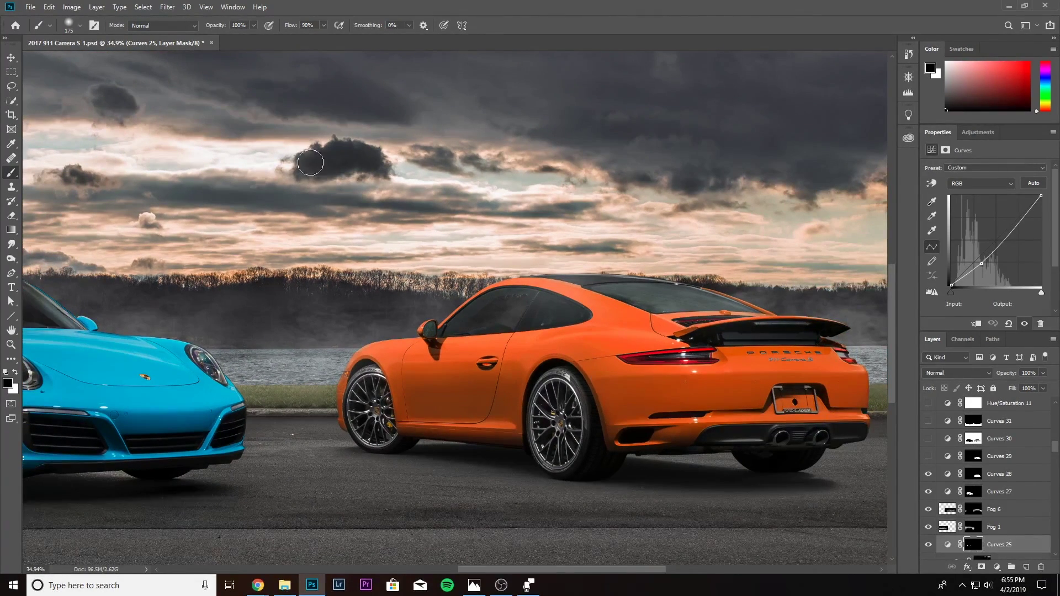
{"action": "scroll", "coordinate": [773, 454], "scroll_direction": "up", "scroll_amount": 1}
{"action": "scroll", "coordinate": [569, 439], "scroll_direction": "right", "scroll_amount": 3}
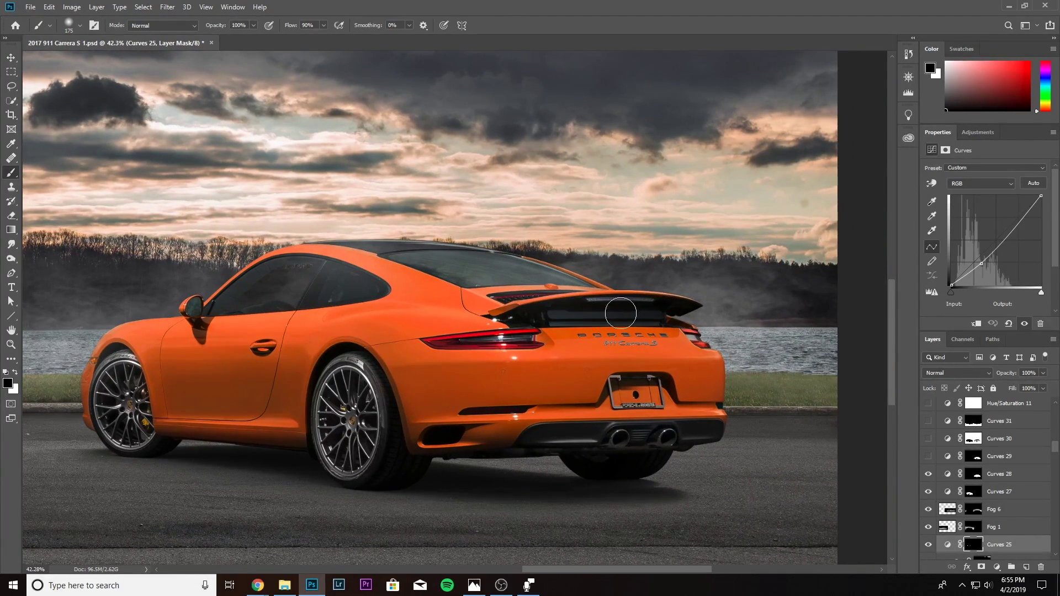
{"action": "scroll", "coordinate": [366, 461], "scroll_direction": "down", "scroll_amount": 4}
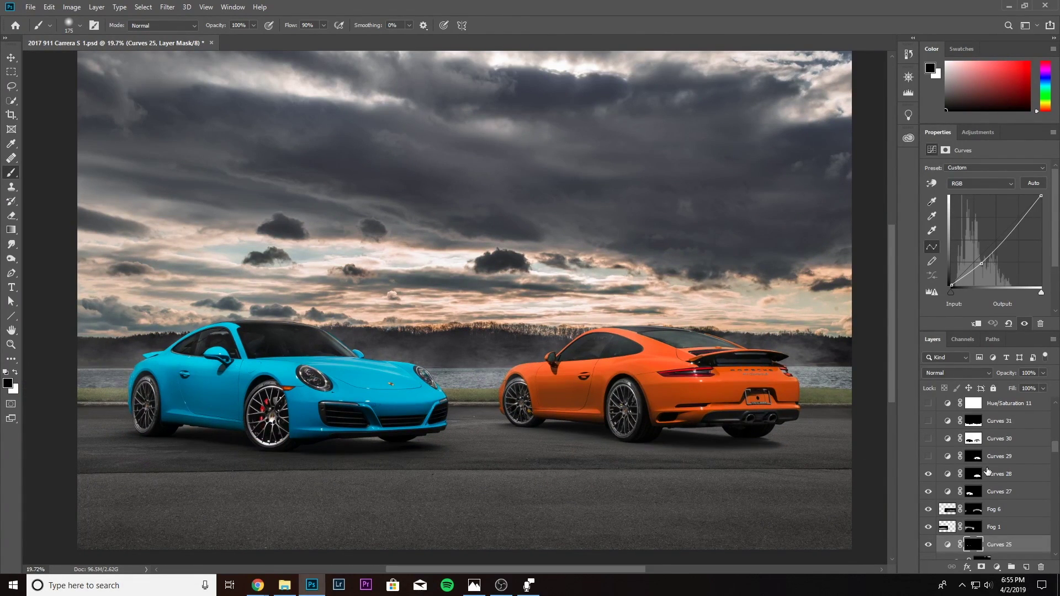
Show Curves 29 above Curves 28 and compare the orange car up close with the adjustment off and on.
{"action": "scroll", "coordinate": [978, 486], "scroll_direction": "up", "scroll_amount": 1}
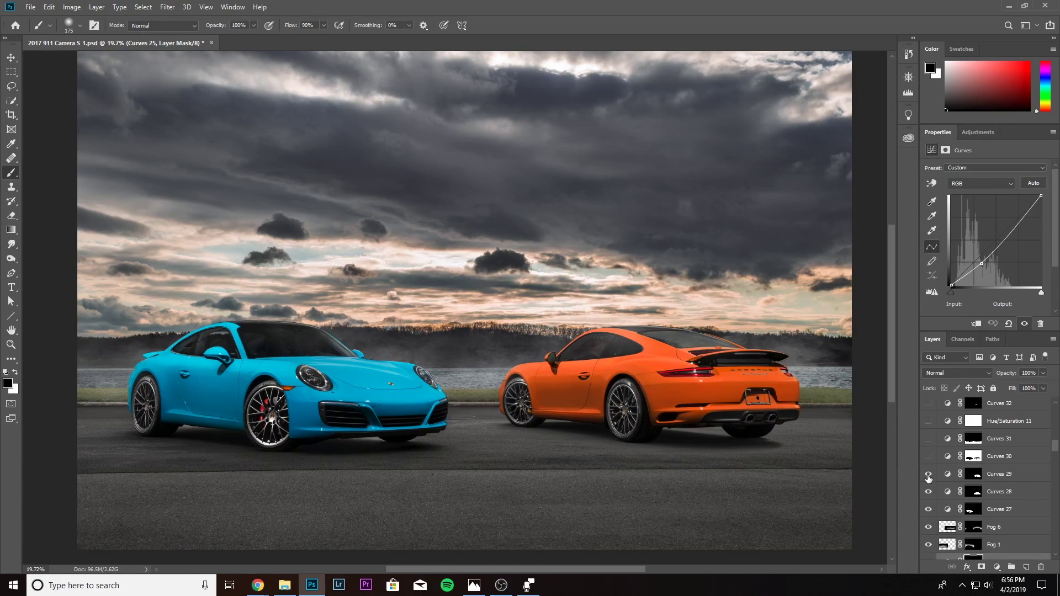
{"action": "scroll", "coordinate": [1008, 481], "scroll_direction": "up", "scroll_amount": 1}
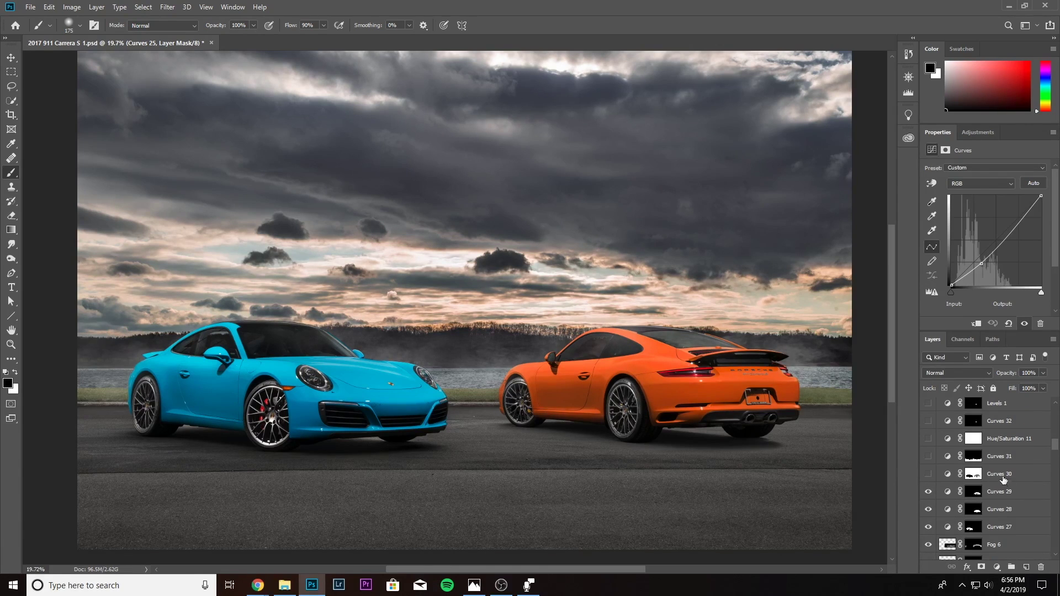
{"action": "scroll", "coordinate": [618, 395], "scroll_direction": "up", "scroll_amount": 5}
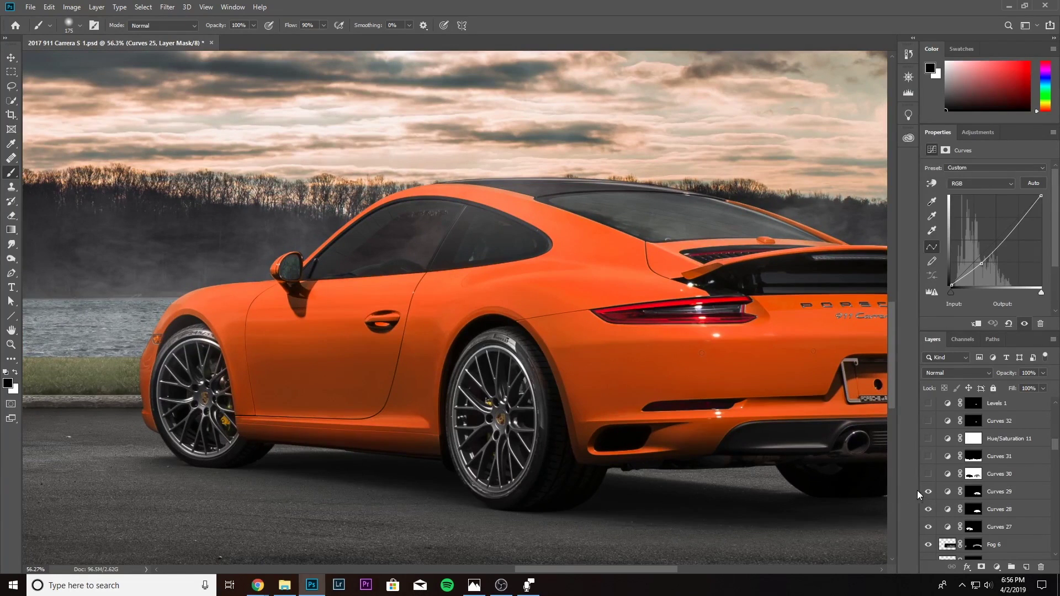
{"action": "left_click", "coordinate": [928, 492]}
{"action": "scroll", "coordinate": [419, 357], "scroll_direction": "up", "scroll_amount": 2}
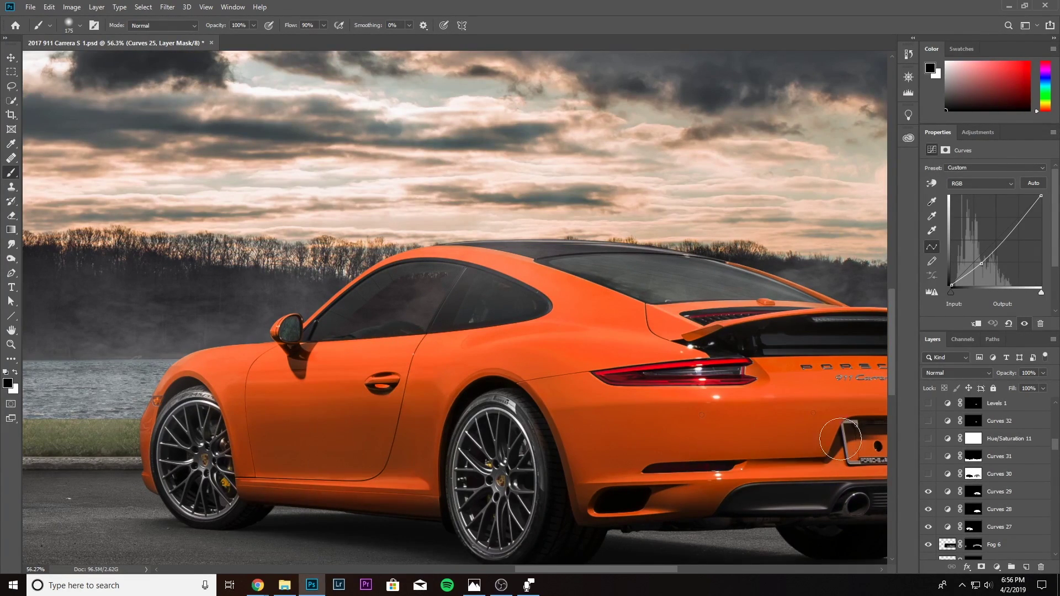
Select and show Curves 30, comparing the full image with it off and on, and show Curves 31 above it.
{"action": "left_click", "coordinate": [1034, 478]}
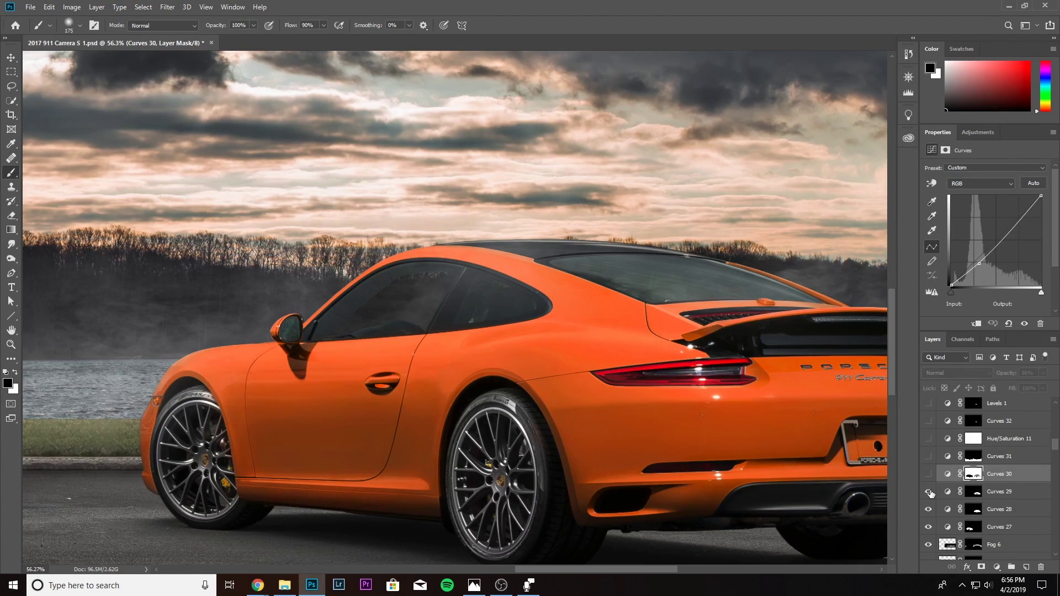
{"action": "scroll", "coordinate": [645, 445], "scroll_direction": "down", "scroll_amount": 15}
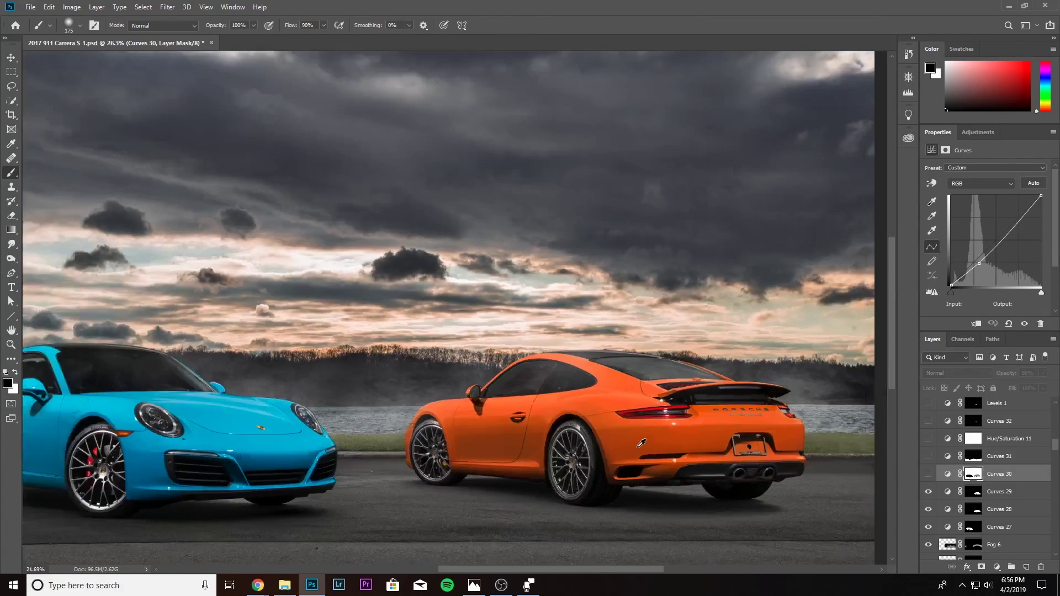
{"action": "scroll", "coordinate": [652, 446], "scroll_direction": "up", "scroll_amount": 3}
{"action": "left_click", "coordinate": [928, 475]}
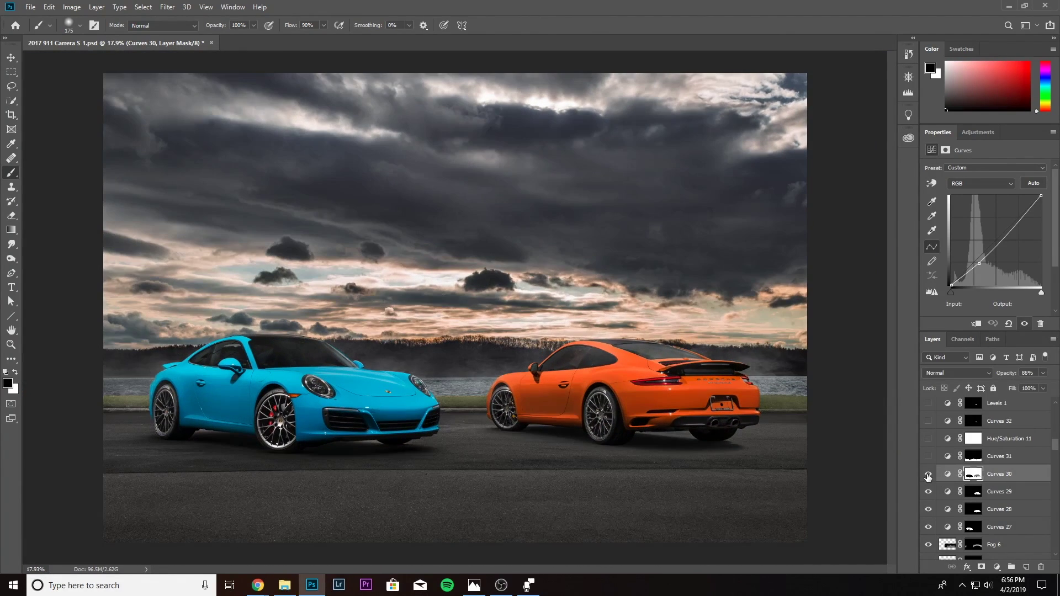
{"action": "left_click", "coordinate": [928, 475]}
{"action": "left_click", "coordinate": [929, 475]}
{"action": "left_click", "coordinate": [929, 475]}
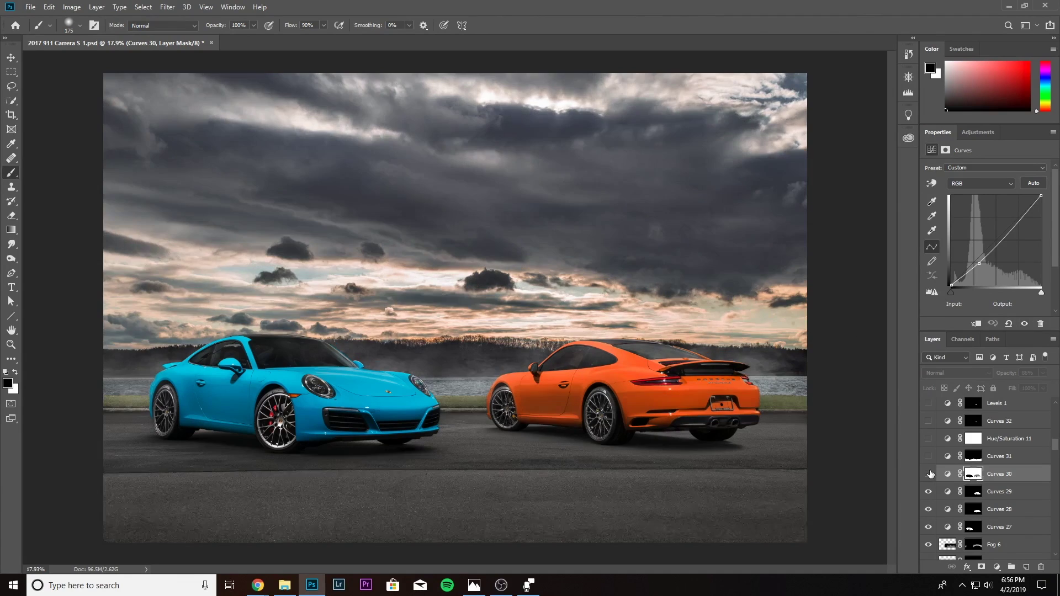
{"action": "left_click", "coordinate": [929, 475]}
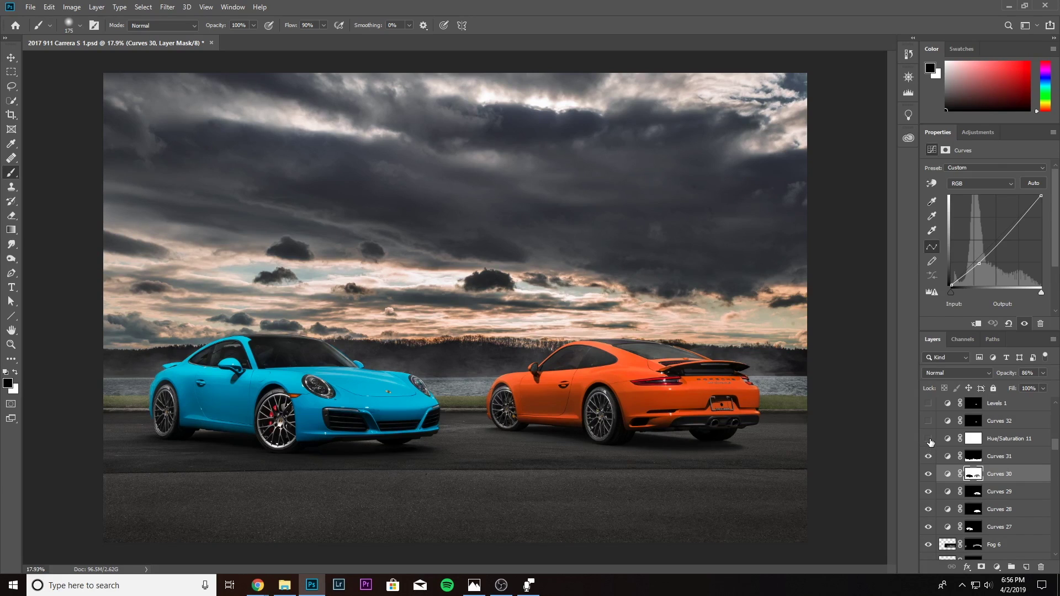
Show Hue/Saturation 11 and Curves 32 above Curves 31, checking the effect of Curves 32 on the cars.
{"action": "scroll", "coordinate": [943, 480], "scroll_direction": "up", "scroll_amount": 3}
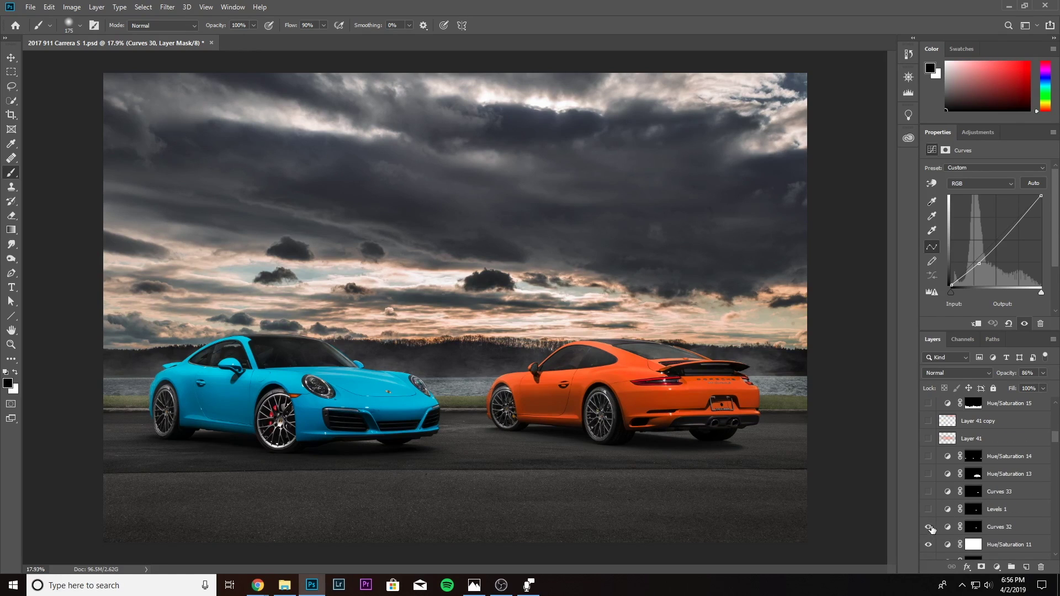
{"action": "left_click", "coordinate": [929, 527]}
{"action": "scroll", "coordinate": [933, 529], "scroll_direction": "down", "scroll_amount": 1}
{"action": "scroll", "coordinate": [558, 368], "scroll_direction": "up", "scroll_amount": 4}
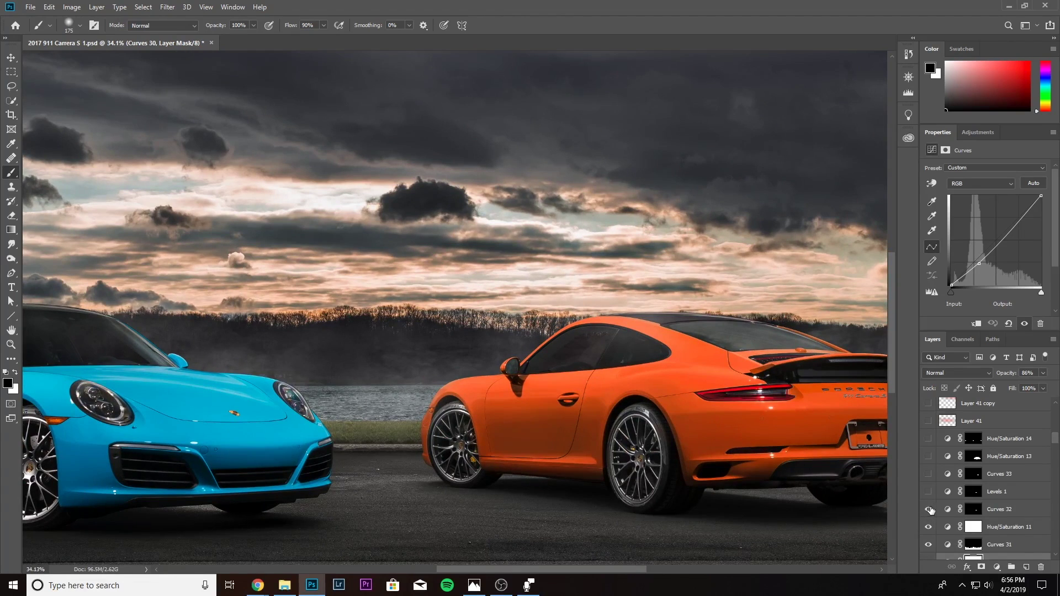
Examine the full composite and both cars with the adjustments through Curves 32 on.
{"action": "scroll", "coordinate": [539, 463], "scroll_direction": "down", "scroll_amount": 4}
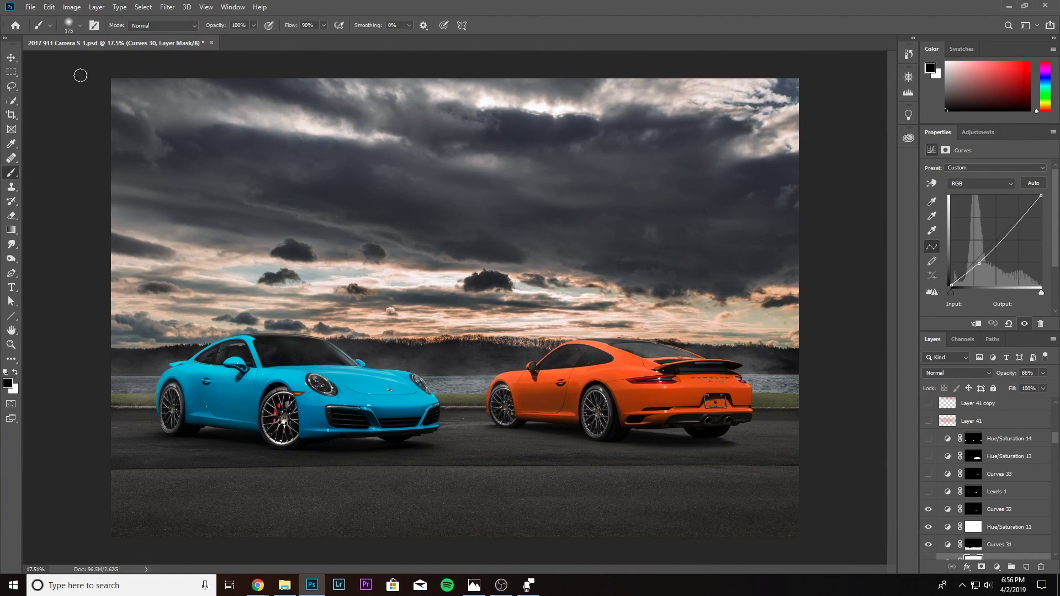
{"action": "scroll", "coordinate": [570, 421], "scroll_direction": "up", "scroll_amount": 1}
{"action": "scroll", "coordinate": [571, 421], "scroll_direction": "down", "scroll_amount": 1}
{"action": "scroll", "coordinate": [569, 412], "scroll_direction": "up", "scroll_amount": 5}
{"action": "scroll", "coordinate": [598, 374], "scroll_direction": "down", "scroll_amount": 3}
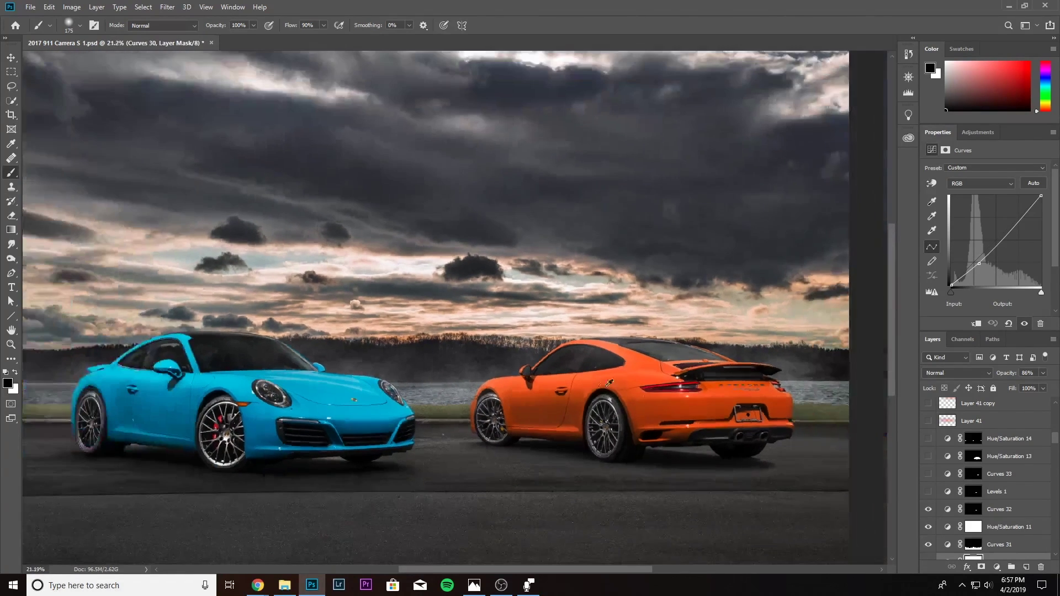
{"action": "scroll", "coordinate": [676, 492], "scroll_direction": "down", "scroll_amount": 3}
{"action": "scroll", "coordinate": [635, 489], "scroll_direction": "up", "scroll_amount": 2}
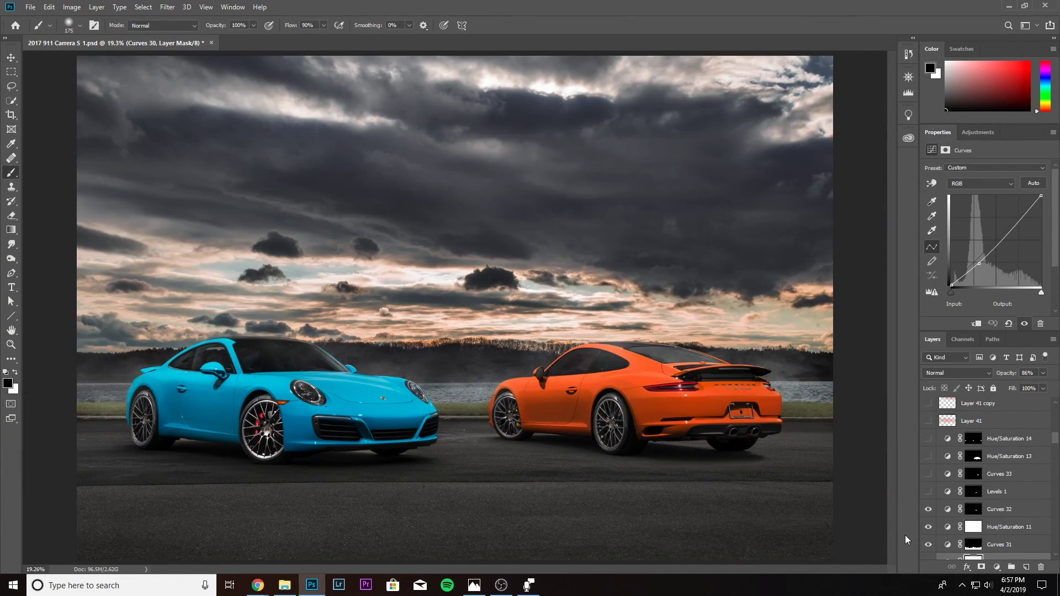
Look through the layer stack down to the Front group and back up to the layers above Curves 32.
{"action": "scroll", "coordinate": [1000, 487], "scroll_direction": "down", "scroll_amount": 8}
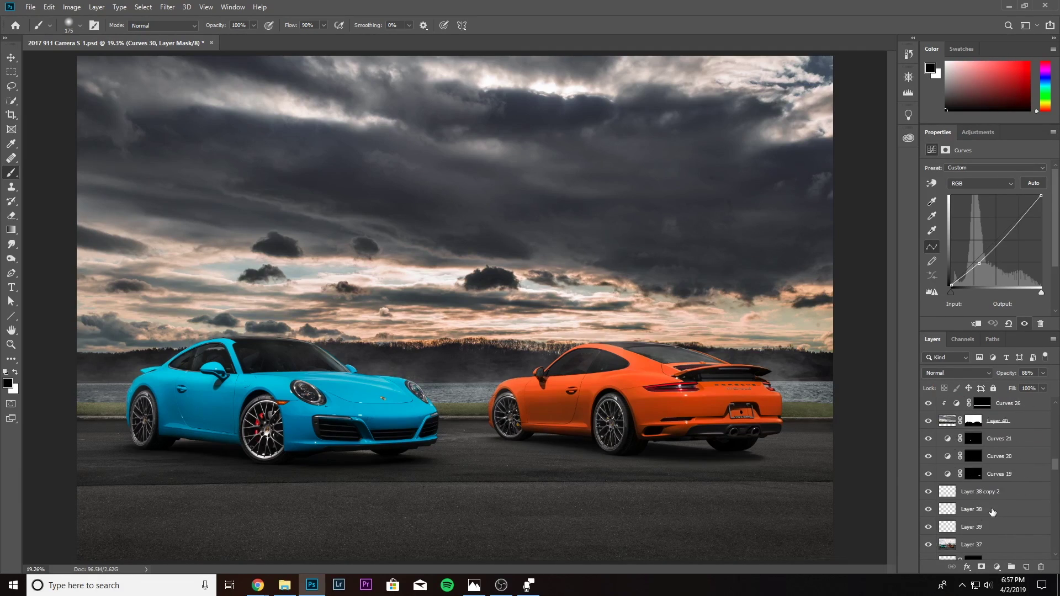
{"action": "scroll", "coordinate": [976, 495], "scroll_direction": "down", "scroll_amount": 5}
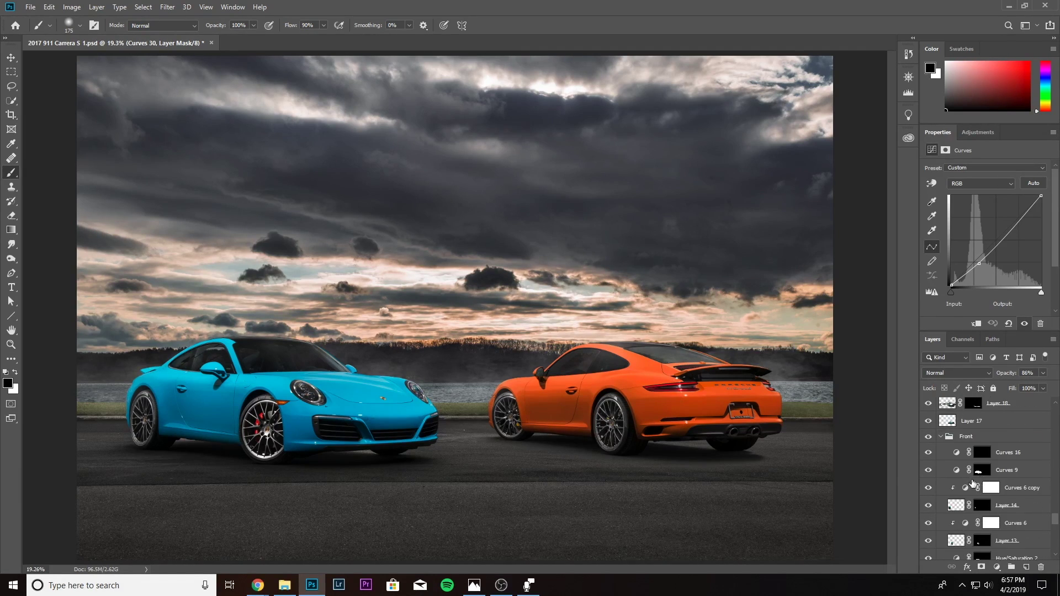
{"action": "left_click_drag", "start_coordinate": [1055, 522], "coordinate": [1055, 435]}
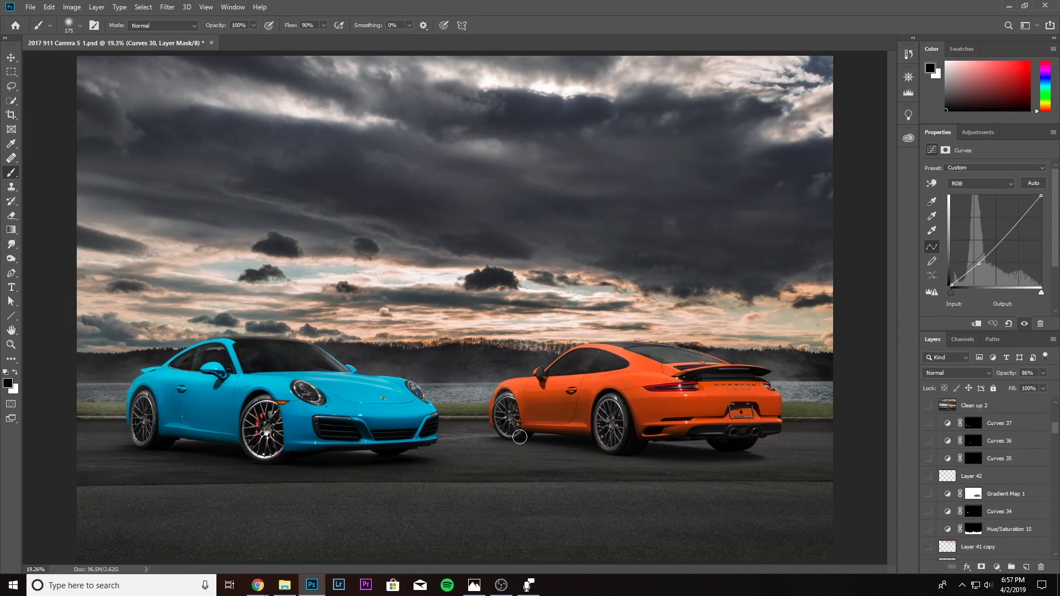
{"action": "scroll", "coordinate": [974, 494], "scroll_direction": "down", "scroll_amount": 5}
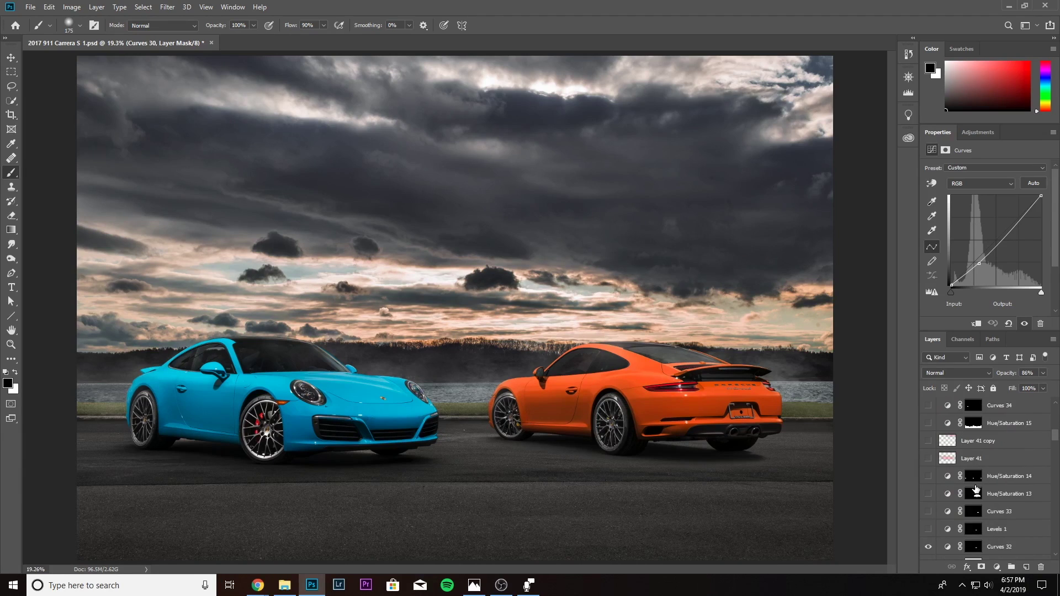
{"action": "scroll", "coordinate": [974, 495], "scroll_direction": "up", "scroll_amount": 1}
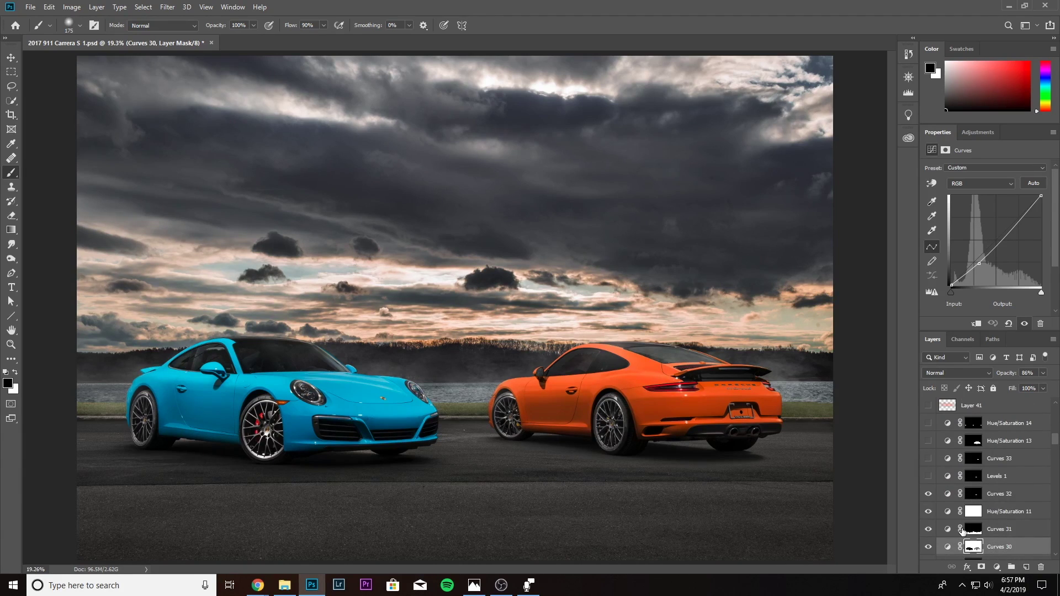
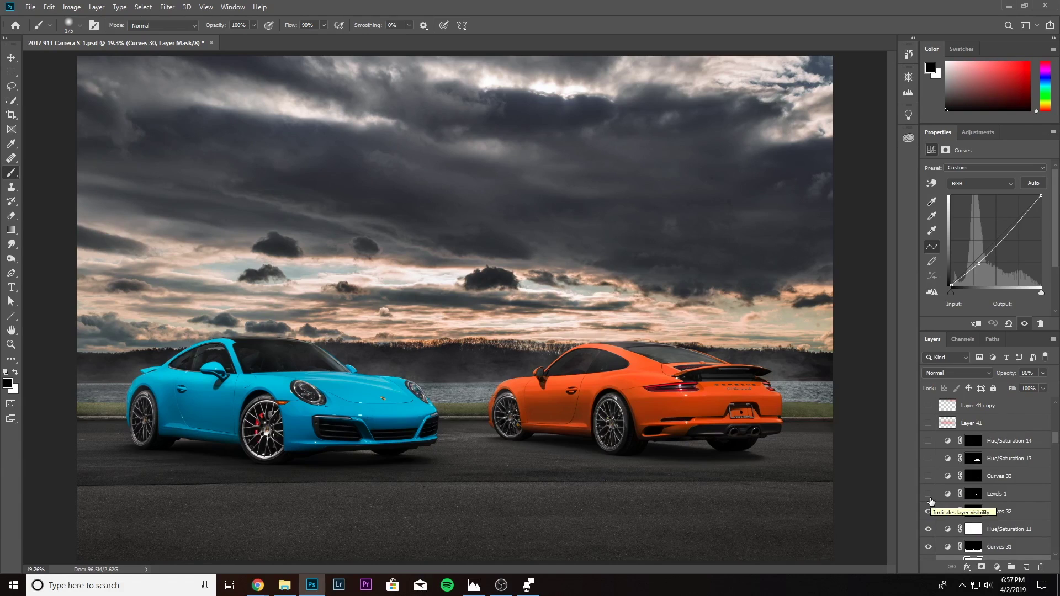
Show Levels 1 and compare the orange car's upper rear area with Levels 1 and Curves 32 off and on.
{"action": "left_click", "coordinate": [931, 495]}
{"action": "left_click", "coordinate": [929, 476]}
{"action": "scroll", "coordinate": [703, 356], "scroll_direction": "up", "scroll_amount": 3}
{"action": "scroll", "coordinate": [703, 356], "scroll_direction": "up", "scroll_amount": 2}
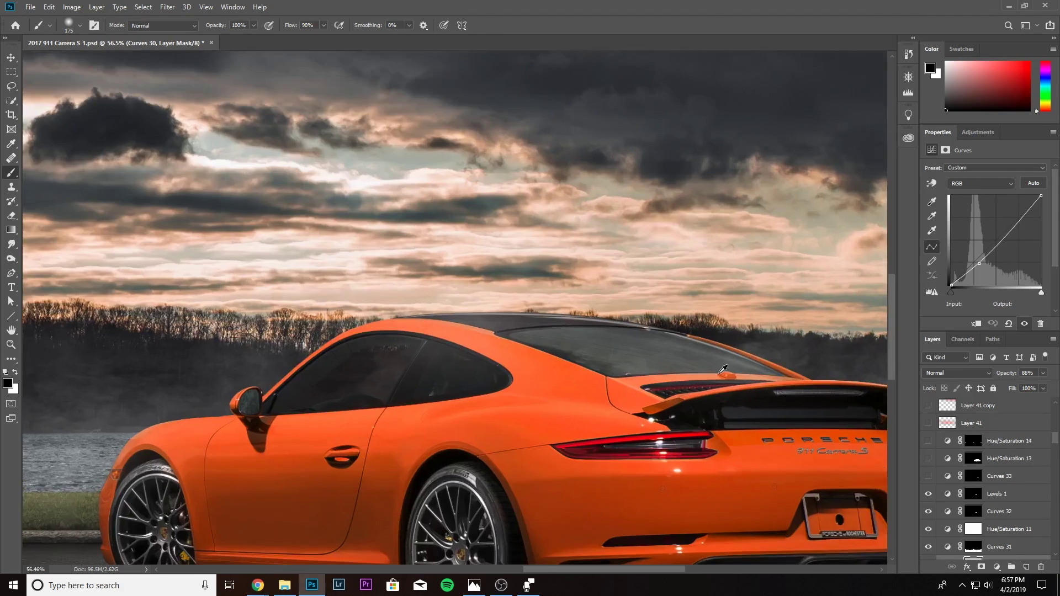
{"action": "left_click", "coordinate": [928, 496]}
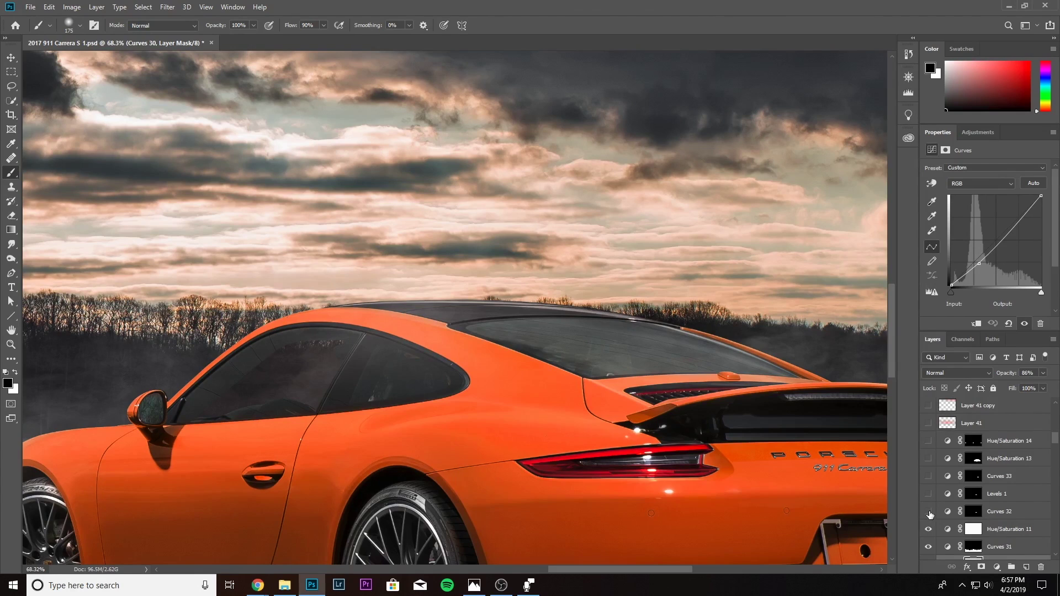
{"action": "left_click", "coordinate": [929, 512]}
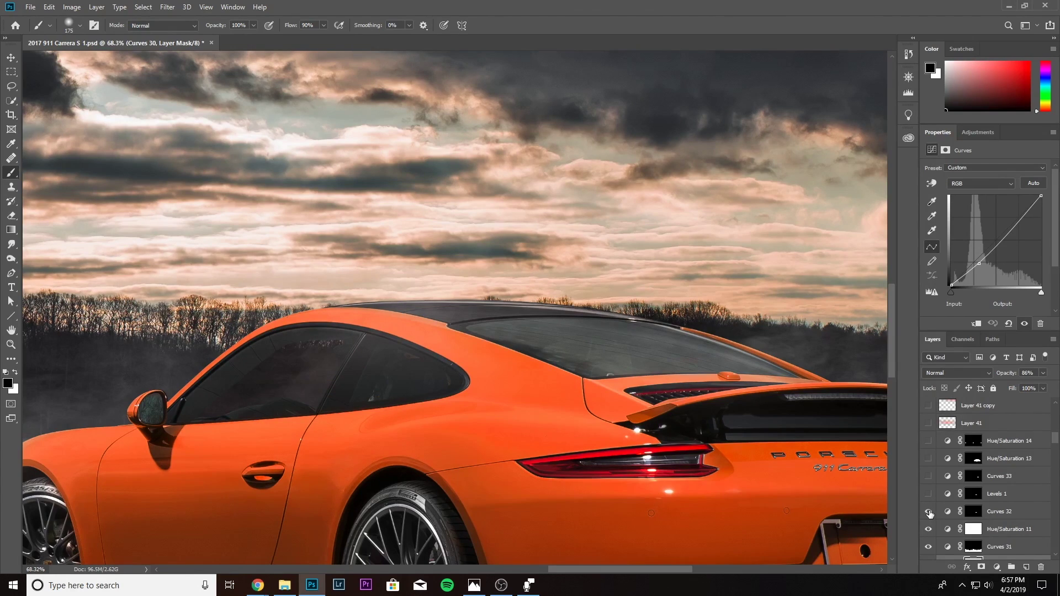
Show Curves 33 and Hue/Saturation 13 above Levels 1 and examine the orange car's side and rear.
{"action": "left_click", "coordinate": [929, 477]}
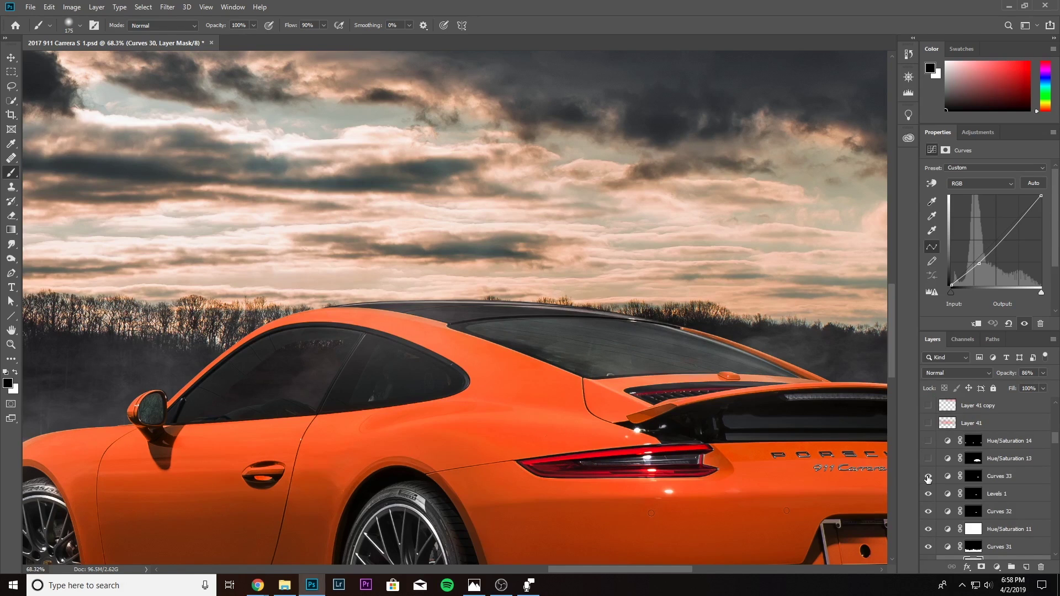
{"action": "left_click", "coordinate": [929, 459]}
{"action": "left_click_drag", "start_coordinate": [738, 464], "coordinate": [718, 327]}
{"action": "scroll", "coordinate": [738, 398], "scroll_direction": "down", "scroll_amount": 3}
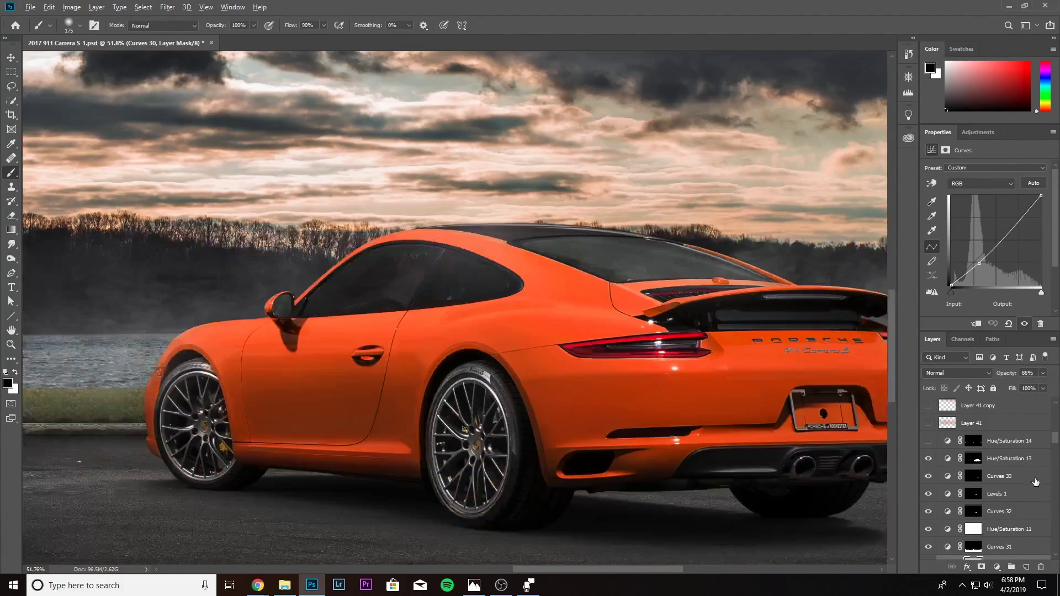
{"action": "left_click_drag", "start_coordinate": [804, 464], "coordinate": [755, 458]}
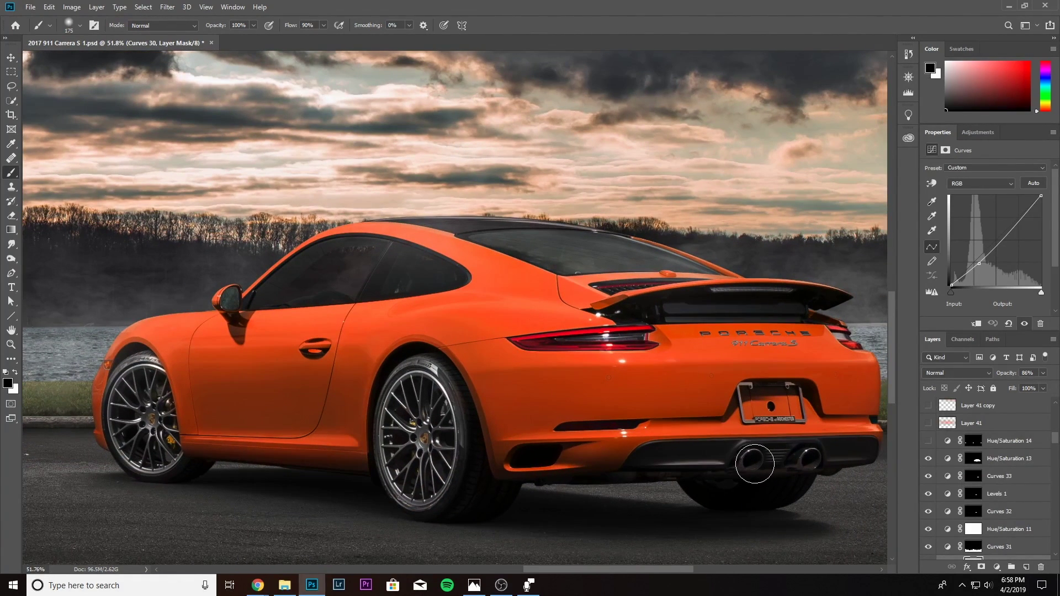
{"action": "scroll", "coordinate": [746, 463], "scroll_direction": "down", "scroll_amount": 1}
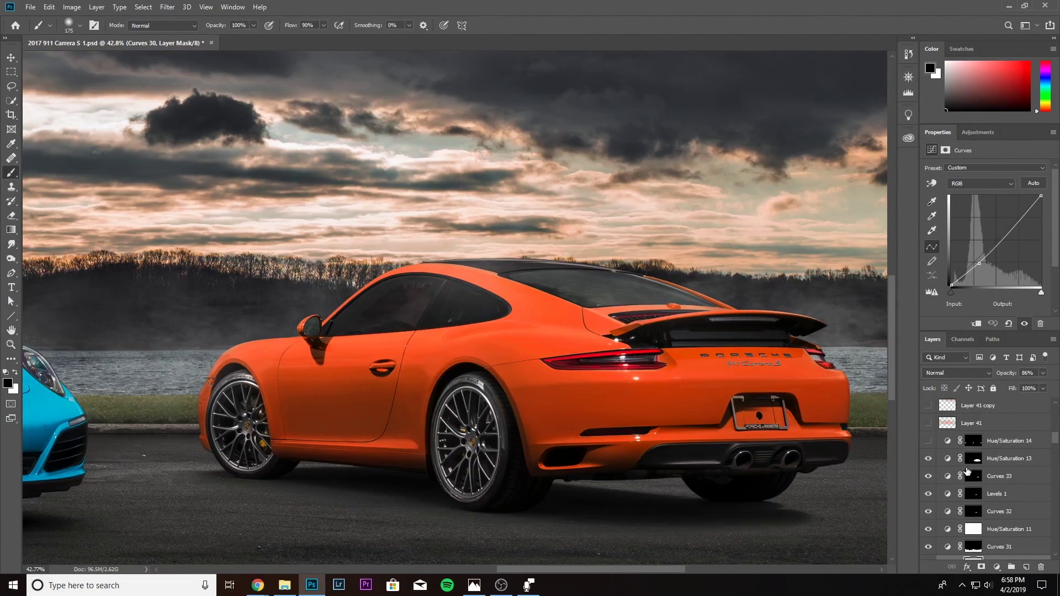
Select Hue/Saturation 13 and compare the orange car's rear with that adjustment off and on.
{"action": "left_click", "coordinate": [1016, 459]}
{"action": "left_click", "coordinate": [927, 461]}
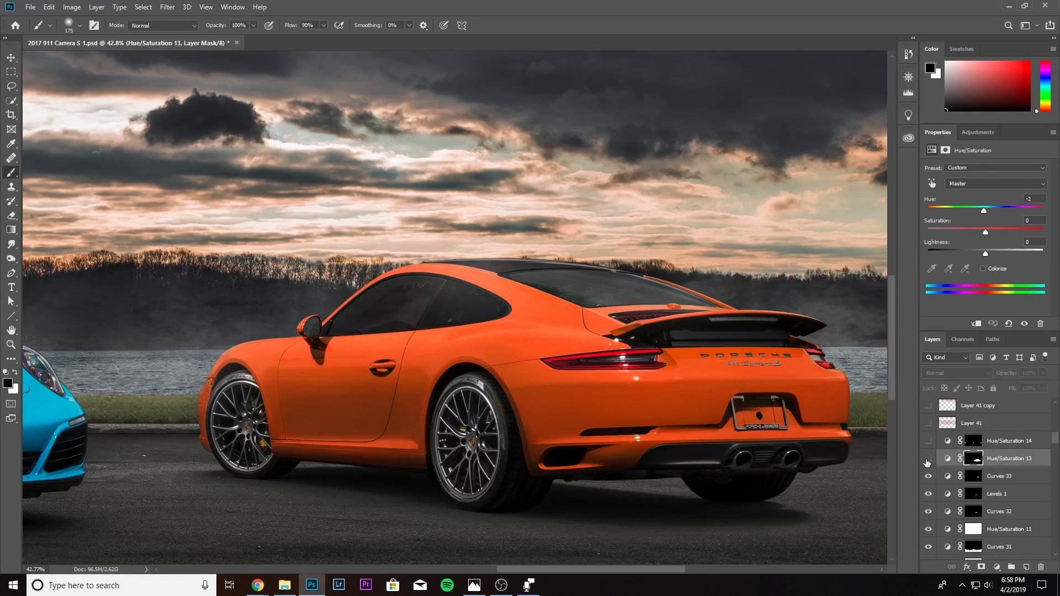
{"action": "left_click", "coordinate": [927, 462]}
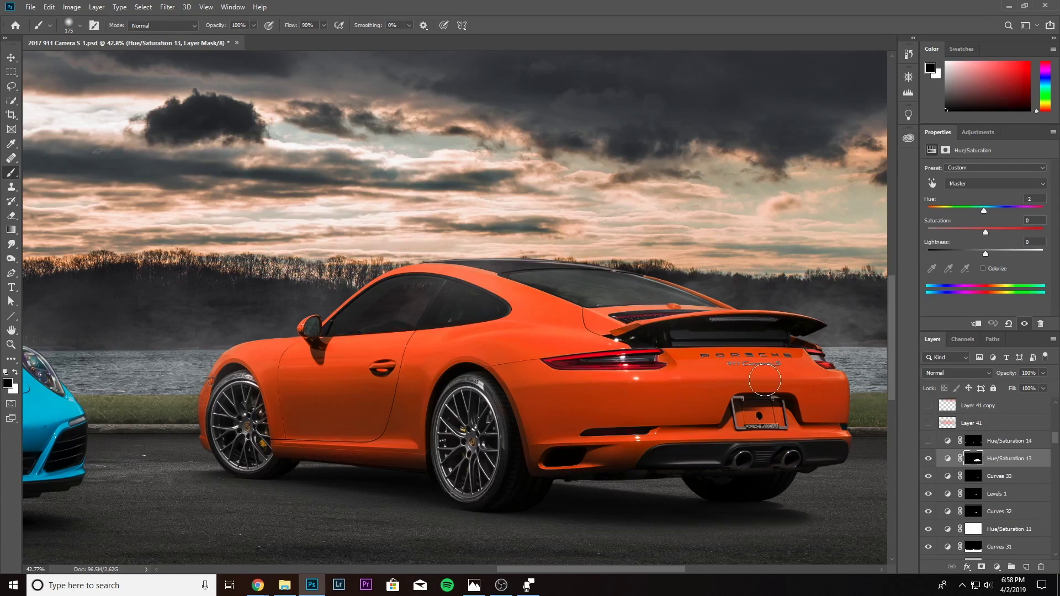
{"action": "left_click", "coordinate": [928, 459]}
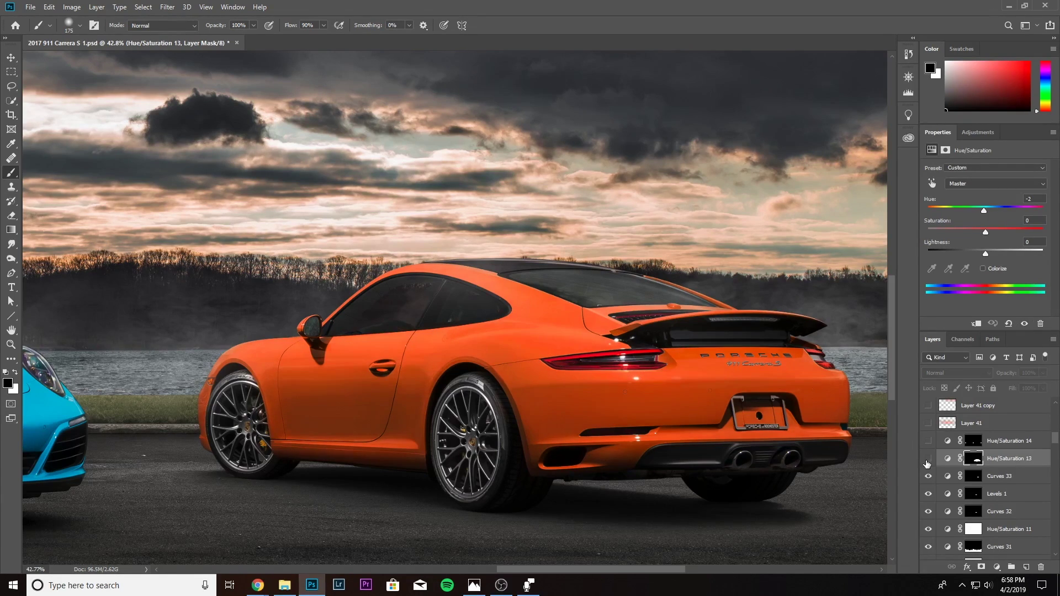
{"action": "left_click", "coordinate": [928, 461]}
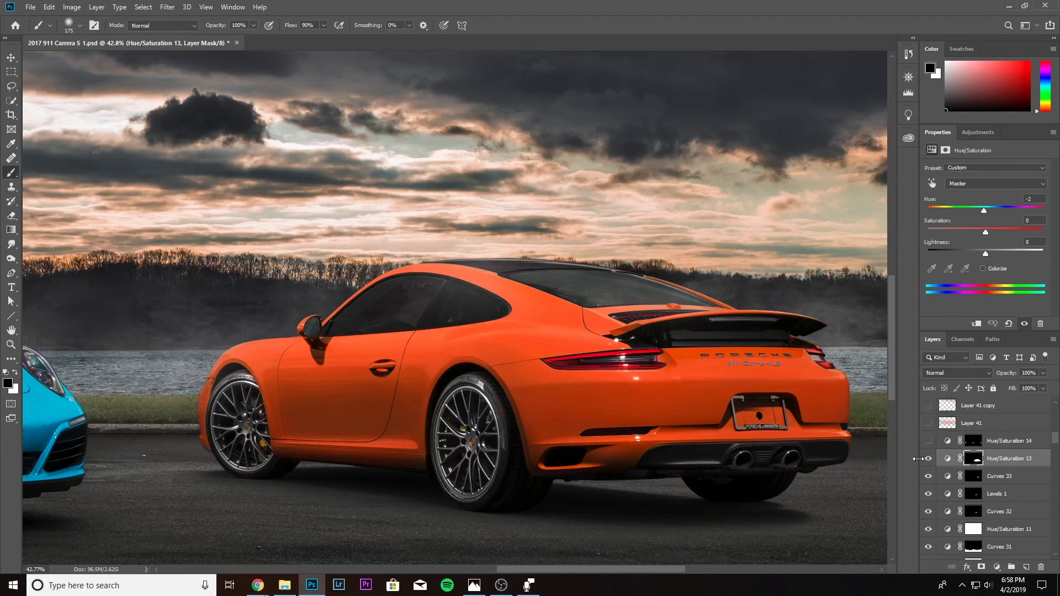
Show Hue/Saturation 14 above Hue/Saturation 13 and check both cars in the full composite.
{"action": "scroll", "coordinate": [932, 478], "scroll_direction": "up", "scroll_amount": 1}
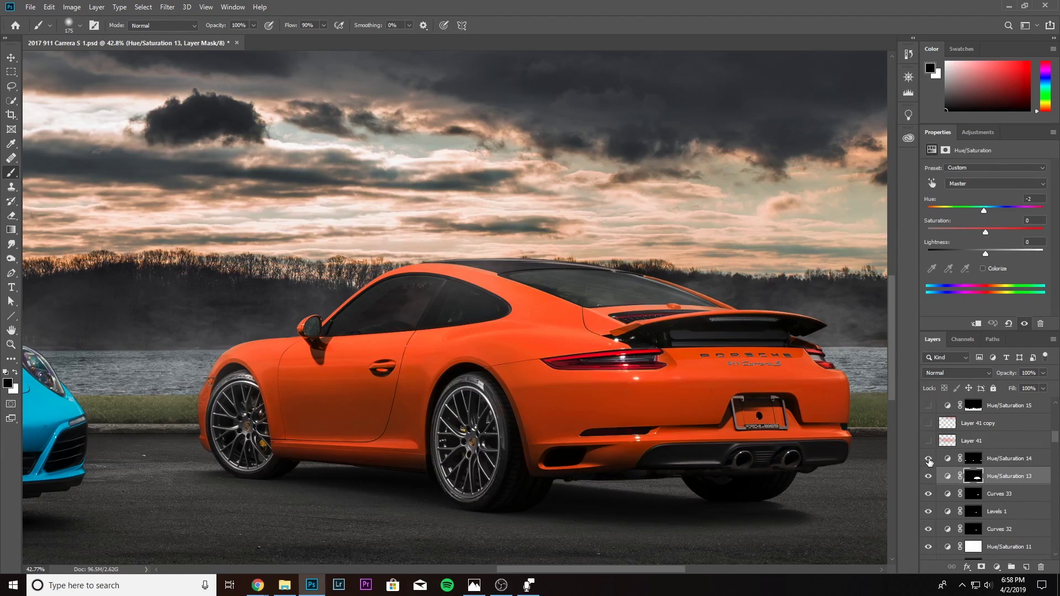
{"action": "left_click", "coordinate": [928, 461]}
{"action": "scroll", "coordinate": [492, 349], "scroll_direction": "down", "scroll_amount": 4}
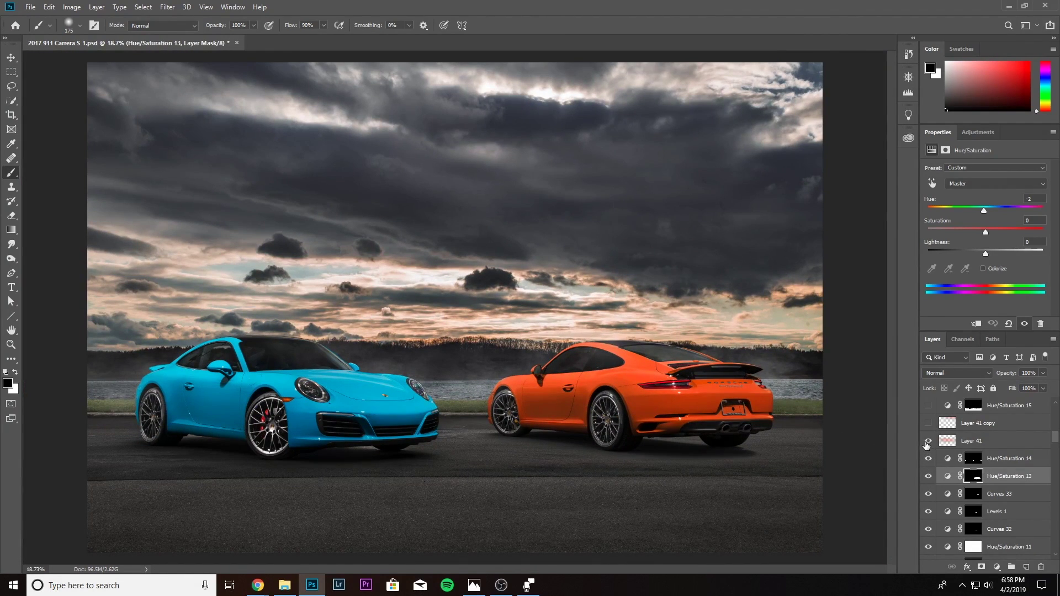
Compare the sky across the full composite with Layer 41 and Layer 41 copy switched off and on.
{"action": "left_click", "coordinate": [928, 442]}
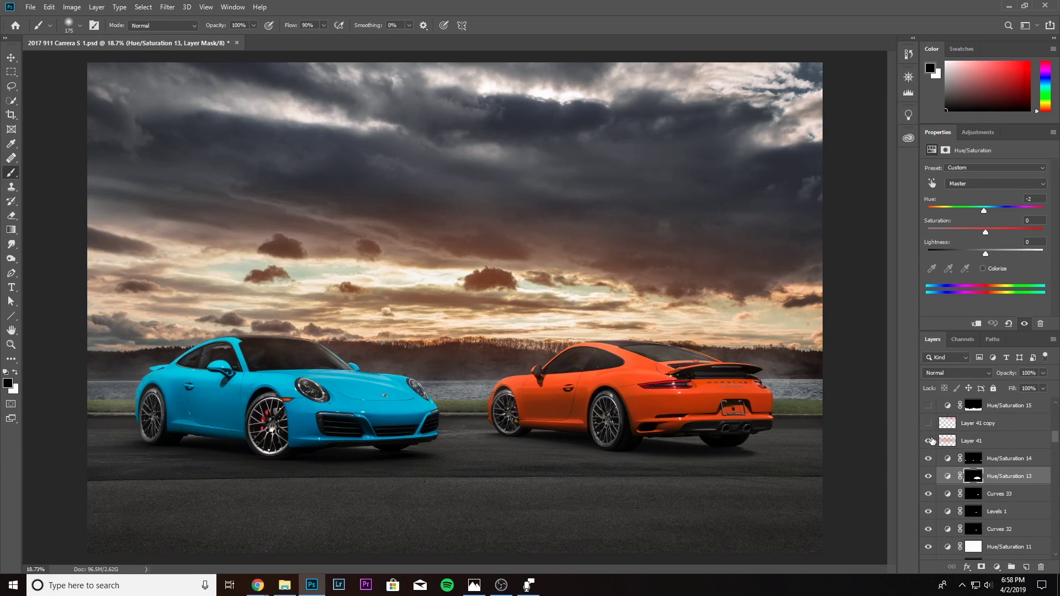
{"action": "left_click", "coordinate": [928, 441]}
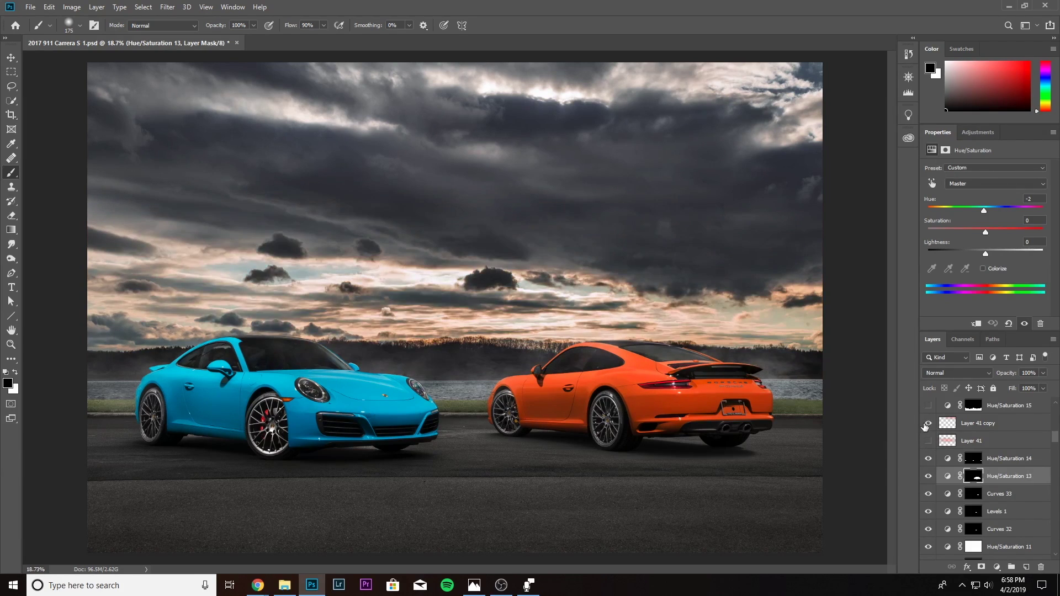
{"action": "left_click", "coordinate": [929, 423]}
{"action": "left_click", "coordinate": [928, 424]}
{"action": "left_click", "coordinate": [929, 440]}
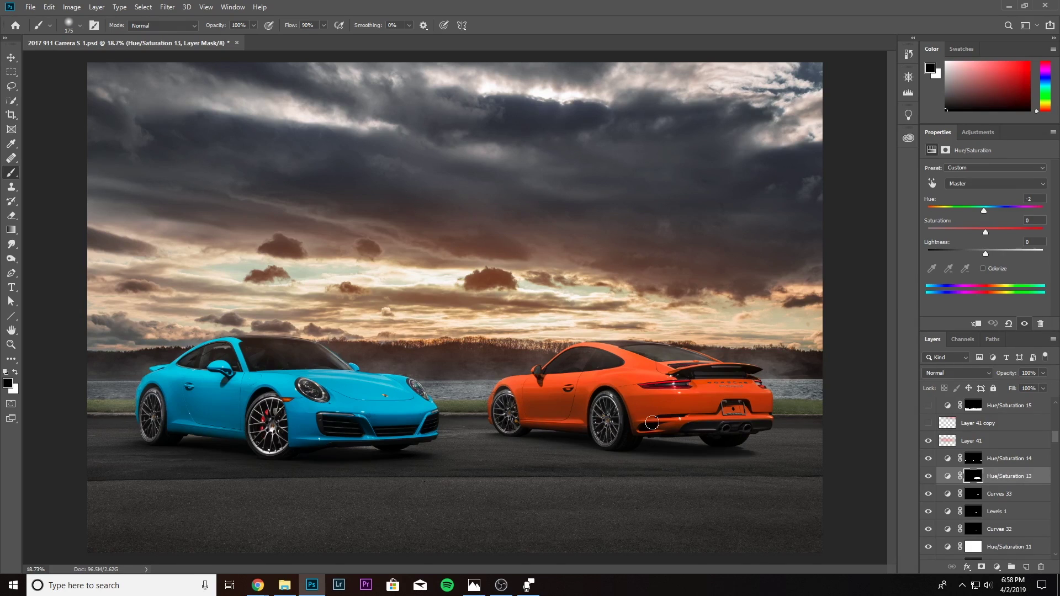
{"action": "left_click", "coordinate": [930, 442]}
Compare the clouds and tree line behind the blue car with Layer 41 off and on, leaving the layer shown.
{"action": "left_click_drag", "start_coordinate": [267, 340], "coordinate": [404, 368]}
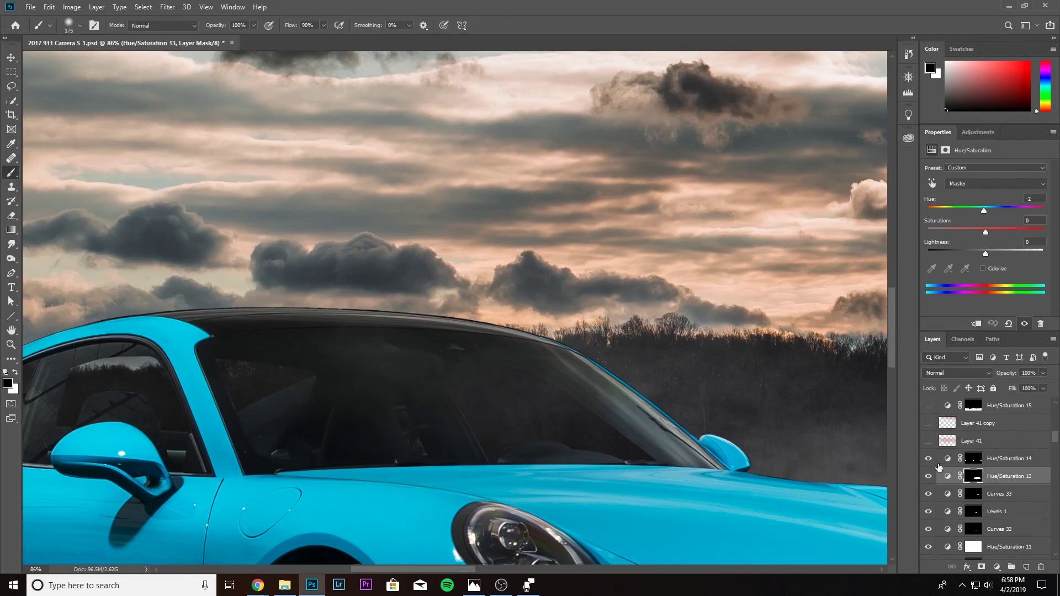
{"action": "left_click", "coordinate": [929, 442]}
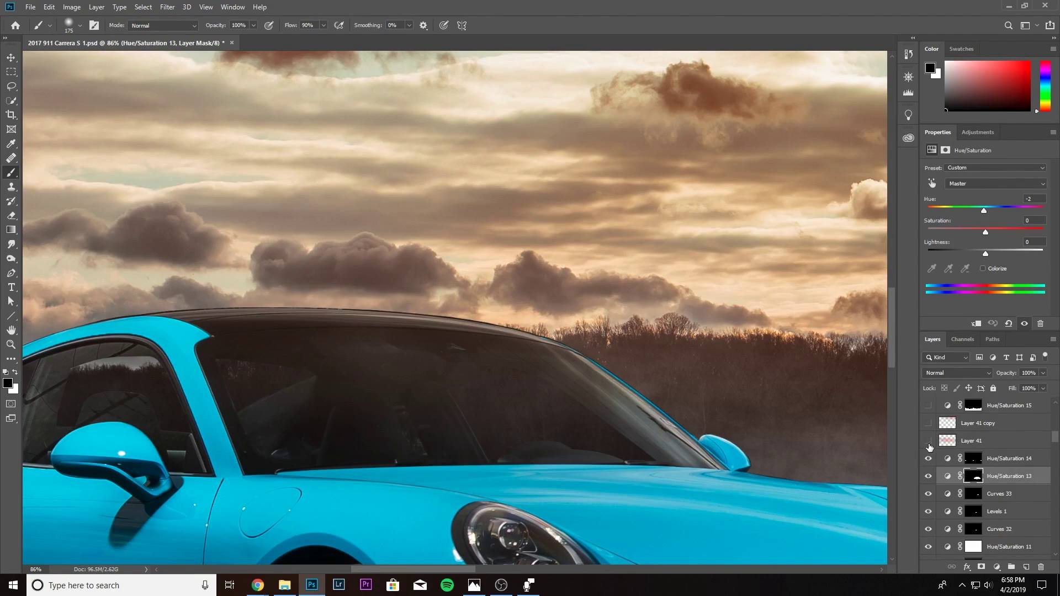
{"action": "left_click", "coordinate": [930, 444]}
{"action": "left_click", "coordinate": [930, 443]}
{"action": "left_click", "coordinate": [930, 444]}
{"action": "scroll", "coordinate": [710, 404], "scroll_direction": "down", "scroll_amount": 5}
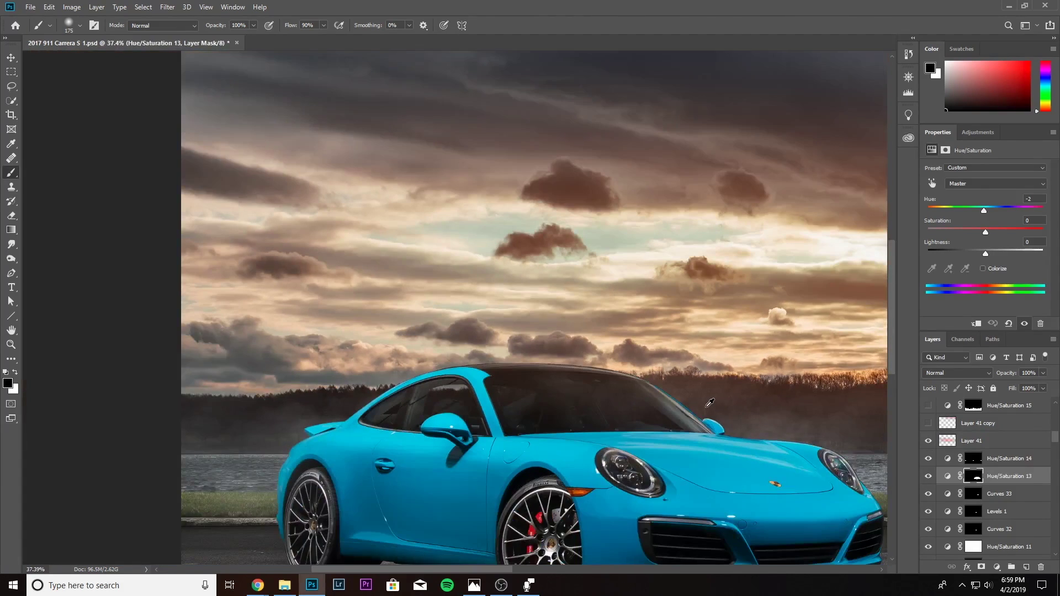
{"action": "scroll", "coordinate": [666, 393], "scroll_direction": "down", "scroll_amount": 2}
{"action": "scroll", "coordinate": [540, 314], "scroll_direction": "up", "scroll_amount": 1}
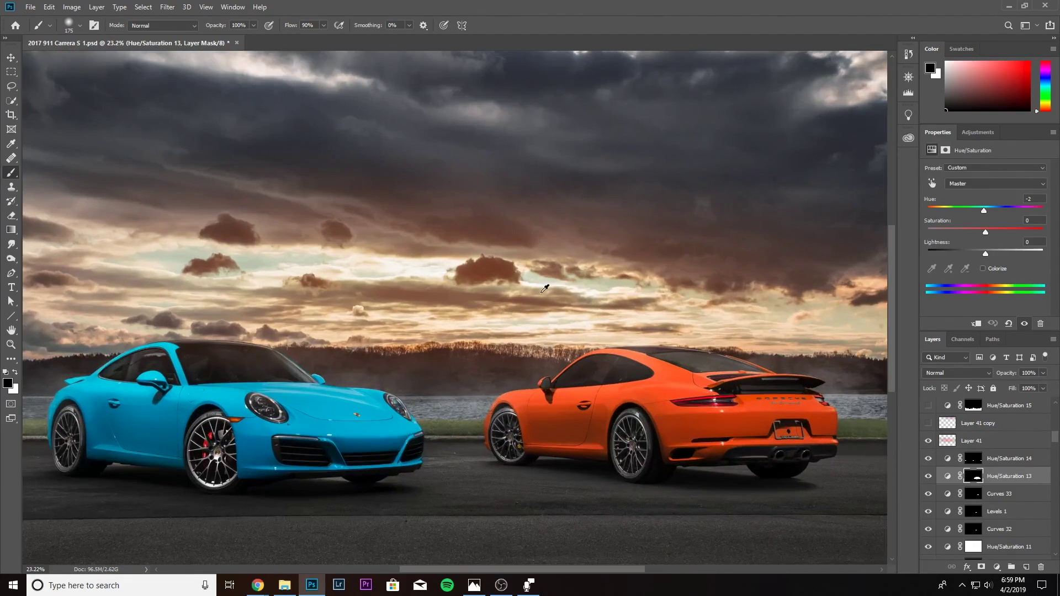
{"action": "scroll", "coordinate": [470, 311], "scroll_direction": "down", "scroll_amount": 1}
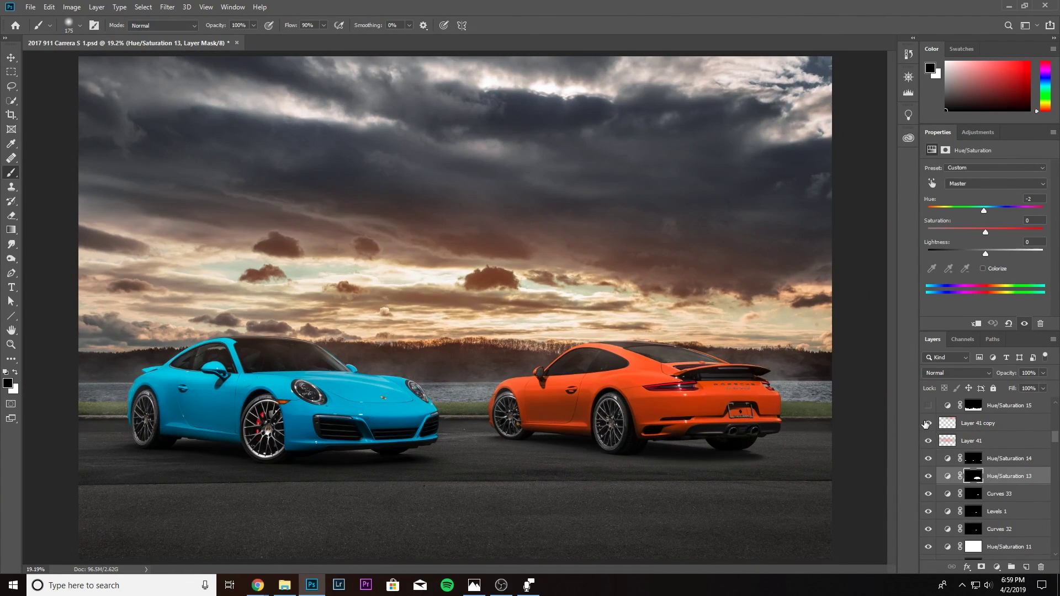
Show Layer 41 copy, Hue/Saturation 15, Curves 34, Gradient Map 1, Layer 42 and Curves 35.
{"action": "left_click", "coordinate": [929, 423]}
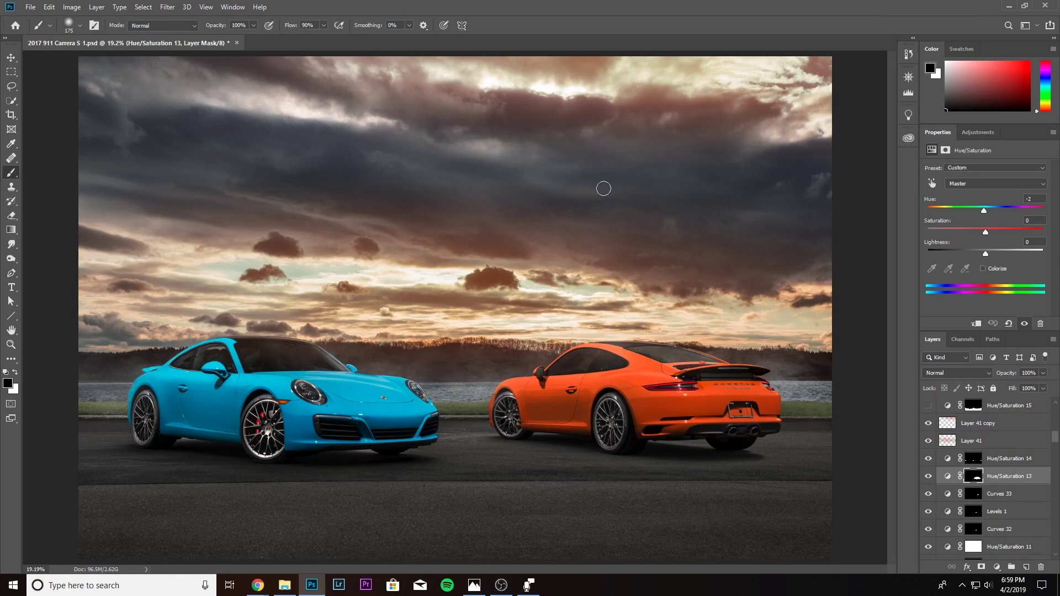
{"action": "scroll", "coordinate": [977, 465], "scroll_direction": "up", "scroll_amount": 1}
{"action": "scroll", "coordinate": [977, 465], "scroll_direction": "up", "scroll_amount": 1}
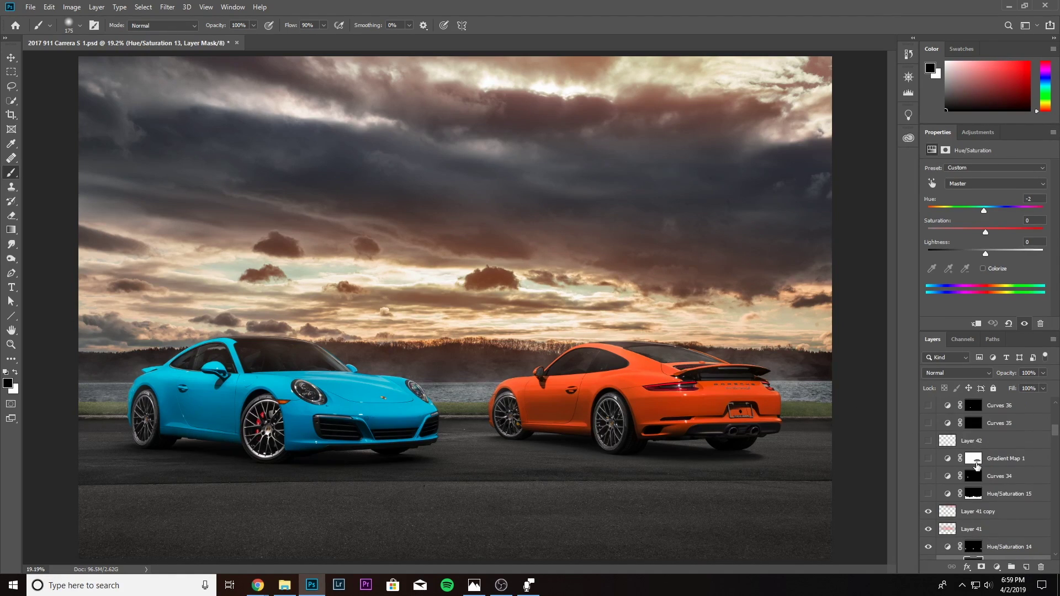
{"action": "left_click", "coordinate": [928, 476]}
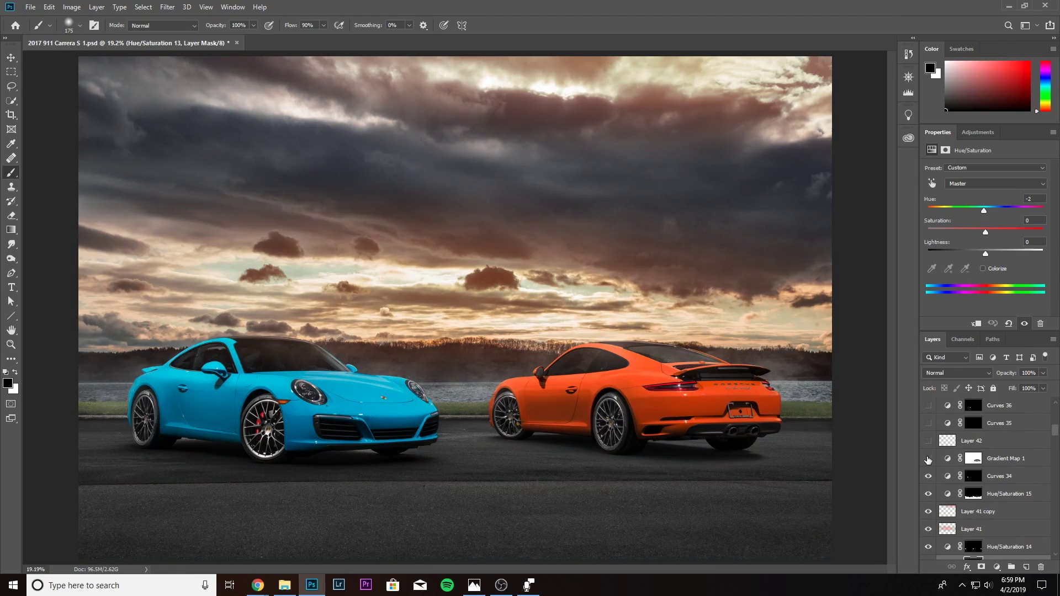
{"action": "left_click", "coordinate": [929, 458]}
{"action": "scroll", "coordinate": [935, 467], "scroll_direction": "up", "scroll_amount": 2}
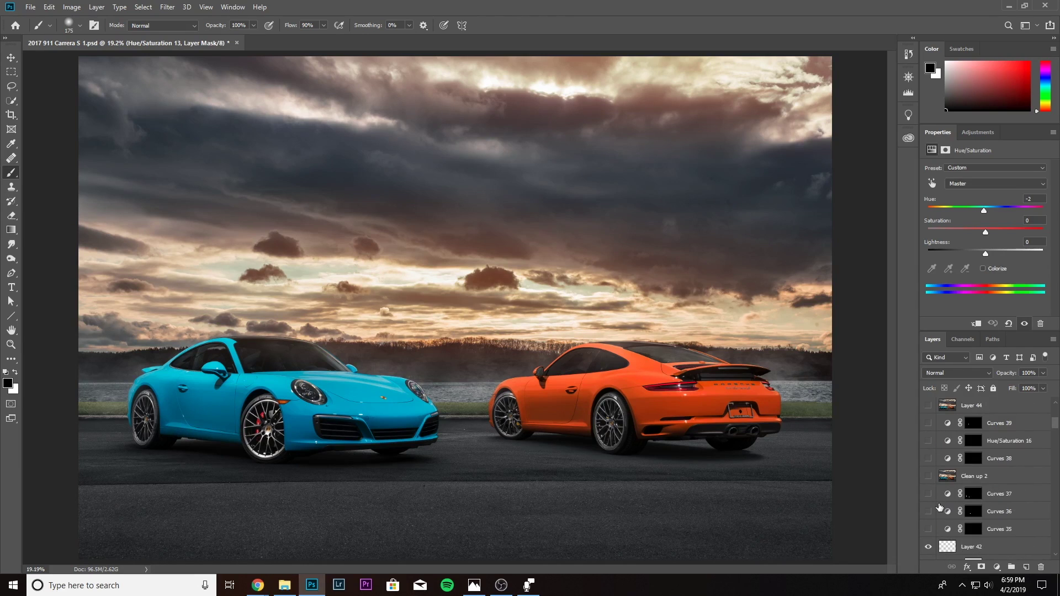
{"action": "scroll", "coordinate": [939, 508], "scroll_direction": "down", "scroll_amount": 1}
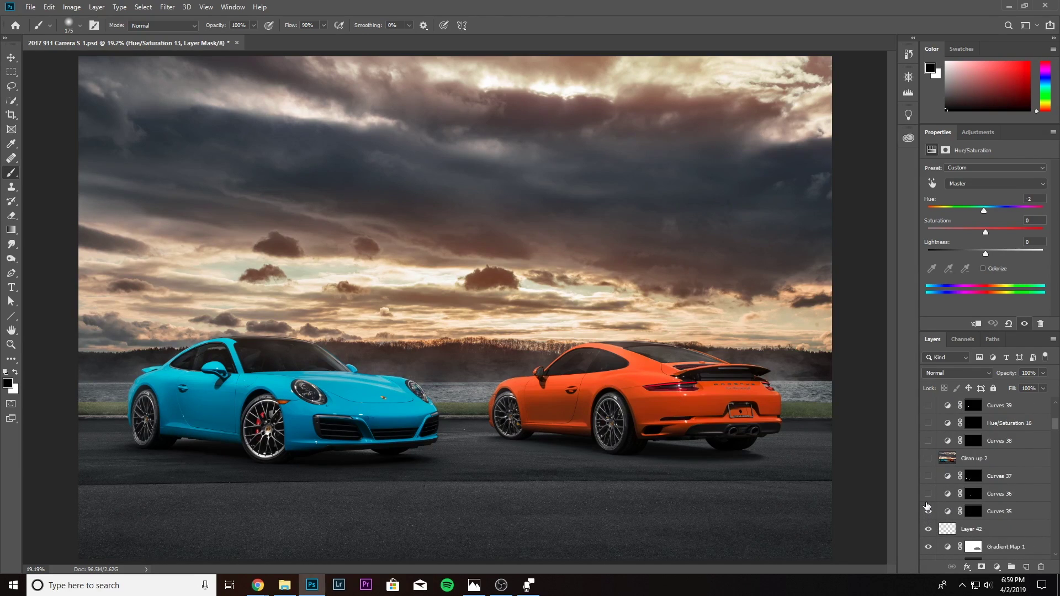
Show Curves 36 and Curves 37 and compare the blue car's front end with Curves 37 off and on.
{"action": "left_click", "coordinate": [929, 476]}
{"action": "left_click", "coordinate": [929, 476]}
{"action": "left_click", "coordinate": [928, 477]}
{"action": "left_click", "coordinate": [929, 477]}
{"action": "left_click", "coordinate": [929, 476]}
{"action": "scroll", "coordinate": [195, 416], "scroll_direction": "up", "scroll_amount": 5}
{"action": "scroll", "coordinate": [523, 445], "scroll_direction": "right", "scroll_amount": 3}
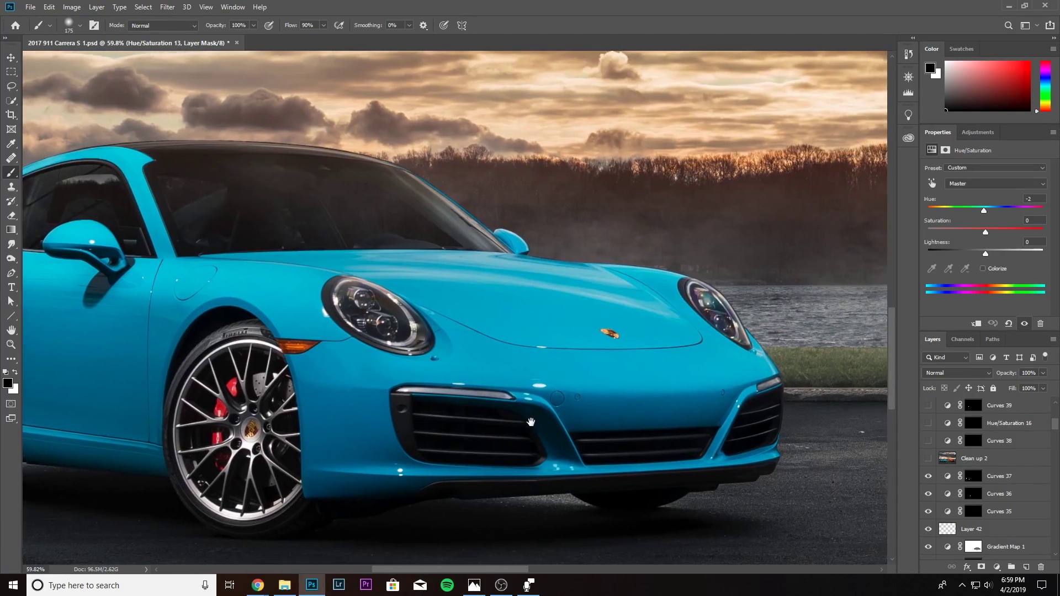
{"action": "scroll", "coordinate": [523, 445], "scroll_direction": "up", "scroll_amount": 2}
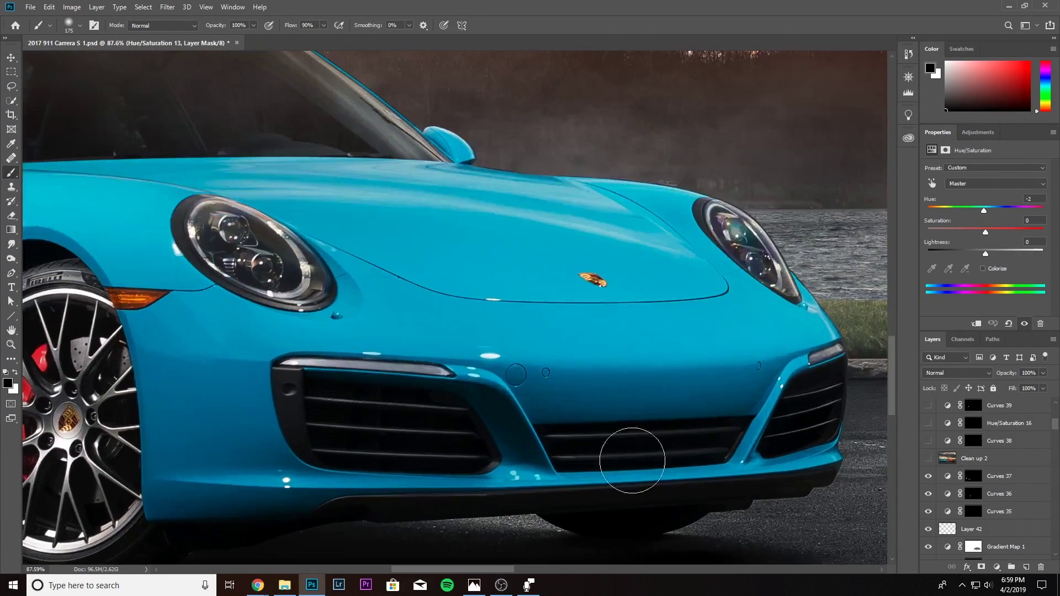
{"action": "left_click", "coordinate": [928, 477]}
{"action": "left_click", "coordinate": [928, 477]}
Check the effect of Curves 37 on the orange car's side and wheels, and examine the full composite.
{"action": "scroll", "coordinate": [675, 433], "scroll_direction": "right", "scroll_amount": 10}
{"action": "left_click_drag", "start_coordinate": [675, 407], "coordinate": [603, 423]}
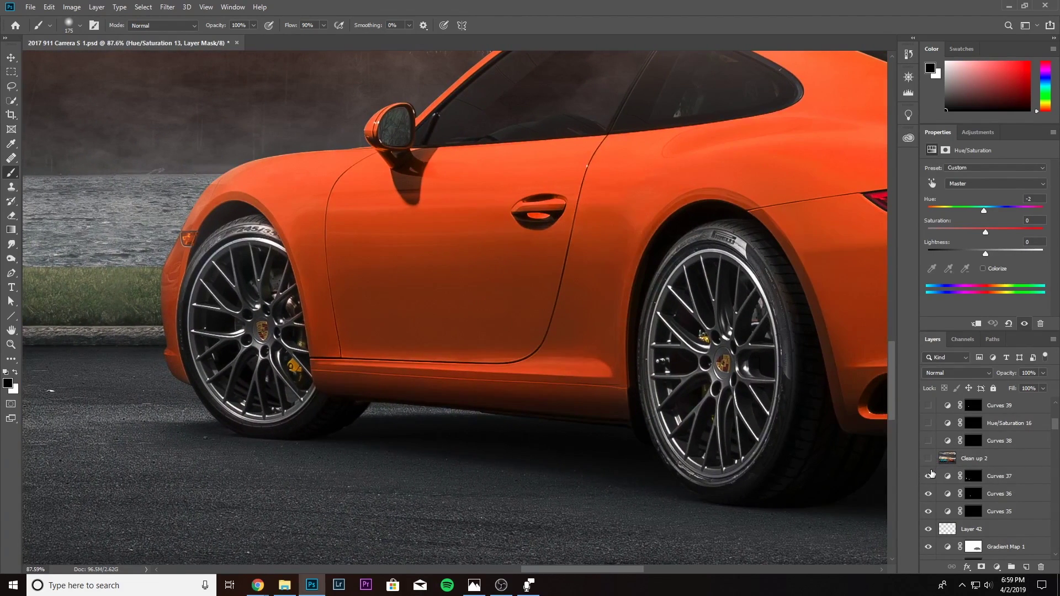
{"action": "left_click", "coordinate": [930, 476]}
{"action": "scroll", "coordinate": [668, 437], "scroll_direction": "down", "scroll_amount": 3}
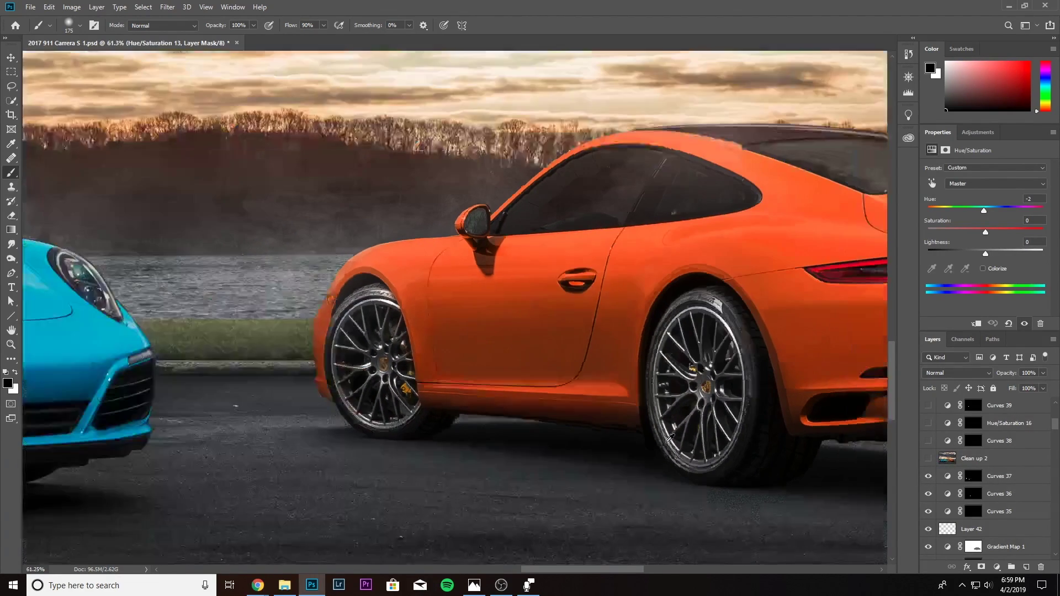
{"action": "scroll", "coordinate": [666, 437], "scroll_direction": "down", "scroll_amount": 4}
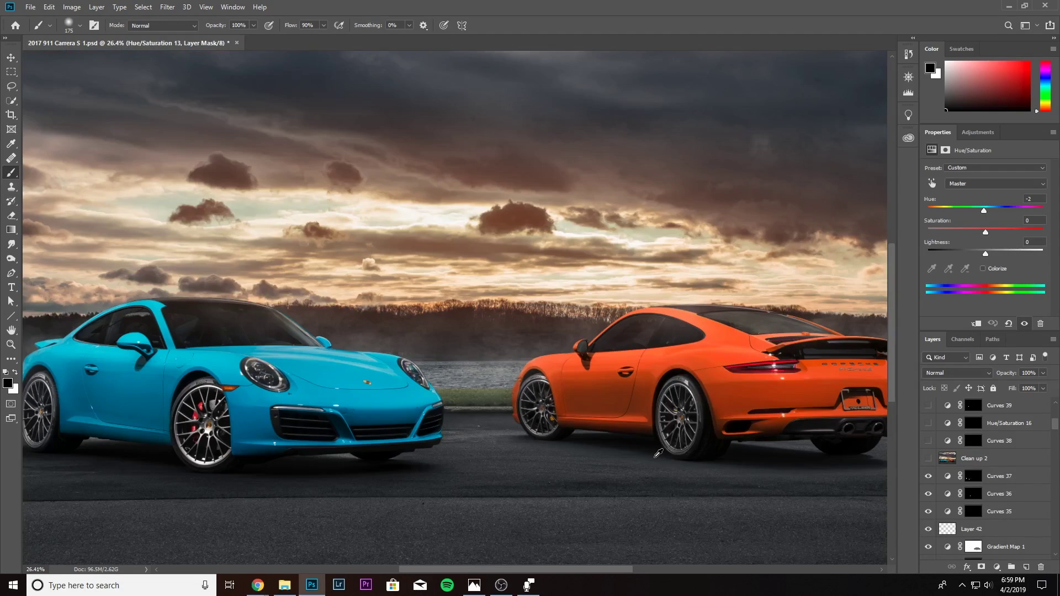
{"action": "scroll", "coordinate": [659, 449], "scroll_direction": "down", "scroll_amount": 1}
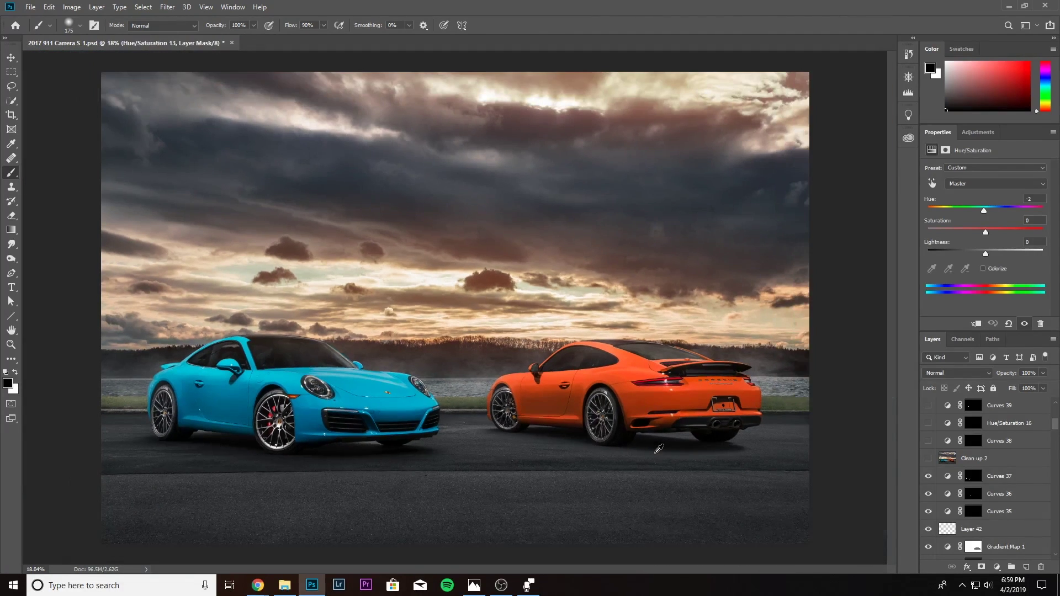
{"action": "scroll", "coordinate": [607, 447], "scroll_direction": "up", "scroll_amount": 2}
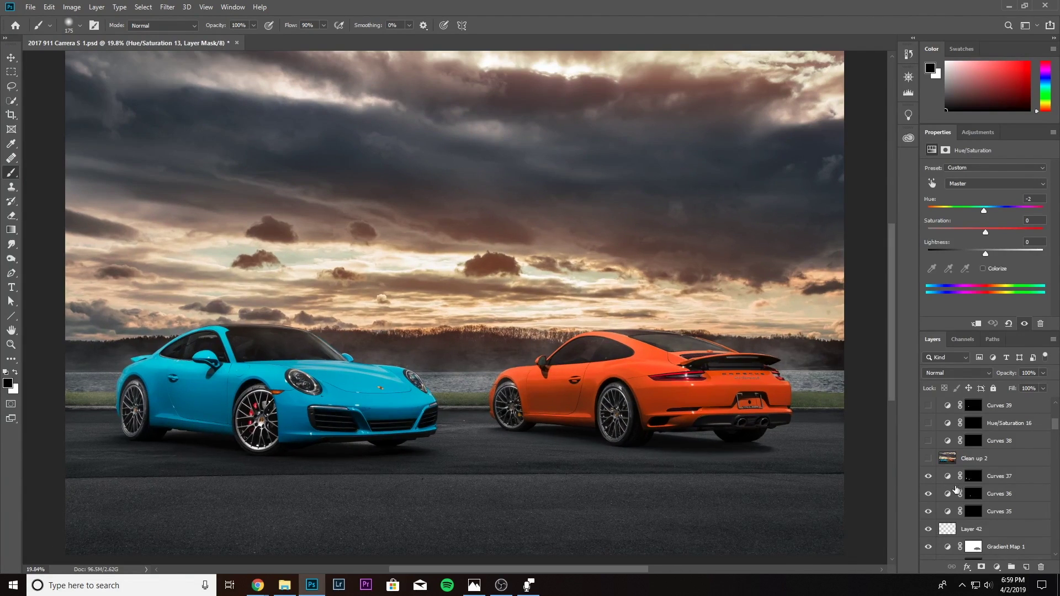
Compare the pavement around the blue car's front and between the two cars with Clean up 2 off and on.
{"action": "left_click", "coordinate": [928, 459]}
{"action": "left_click", "coordinate": [929, 459]}
{"action": "scroll", "coordinate": [990, 470], "scroll_direction": "up", "scroll_amount": 2}
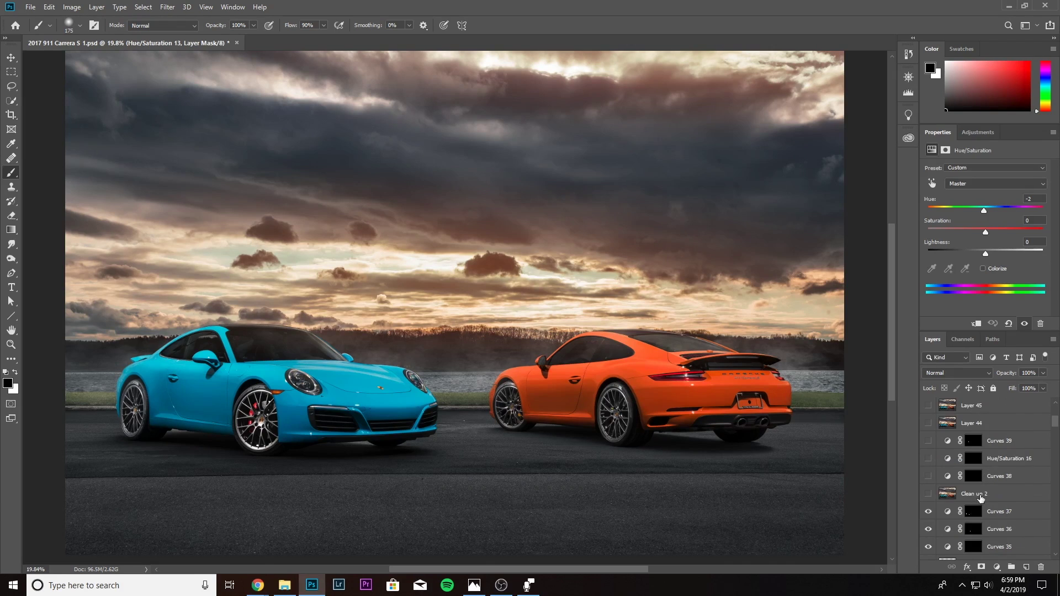
{"action": "left_click", "coordinate": [929, 494]}
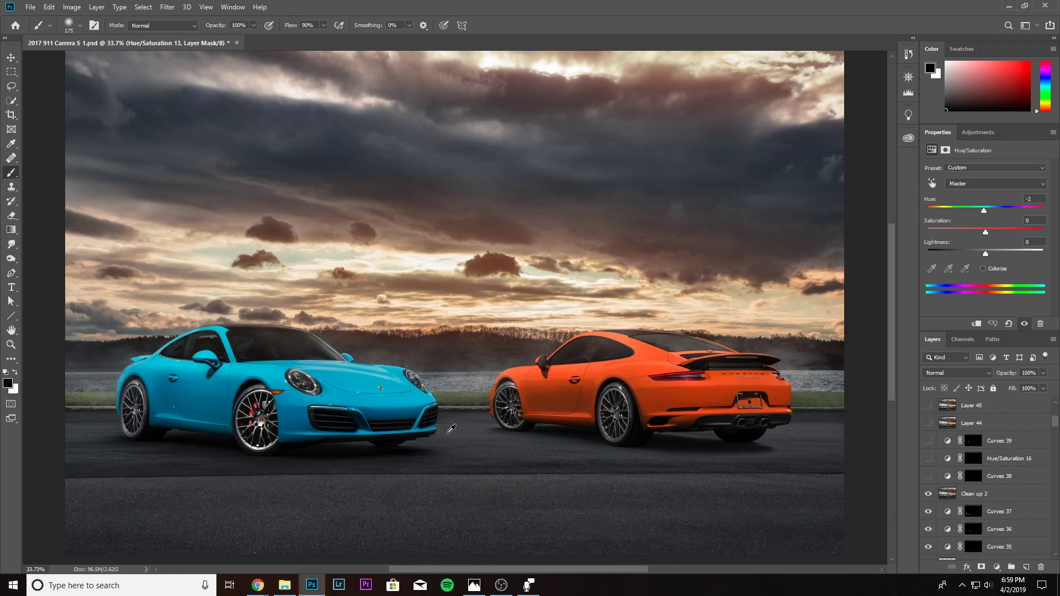
{"action": "scroll", "coordinate": [451, 429], "scroll_direction": "up", "scroll_amount": 3}
{"action": "left_click_drag", "start_coordinate": [446, 434], "coordinate": [556, 348]}
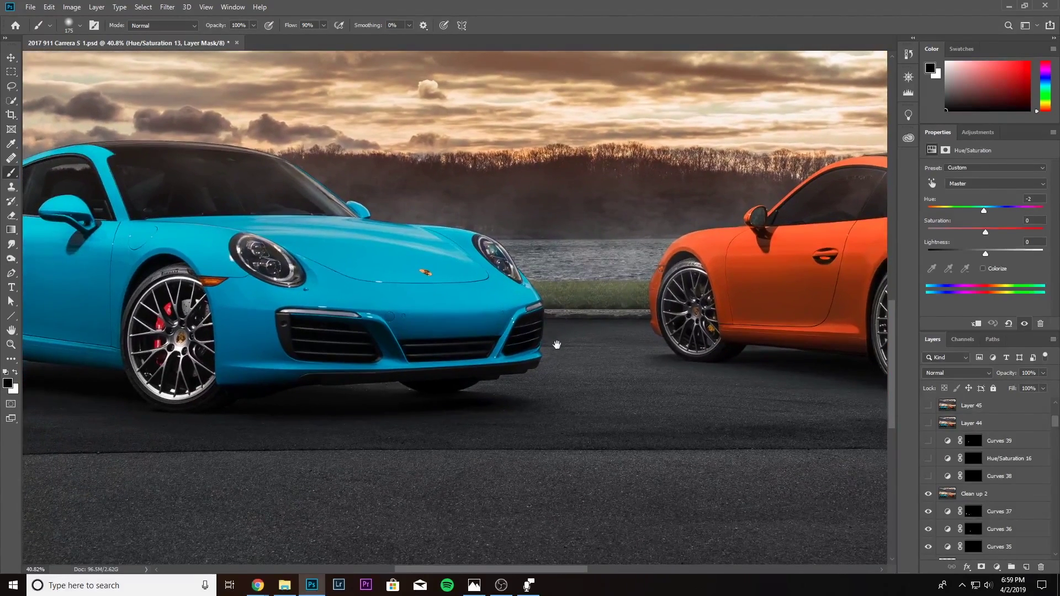
{"action": "left_click", "coordinate": [930, 495]}
{"action": "left_click", "coordinate": [930, 495]}
{"action": "left_click", "coordinate": [930, 495]}
Reduce the brush size to 80 and compare the blue car's lower bumper and ground with Clean up 2 off and on, leaving it shown.
{"action": "scroll", "coordinate": [370, 380], "scroll_direction": "up", "scroll_amount": 3}
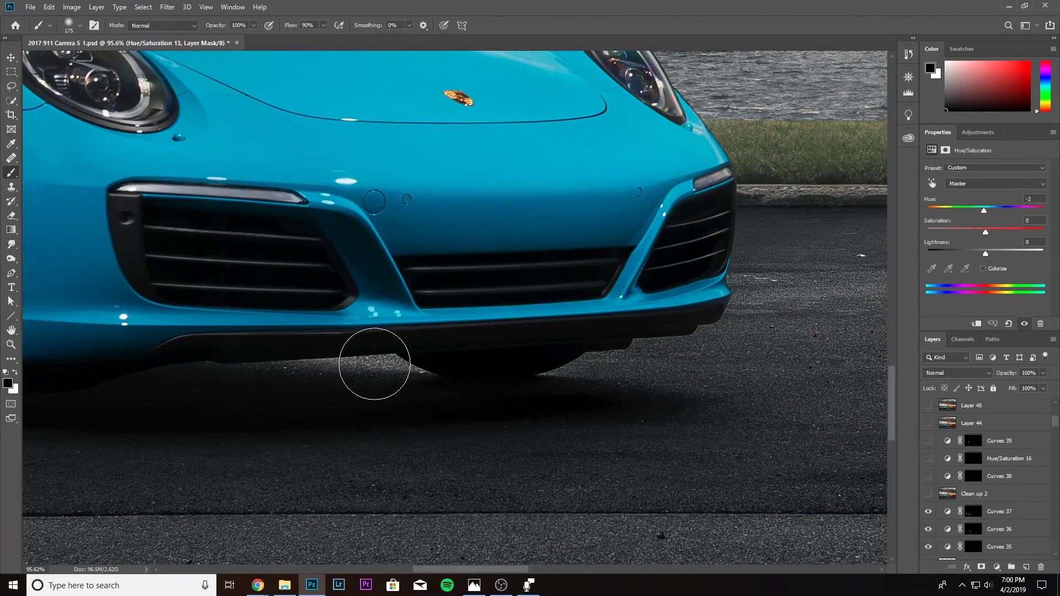
{"action": "key", "text": "bracketleft"}
{"action": "key", "text": "bracketleft"}
{"action": "key", "text": "bracketleft"}
{"action": "key", "text": "bracketleft"}
{"action": "key", "text": "bracketleft"}
{"action": "left_click", "coordinate": [930, 495]}
{"action": "left_click", "coordinate": [929, 495]}
{"action": "left_click", "coordinate": [931, 498]}
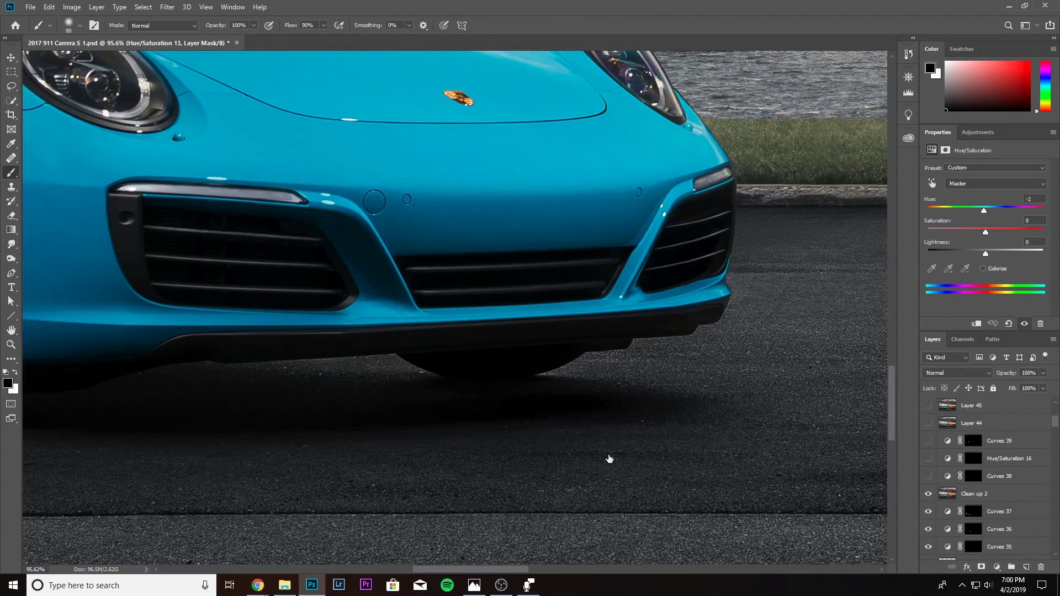
Compare the pavement around the blue car's rear wheel and below its side with Clean up 2 off and on.
{"action": "left_click_drag", "start_coordinate": [280, 383], "coordinate": [997, 389]}
{"action": "left_click_drag", "start_coordinate": [172, 340], "coordinate": [711, 389]}
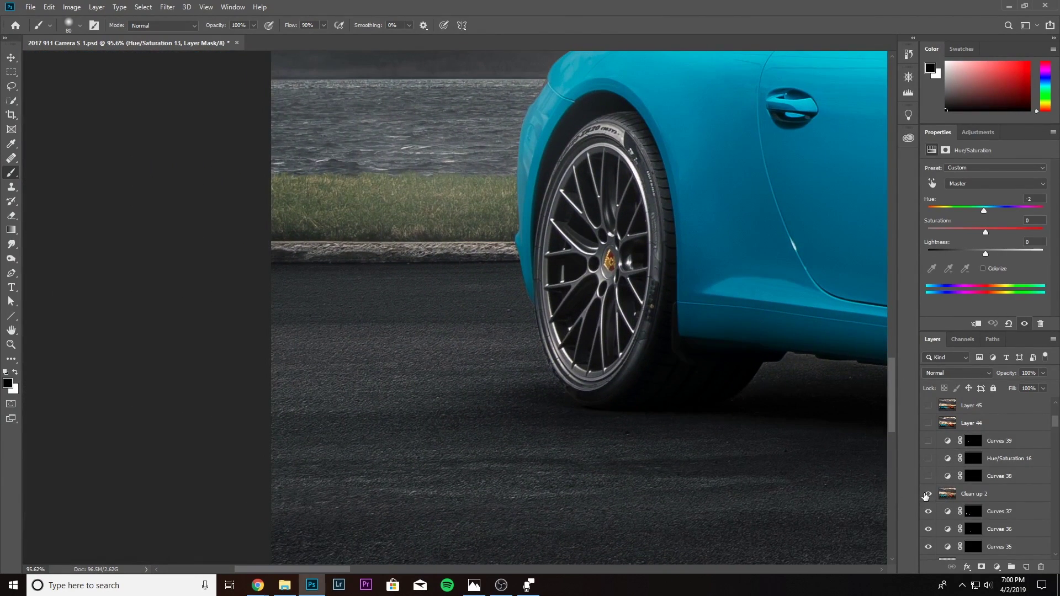
{"action": "left_click", "coordinate": [929, 494]}
{"action": "left_click_drag", "start_coordinate": [585, 286], "coordinate": [375, 178]}
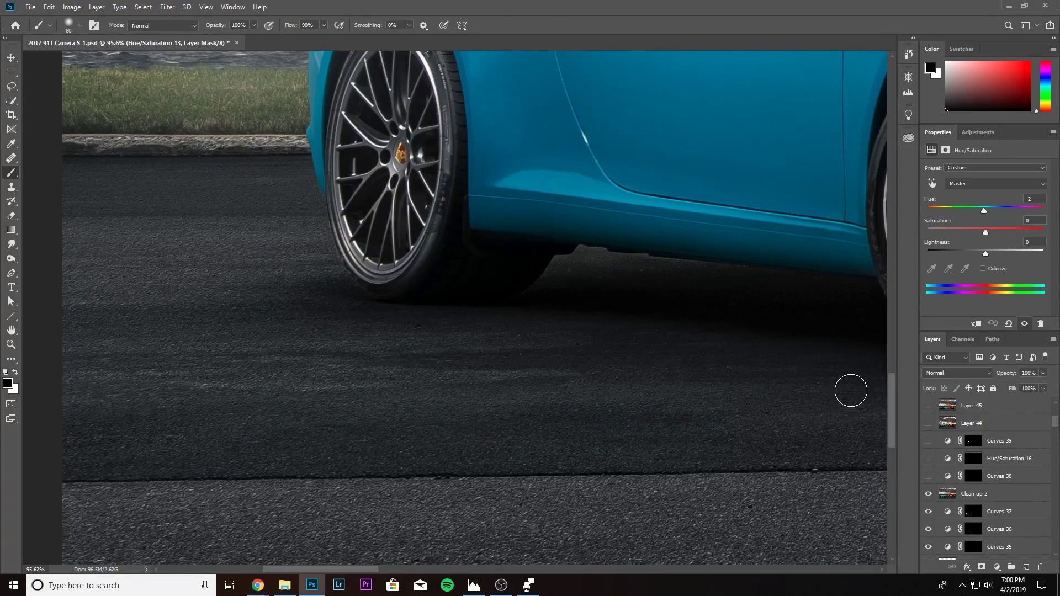
{"action": "left_click", "coordinate": [929, 494]}
{"action": "left_click", "coordinate": [928, 493]}
{"action": "left_click", "coordinate": [928, 493]}
{"action": "left_click", "coordinate": [928, 494]}
Compare the orange car and the pavement around it with Clean up 2 off and on.
{"action": "scroll", "coordinate": [678, 398], "scroll_direction": "down", "scroll_amount": 5}
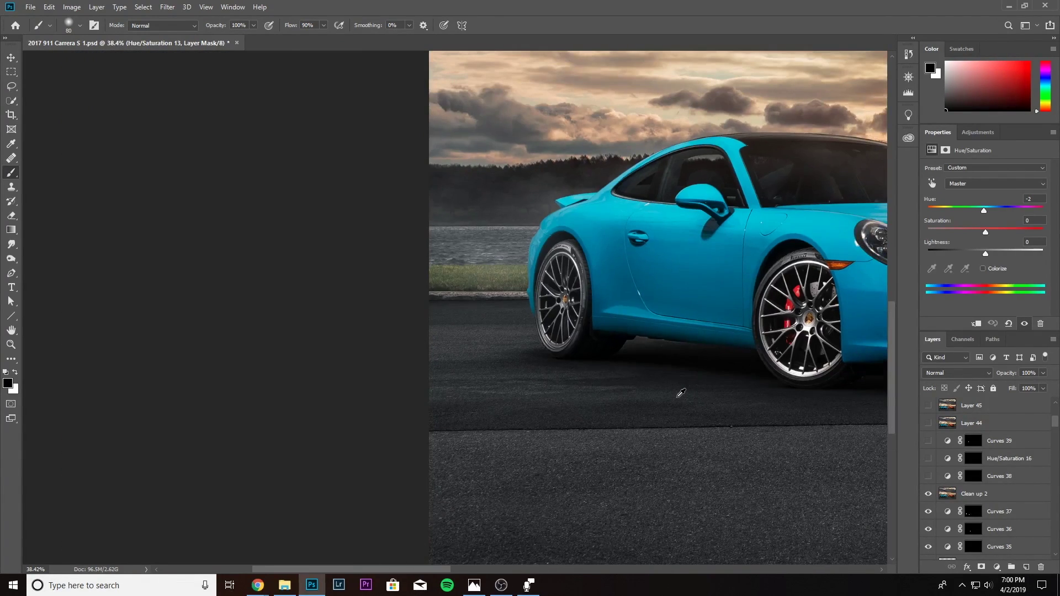
{"action": "scroll", "coordinate": [680, 401], "scroll_direction": "down", "scroll_amount": 3}
{"action": "scroll", "coordinate": [718, 442], "scroll_direction": "up", "scroll_amount": 3}
{"action": "scroll", "coordinate": [673, 454], "scroll_direction": "up", "scroll_amount": 2}
{"action": "left_click", "coordinate": [930, 494]}
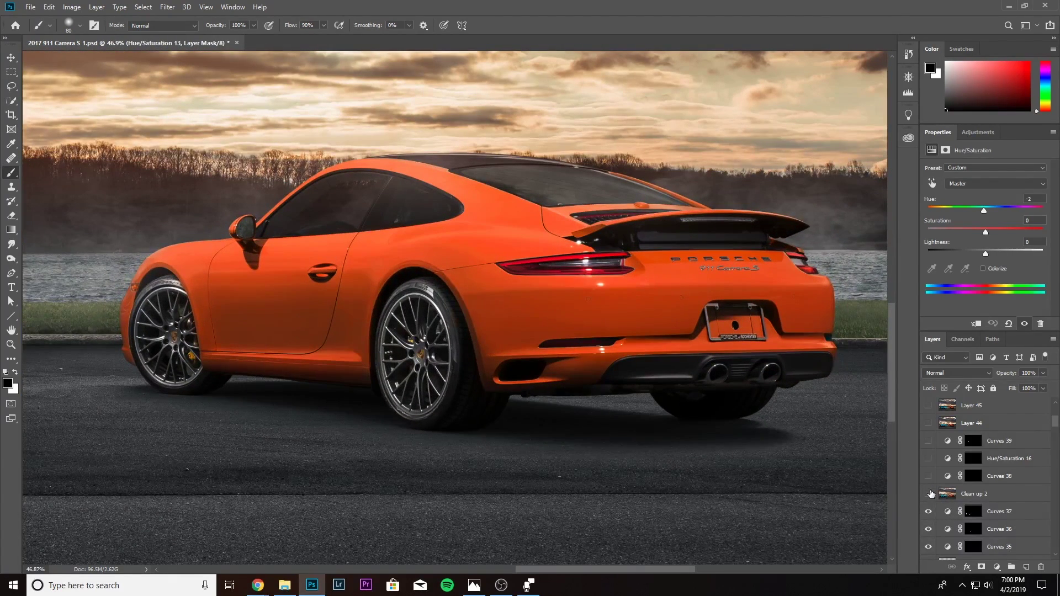
{"action": "left_click", "coordinate": [930, 493]}
Compare the orange car's taillight, rear bumper and side with Clean up 2 off and on, leaving it shown.
{"action": "scroll", "coordinate": [635, 273], "scroll_direction": "up", "scroll_amount": 3}
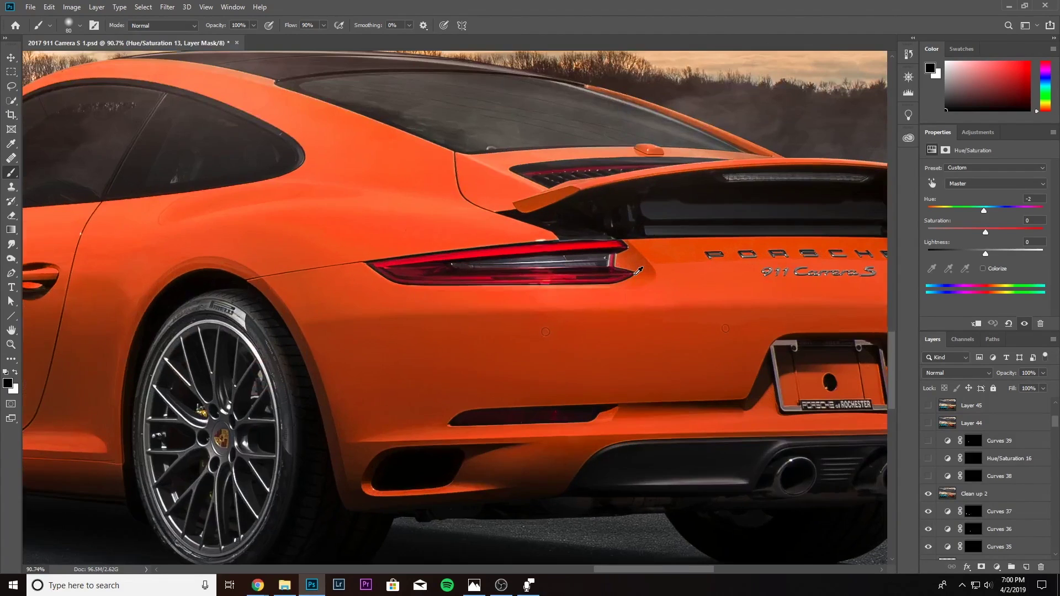
{"action": "left_click_drag", "start_coordinate": [663, 314], "coordinate": [587, 312]}
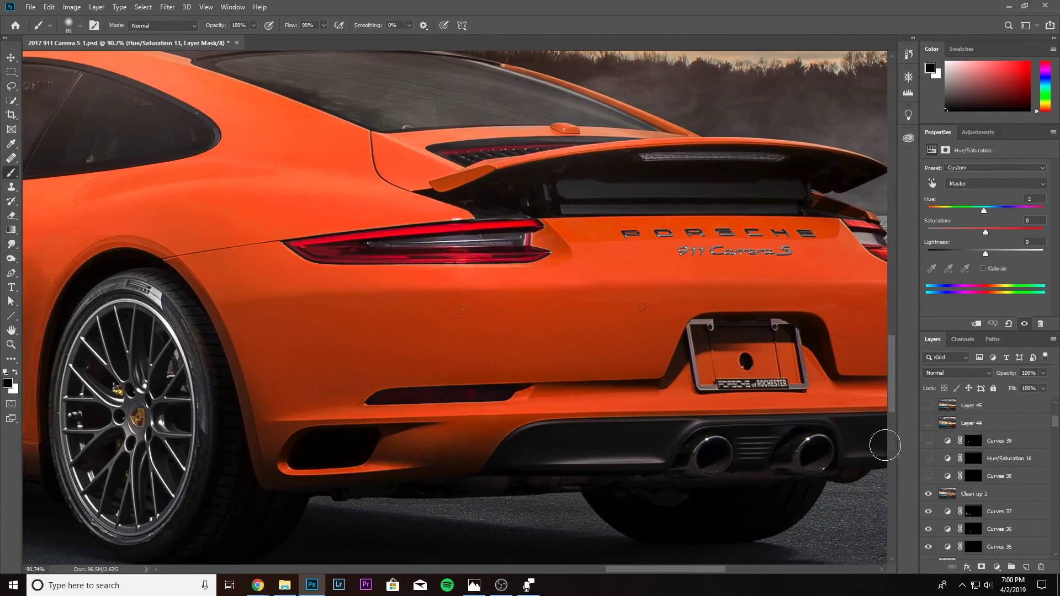
{"action": "left_click", "coordinate": [928, 495]}
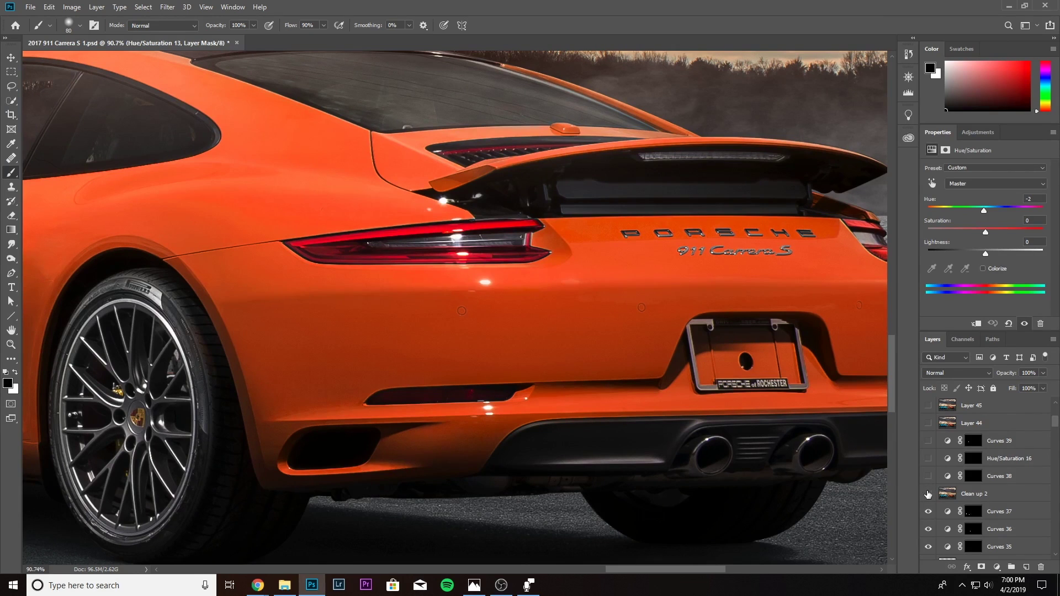
{"action": "left_click_drag", "start_coordinate": [421, 233], "coordinate": [620, 273]}
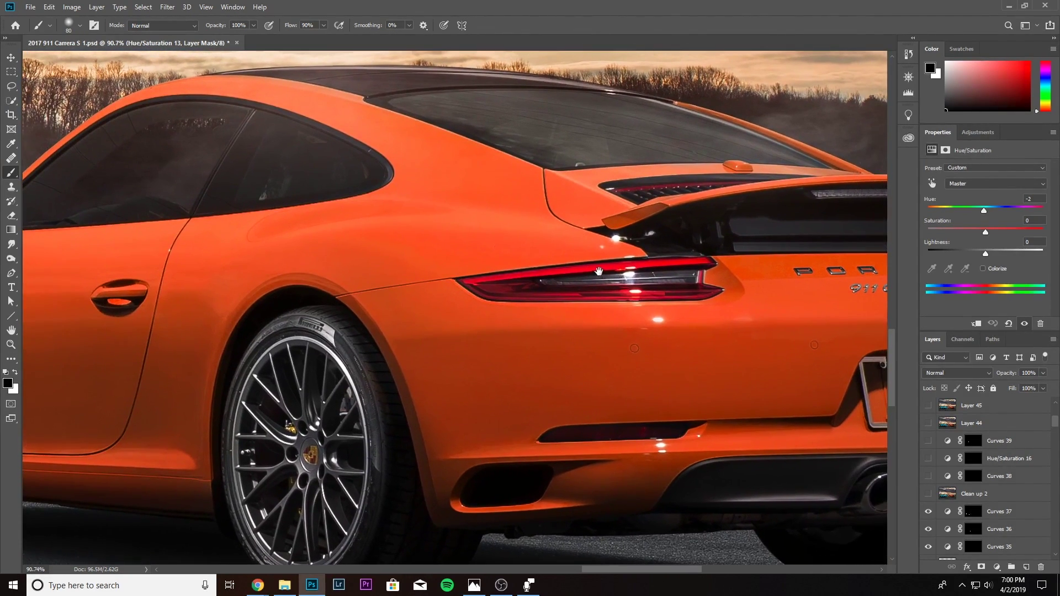
{"action": "left_click", "coordinate": [929, 494]}
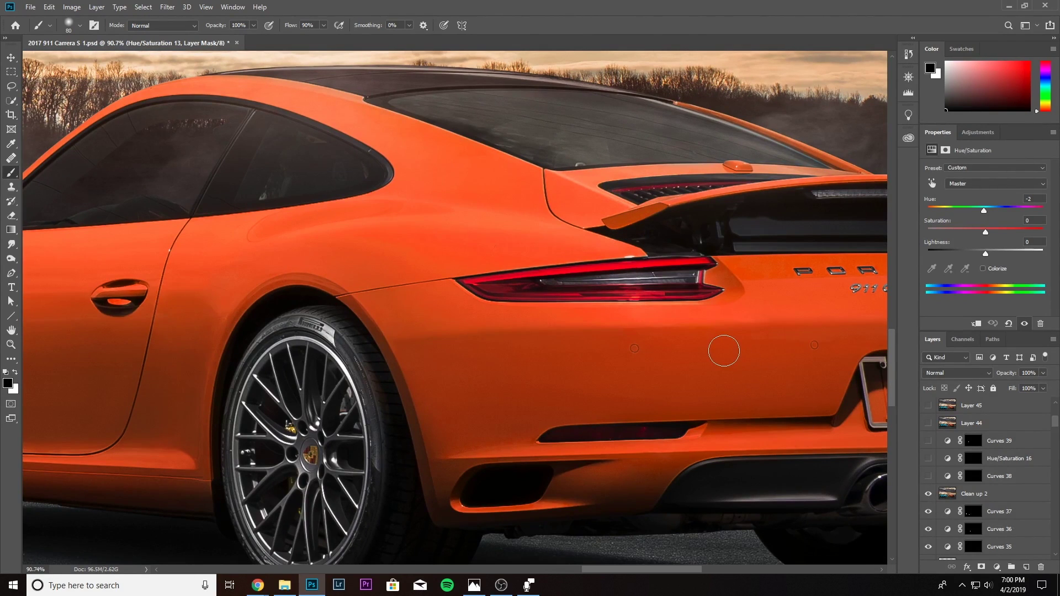
Show Curves 38 and Hue/Saturation 16, and preview Curves 39 on the full composite.
{"action": "scroll", "coordinate": [724, 351], "scroll_direction": "down", "scroll_amount": 5}
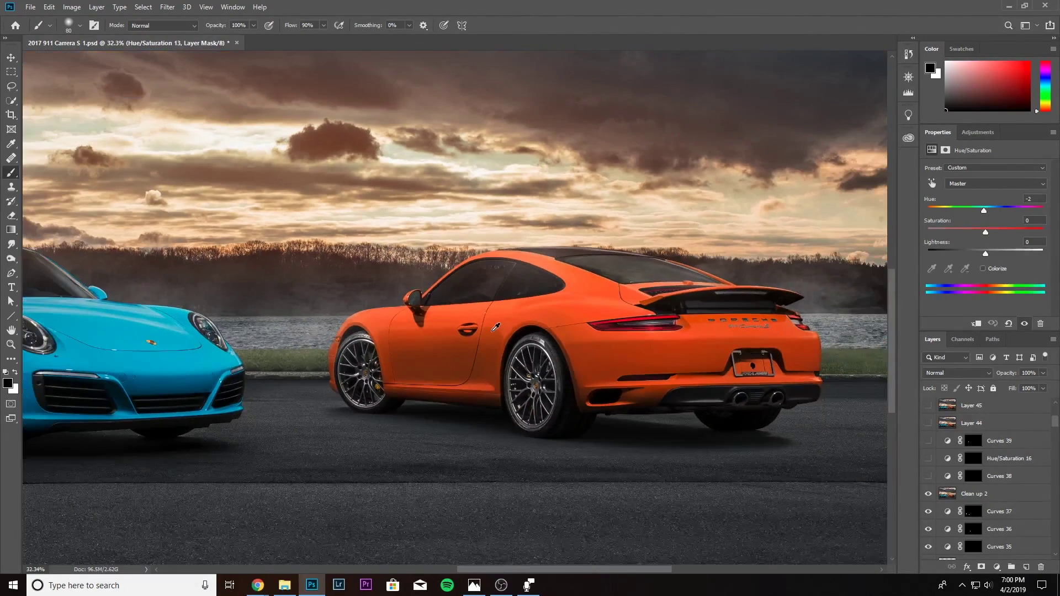
{"action": "scroll", "coordinate": [495, 327], "scroll_direction": "down", "scroll_amount": 3}
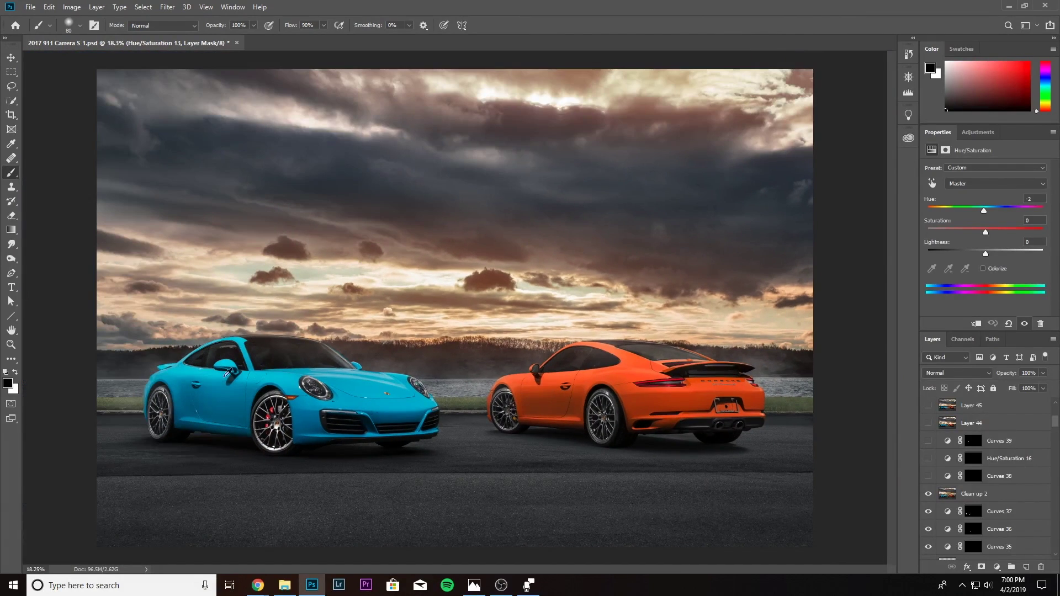
{"action": "scroll", "coordinate": [177, 380], "scroll_direction": "up", "scroll_amount": 1}
{"action": "scroll", "coordinate": [577, 439], "scroll_direction": "down", "scroll_amount": 1}
{"action": "left_click", "coordinate": [929, 459]}
{"action": "left_click", "coordinate": [929, 441]}
{"action": "left_click", "coordinate": [929, 441]}
Show Curves 39 and compare its effect on the blue car's windows and windshield.
{"action": "scroll", "coordinate": [570, 358], "scroll_direction": "up", "scroll_amount": 2}
{"action": "scroll", "coordinate": [612, 359], "scroll_direction": "up", "scroll_amount": 4}
{"action": "scroll", "coordinate": [628, 360], "scroll_direction": "up", "scroll_amount": 1}
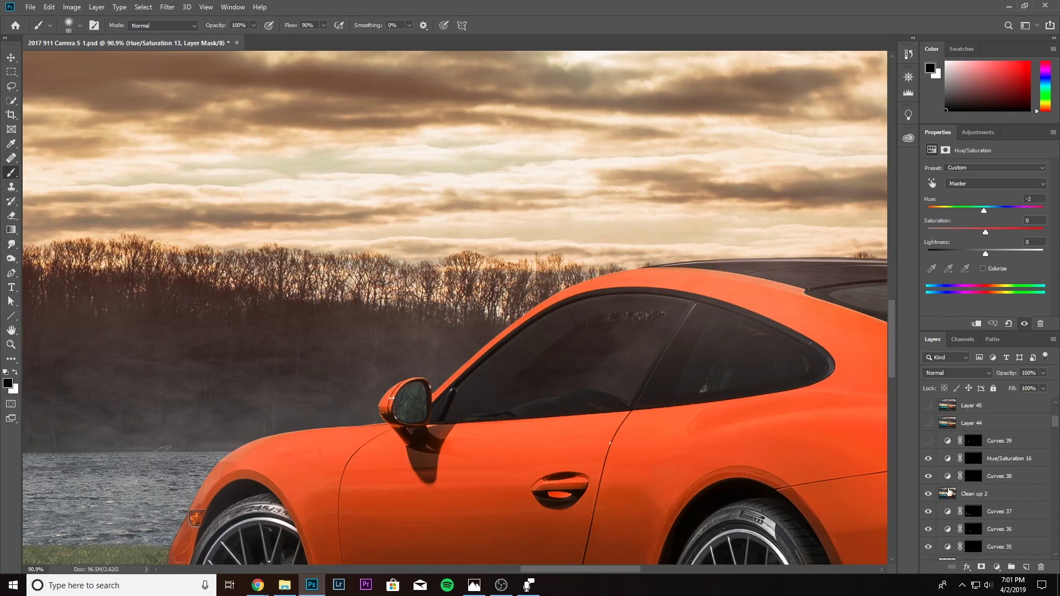
{"action": "left_click", "coordinate": [930, 441]}
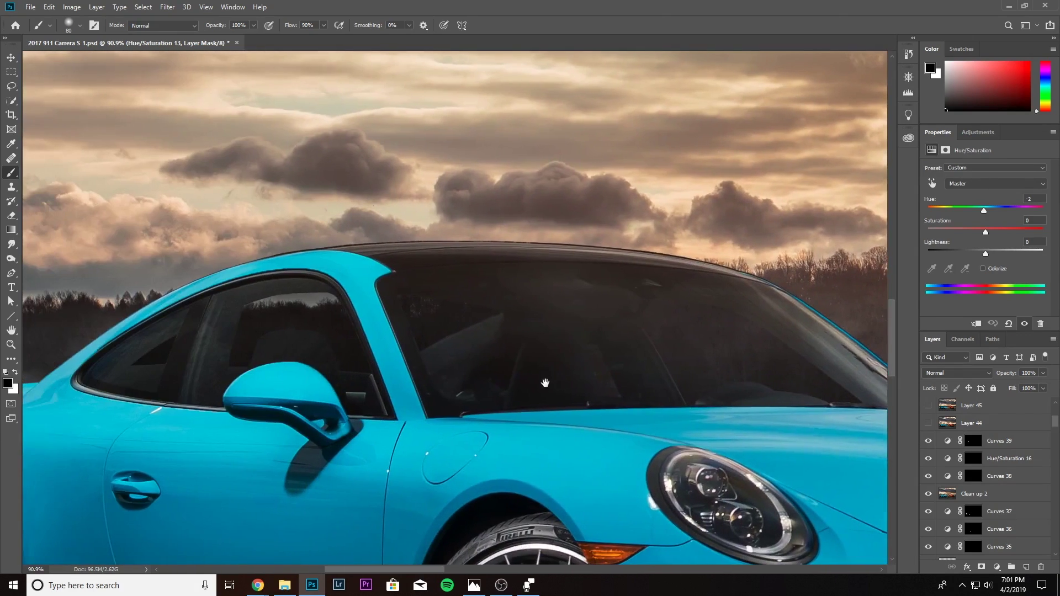
{"action": "left_click", "coordinate": [929, 442]}
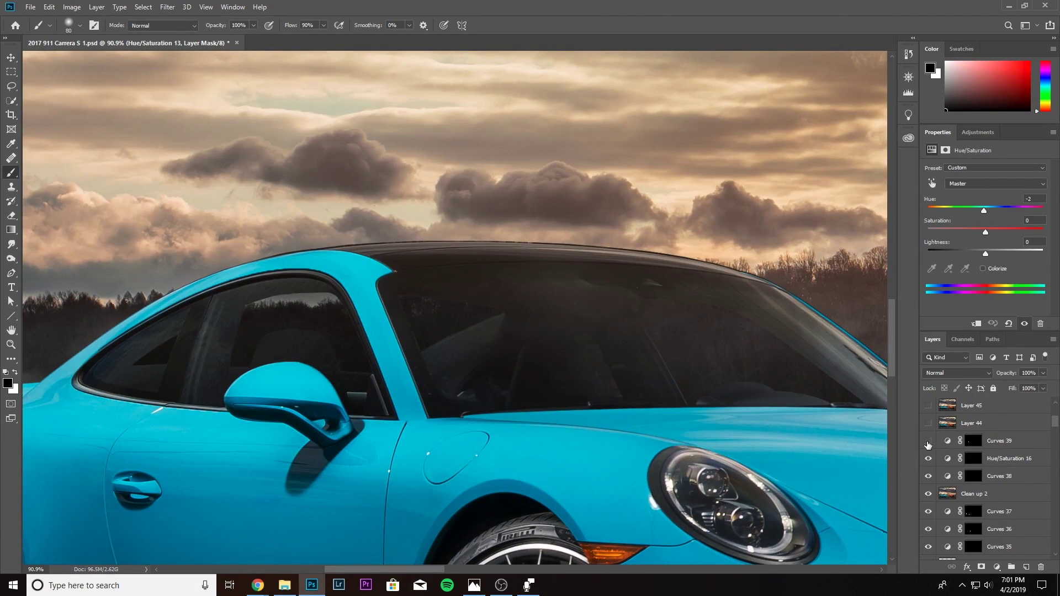
{"action": "left_click", "coordinate": [929, 442]}
{"action": "scroll", "coordinate": [420, 332], "scroll_direction": "up", "scroll_amount": 3}
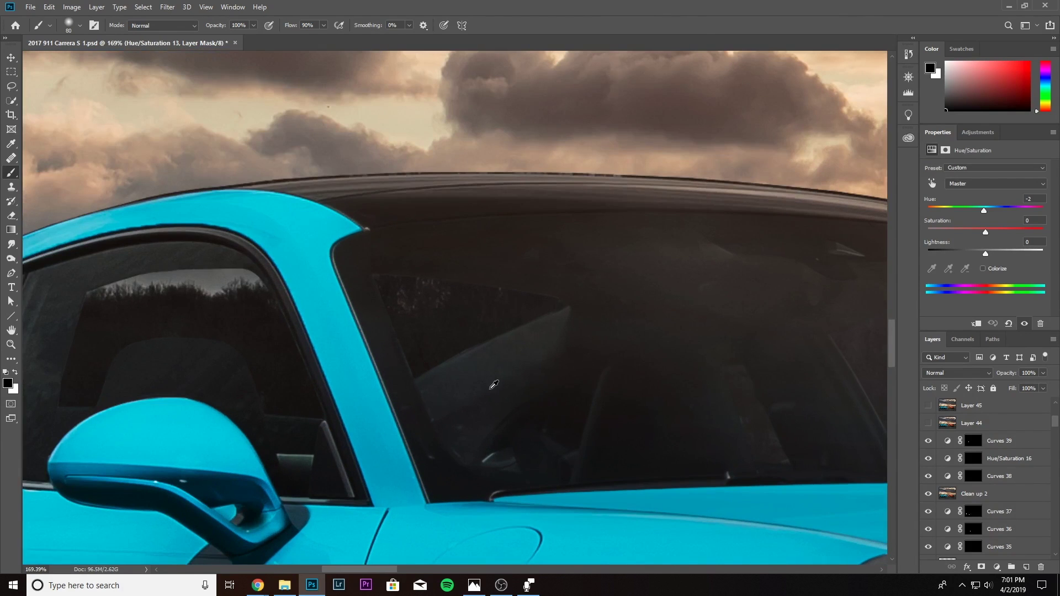
{"action": "scroll", "coordinate": [492, 387], "scroll_direction": "down", "scroll_amount": 4}
{"action": "scroll", "coordinate": [496, 394], "scroll_direction": "down", "scroll_amount": 4}
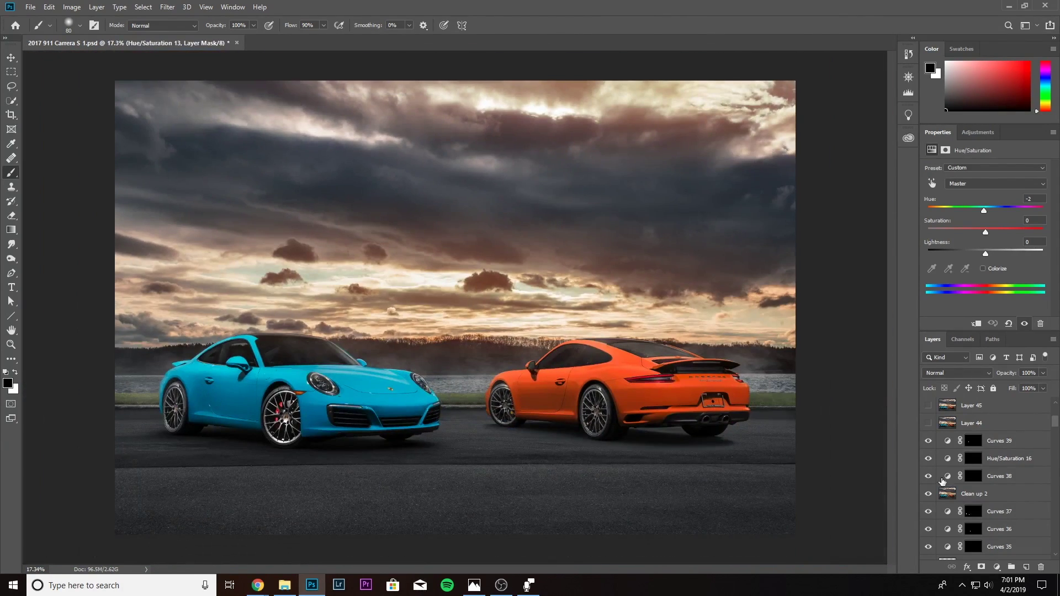
Show Layer 44, Layer 45 and Curves 41, and examine the blue car.
{"action": "scroll", "coordinate": [955, 463], "scroll_direction": "up", "scroll_amount": 2}
{"action": "scroll", "coordinate": [956, 463], "scroll_direction": "up", "scroll_amount": 2}
{"action": "left_click", "coordinate": [928, 511]}
{"action": "left_click", "coordinate": [929, 494]}
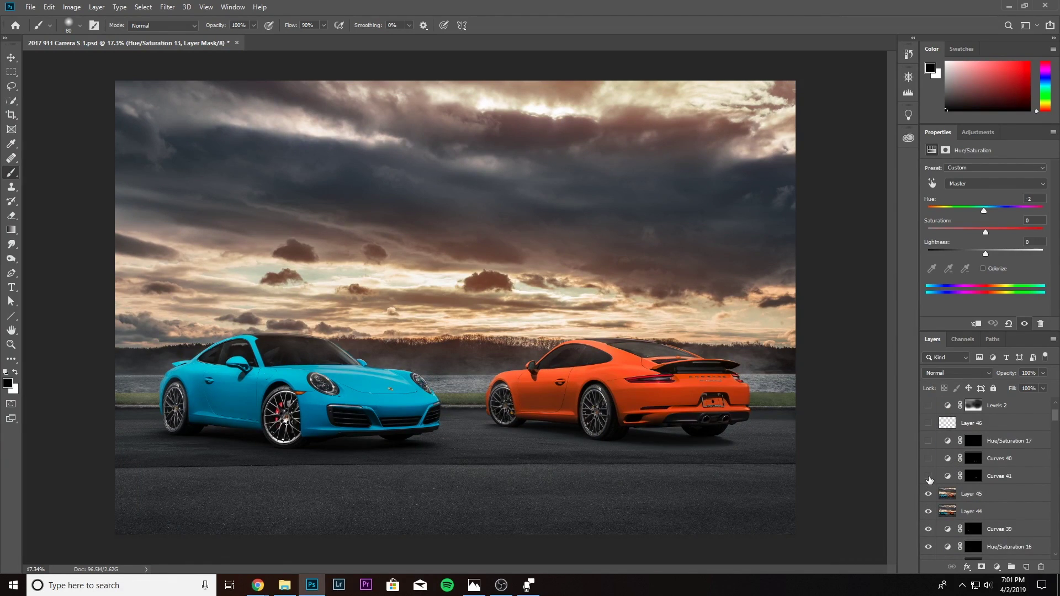
{"action": "left_click", "coordinate": [928, 477]}
{"action": "scroll", "coordinate": [171, 362], "scroll_direction": "up", "scroll_amount": 3}
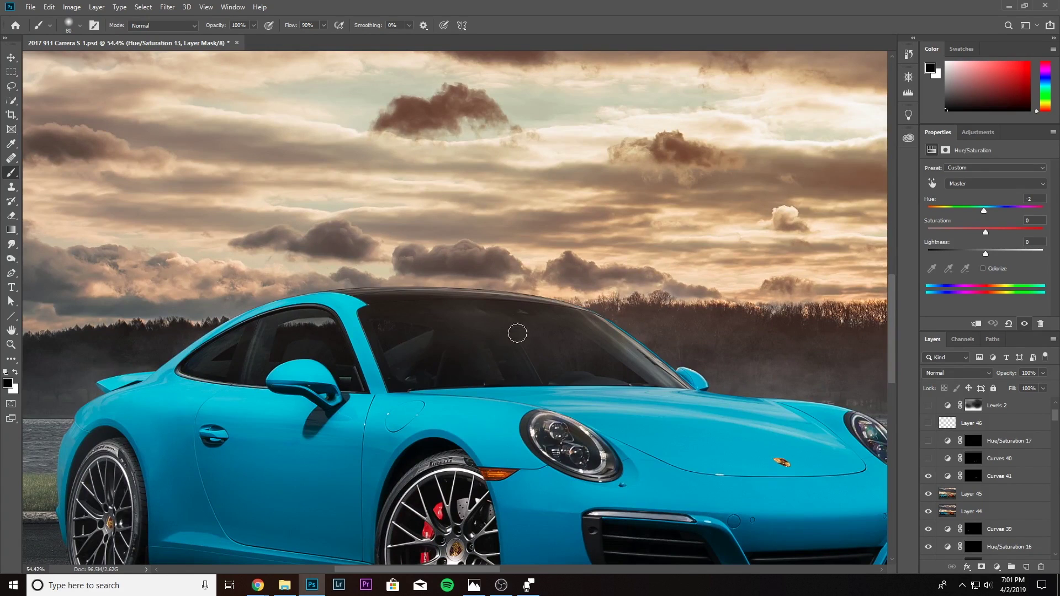
{"action": "scroll", "coordinate": [486, 382], "scroll_direction": "down", "scroll_amount": 2}
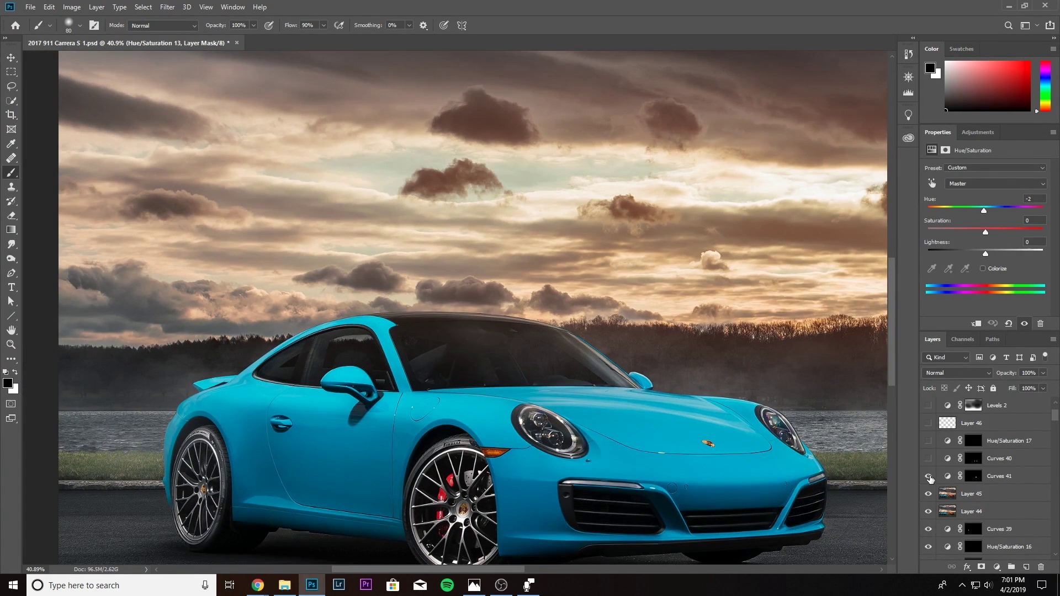
Show Curves 40 and inspect the windows of the orange and blue cars.
{"action": "left_click", "coordinate": [929, 494]}
{"action": "left_click_drag", "start_coordinate": [930, 514], "coordinate": [929, 460]}
{"action": "scroll", "coordinate": [790, 423], "scroll_direction": "right", "scroll_amount": 10}
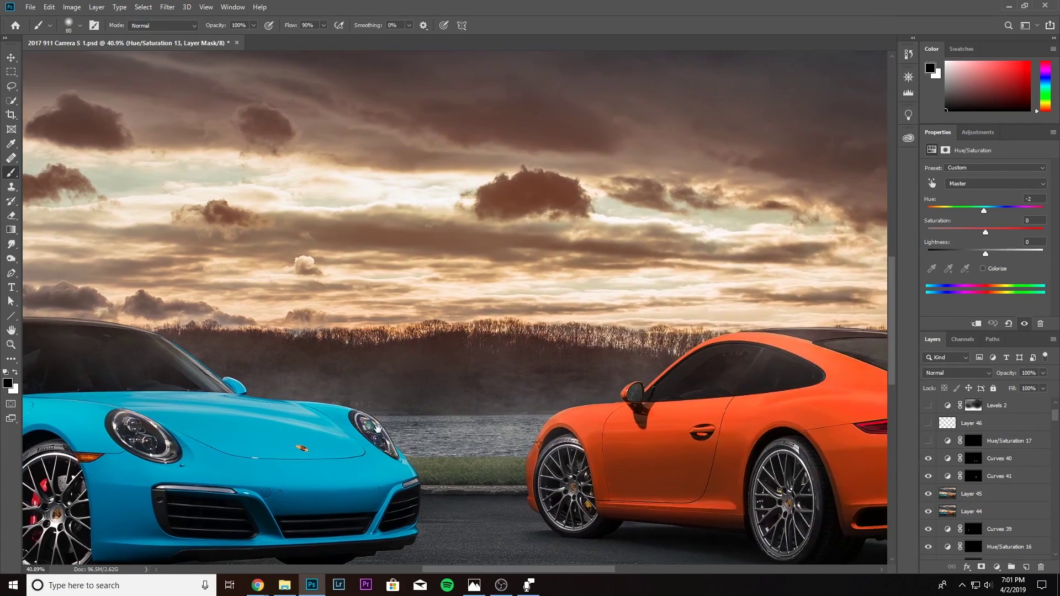
{"action": "scroll", "coordinate": [702, 349], "scroll_direction": "up", "scroll_amount": 3}
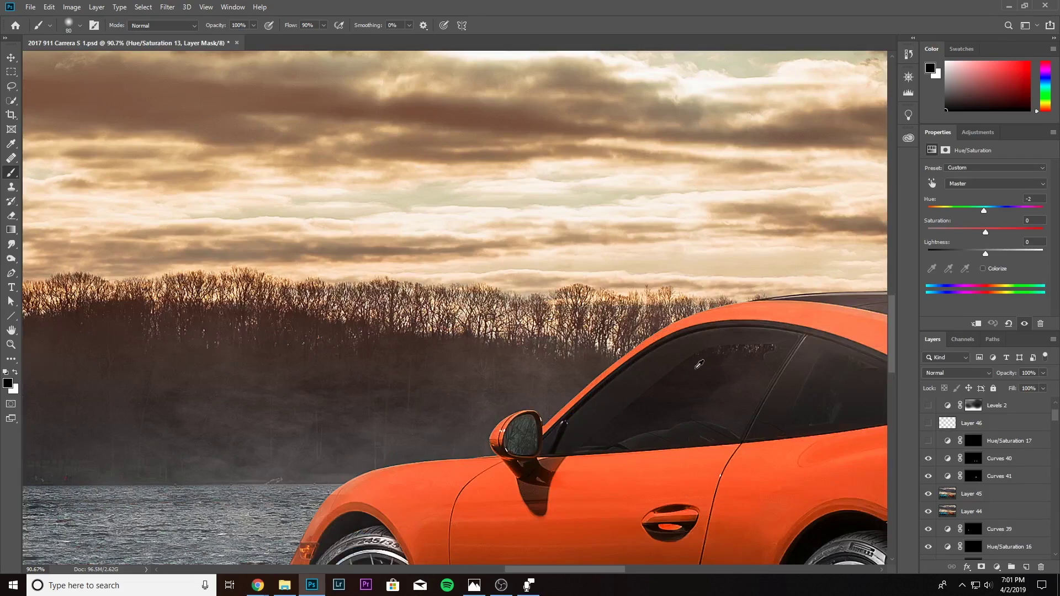
{"action": "scroll", "coordinate": [629, 390], "scroll_direction": "up", "scroll_amount": 2}
{"action": "scroll", "coordinate": [688, 430], "scroll_direction": "down", "scroll_amount": 5}
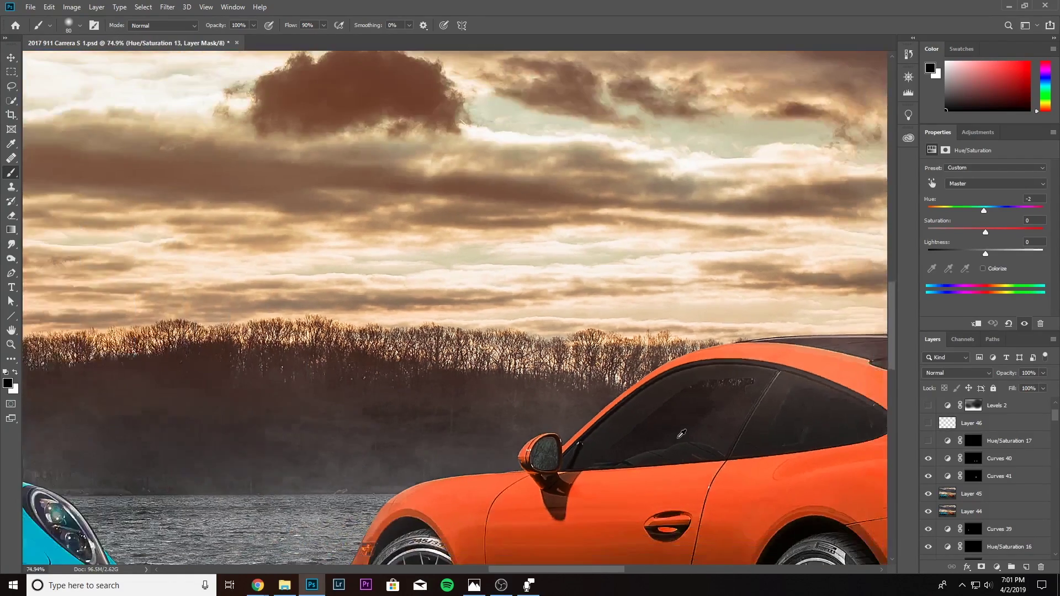
{"action": "scroll", "coordinate": [301, 423], "scroll_direction": "up", "scroll_amount": 4}
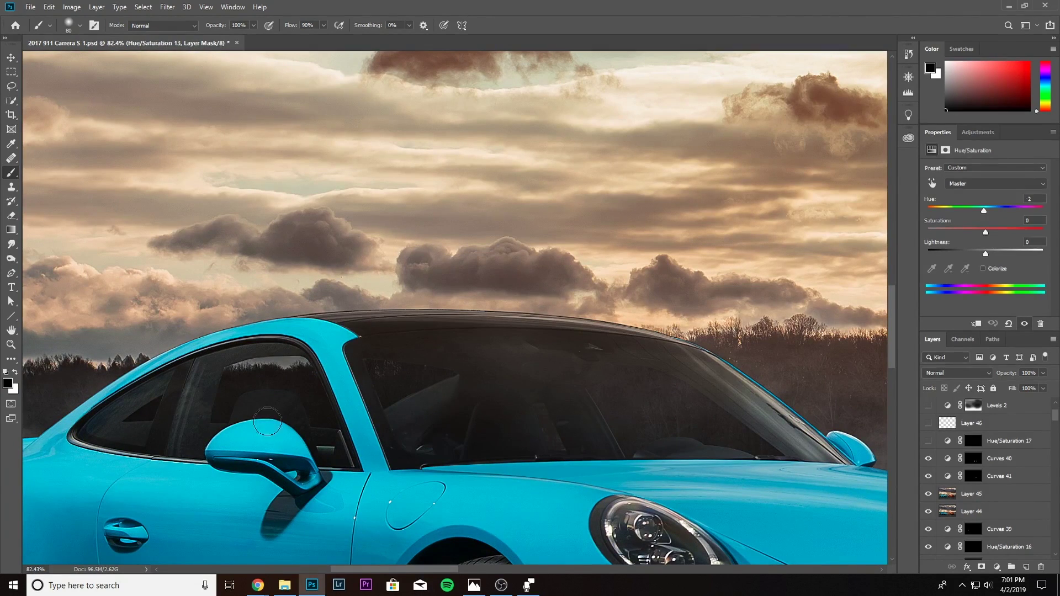
{"action": "scroll", "coordinate": [322, 439], "scroll_direction": "down", "scroll_amount": 2}
{"action": "scroll", "coordinate": [324, 435], "scroll_direction": "down", "scroll_amount": 6}
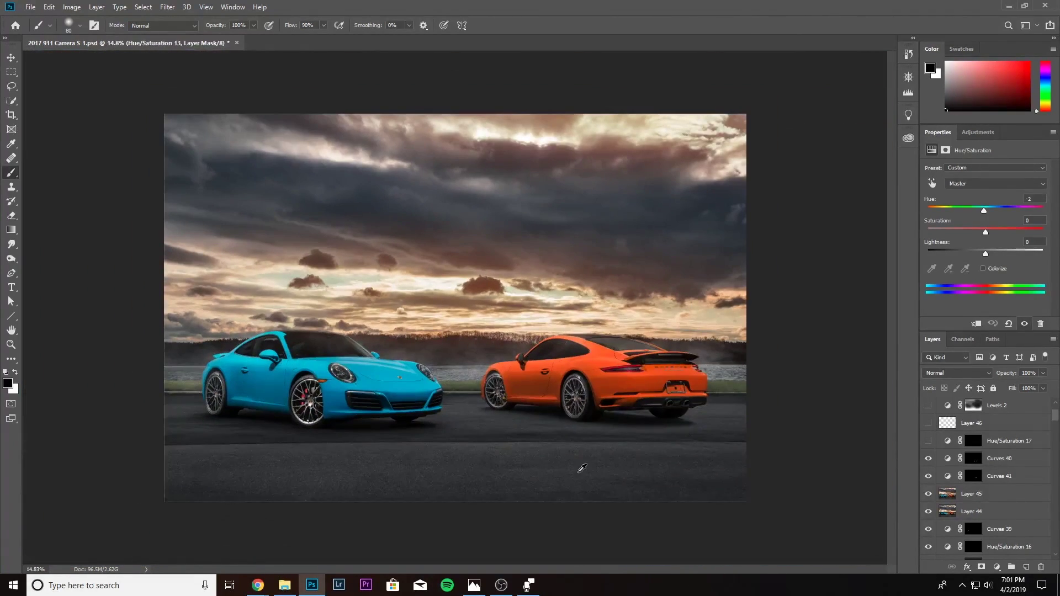
Show Hue/Saturation 17, Layer 46 and Levels 2 above the Curves 40 layer.
{"action": "scroll", "coordinate": [441, 309], "scroll_direction": "up", "scroll_amount": 1}
{"action": "scroll", "coordinate": [956, 463], "scroll_direction": "up", "scroll_amount": 2}
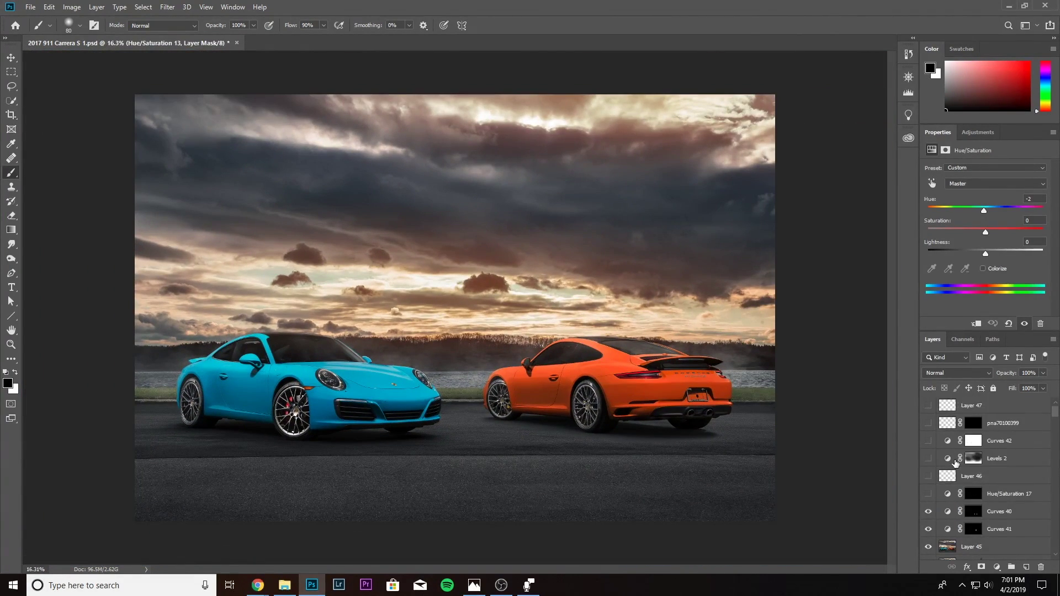
{"action": "left_click", "coordinate": [928, 494]}
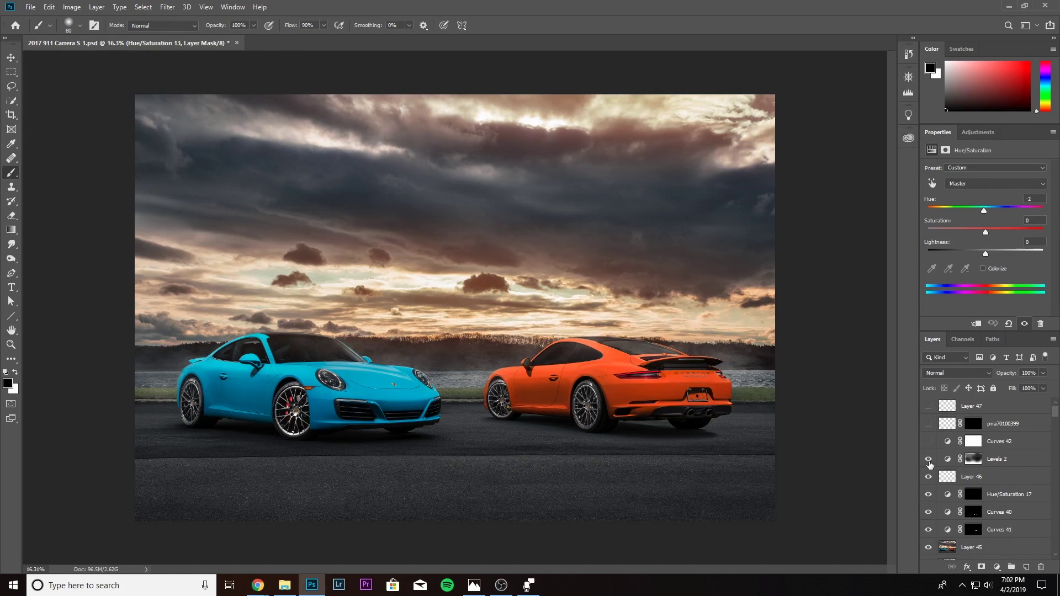
{"action": "scroll", "coordinate": [580, 454], "scroll_direction": "up", "scroll_amount": 1}
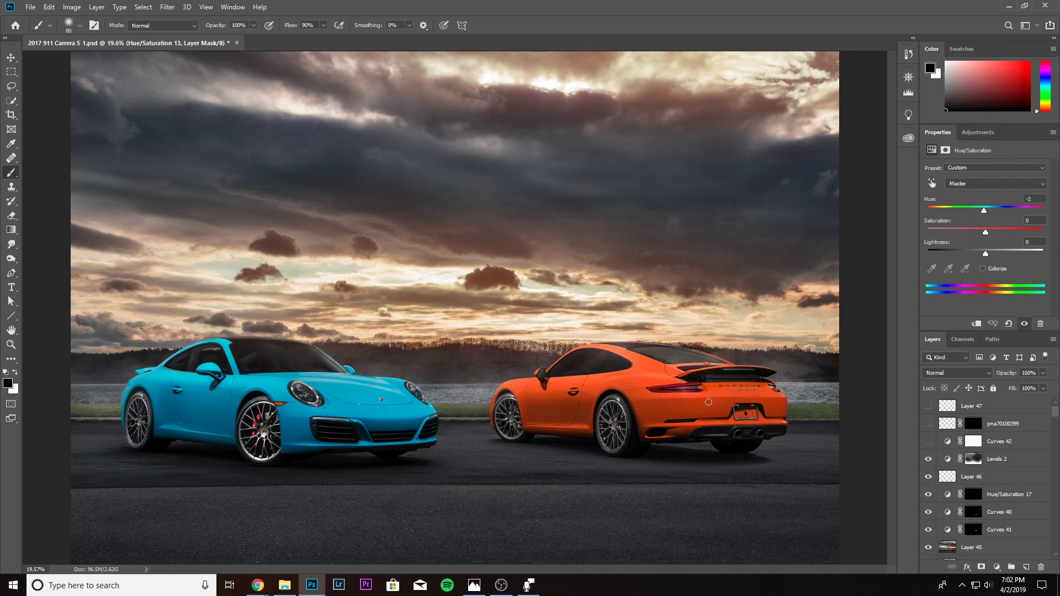
Show Curves 42 and the pna70100399 layer, comparing the orange car's license plate with that layer off and on.
{"action": "left_click", "coordinate": [929, 441]}
{"action": "left_click", "coordinate": [928, 423]}
{"action": "scroll", "coordinate": [815, 418], "scroll_direction": "up", "scroll_amount": 4}
{"action": "scroll", "coordinate": [819, 413], "scroll_direction": "up", "scroll_amount": 5}
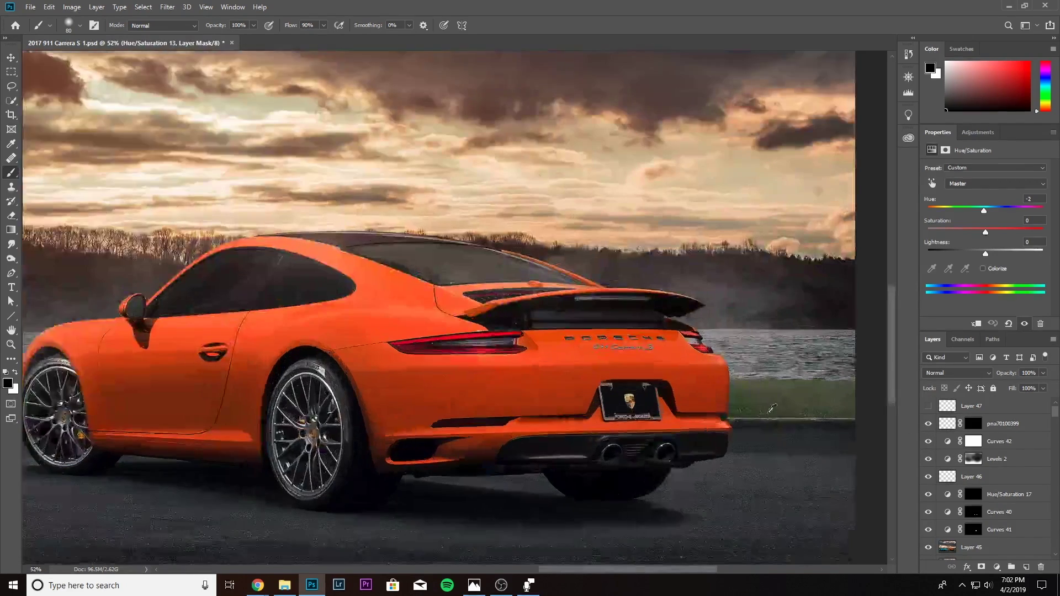
{"action": "scroll", "coordinate": [591, 398], "scroll_direction": "down", "scroll_amount": 1}
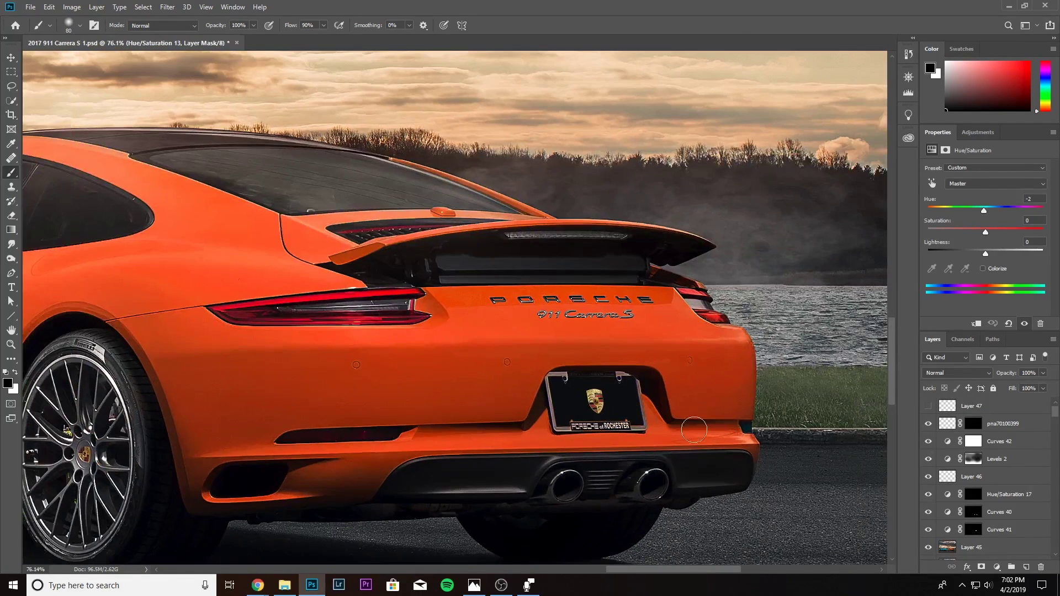
{"action": "left_click", "coordinate": [928, 424]}
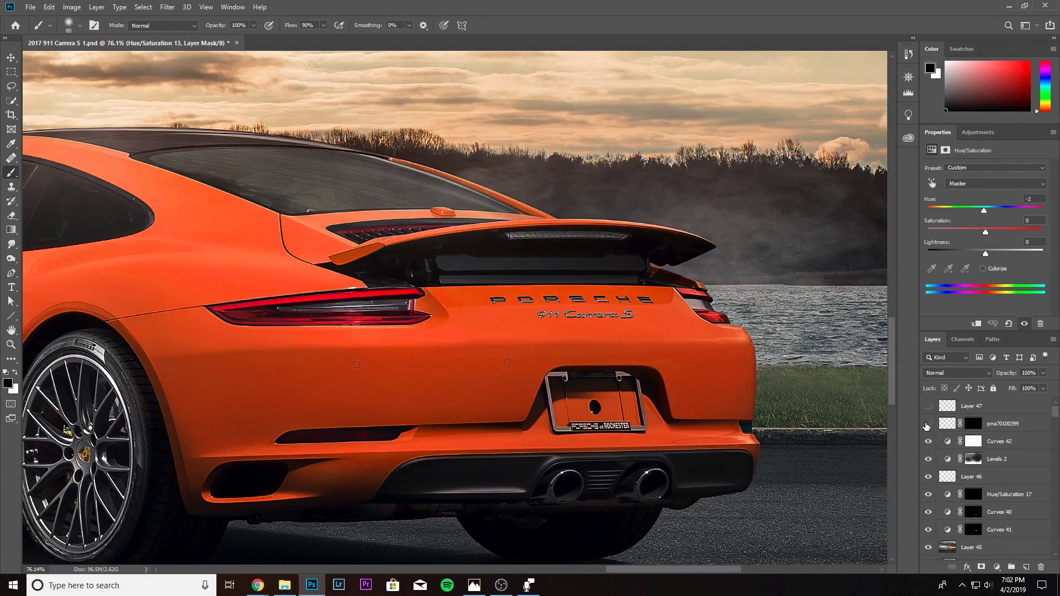
{"action": "left_click", "coordinate": [928, 424]}
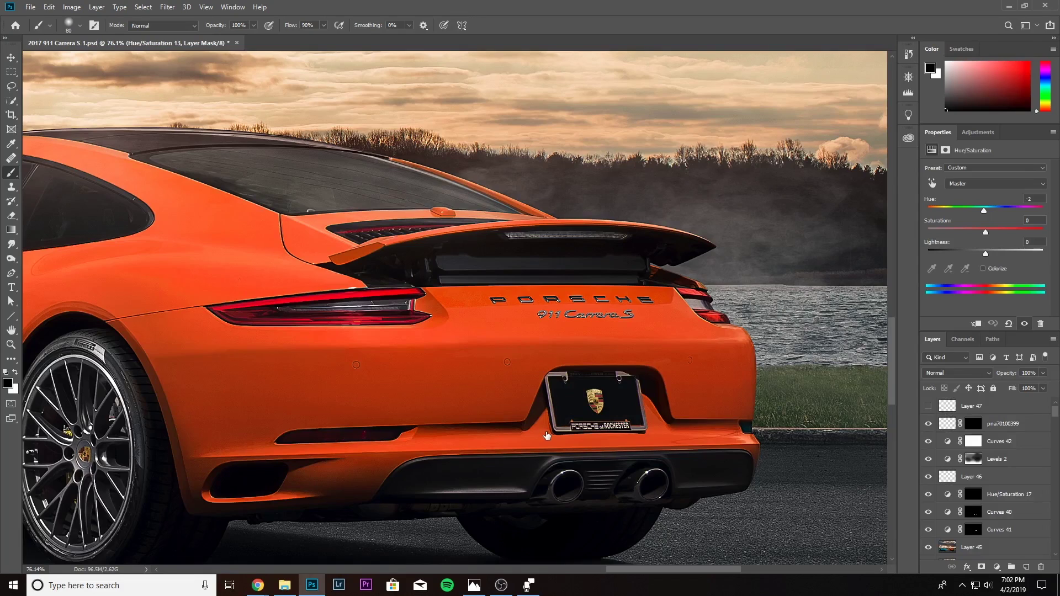
Show Layer 47 and view the full composite.
{"action": "scroll", "coordinate": [547, 434], "scroll_direction": "down", "scroll_amount": 1}
{"action": "scroll", "coordinate": [615, 407], "scroll_direction": "down", "scroll_amount": 4}
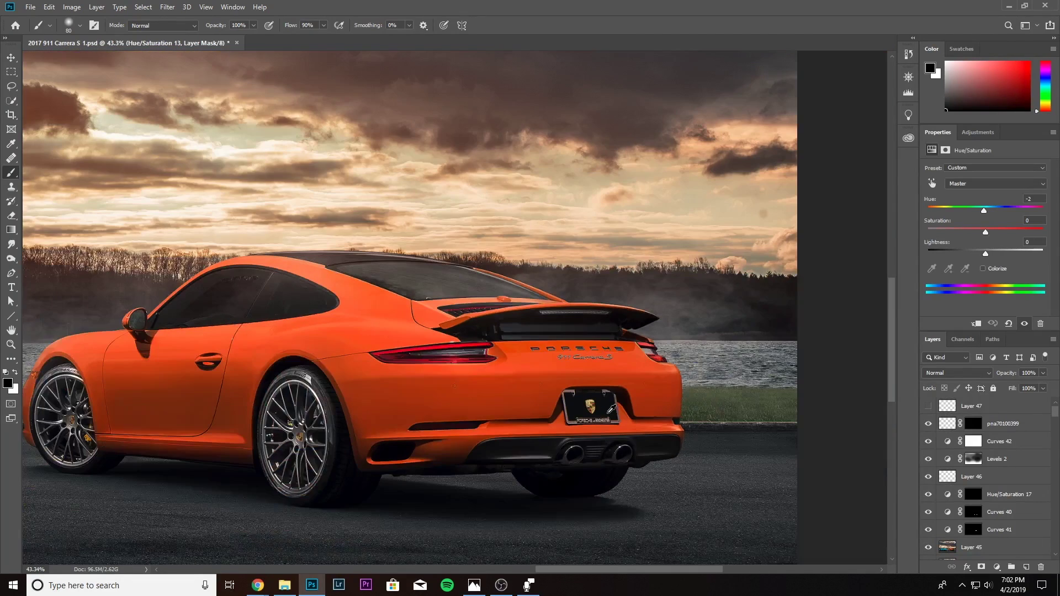
{"action": "scroll", "coordinate": [620, 413], "scroll_direction": "down", "scroll_amount": 3}
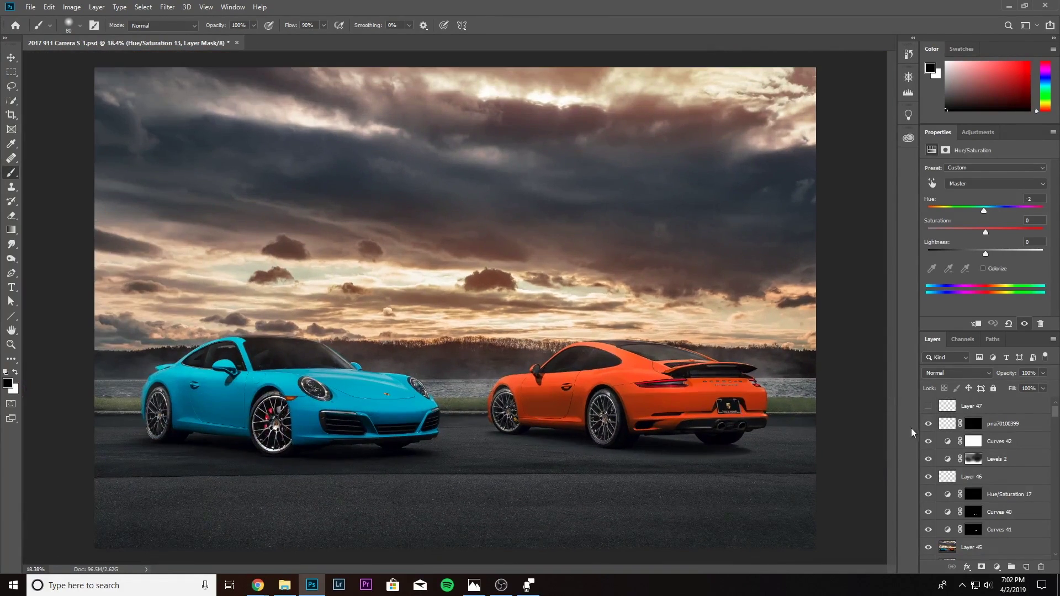
{"action": "left_click", "coordinate": [929, 406]}
{"action": "scroll", "coordinate": [747, 359], "scroll_direction": "down", "scroll_amount": 2}
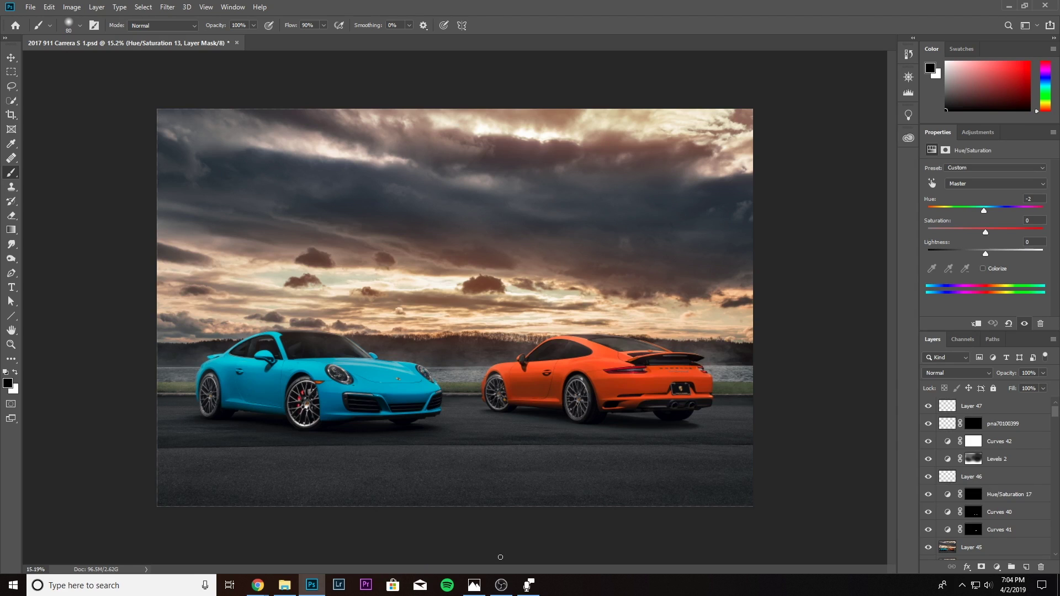
Switch to Chrome and browse the photographer's Instagram posts up to the start of the profile.
{"action": "mouse_move", "coordinate": [257, 584]}
{"action": "left_click", "coordinate": [319, 539]}
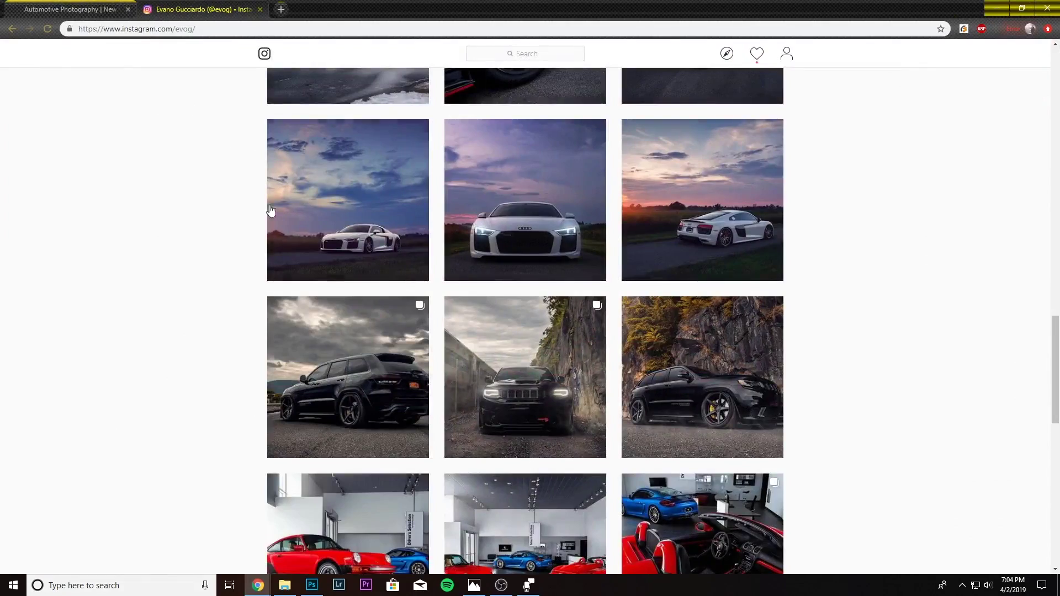
{"action": "scroll", "coordinate": [273, 237], "scroll_direction": "up", "scroll_amount": 20}
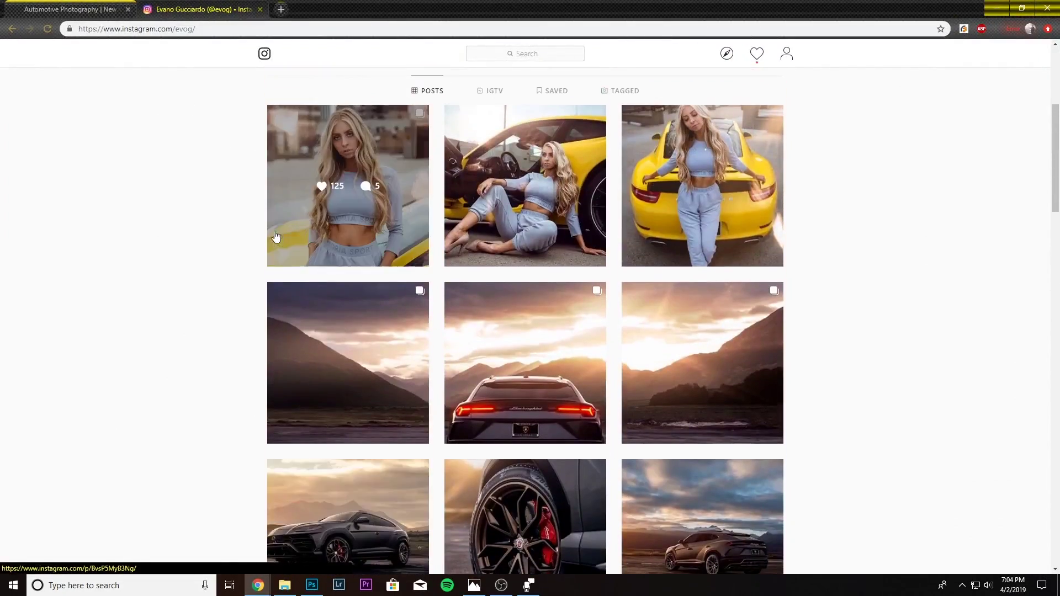
{"action": "scroll", "coordinate": [786, 284], "scroll_direction": "up", "scroll_amount": 5}
Browse the Automotive gallery on the EVOG Photography website up to its beginning.
{"action": "left_click", "coordinate": [91, 6]}
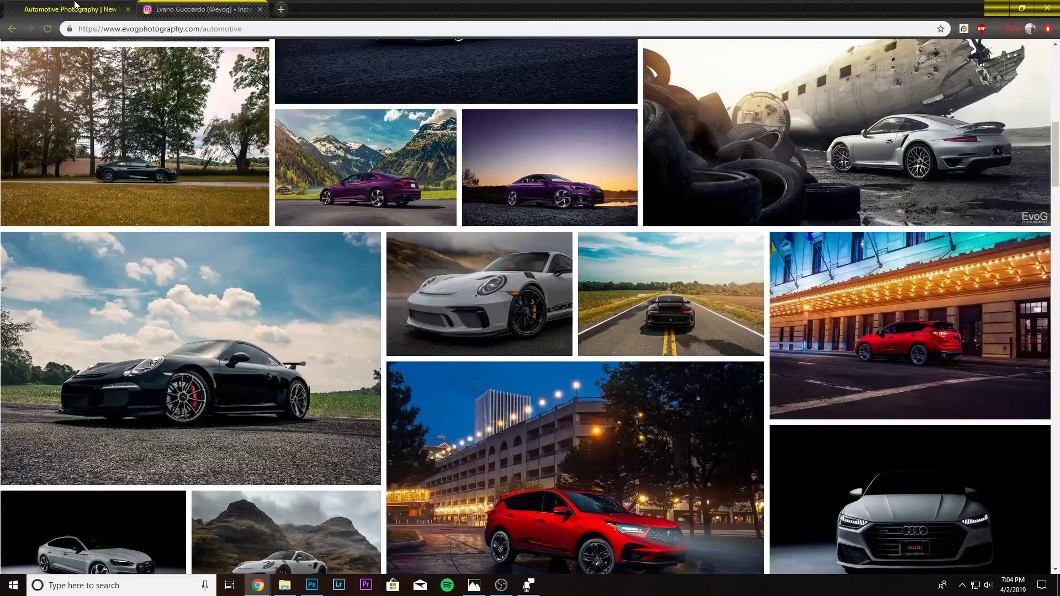
{"action": "scroll", "coordinate": [900, 306], "scroll_direction": "up", "scroll_amount": 7}
{"action": "scroll", "coordinate": [900, 306], "scroll_direction": "up", "scroll_amount": 5}
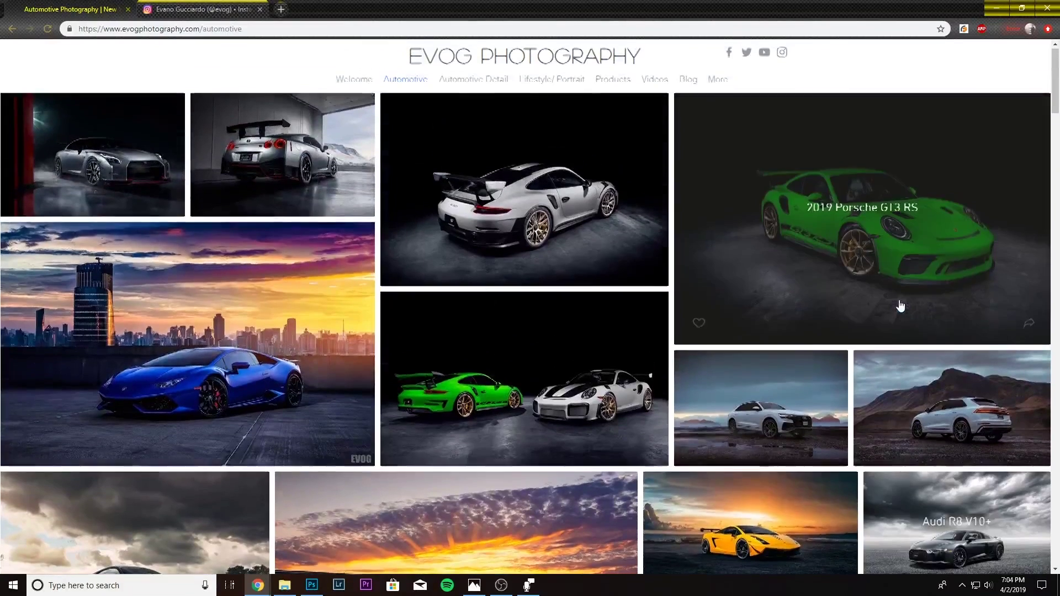
View the website's Automotive Detail, Lifestyle/Portrait and Products galleries, and return to the Automotive gallery.
{"action": "left_click", "coordinate": [489, 83]}
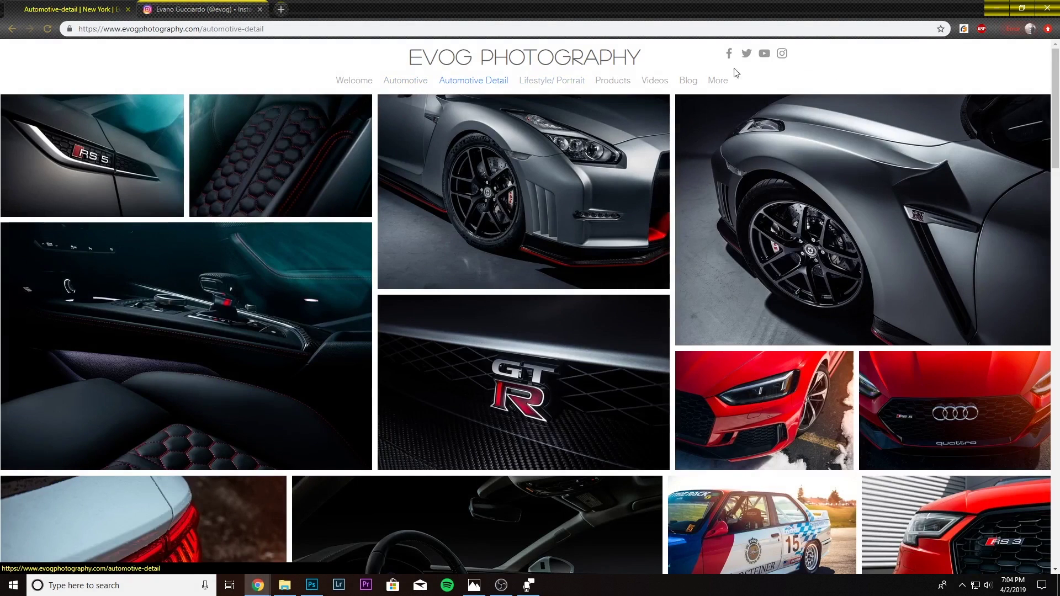
{"action": "left_click", "coordinate": [549, 83]}
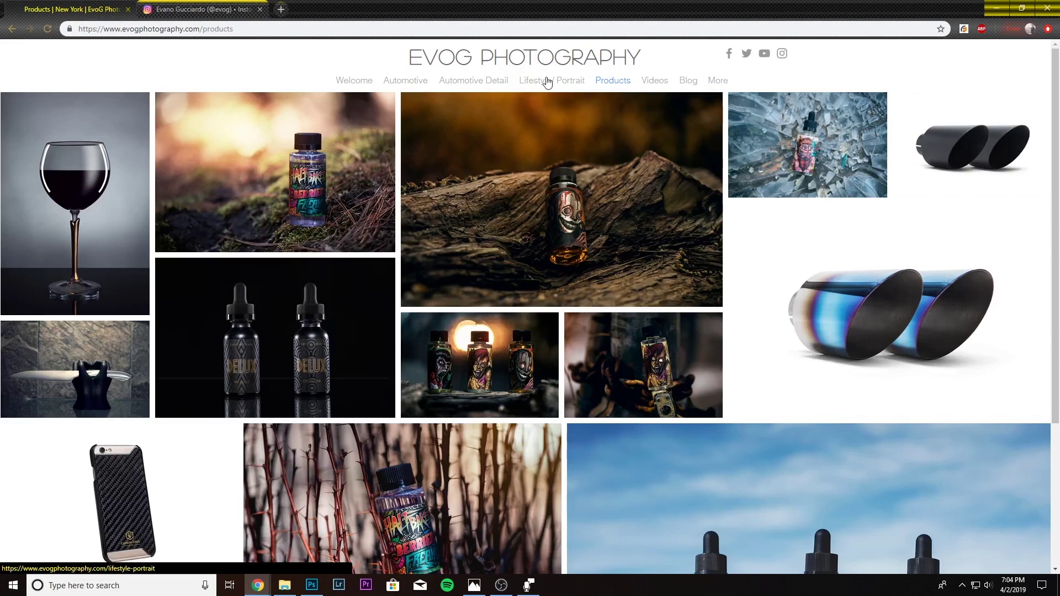
{"action": "left_click", "coordinate": [407, 86]}
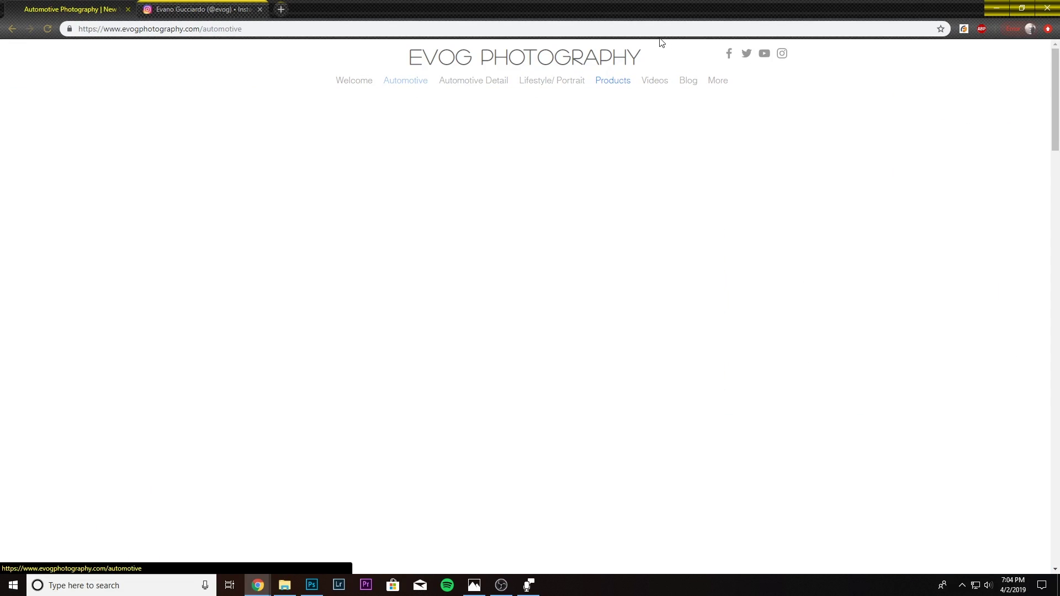